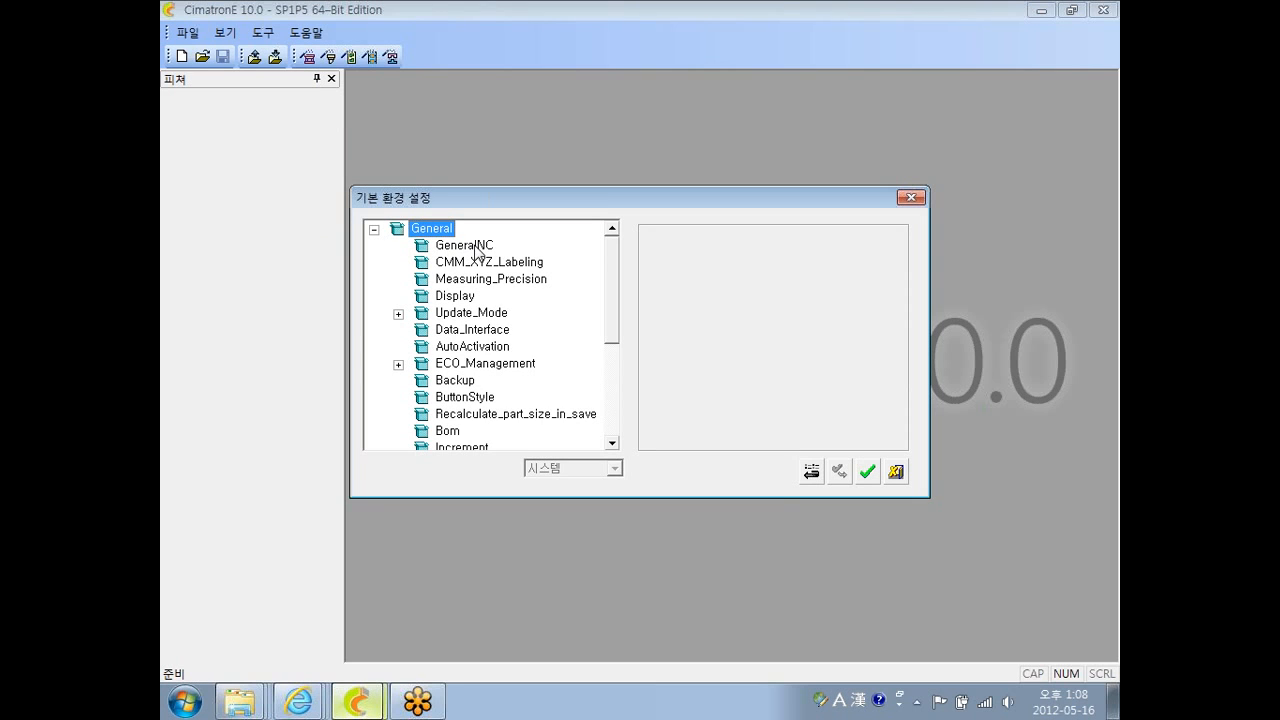
- Leave the preferences without changes and create a new NC file in millimetres, with a narrower NC process manager
click(373, 229)
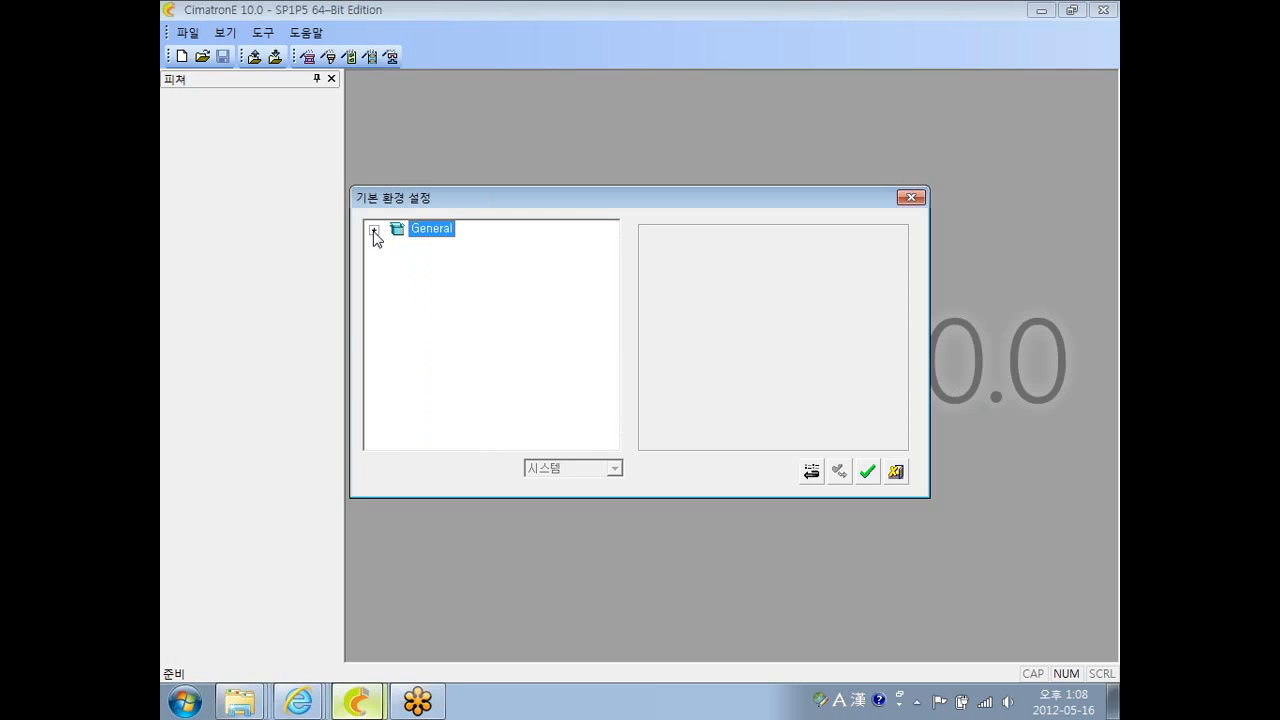
click(899, 476)
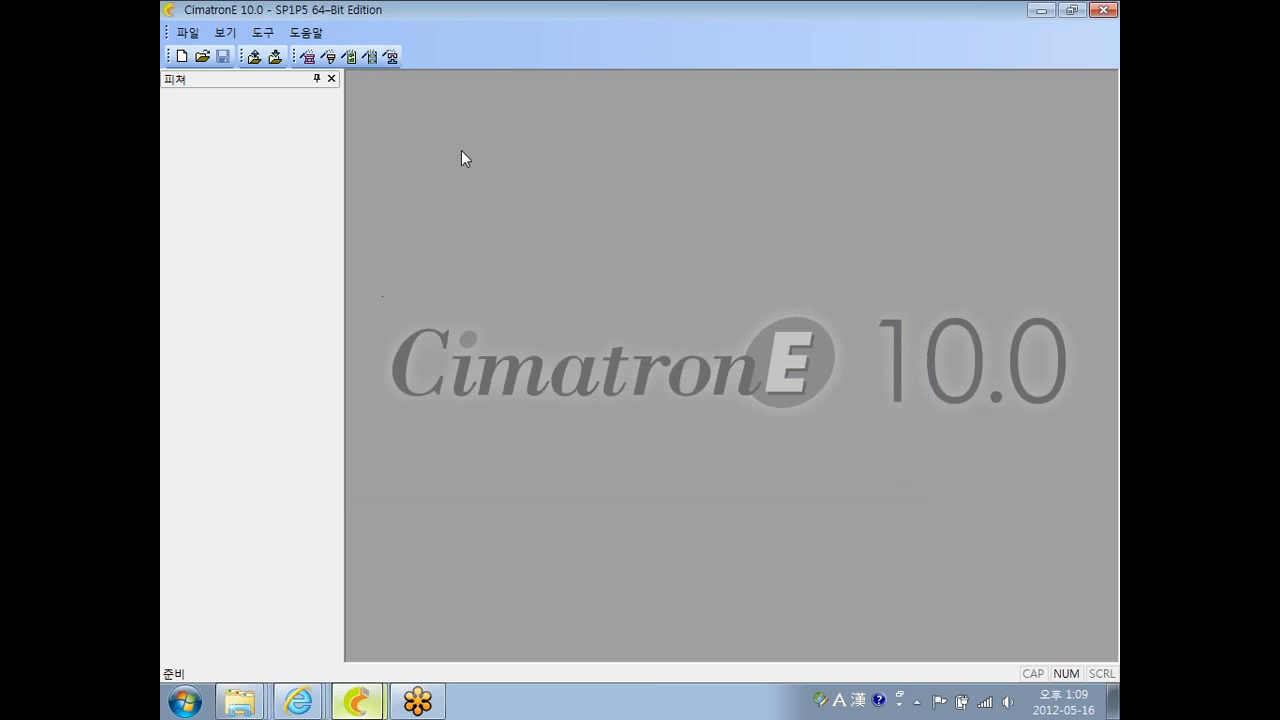
click(178, 56)
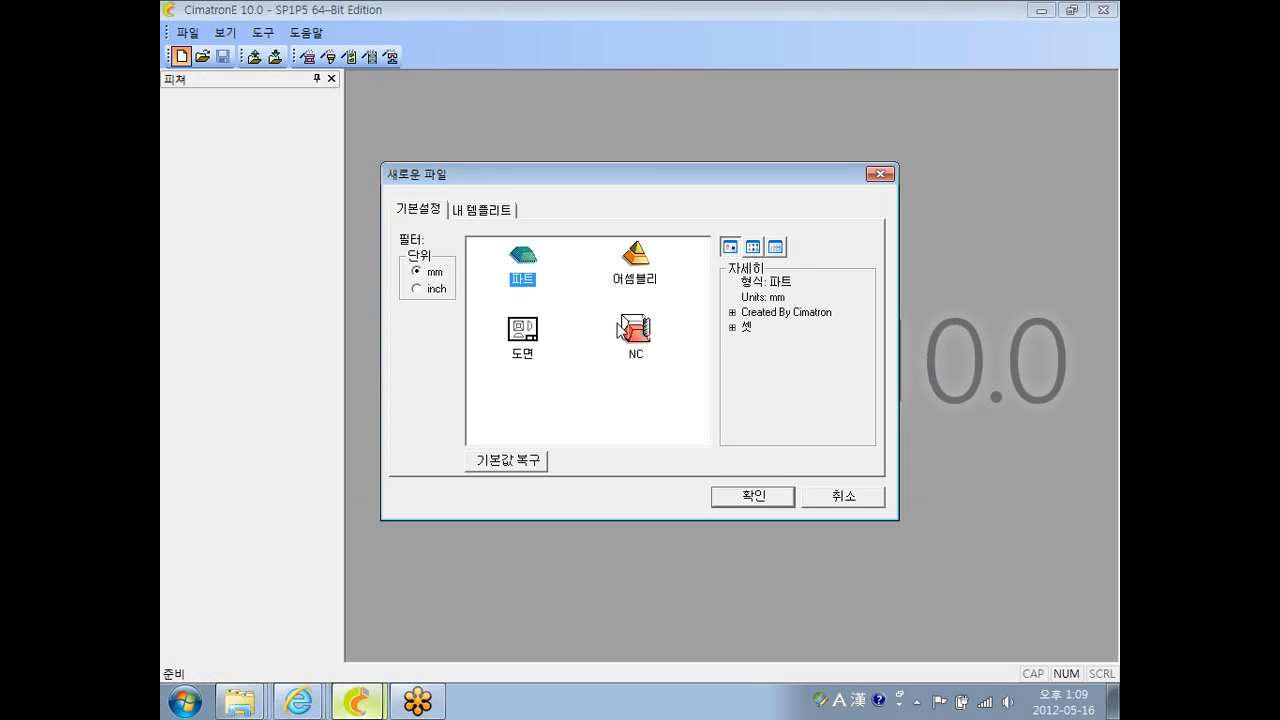
click(740, 497)
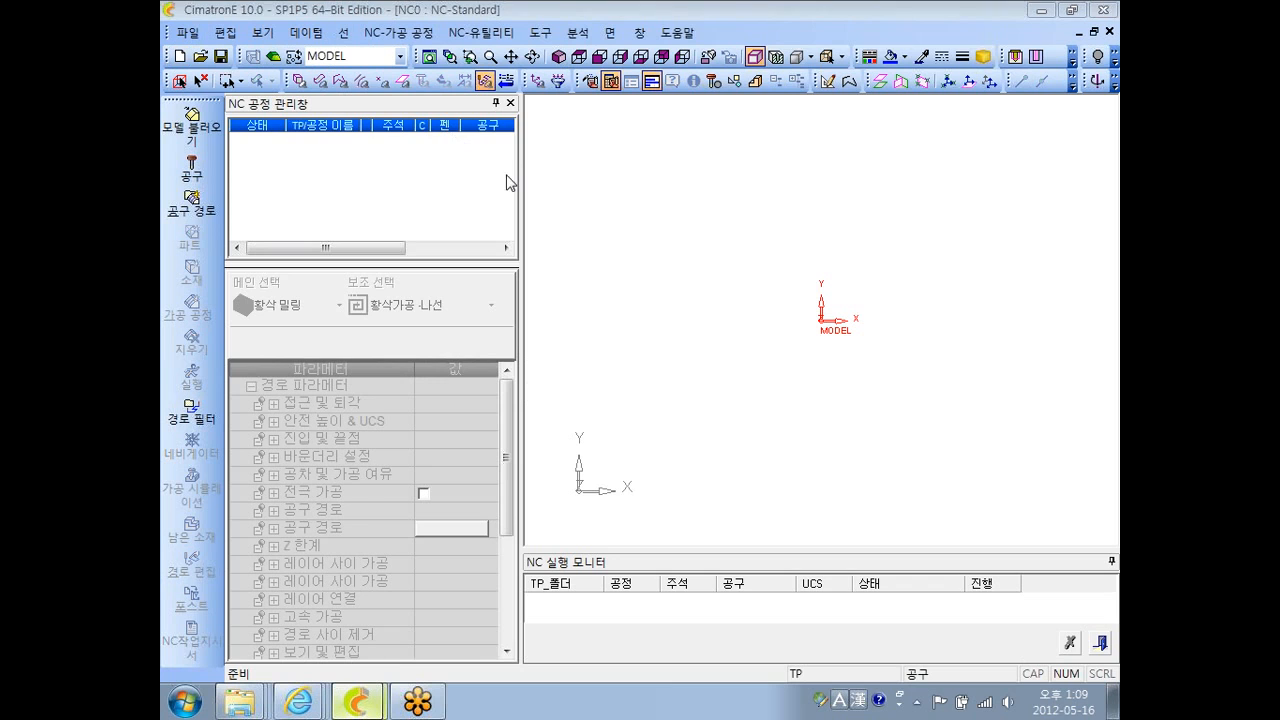
drag(519, 182, 419, 157)
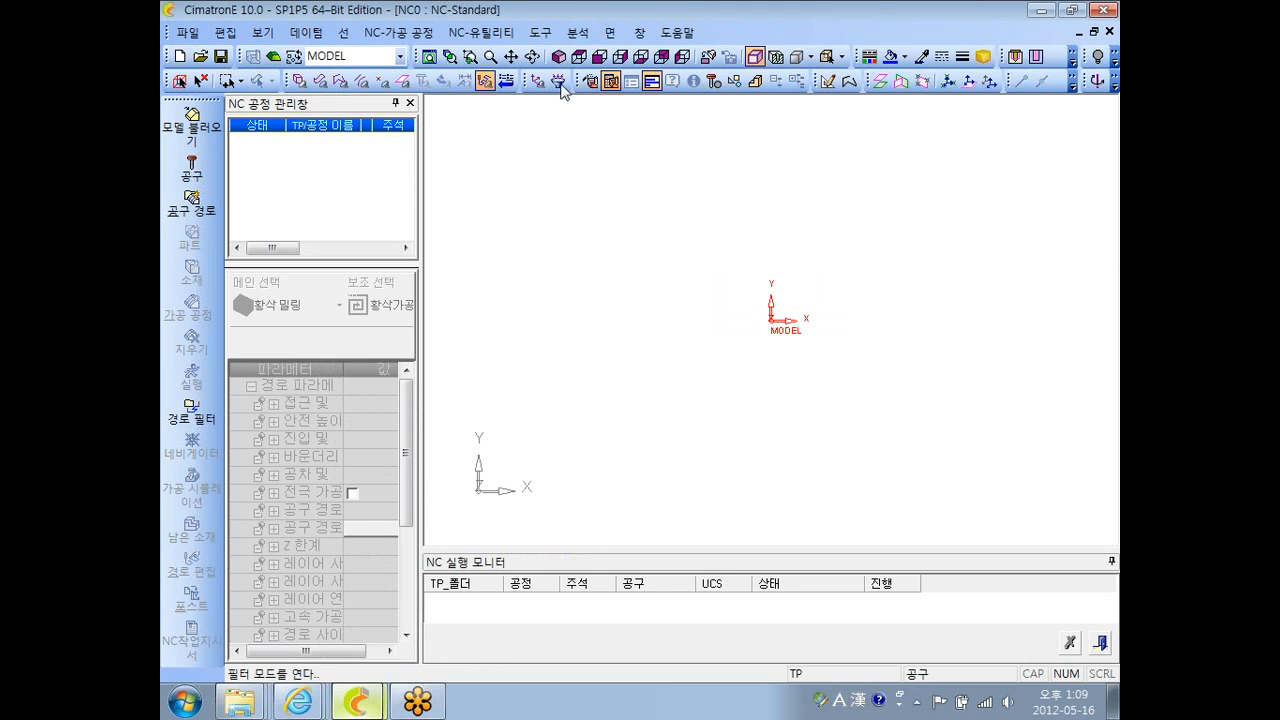
- Ensure the roughing horizontal-plane finishing option (황삭-"수평면 정삭"옵션) is enabled in the GeneralNC preferences and accept them
click(540, 32)
click(597, 303)
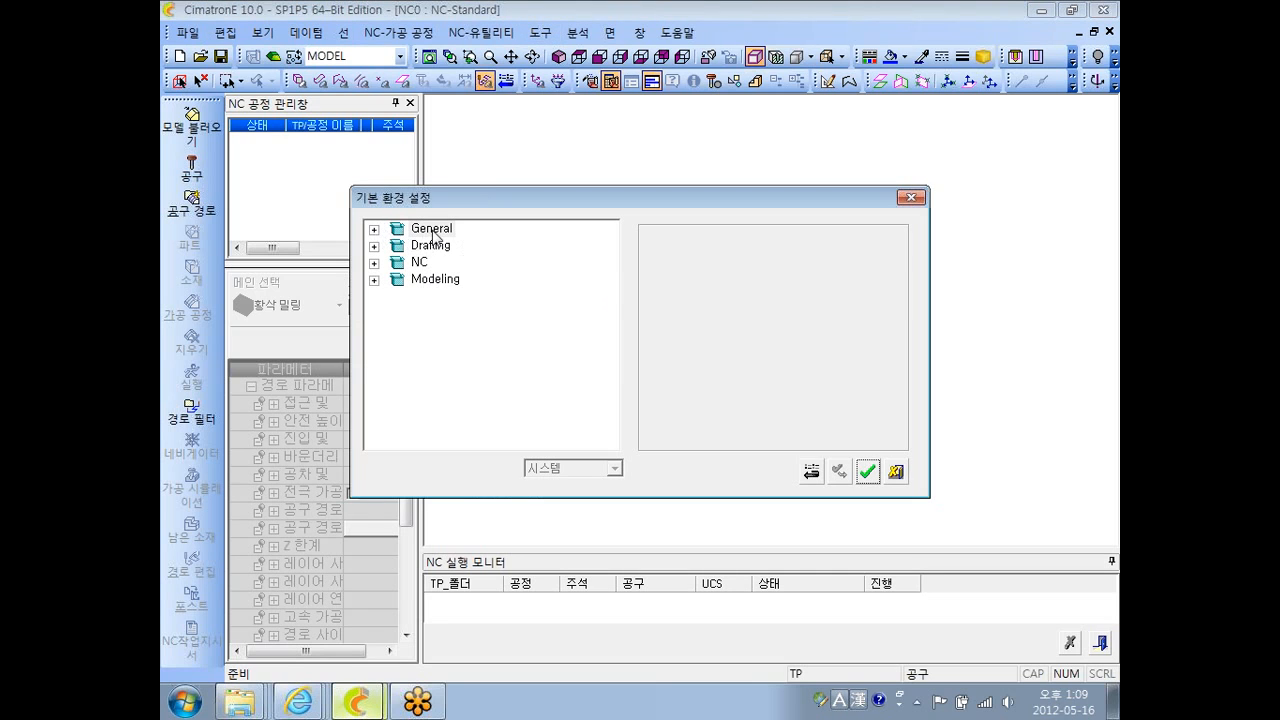
click(374, 230)
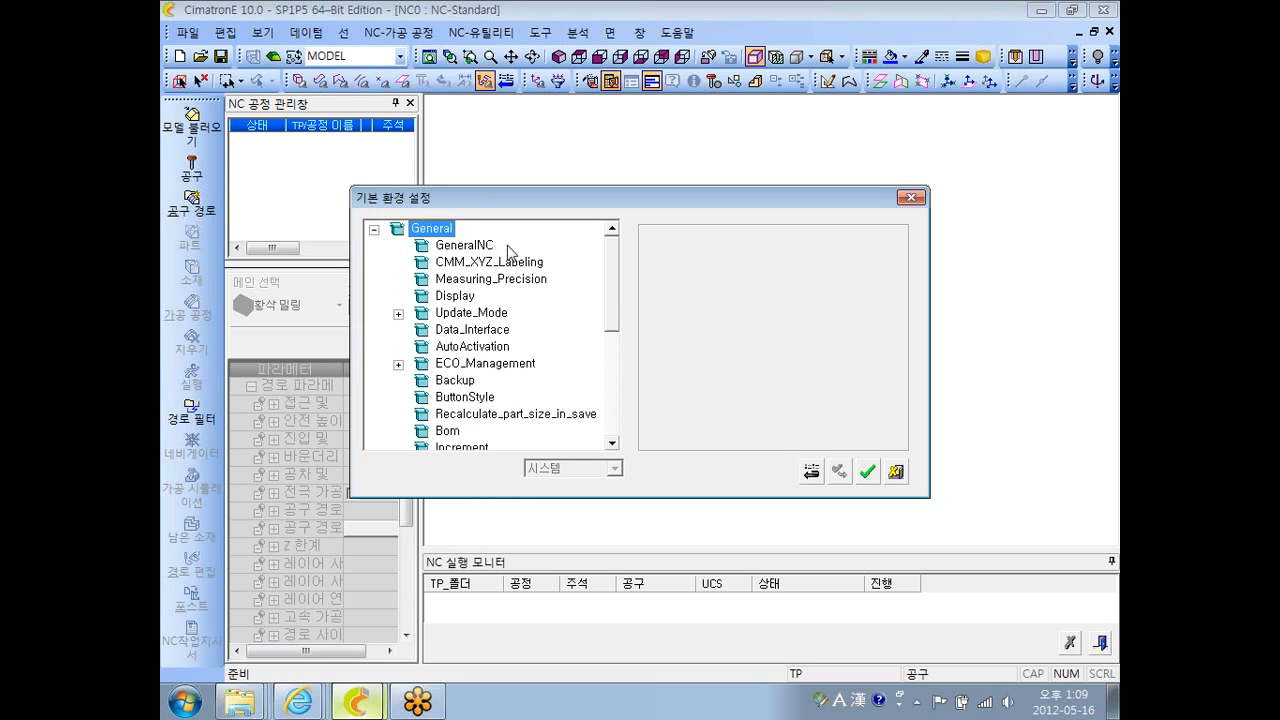
scroll(612, 268, down, 1)
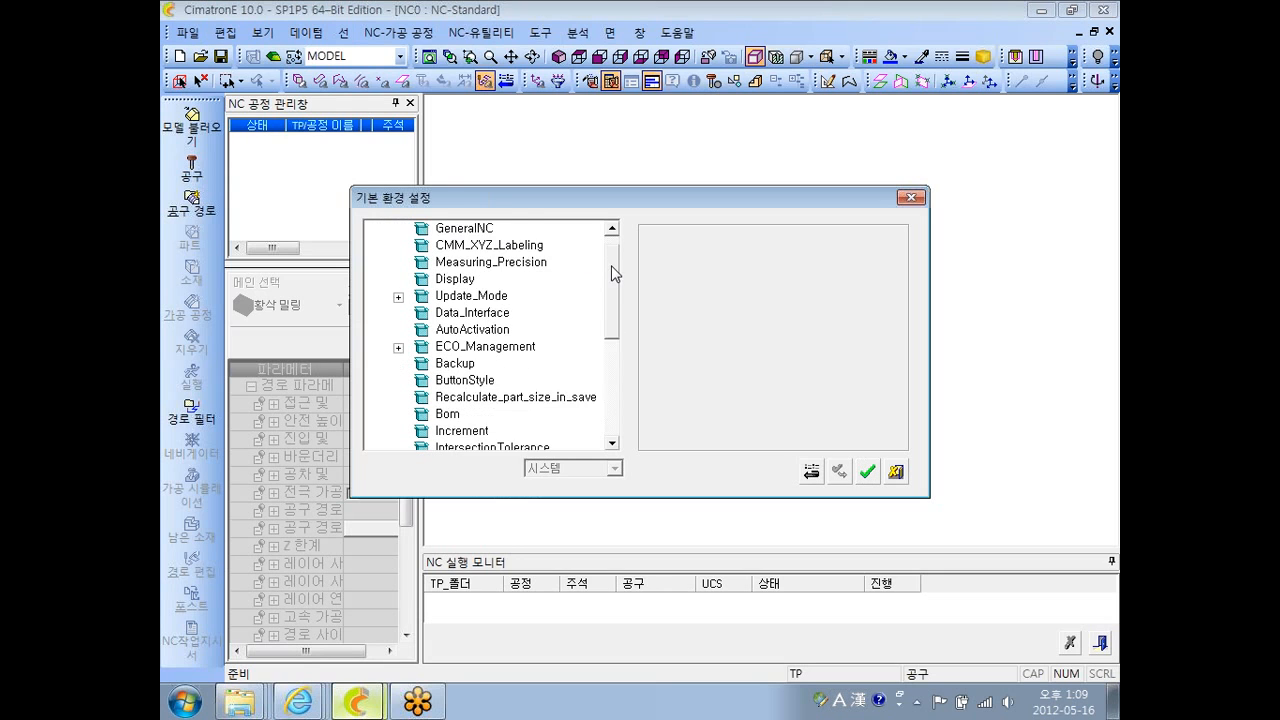
scroll(611, 265, up, 1)
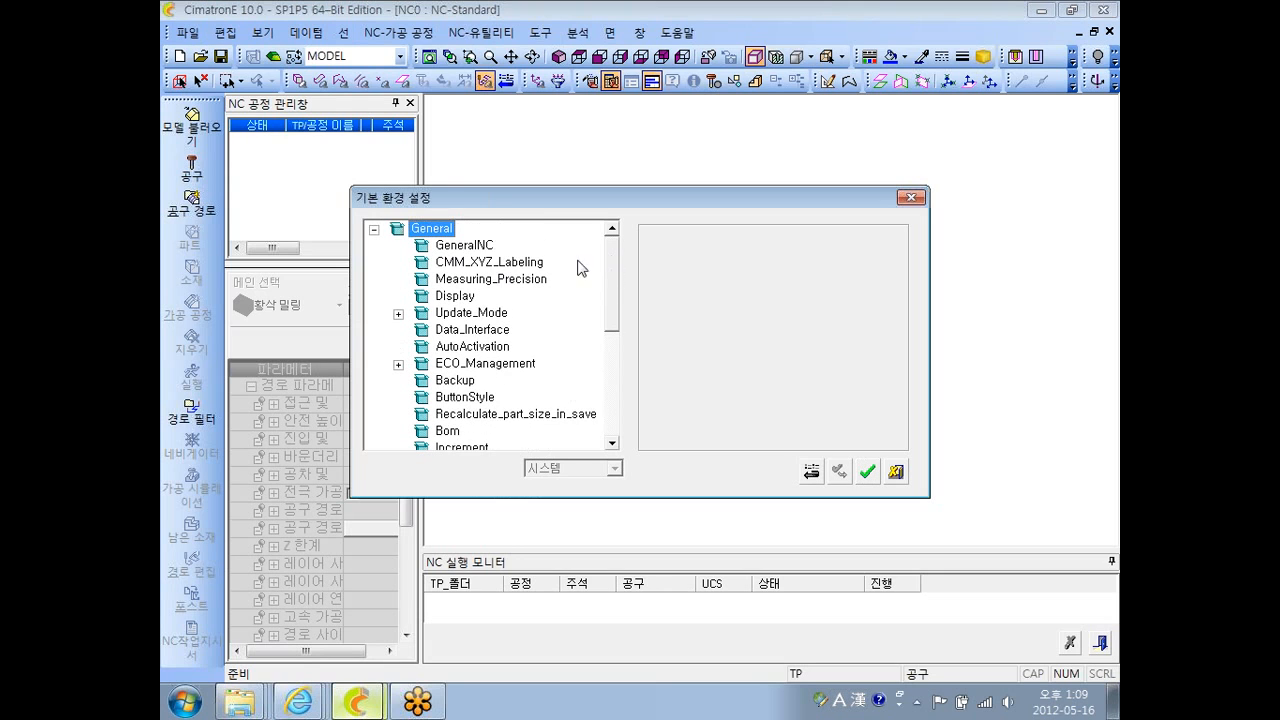
click(482, 245)
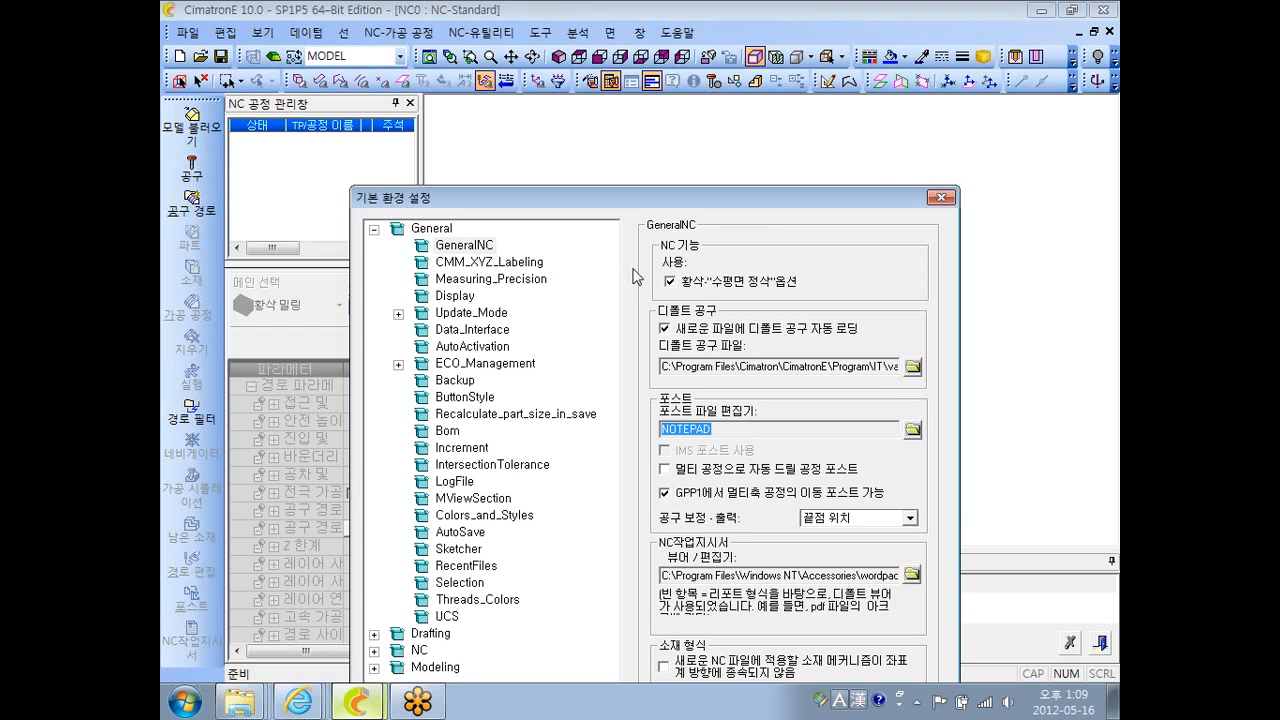
drag(761, 210, 745, 94)
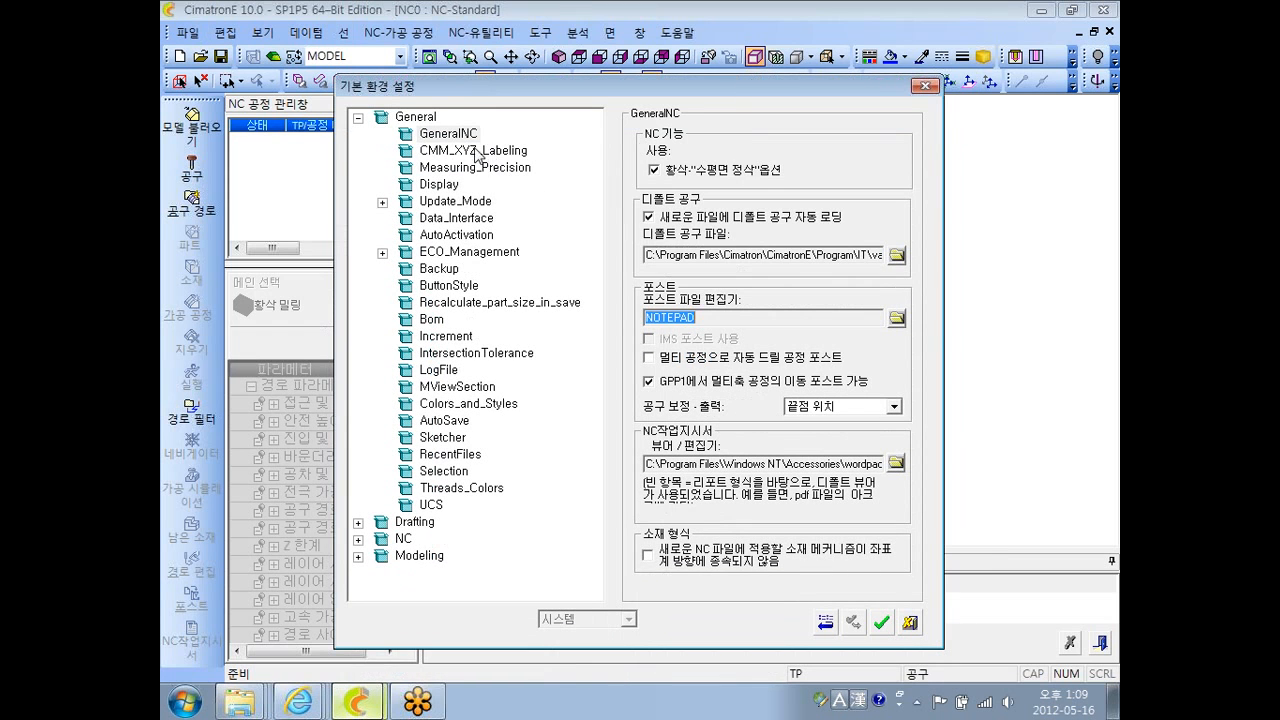
click(658, 170)
click(881, 624)
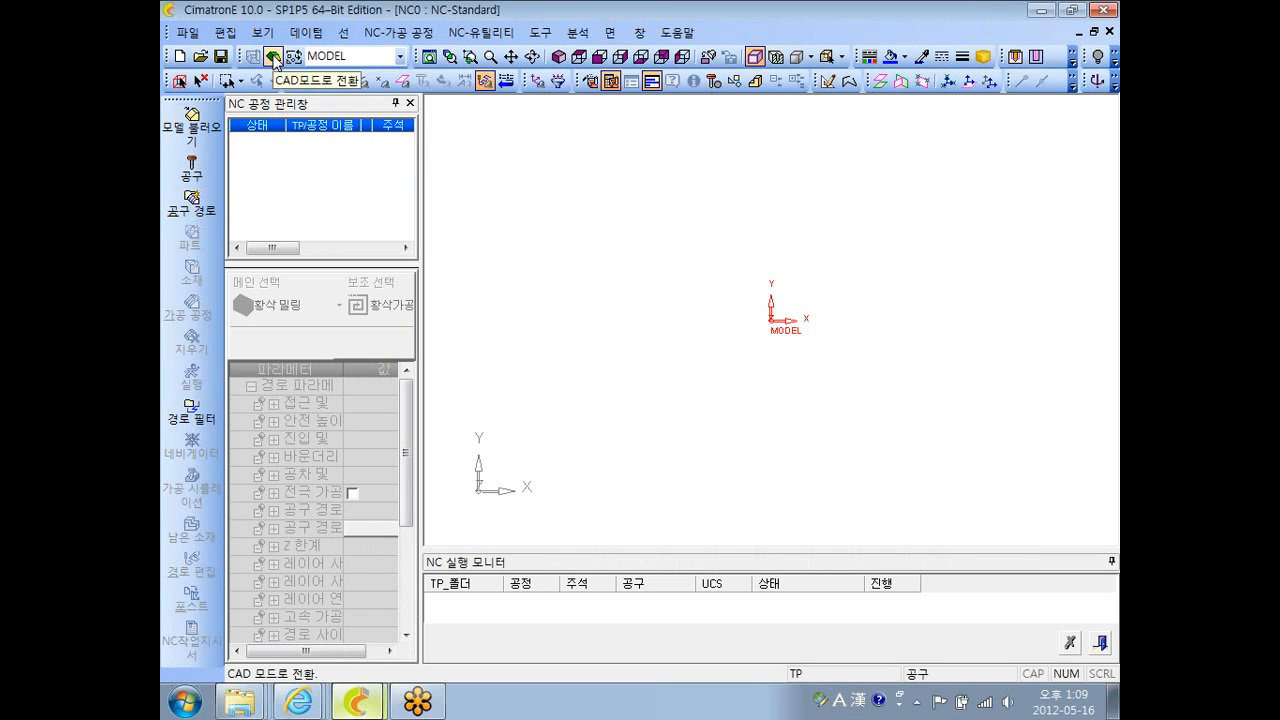
- Switch to CAD mode and sketch a rectangle around the origin with a smaller rectangle inside it
click(273, 57)
right_click(562, 212)
click(680, 232)
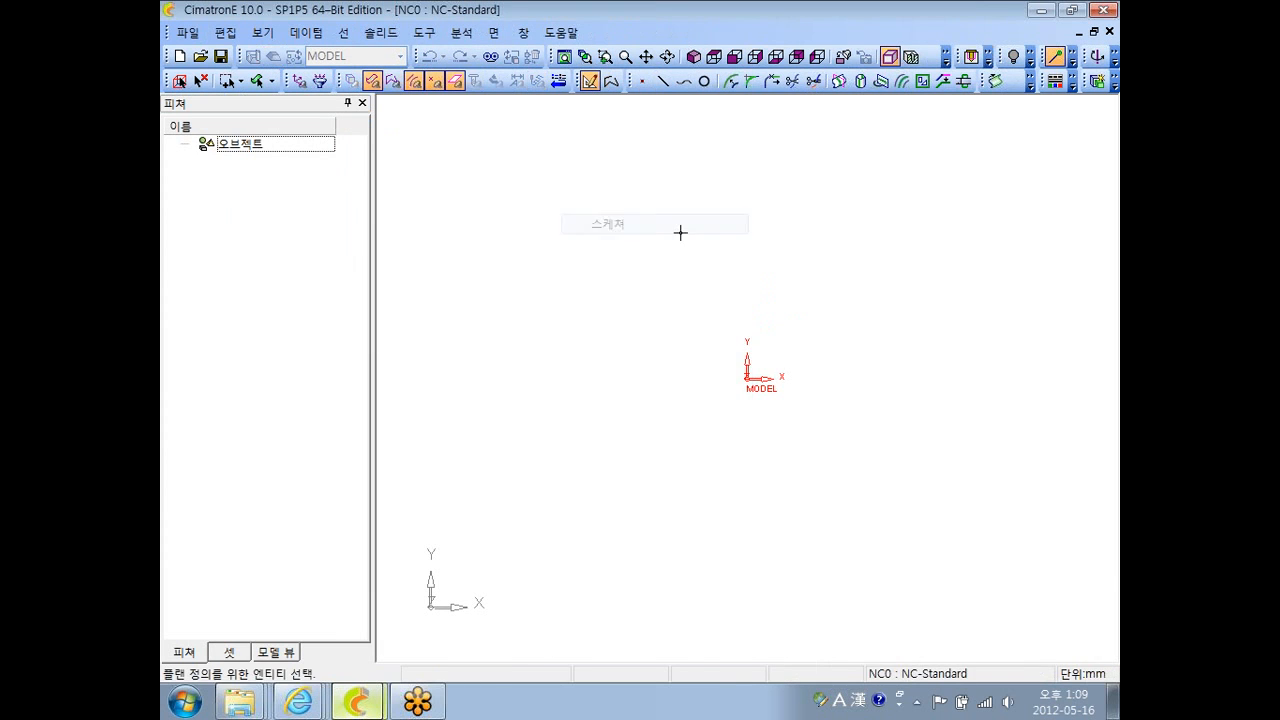
click(1107, 156)
click(627, 308)
click(861, 442)
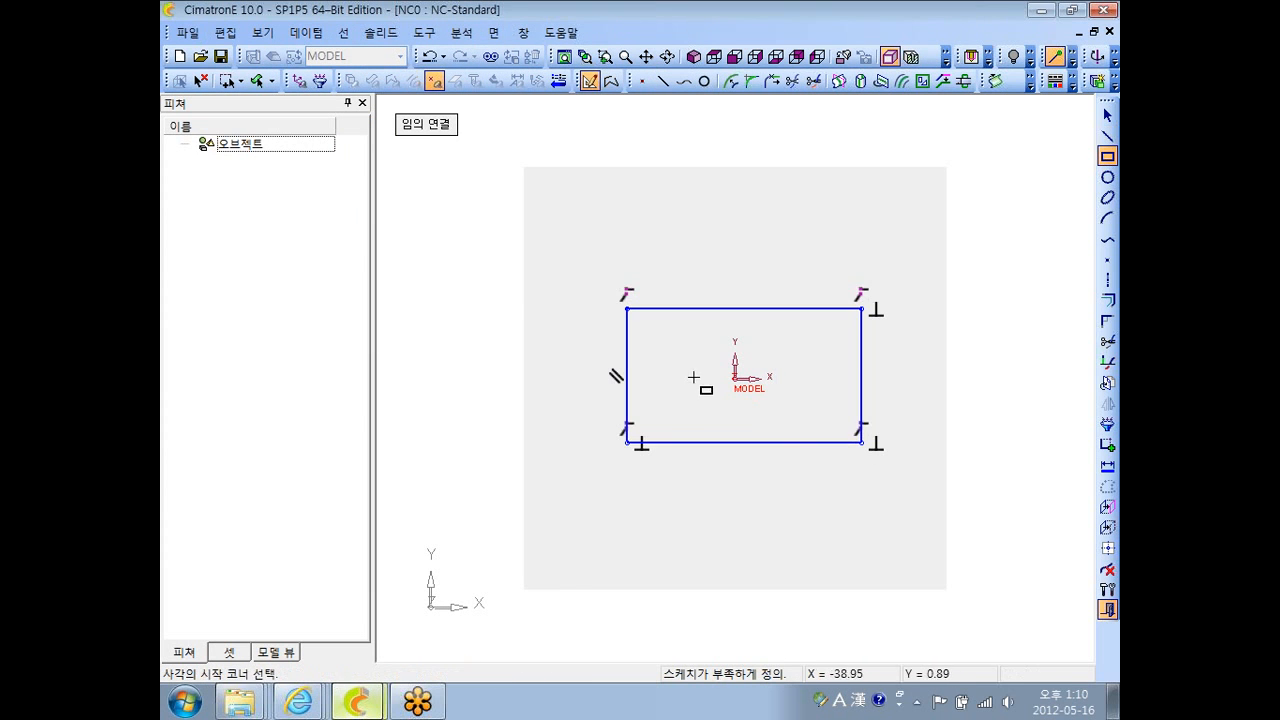
click(698, 351)
click(817, 414)
right_click(718, 221)
click(786, 527)
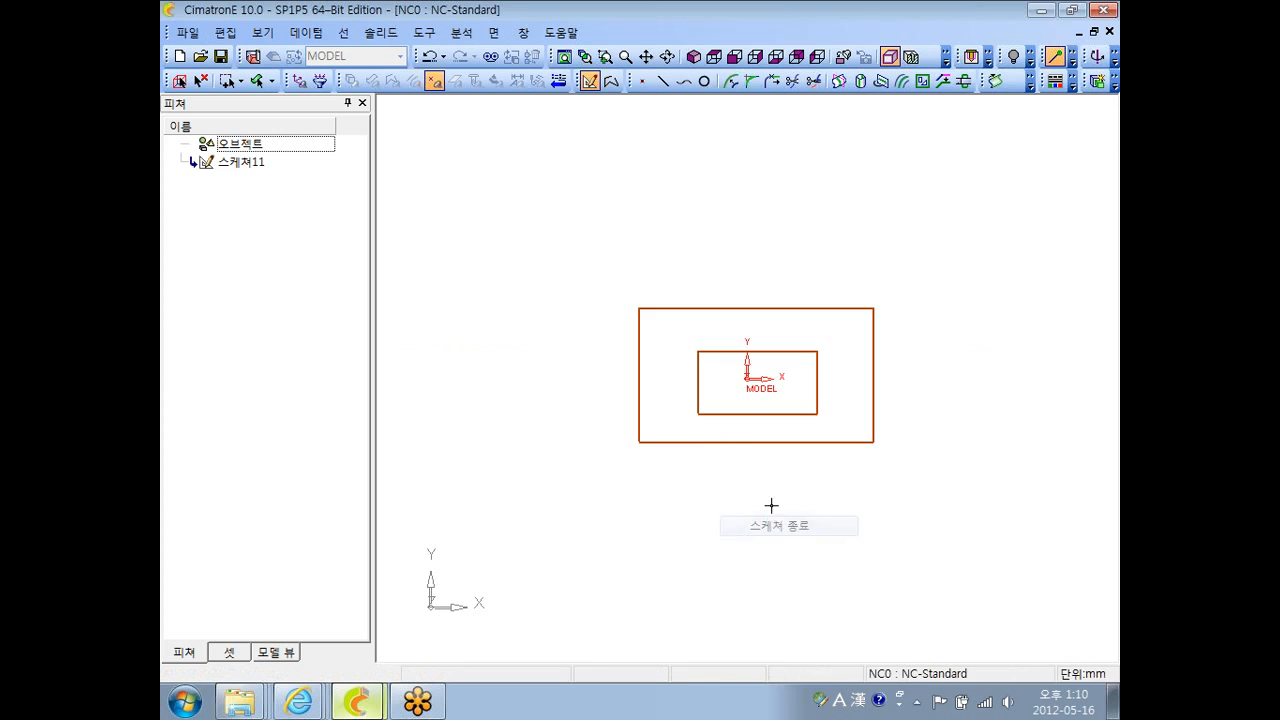
- Extrude the two-rectangle sketch by an increment of 100 mm in the reversed, downward direction
right_click(712, 314)
click(757, 167)
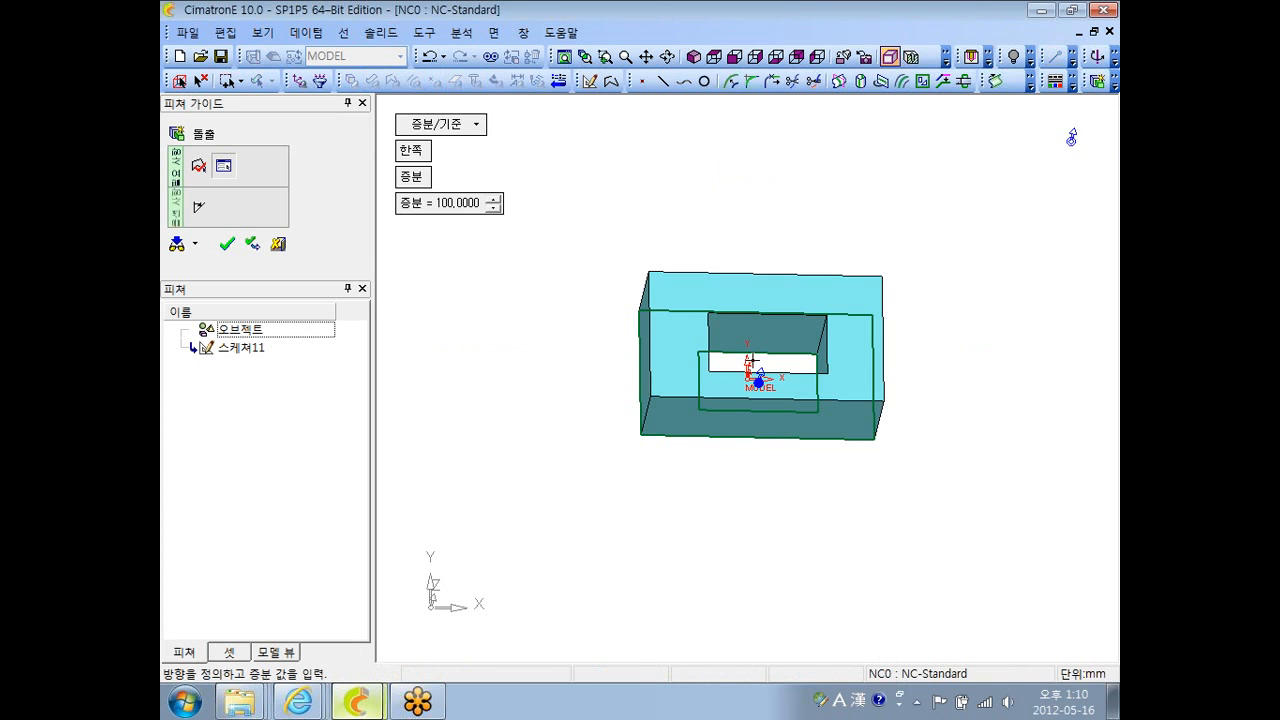
right_click(757, 372)
click(766, 383)
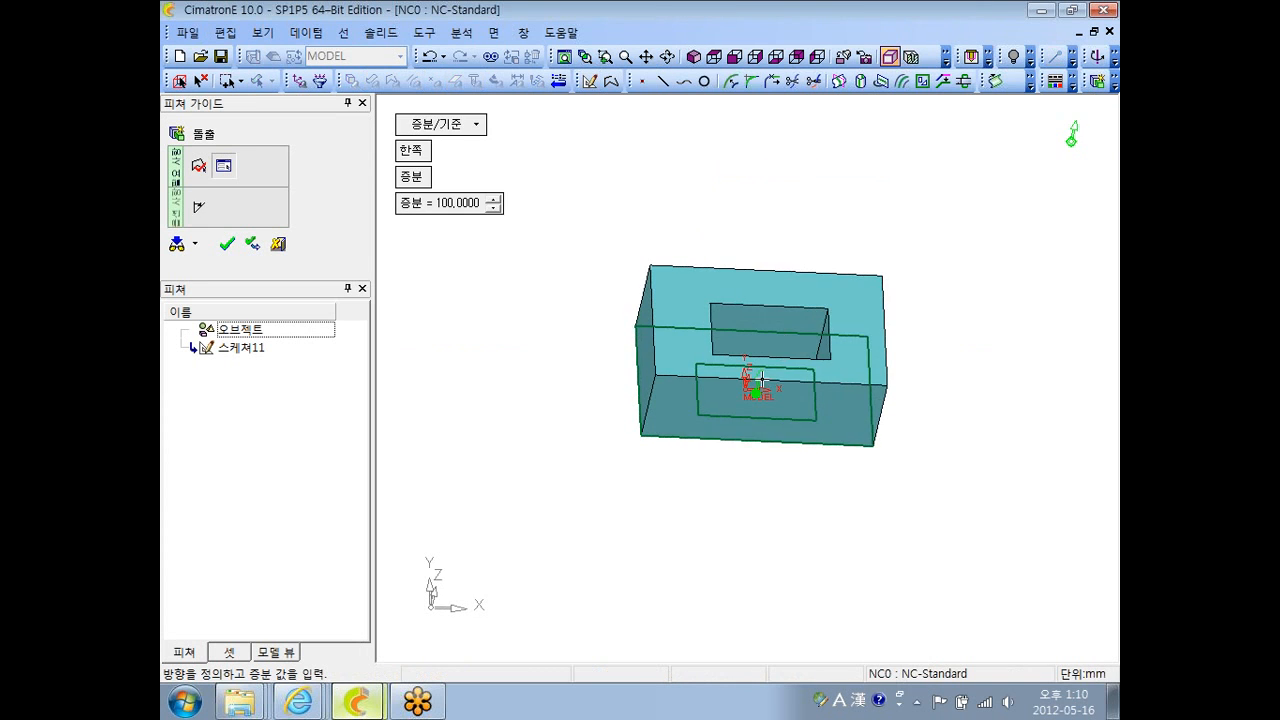
click(762, 380)
right_click(729, 238)
click(729, 238)
- Return to NC mode and create the 3-axis toolpath TP_MODEL on the MODEL coordinate system with a Z clearance plane of 50
click(252, 57)
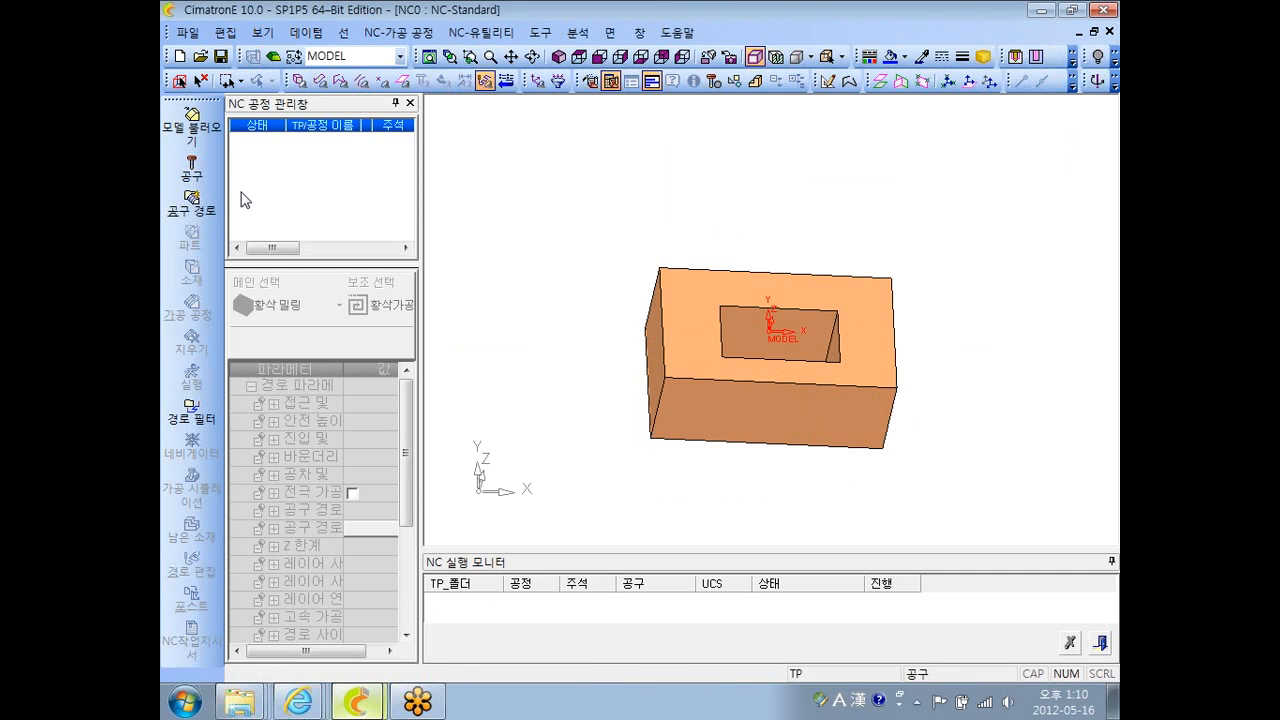
click(191, 200)
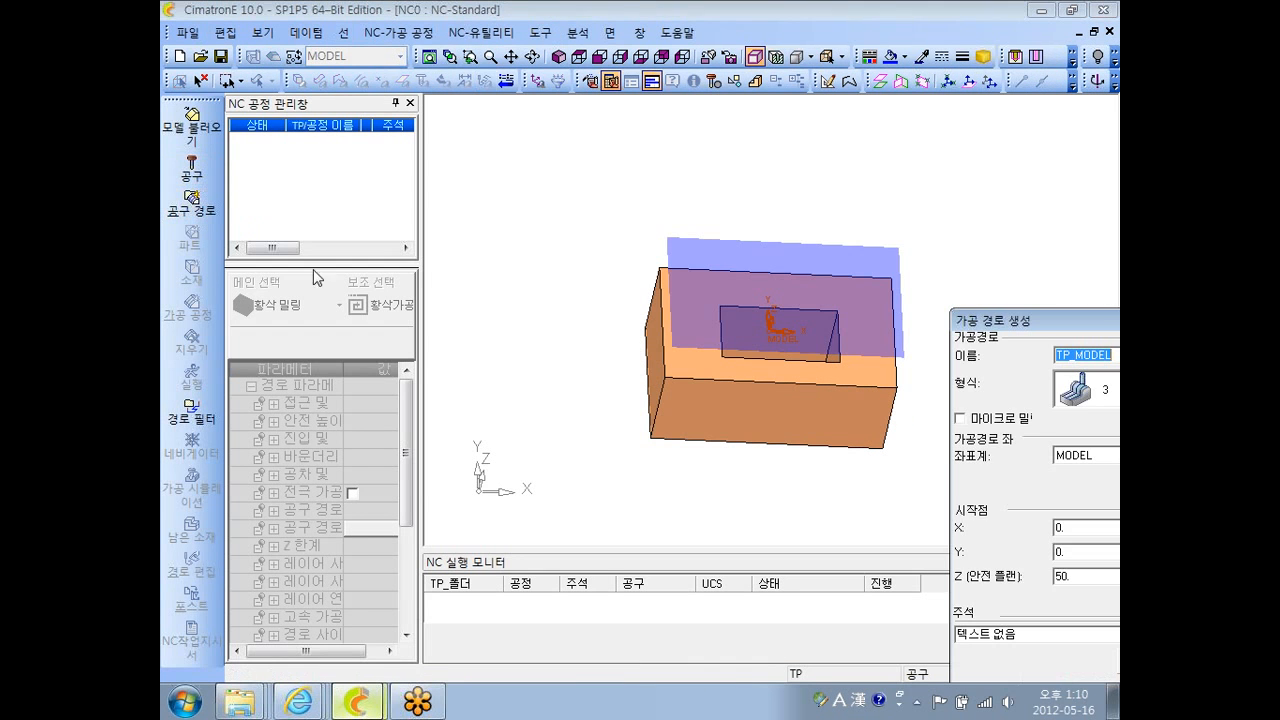
drag(1060, 312, 896, 312)
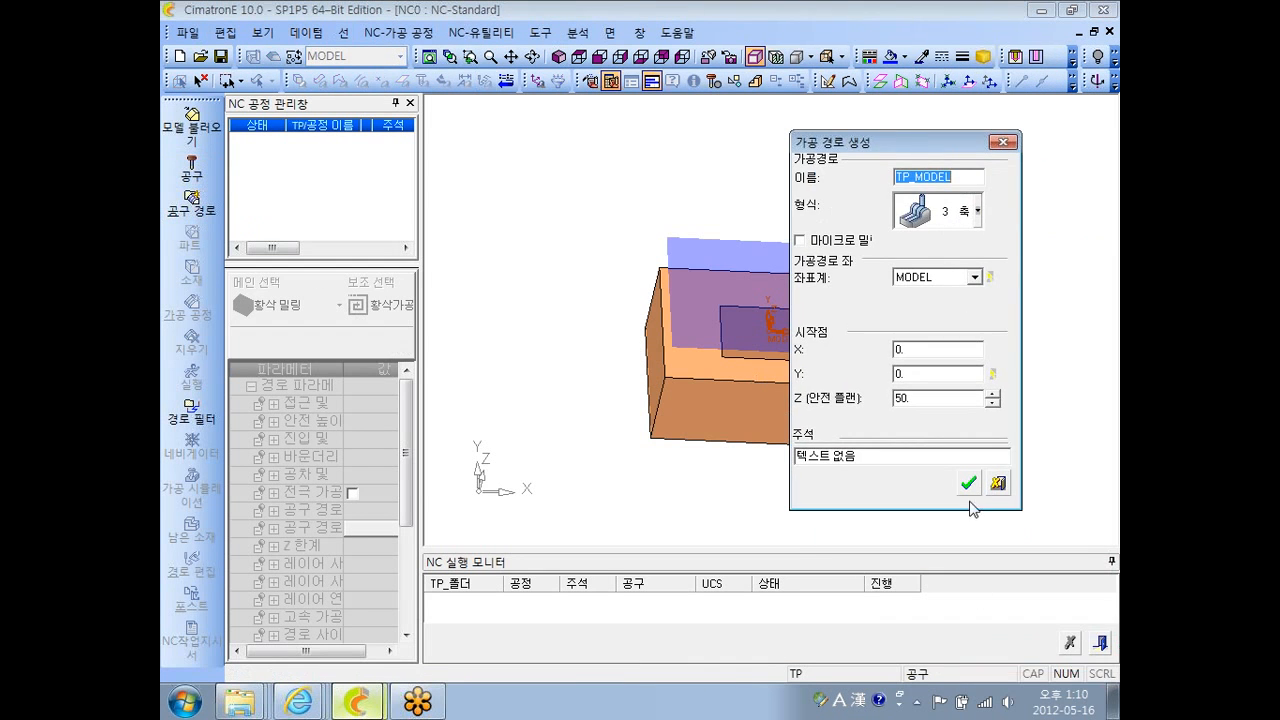
click(967, 483)
- Add an automatic stock and a spiral rough milling procedure (황삭가공-나선) to TP_MODEL, keeping the spiral method
click(191, 307)
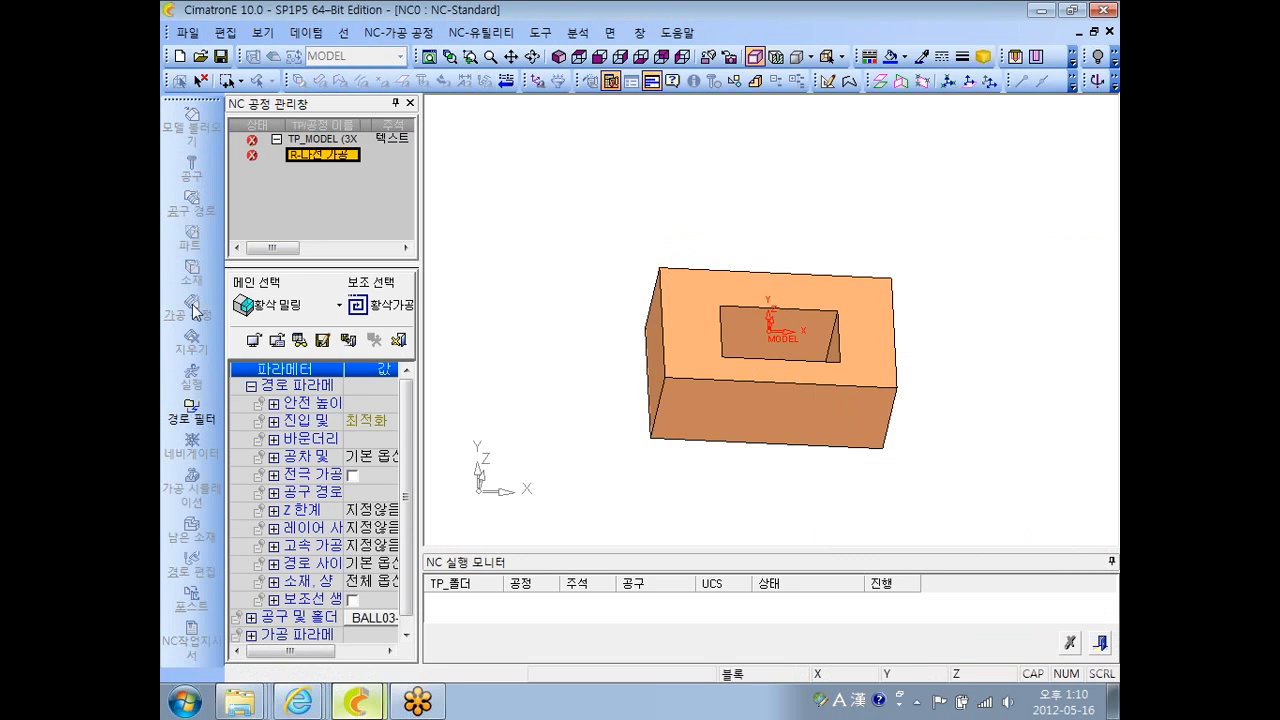
click(191, 272)
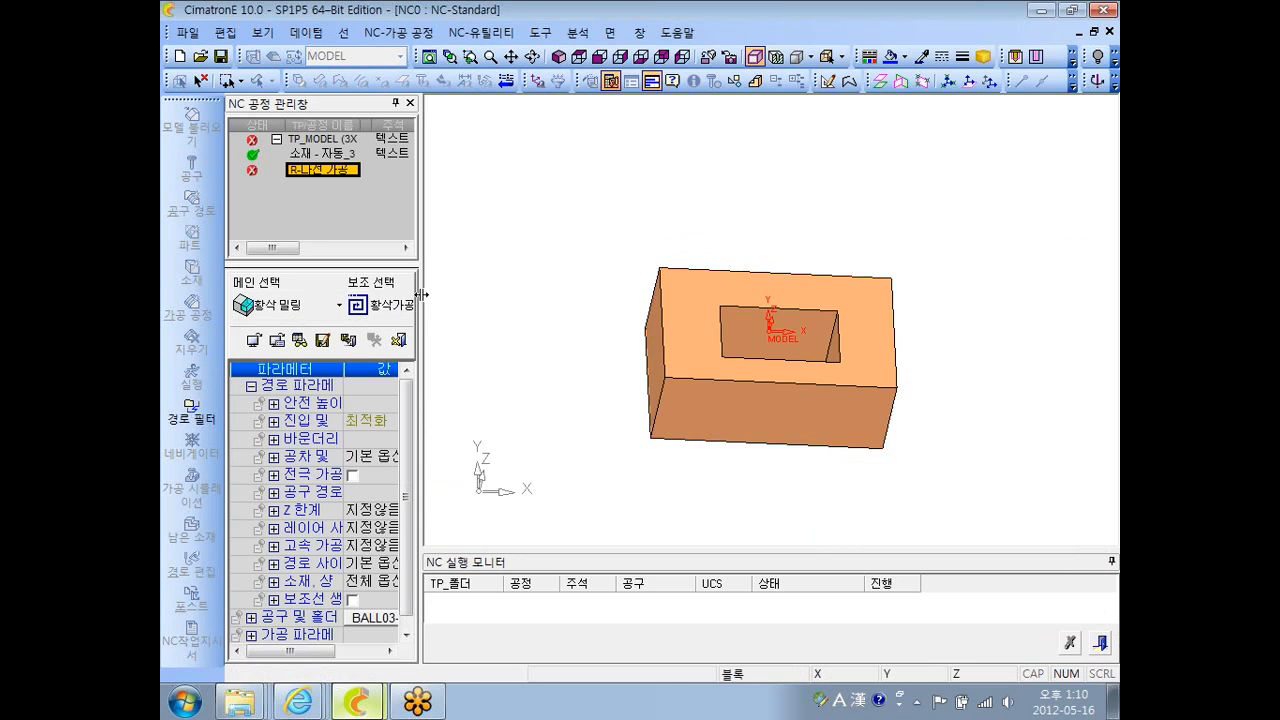
drag(421, 302, 496, 290)
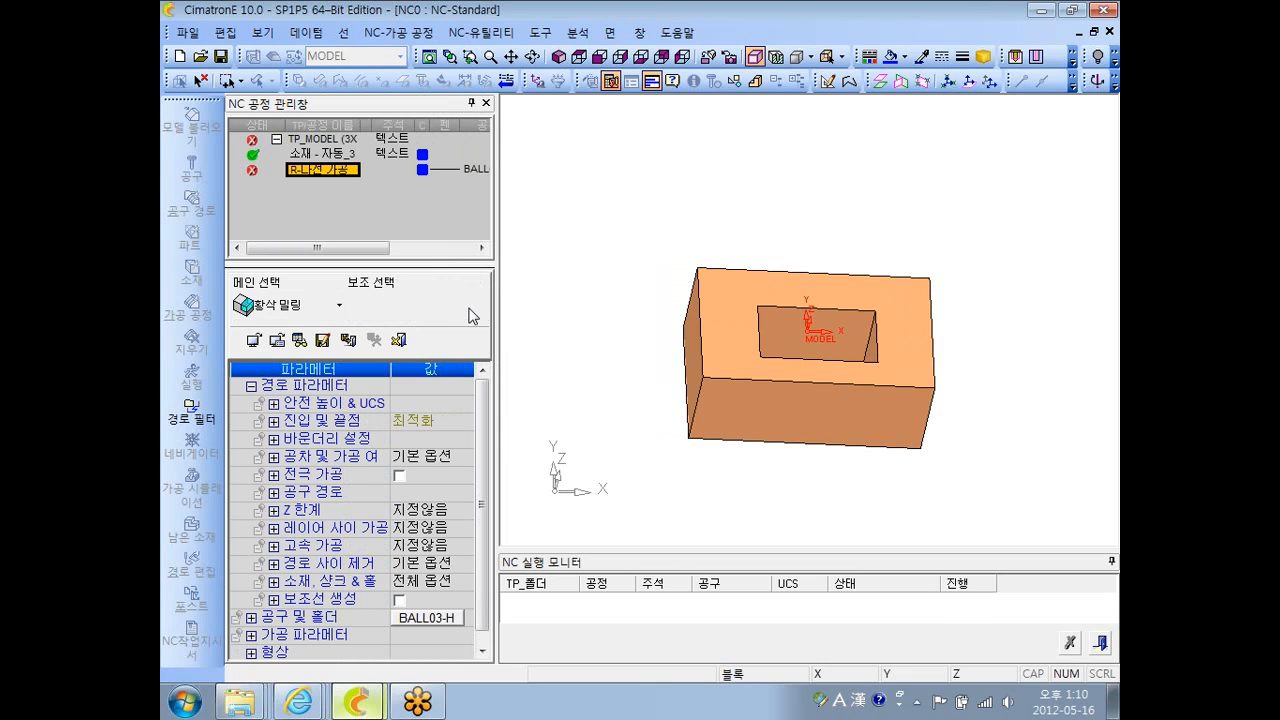
click(473, 316)
click(474, 318)
click(474, 318)
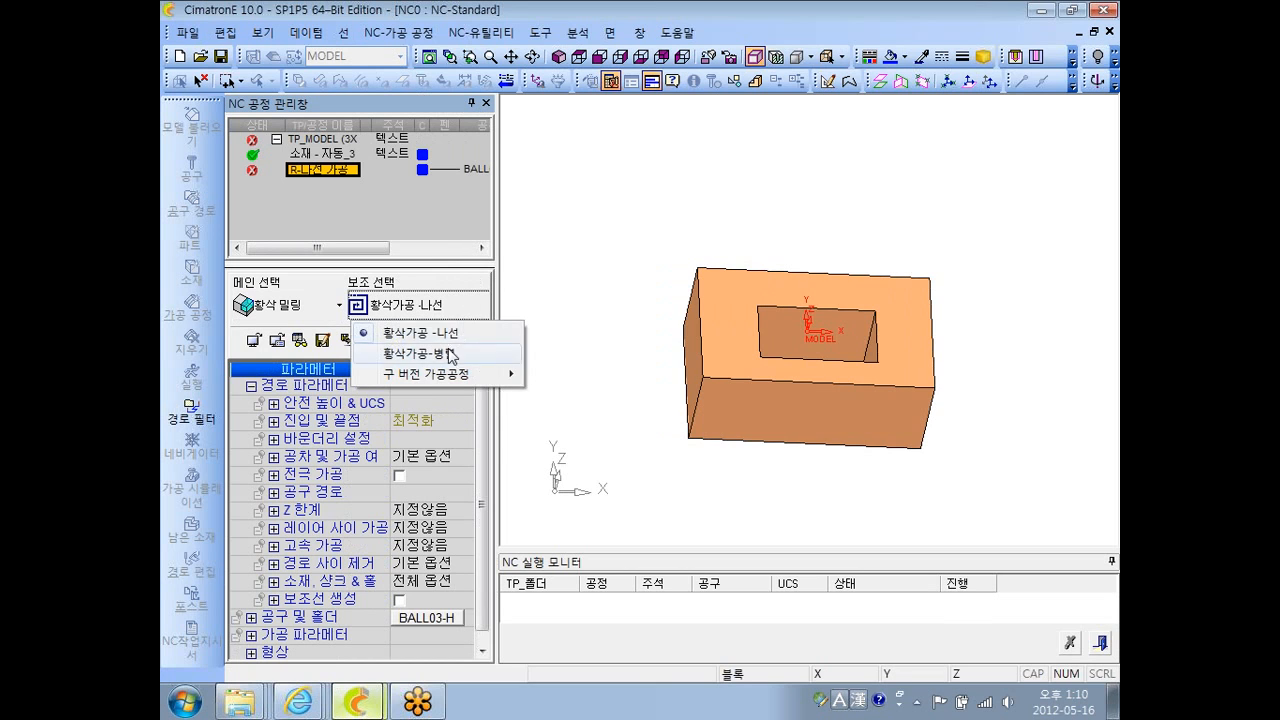
click(566, 437)
- Set the roughing procedure's vertical step type (수직 스텝 형식) to 고정, review the other step types and exit the procedure
click(274, 493)
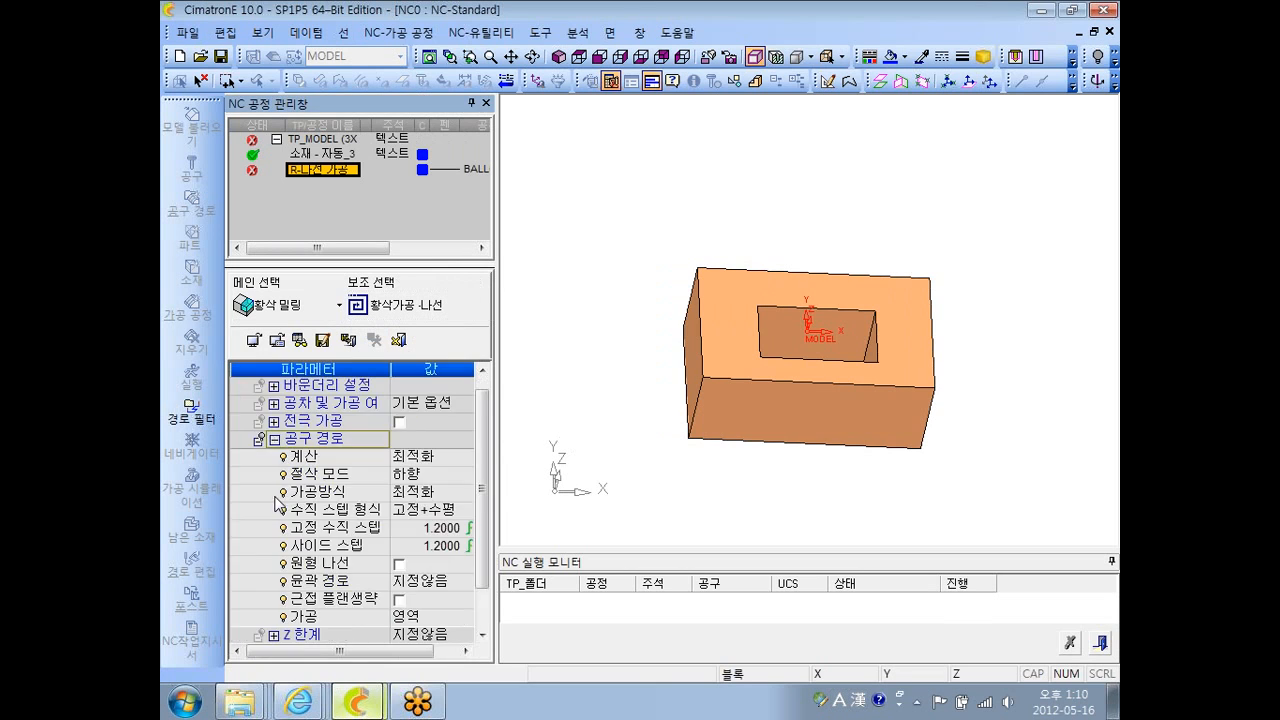
click(457, 512)
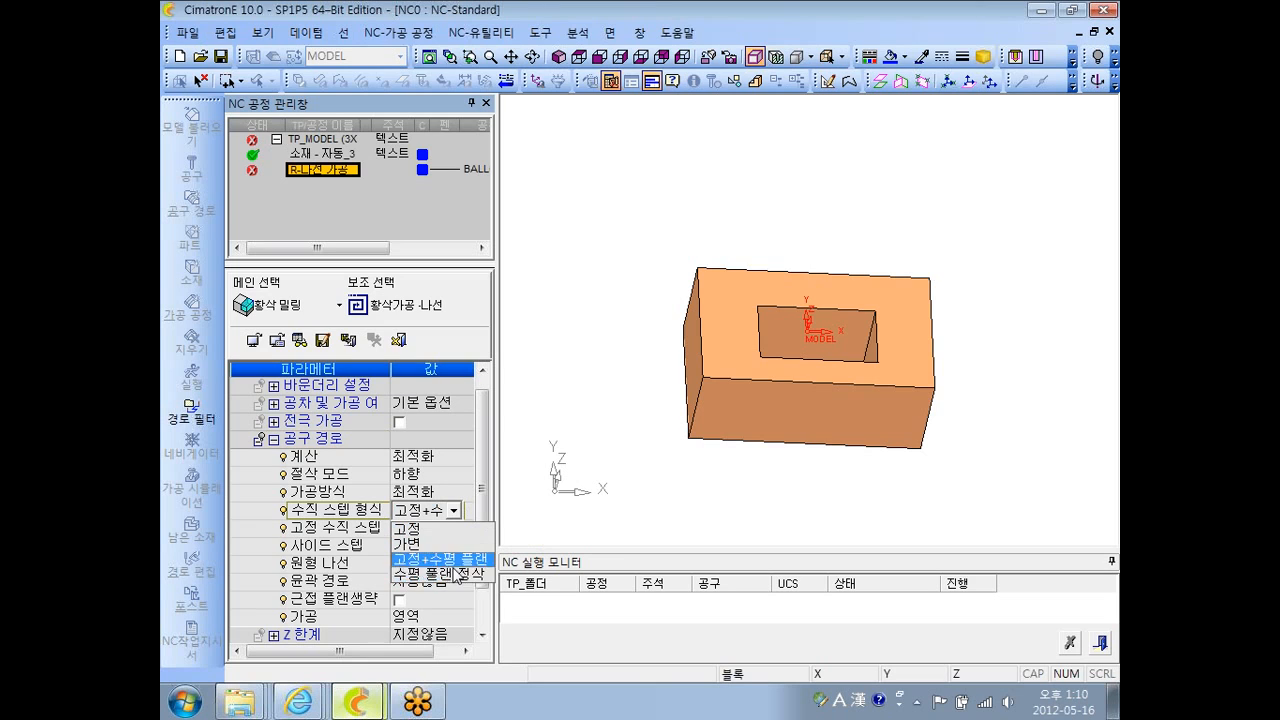
click(445, 530)
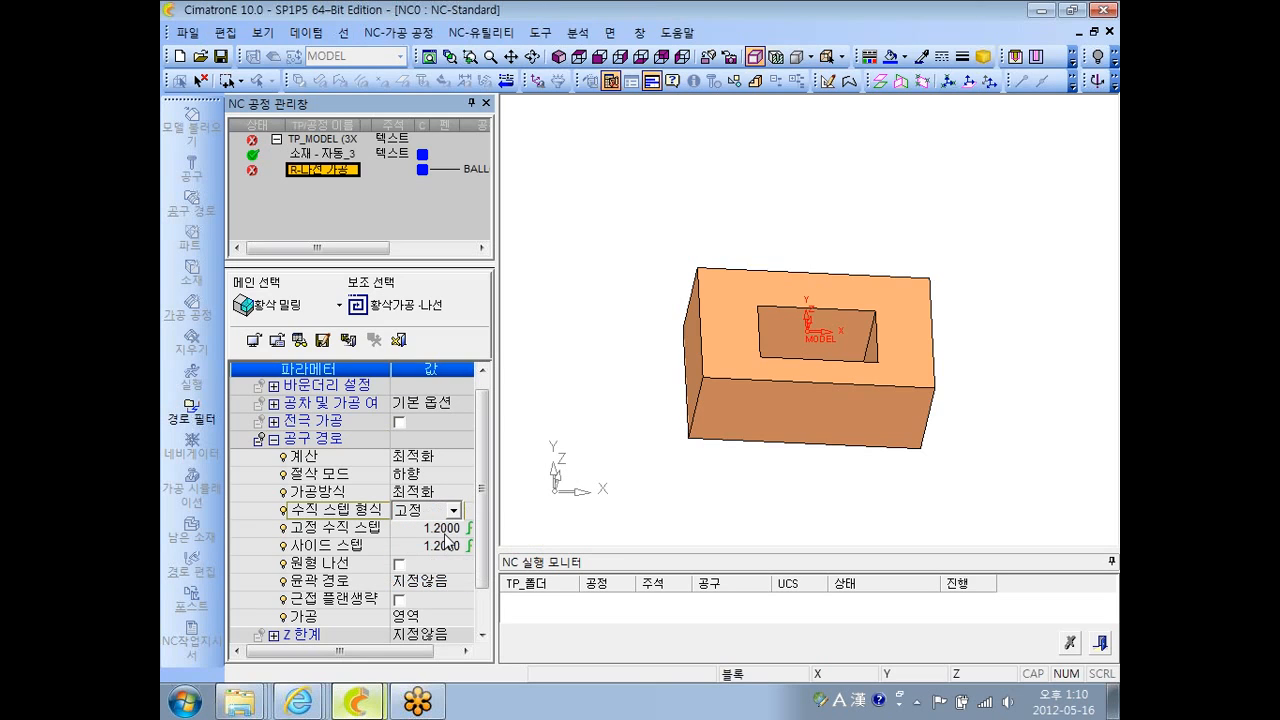
click(455, 511)
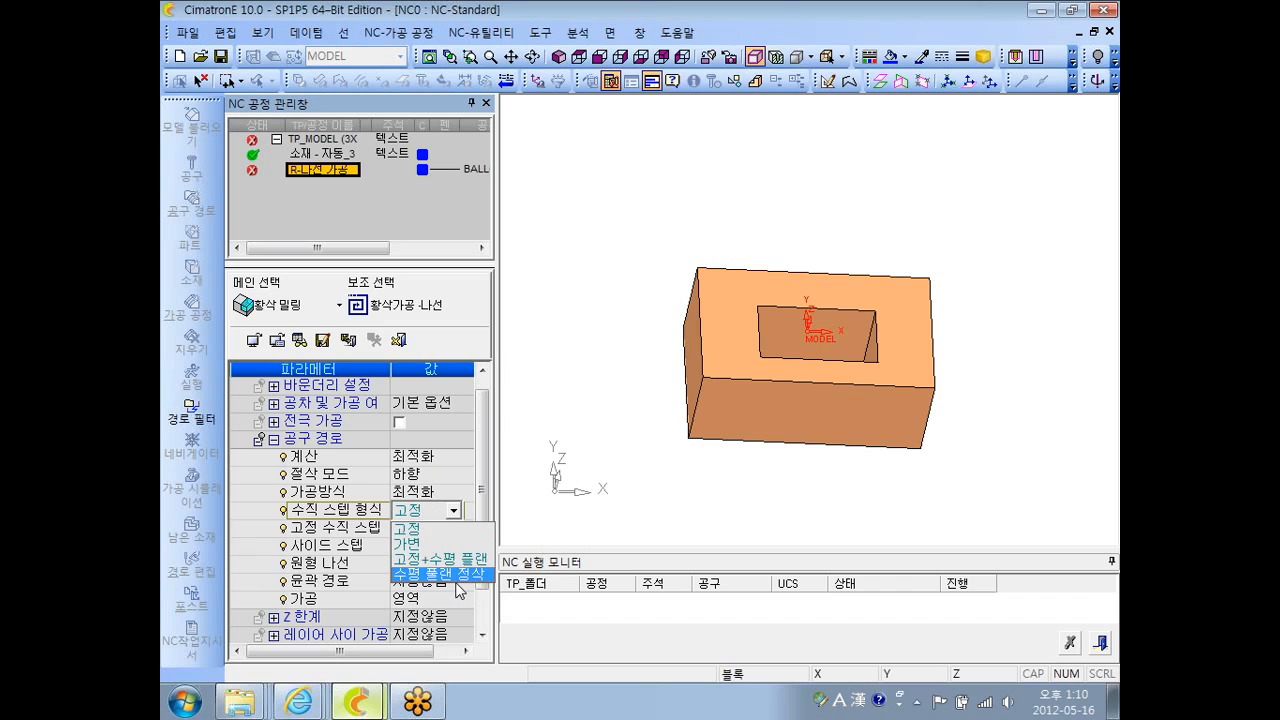
click(539, 391)
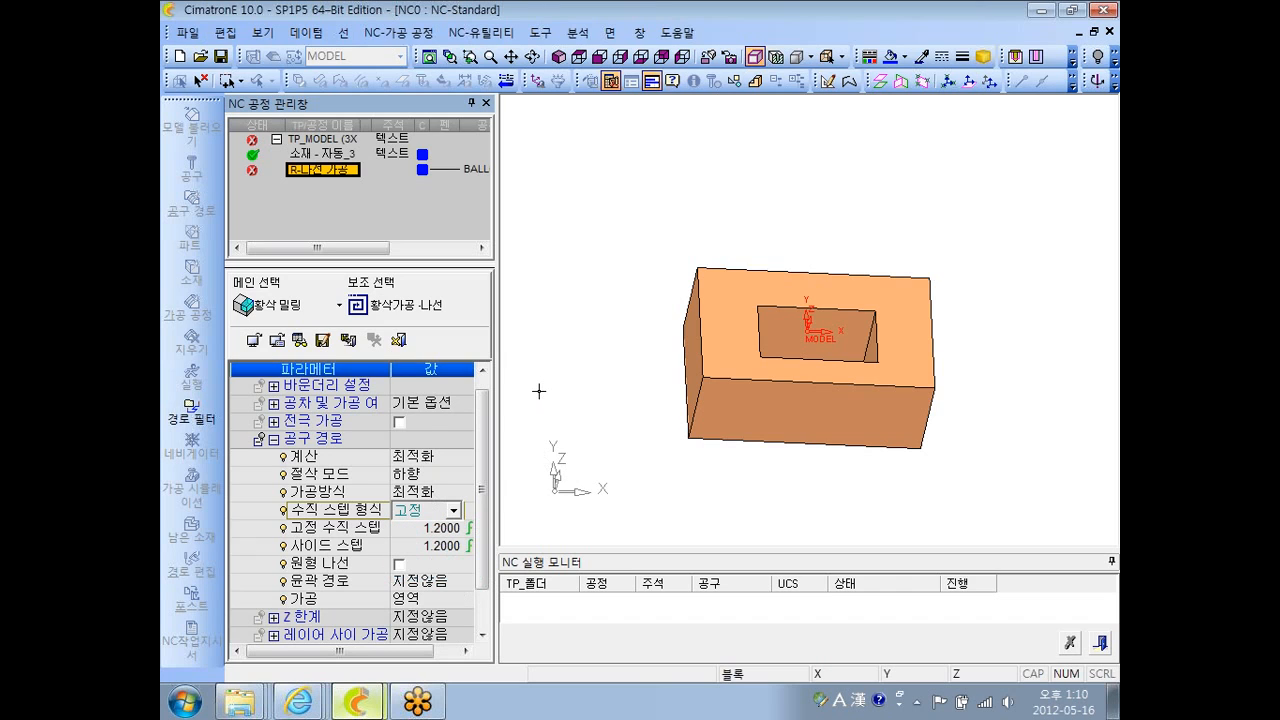
click(405, 345)
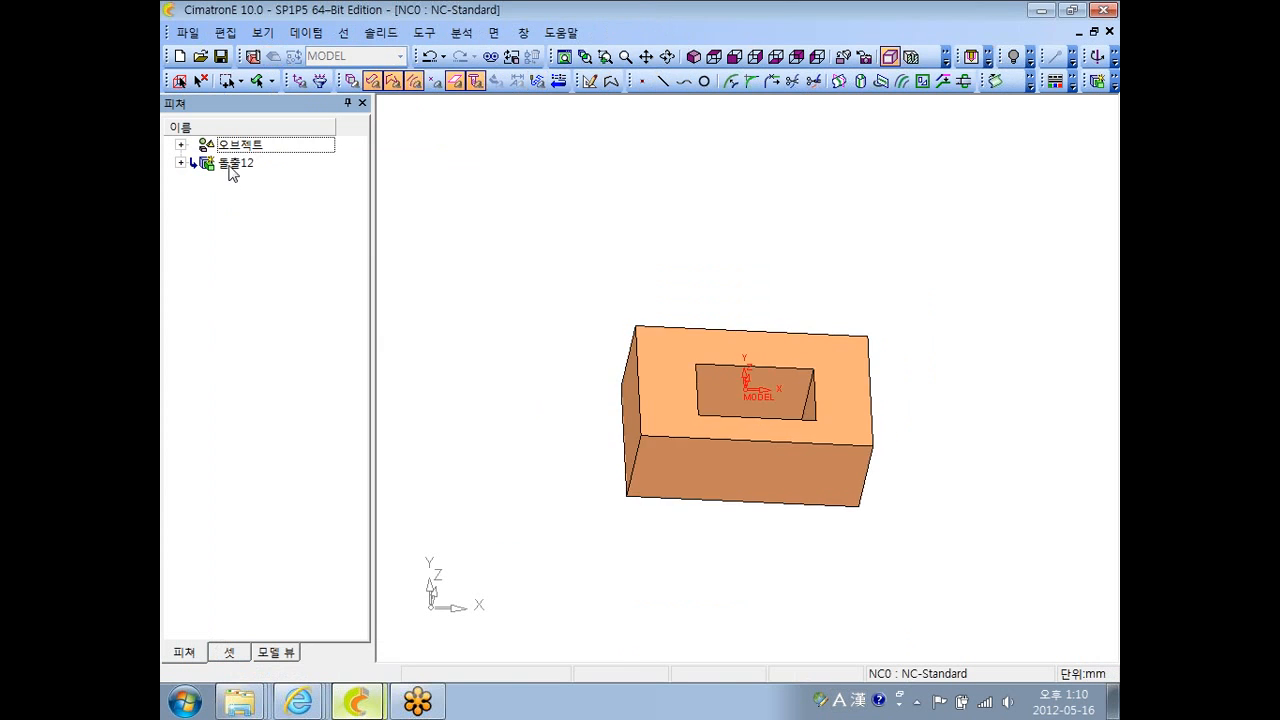
- In CAD mode, sketch a rectangle on the block's bottom plane, between the outer edges and the central opening
right_click(228, 164)
click(269, 179)
right_click(551, 218)
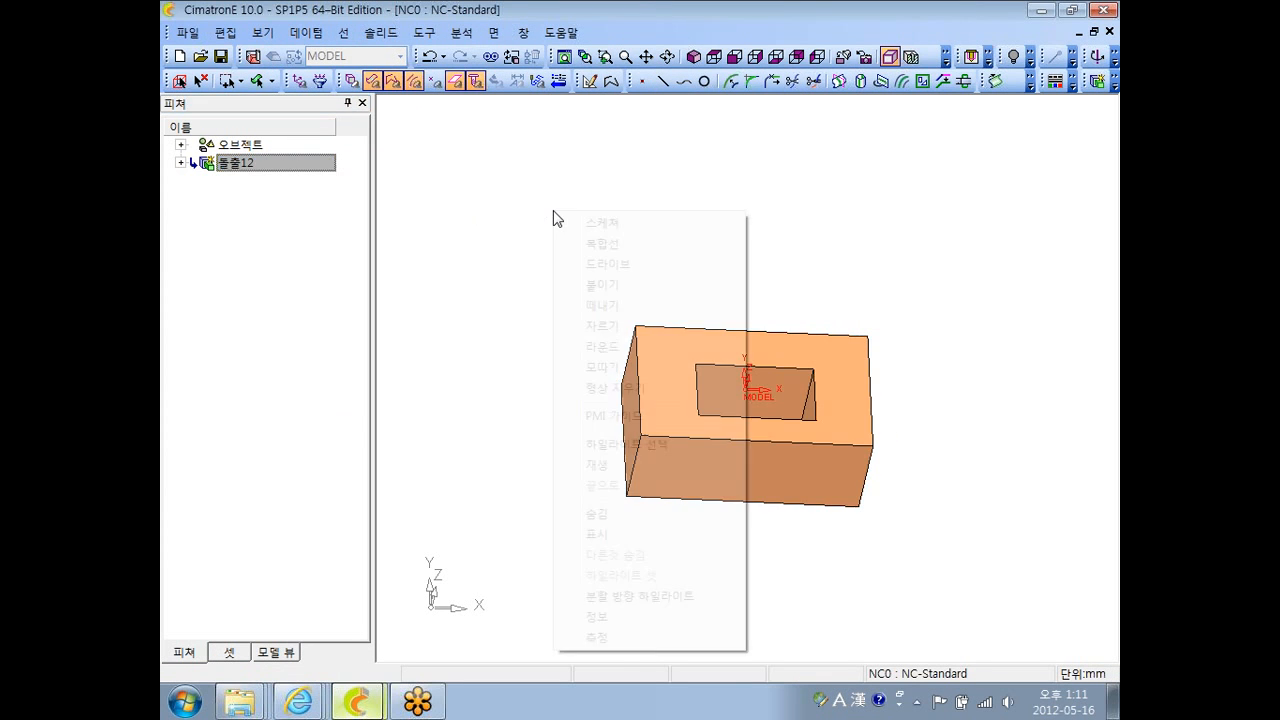
click(585, 222)
click(653, 462)
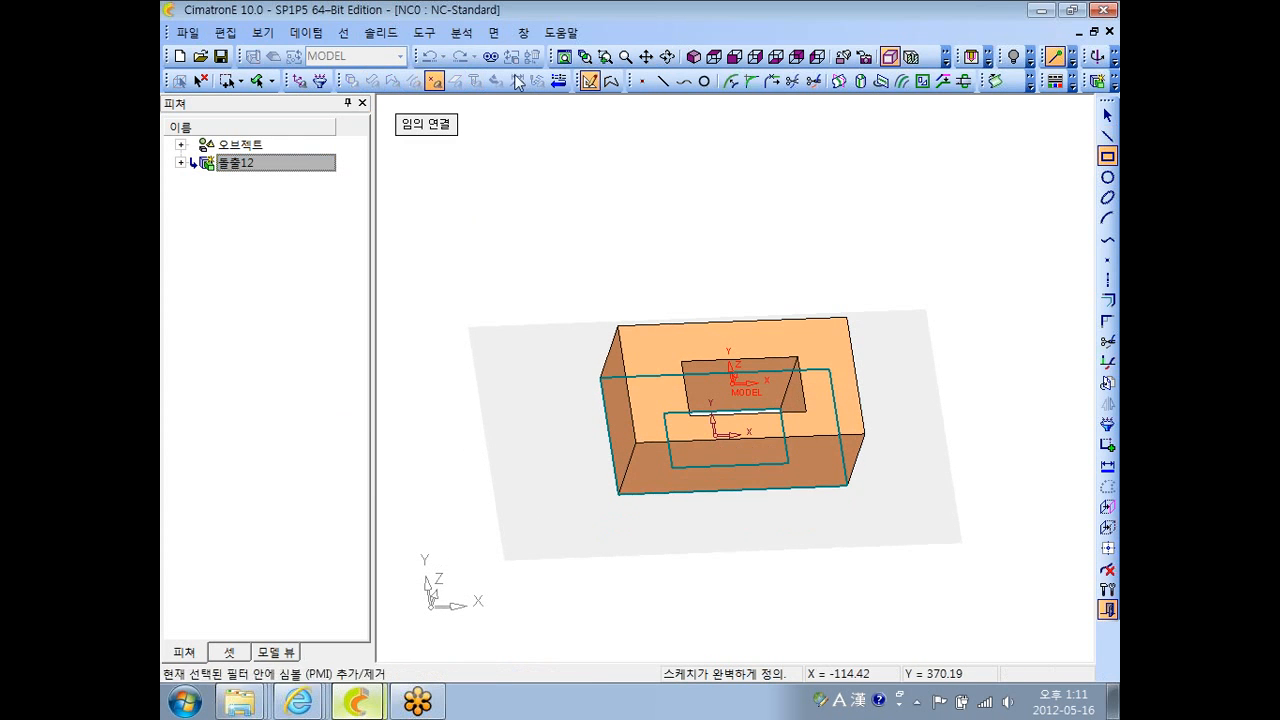
click(448, 80)
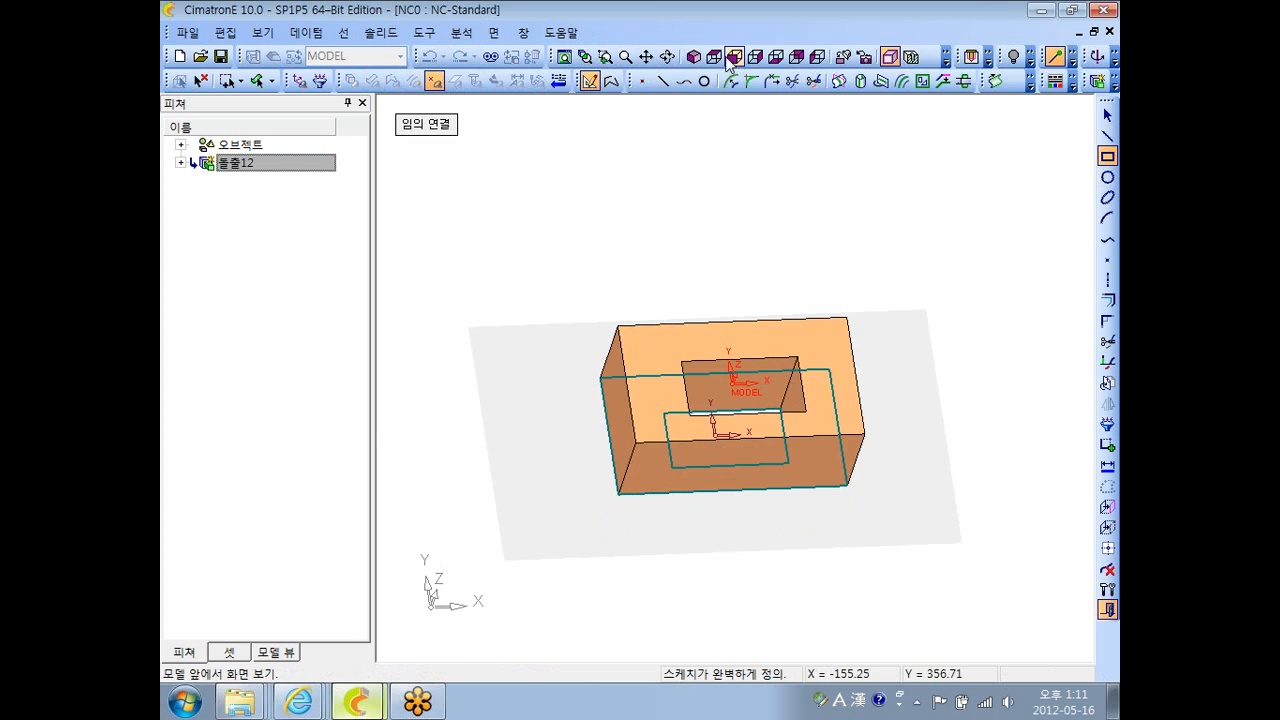
click(579, 294)
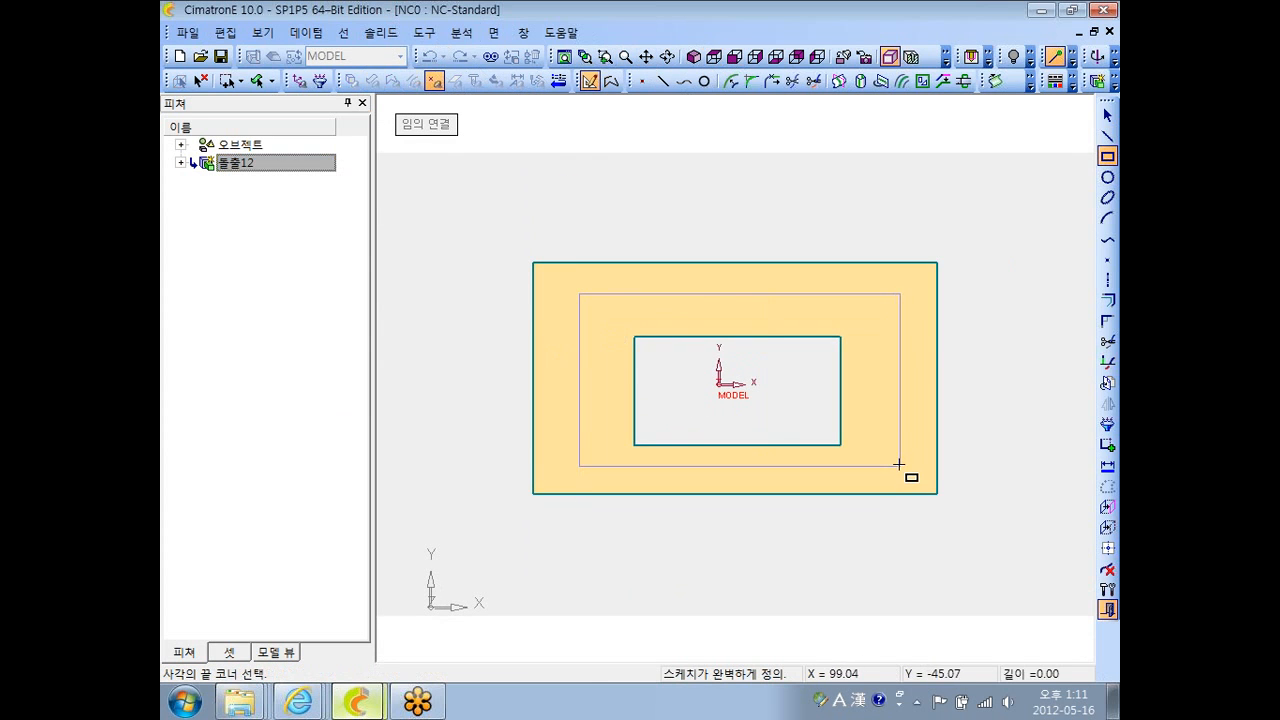
click(900, 466)
right_click(805, 225)
click(857, 528)
- Extrude the rectangle sketch upward as added material with an increment of 70, forming a floor inside the block's central opening
right_click(697, 118)
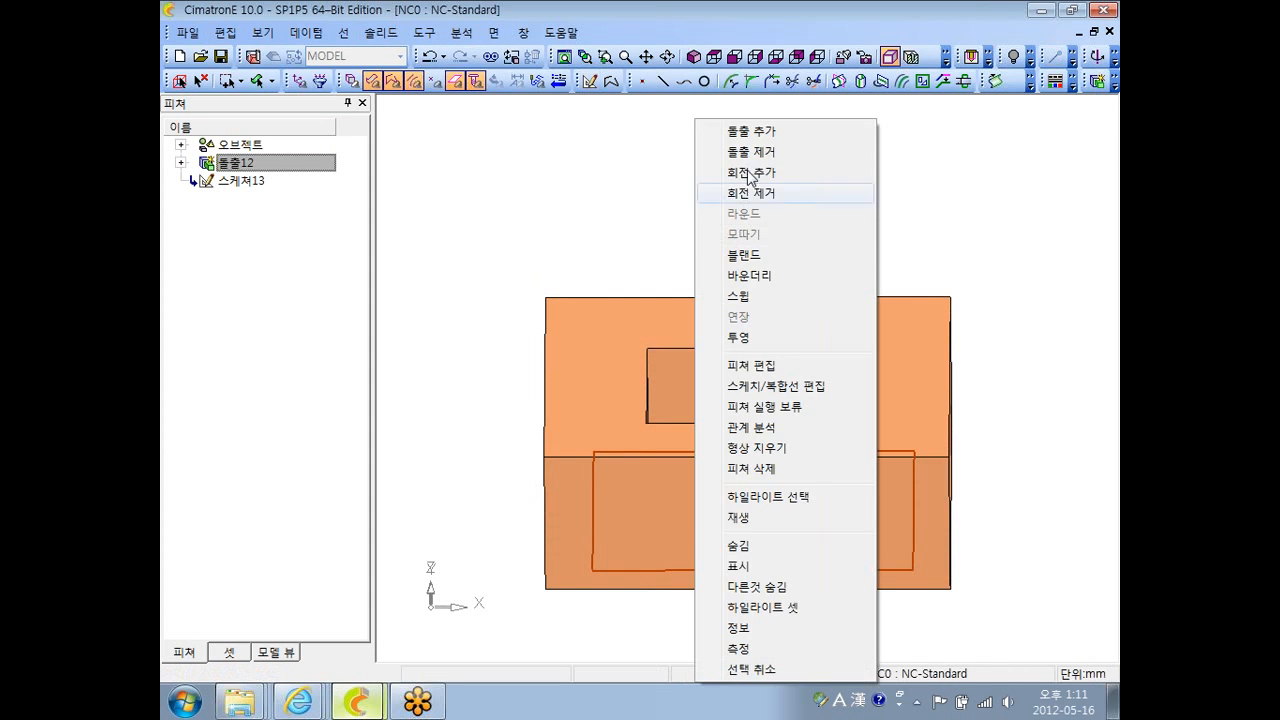
click(750, 127)
click(753, 527)
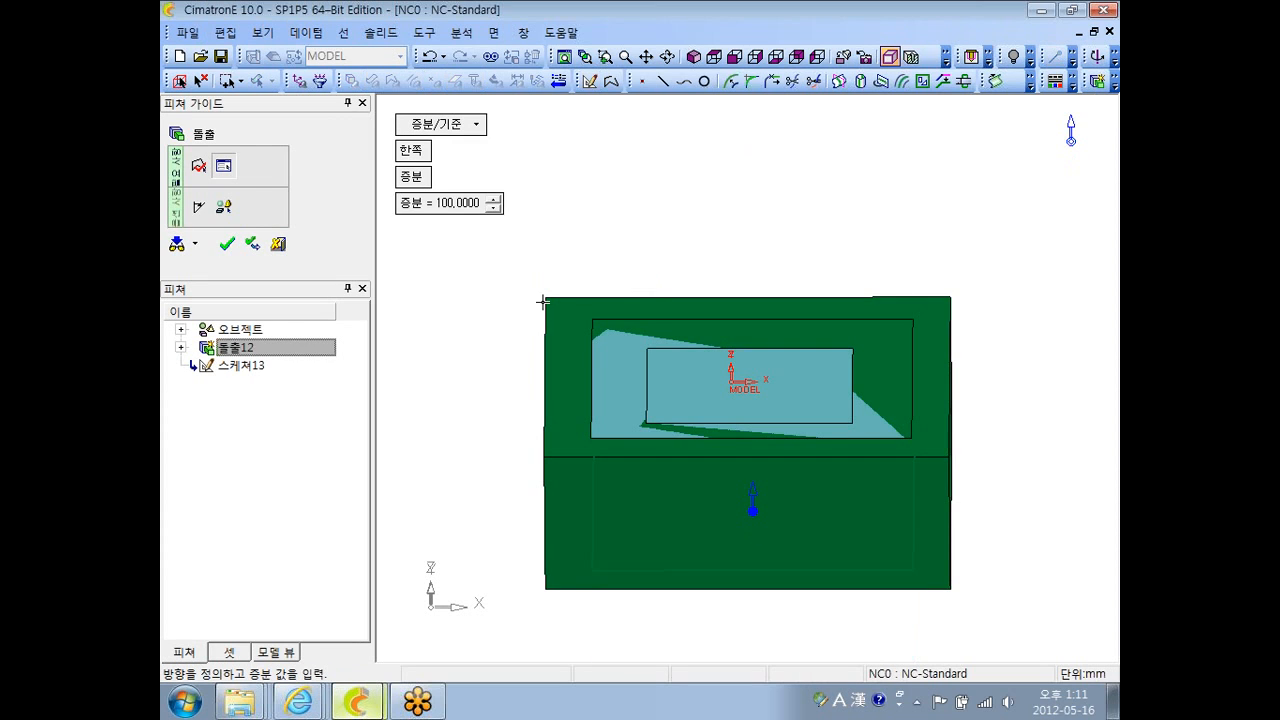
click(437, 203)
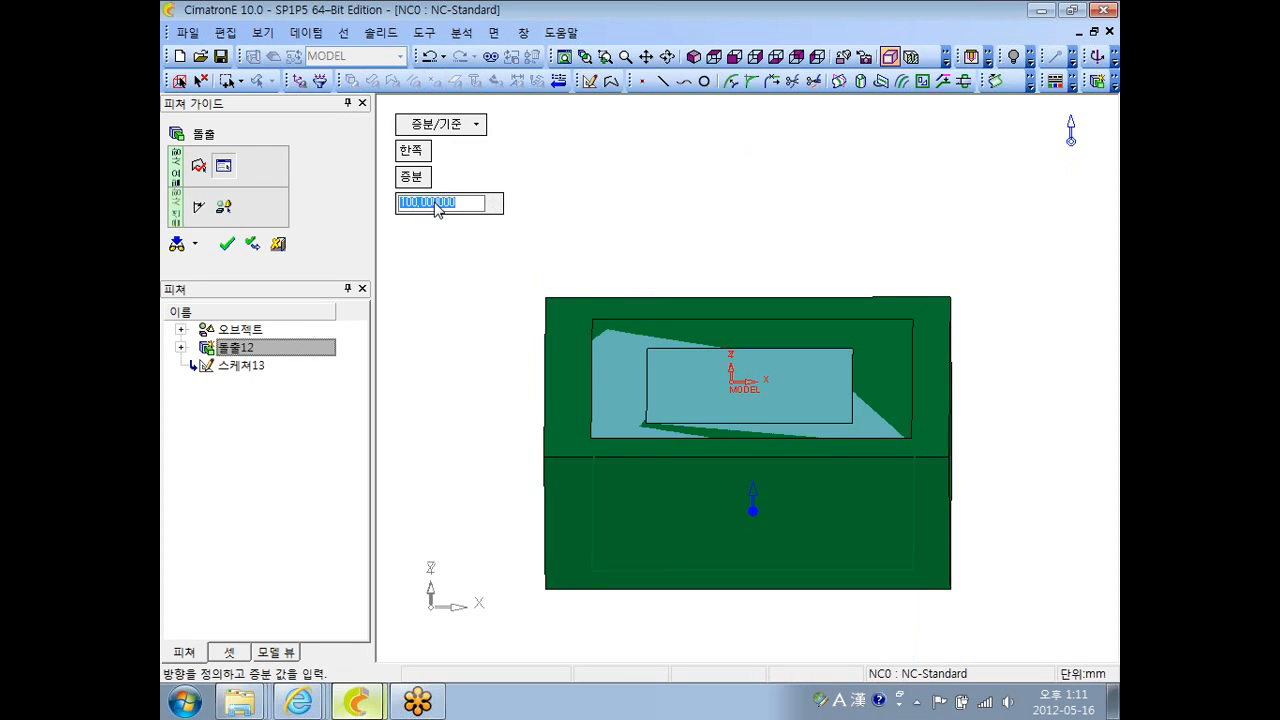
text(5)
key(Return)
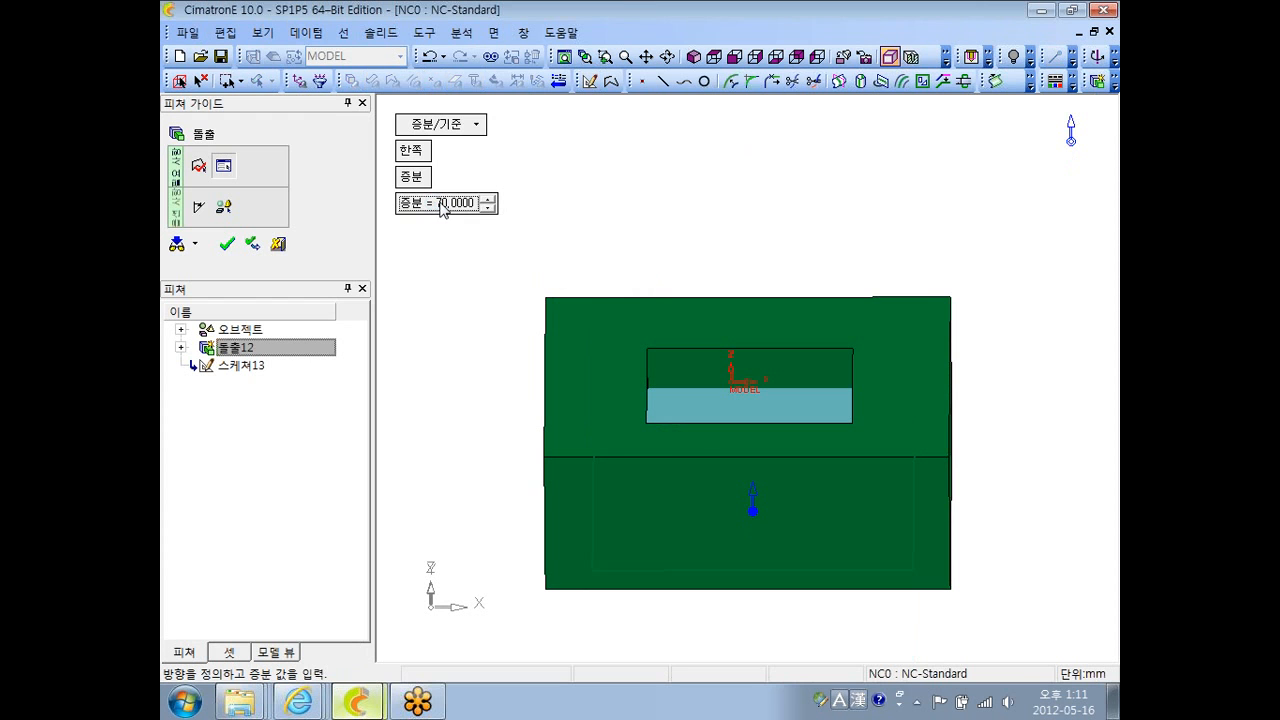
middle_click(499, 176)
click(500, 178)
ctrl+drag(503, 184, 512, 196)
- Return to NC mode and recalculate the automatic stock of TP_MODEL for the updated block
click(253, 58)
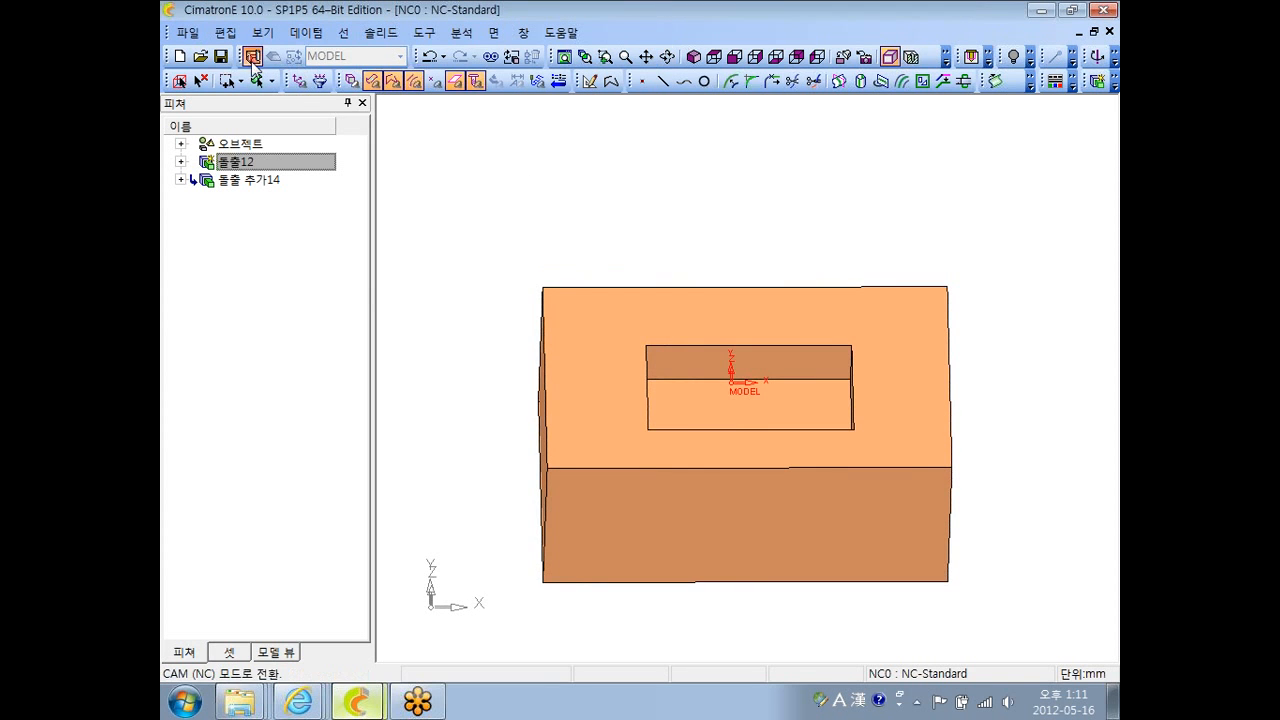
mouse_move(602, 262)
ctrl+mouse_down()
mouse_move(595, 276)
mouse_move(651, 263)
mouse_move(622, 266)
ctrl+mouse_up()
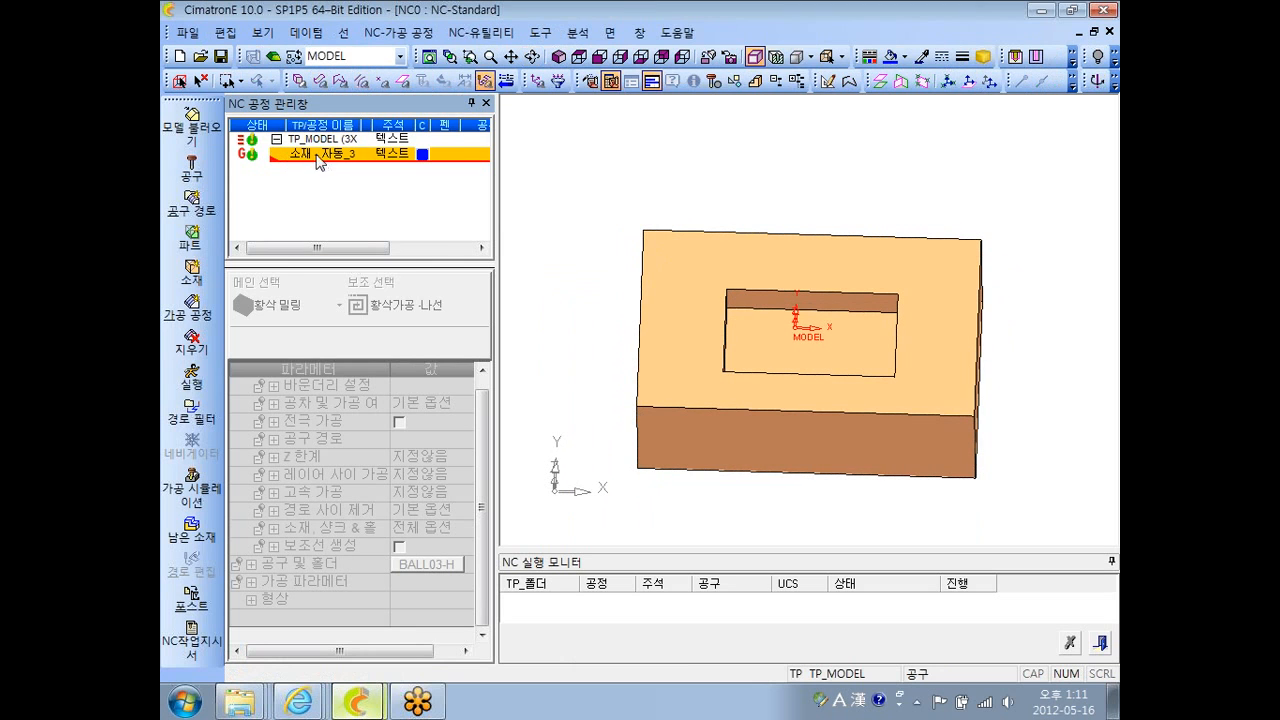
double_click(318, 155)
click(339, 458)
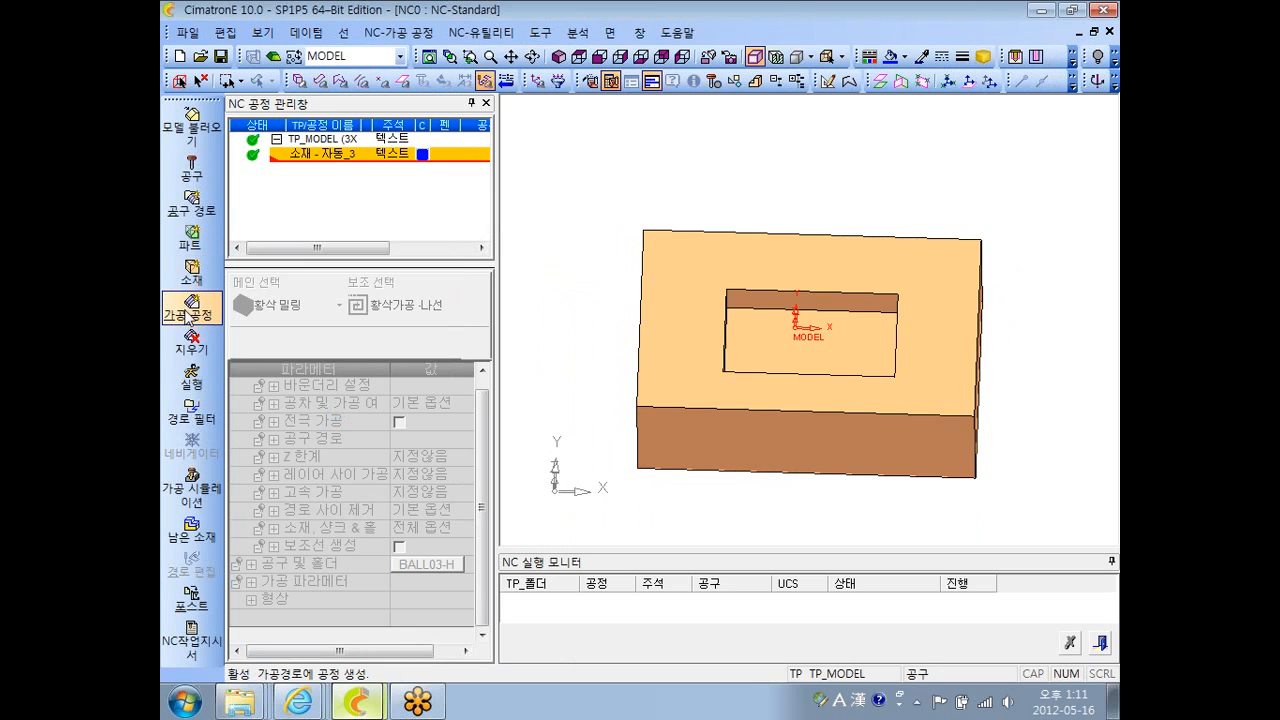
- Add a spiral rough milling procedure (황삭가공-나선) and set its vertical step type (수직 스텝 형식) to 수평 플랜 정삭
click(189, 312)
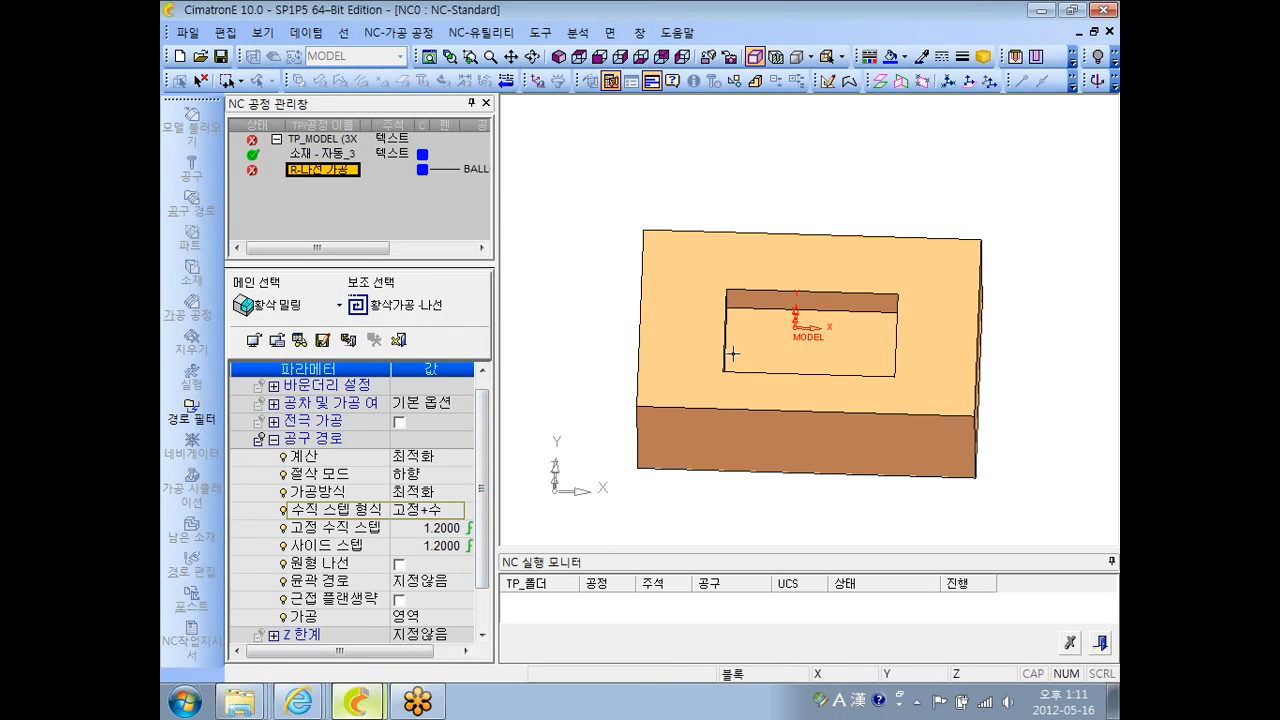
ctrl+drag(690, 315, 681, 313)
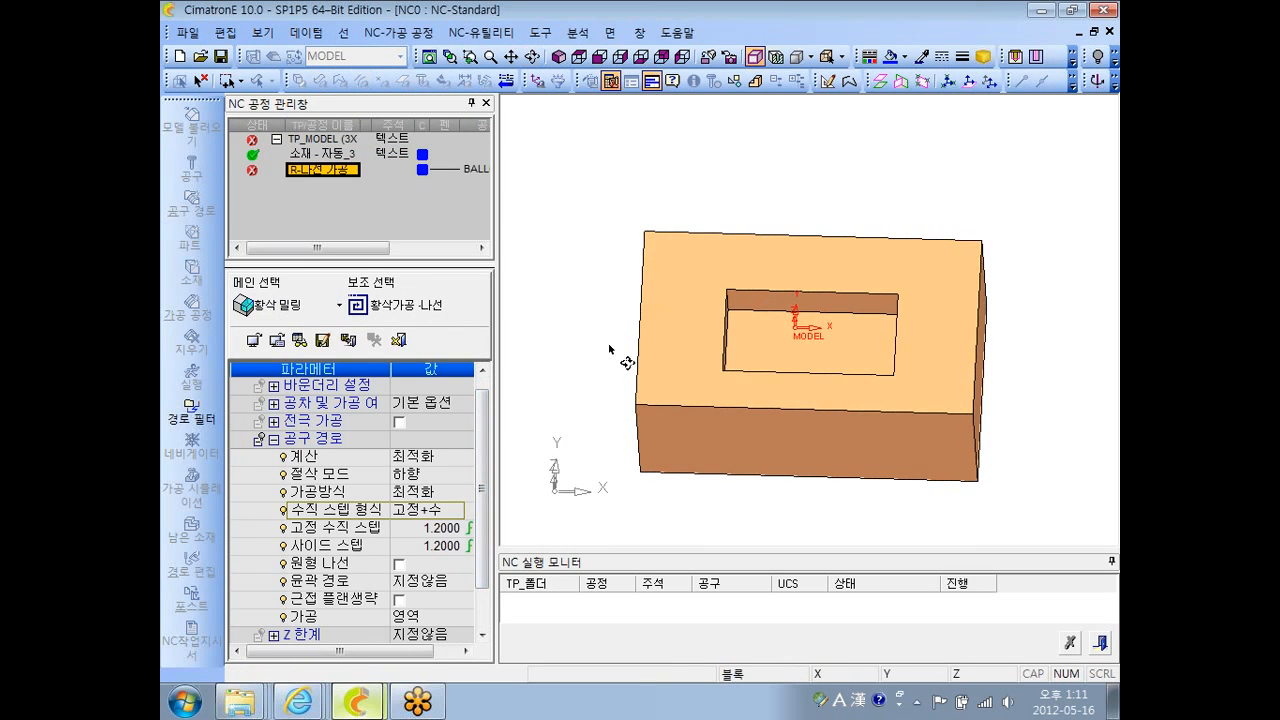
drag(484, 460, 484, 476)
click(453, 457)
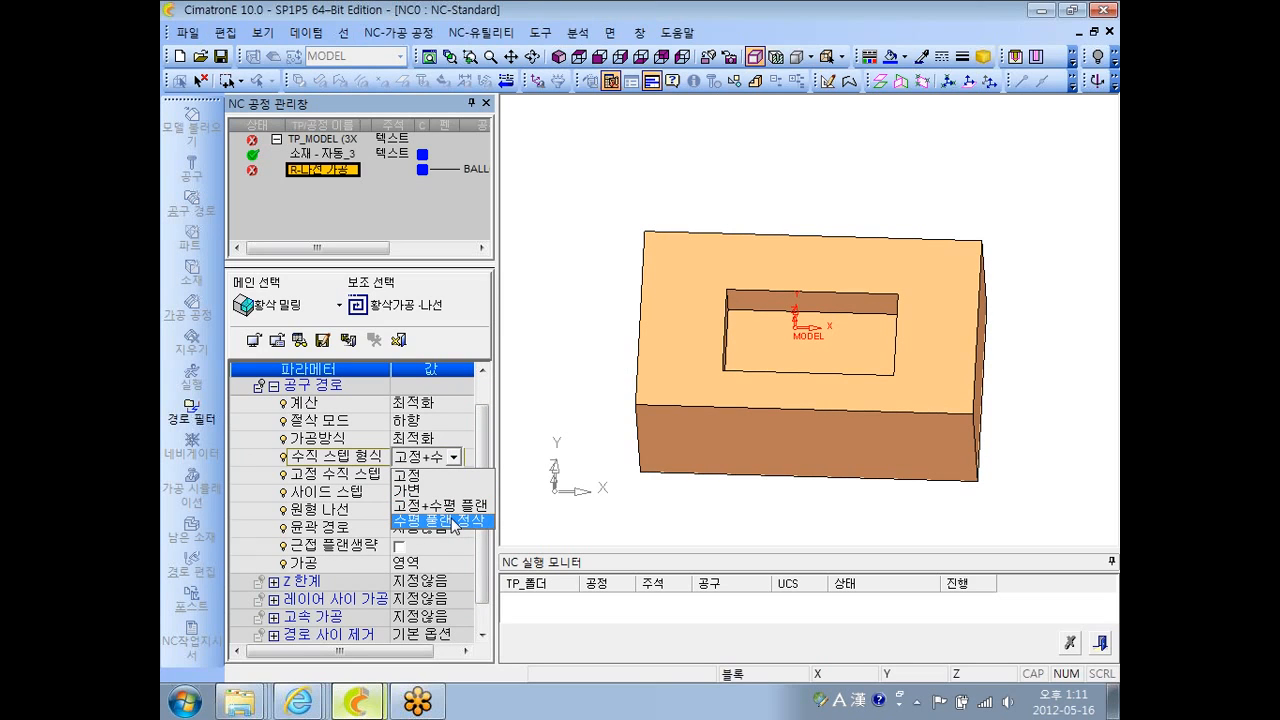
click(455, 521)
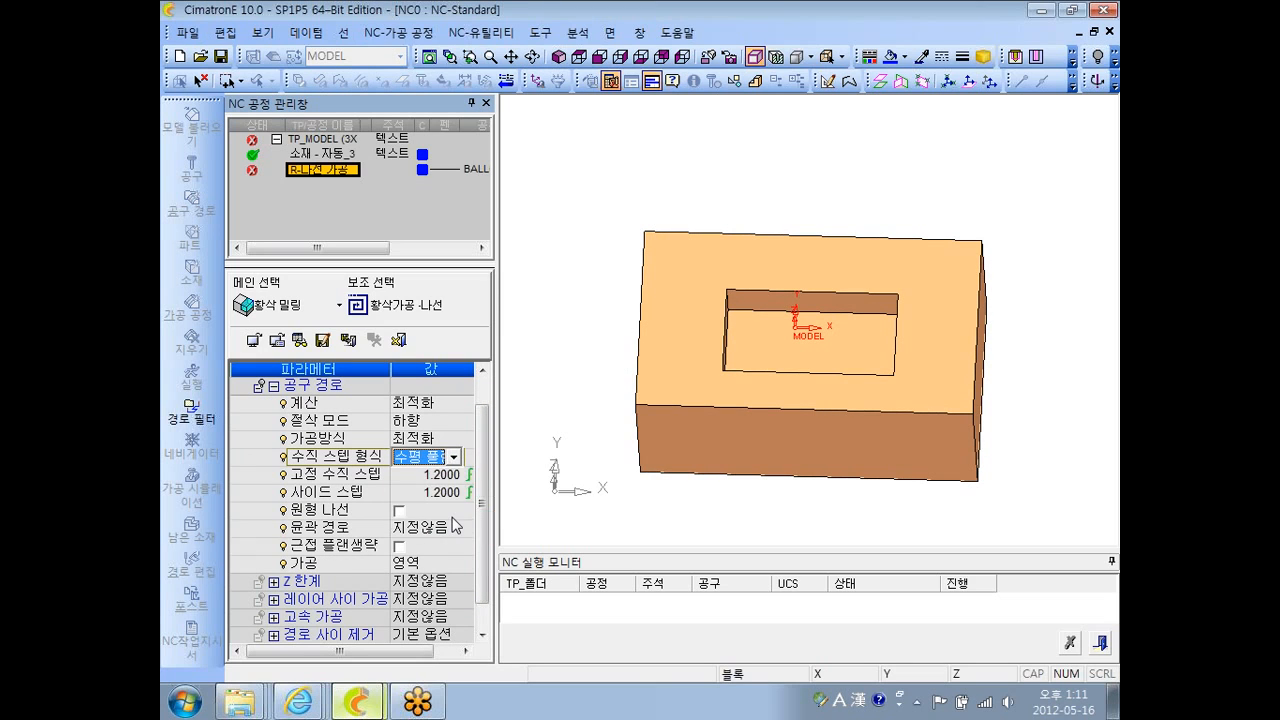
scroll(455, 525, down, 1)
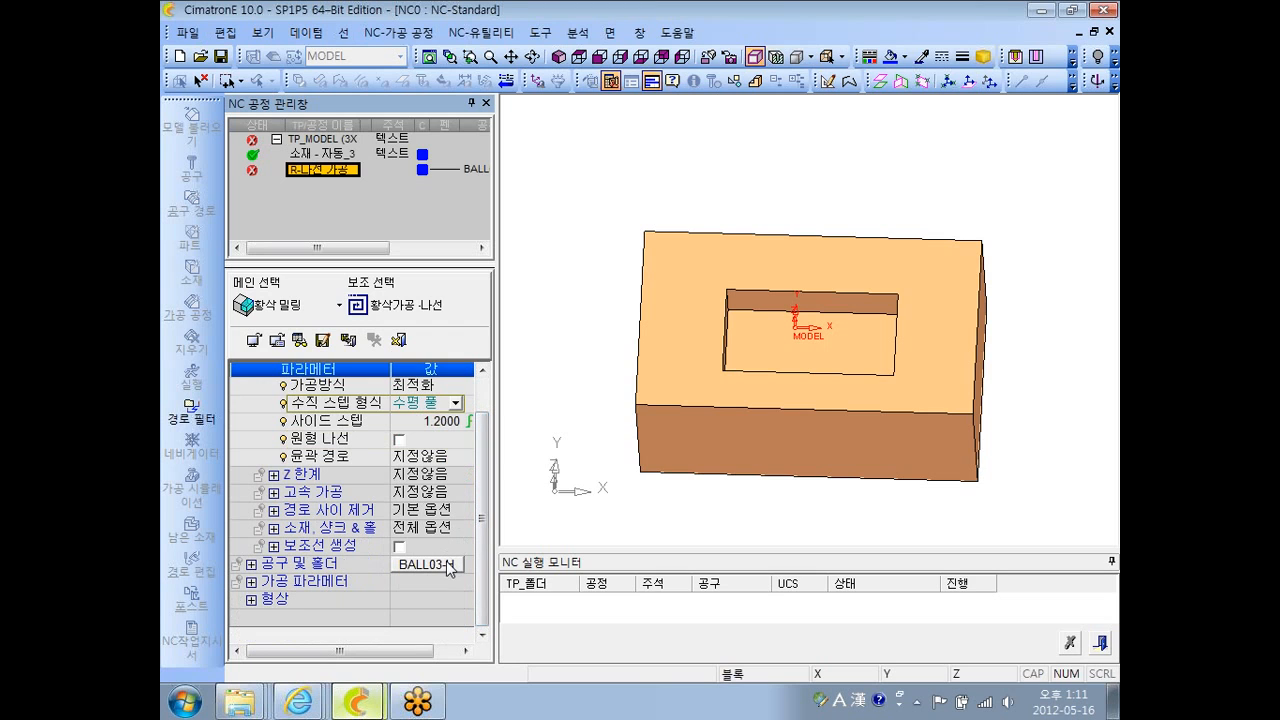
- Assign the 10 mm ball tool BALL10-H to the roughing procedure
click(420, 566)
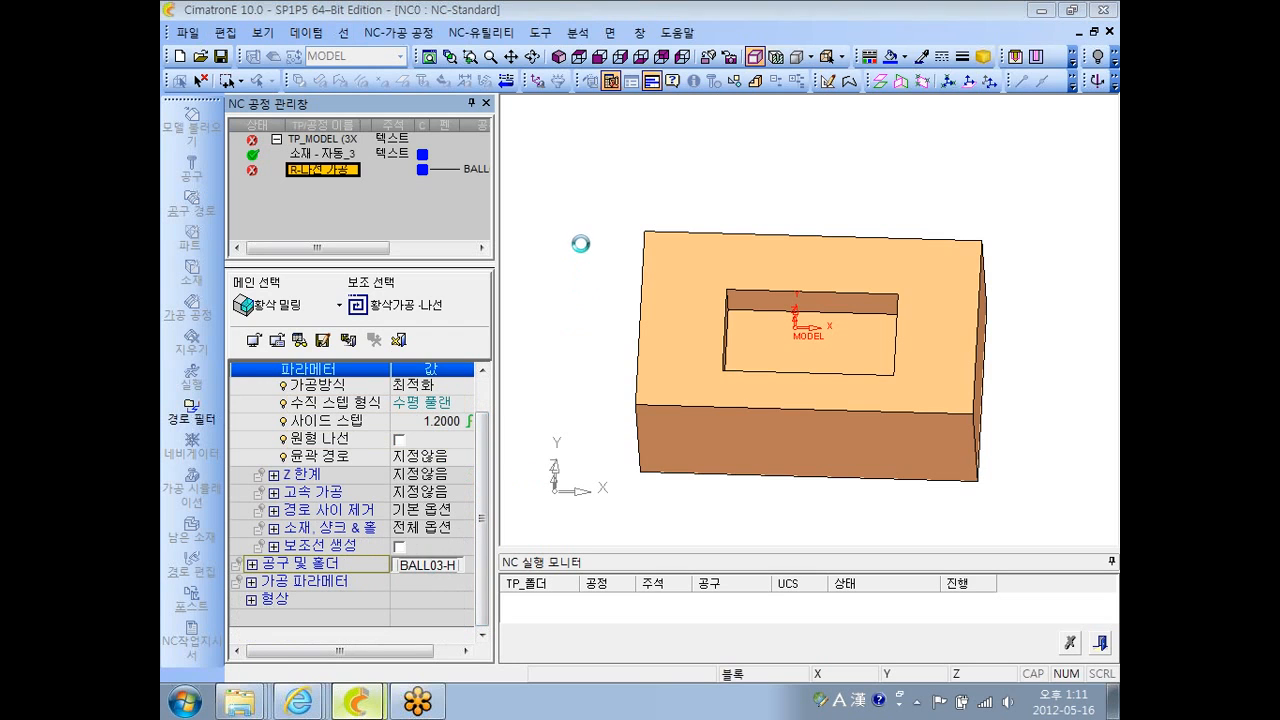
drag(1047, 163, 502, 89)
click(556, 262)
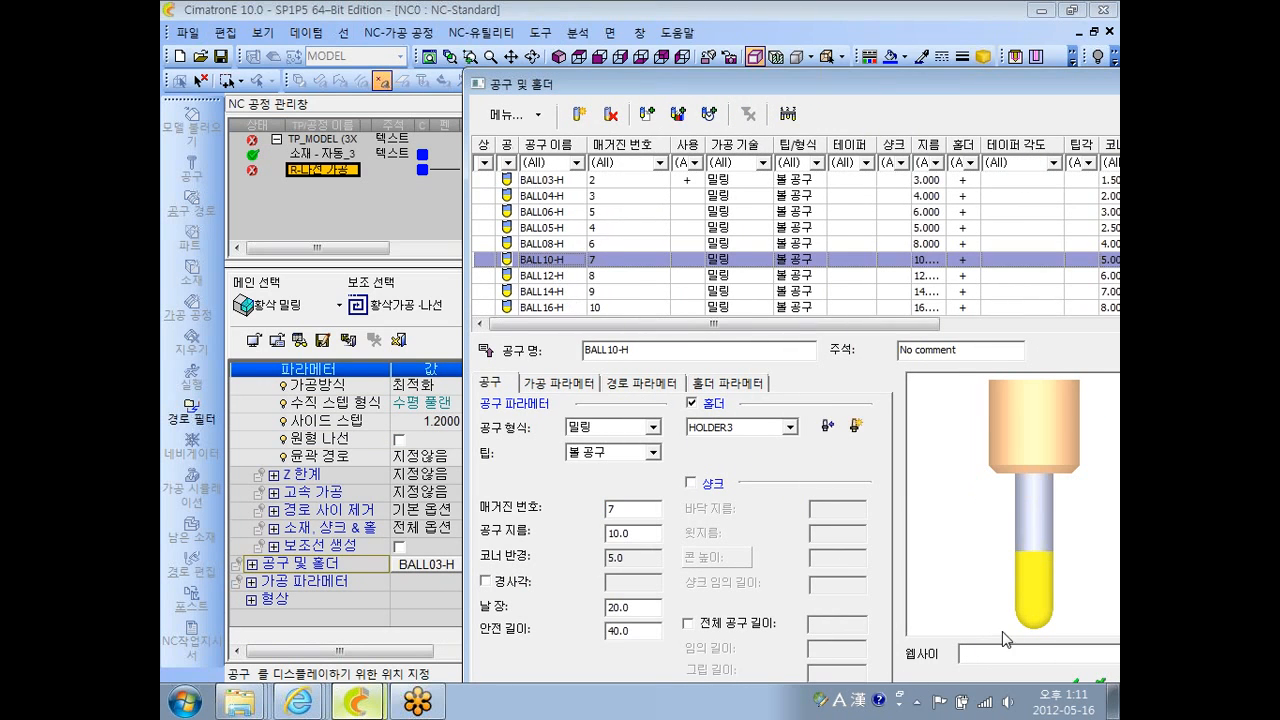
drag(925, 82, 825, 38)
click(969, 641)
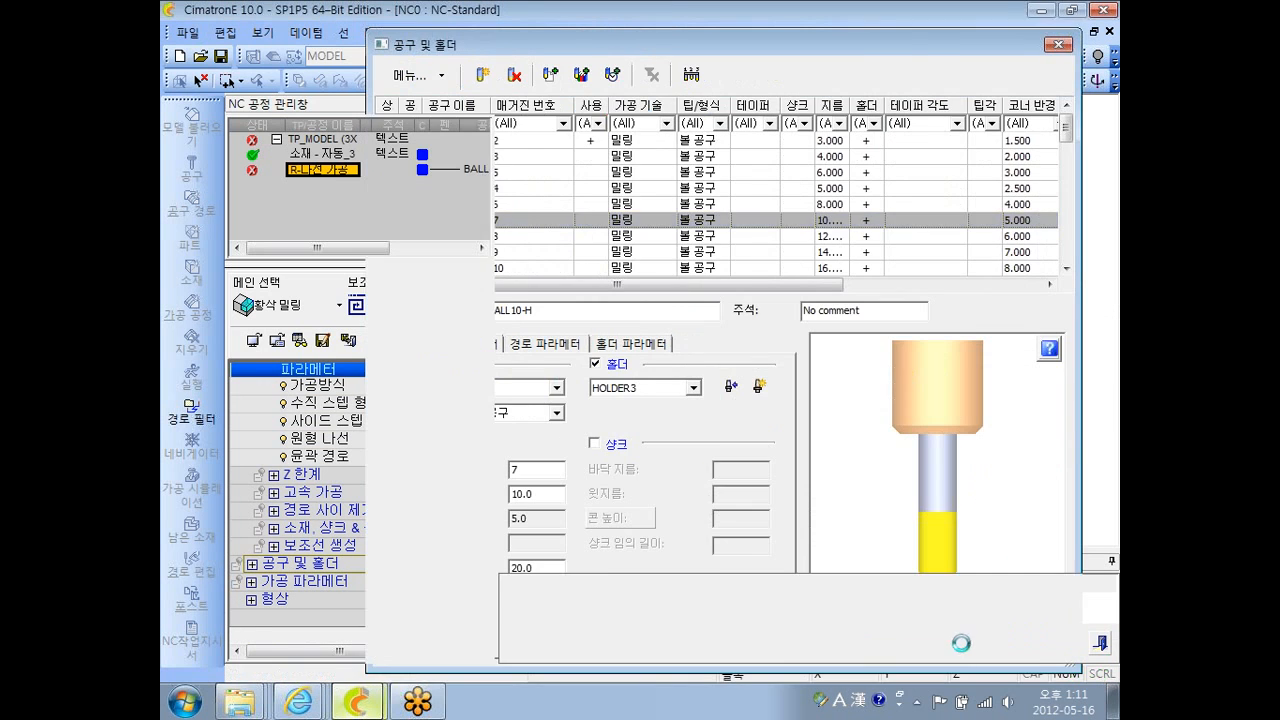
- Select all the block's faces as part surfaces (파트면), calculate the roughing procedure and inspect the toolpath on the opening's floor
click(251, 599)
click(426, 617)
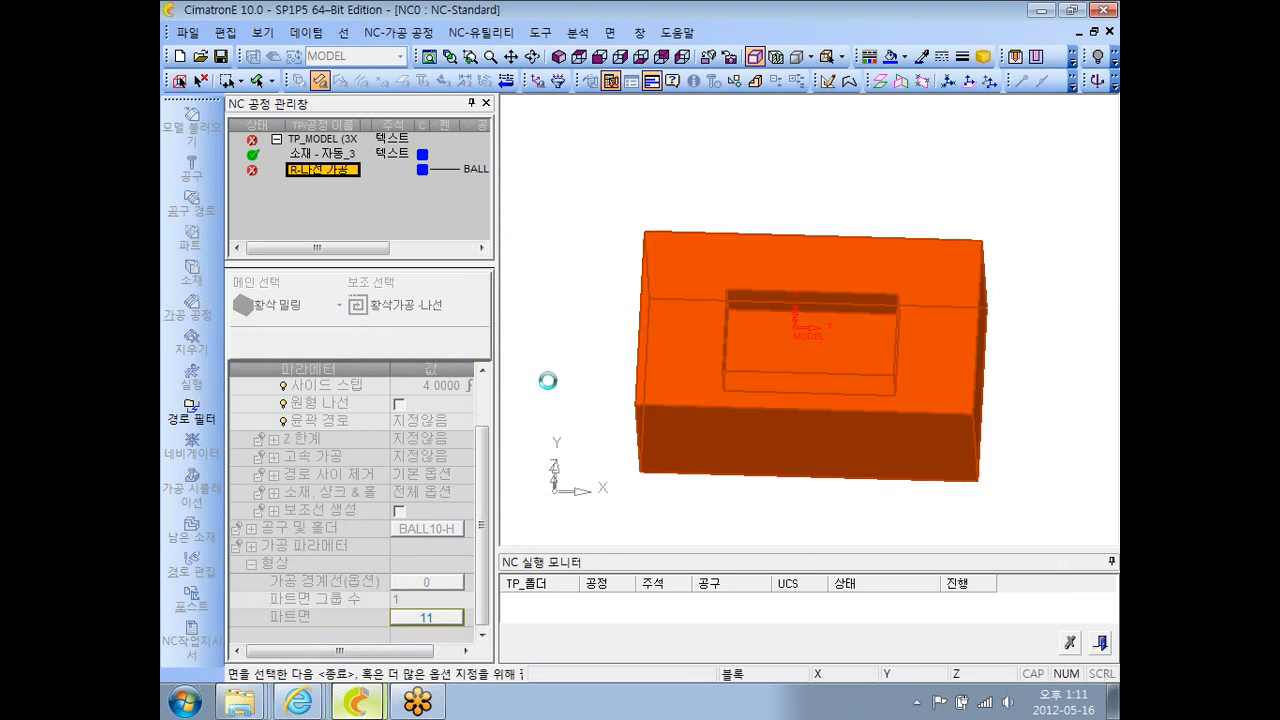
right_click(549, 380)
click(613, 479)
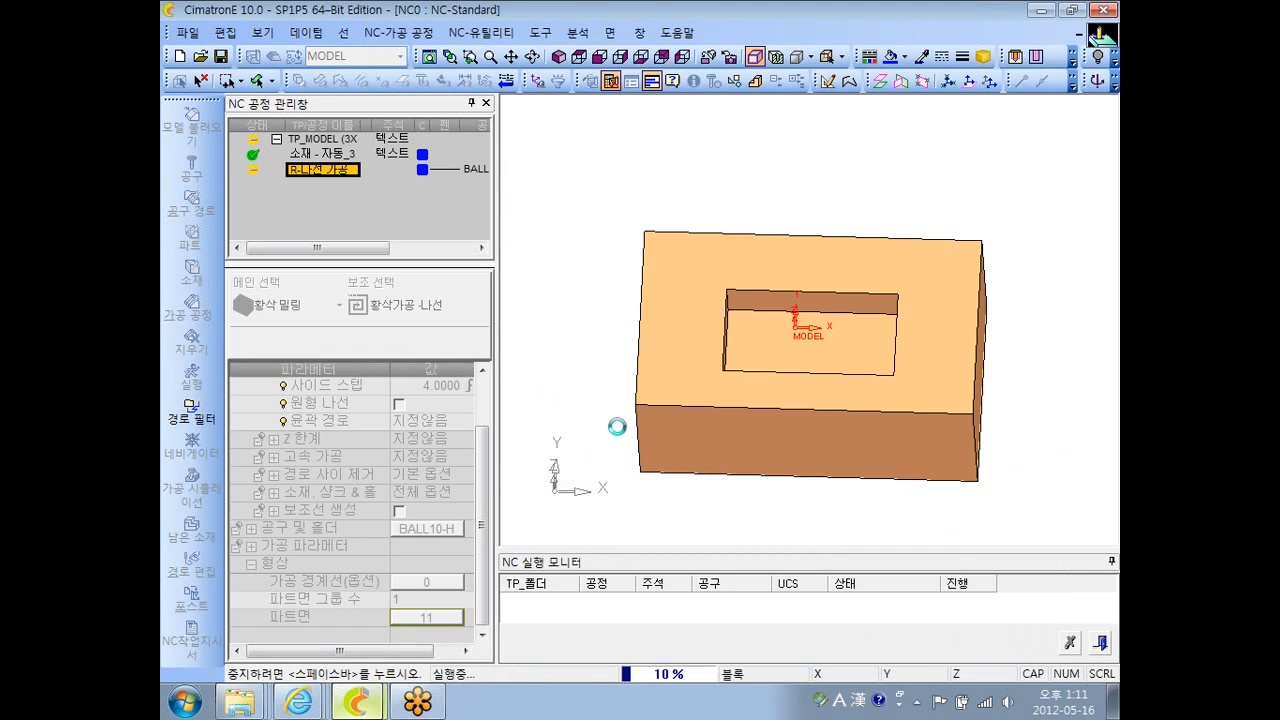
scroll(748, 280, up, 5)
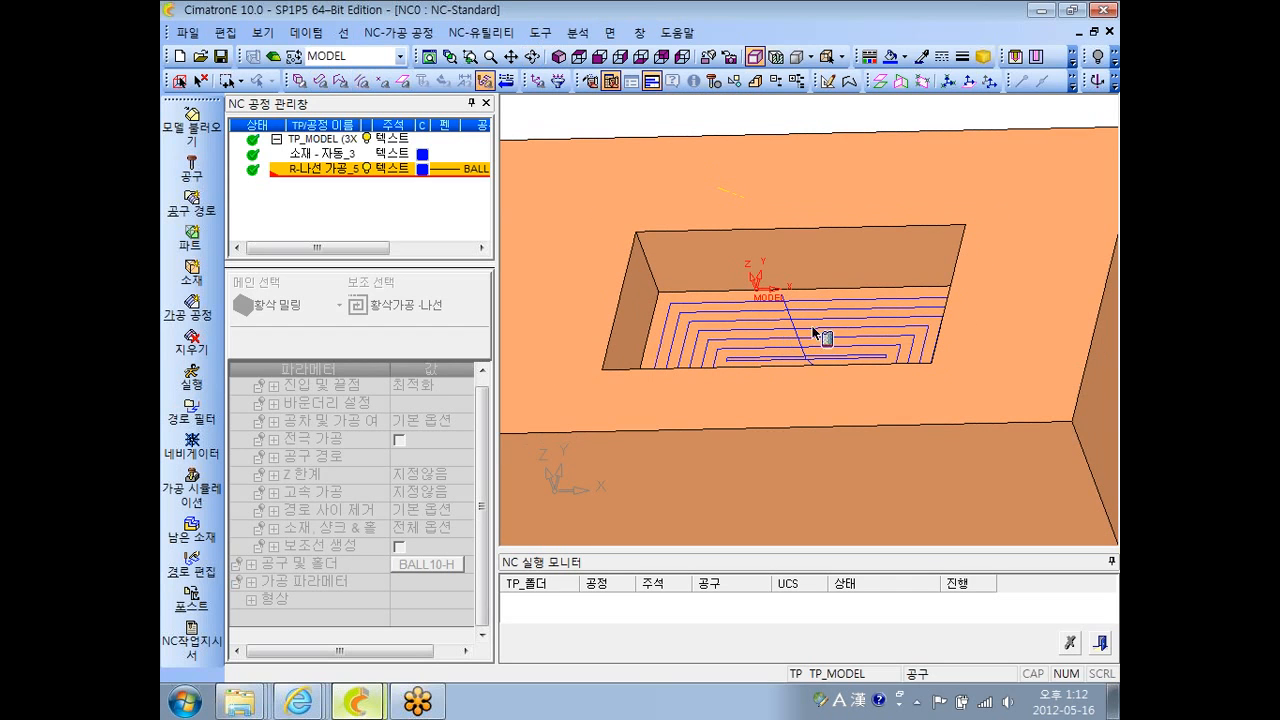
ctrl+drag(657, 265, 672, 336)
- Reopen the spiral roughing procedure and review its vertical step type (수직 스텝 형식) options
double_click(341, 171)
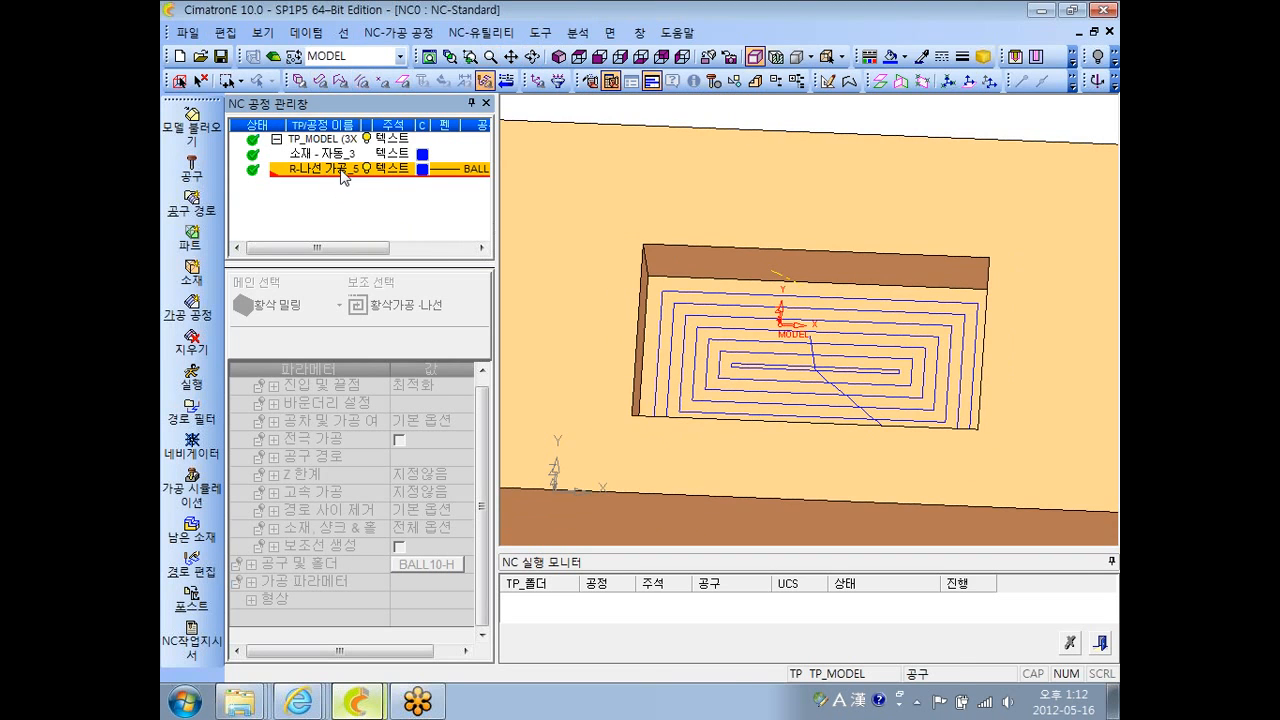
click(457, 528)
click(453, 528)
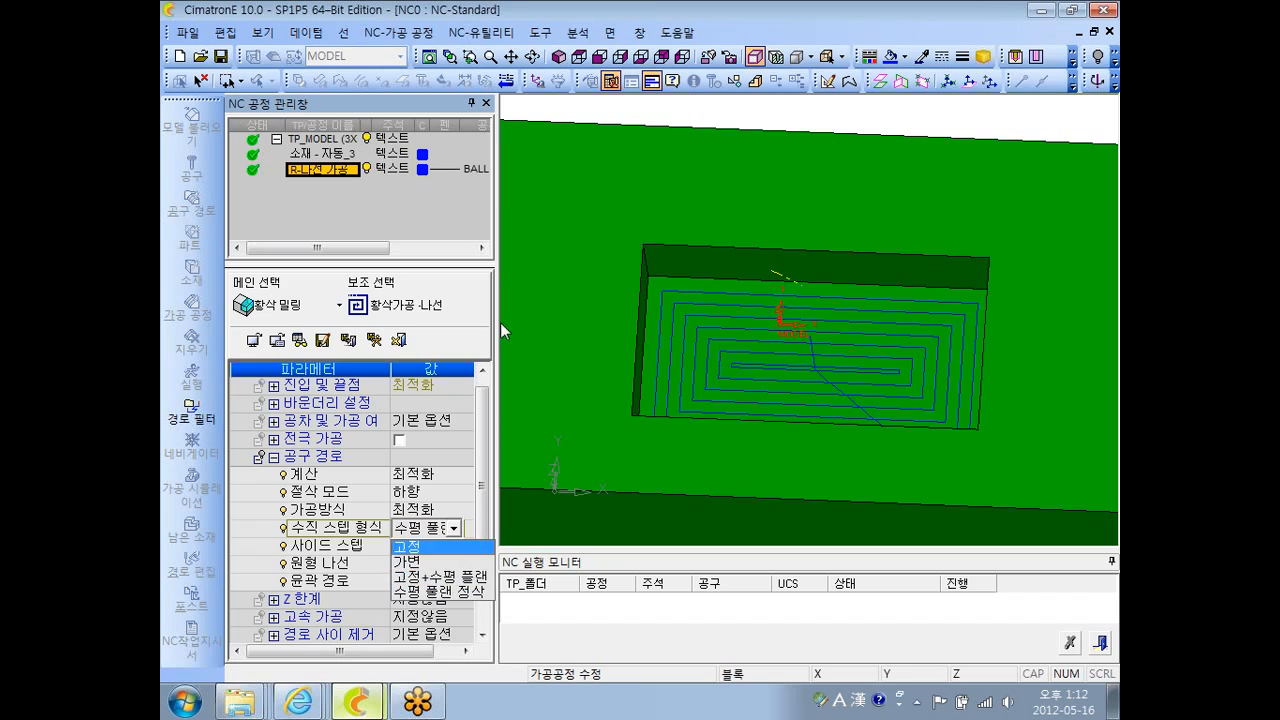
click(405, 342)
- Open the preferences and examine the GeneralNC settings, including the roughing horizontal-plane finishing option (황삭-"수평면 정삭"옵션)
click(540, 33)
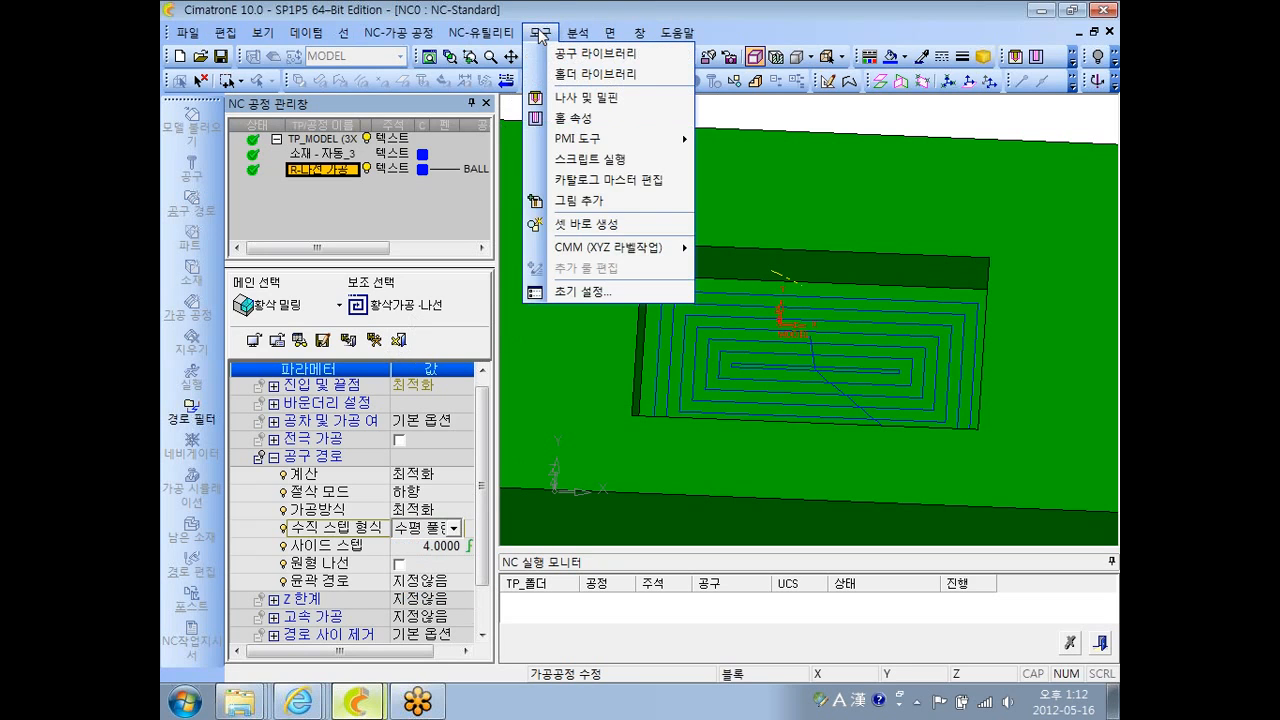
click(561, 293)
click(373, 230)
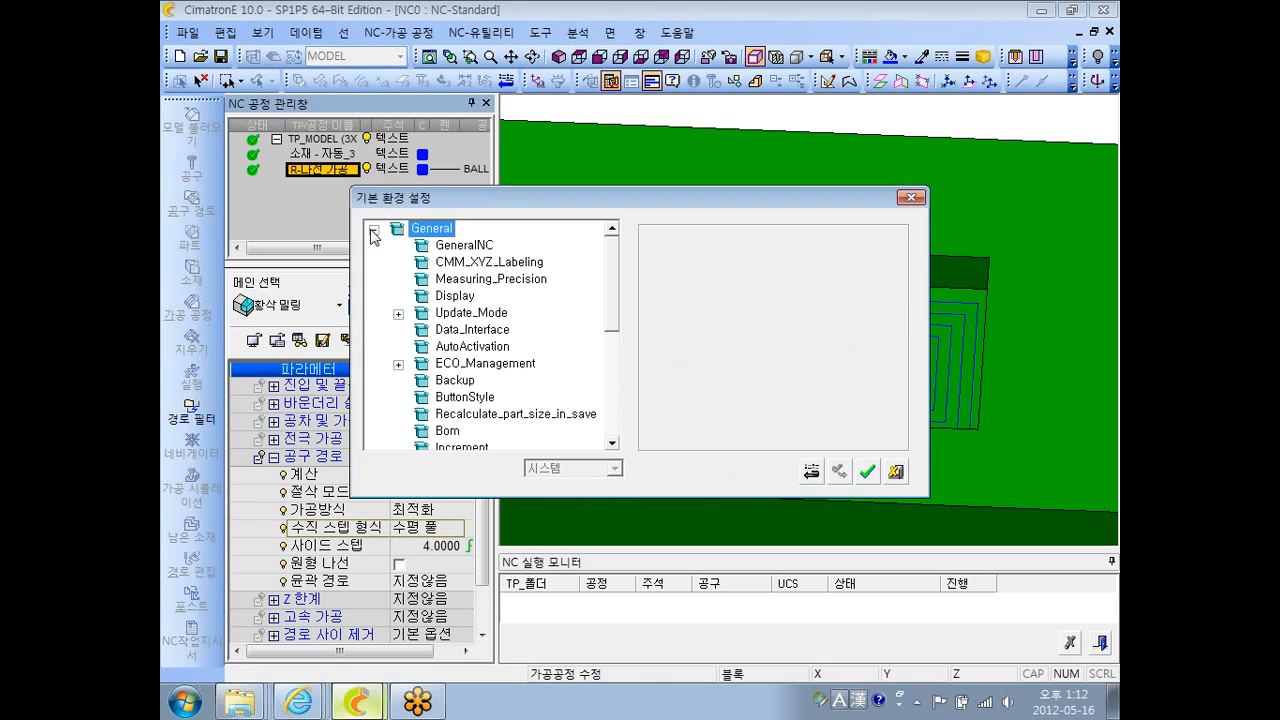
click(488, 246)
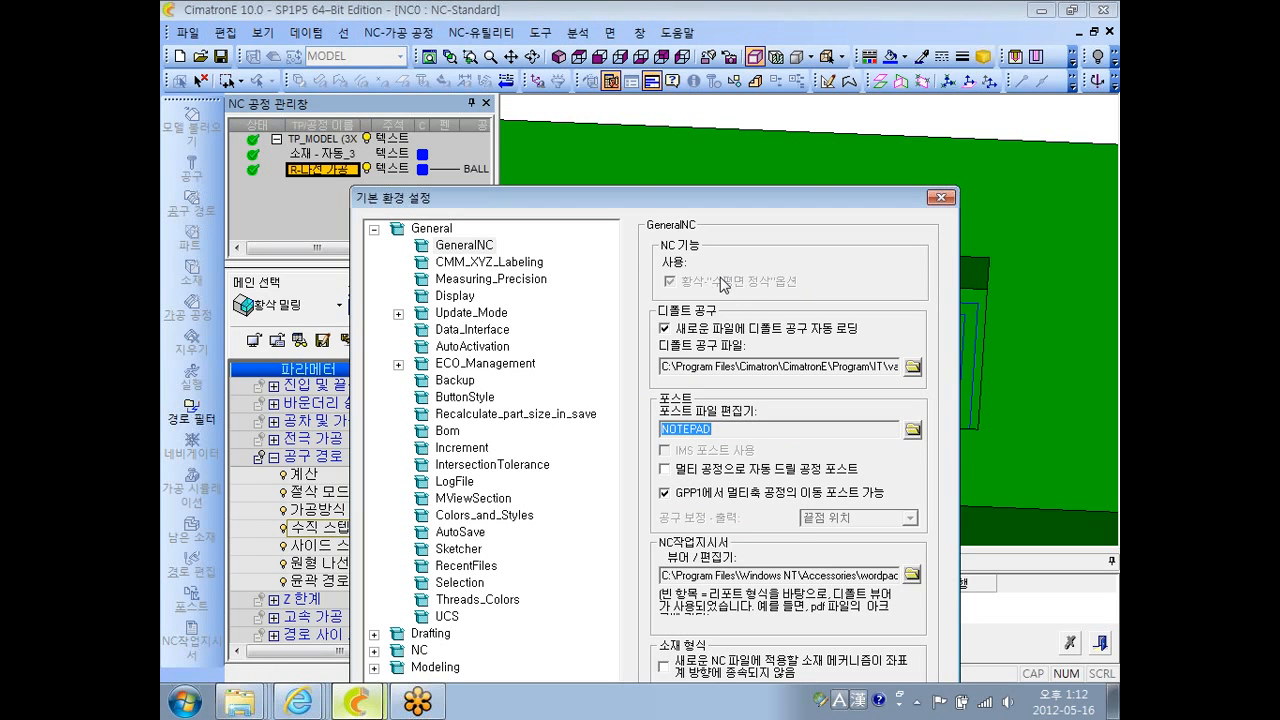
drag(763, 199, 757, 165)
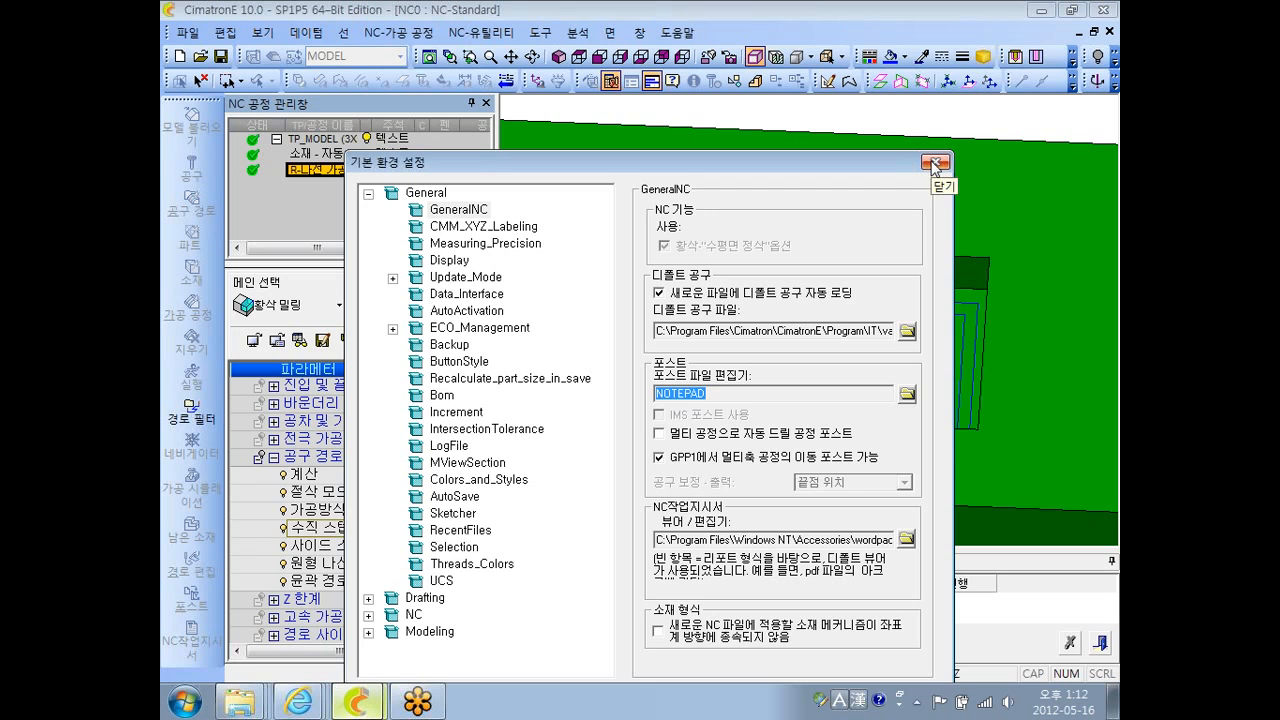
click(907, 331)
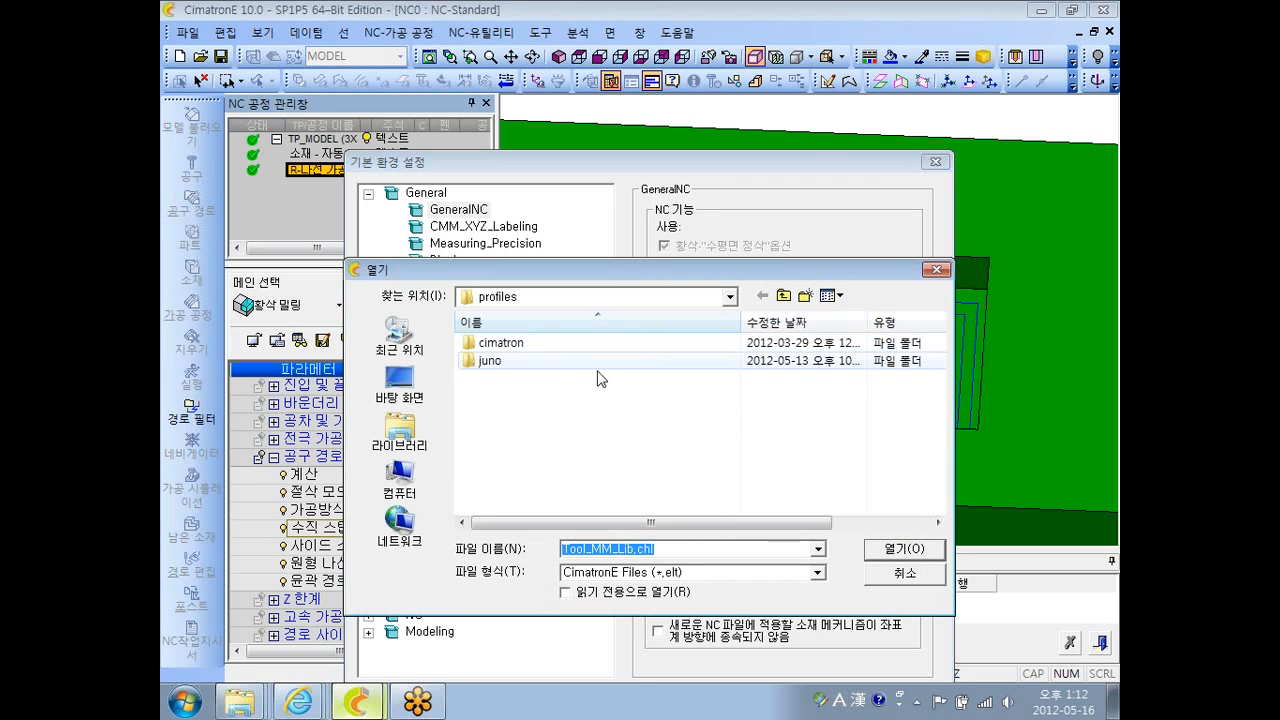
click(817, 572)
click(744, 600)
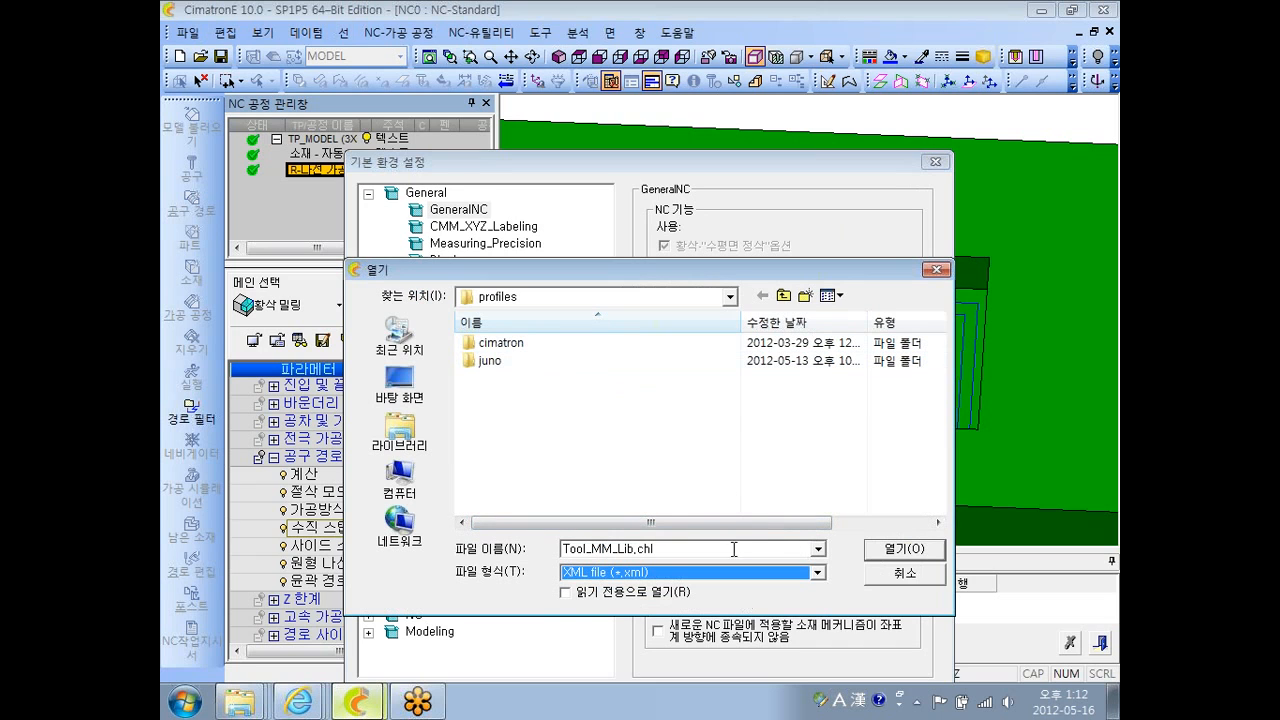
click(817, 549)
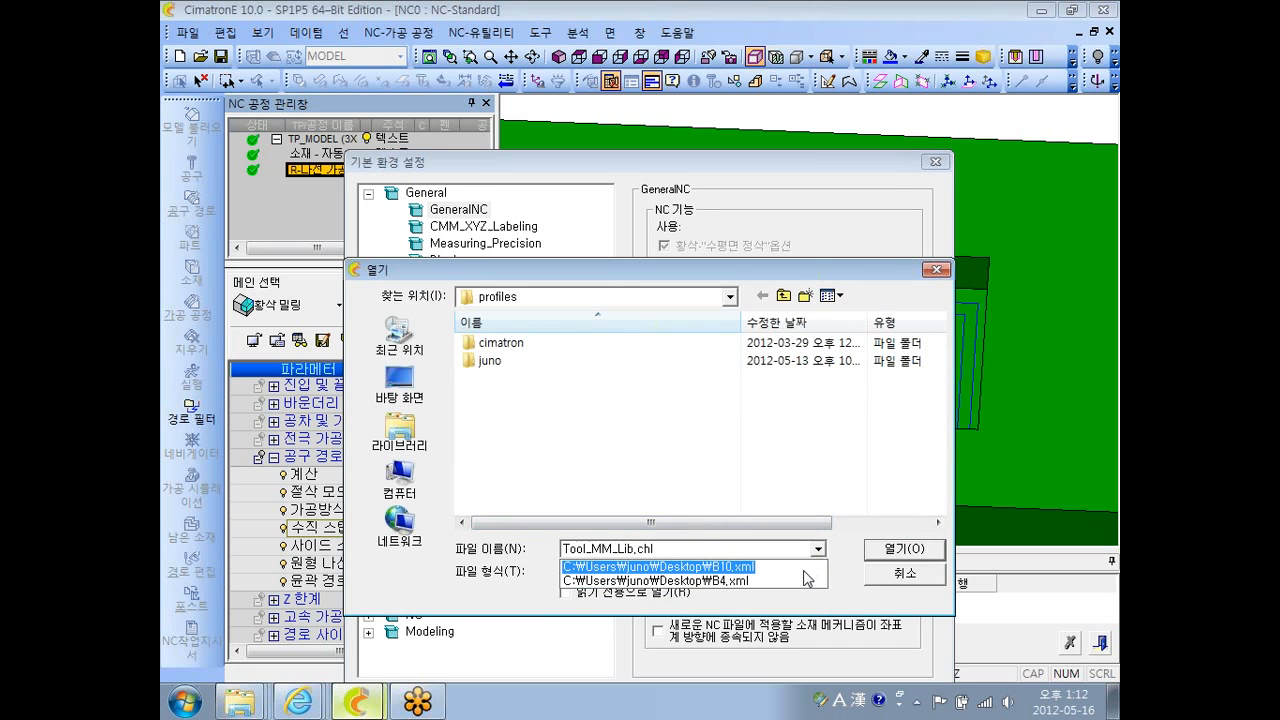
click(803, 552)
click(818, 572)
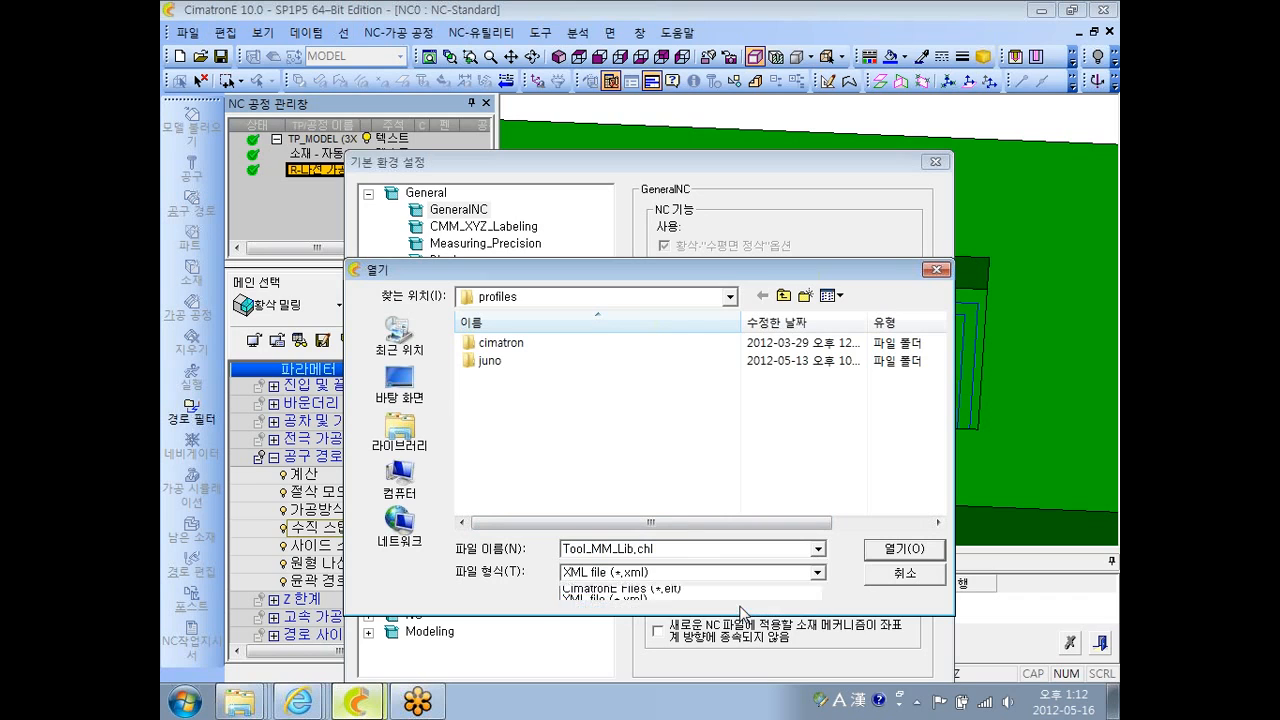
click(755, 610)
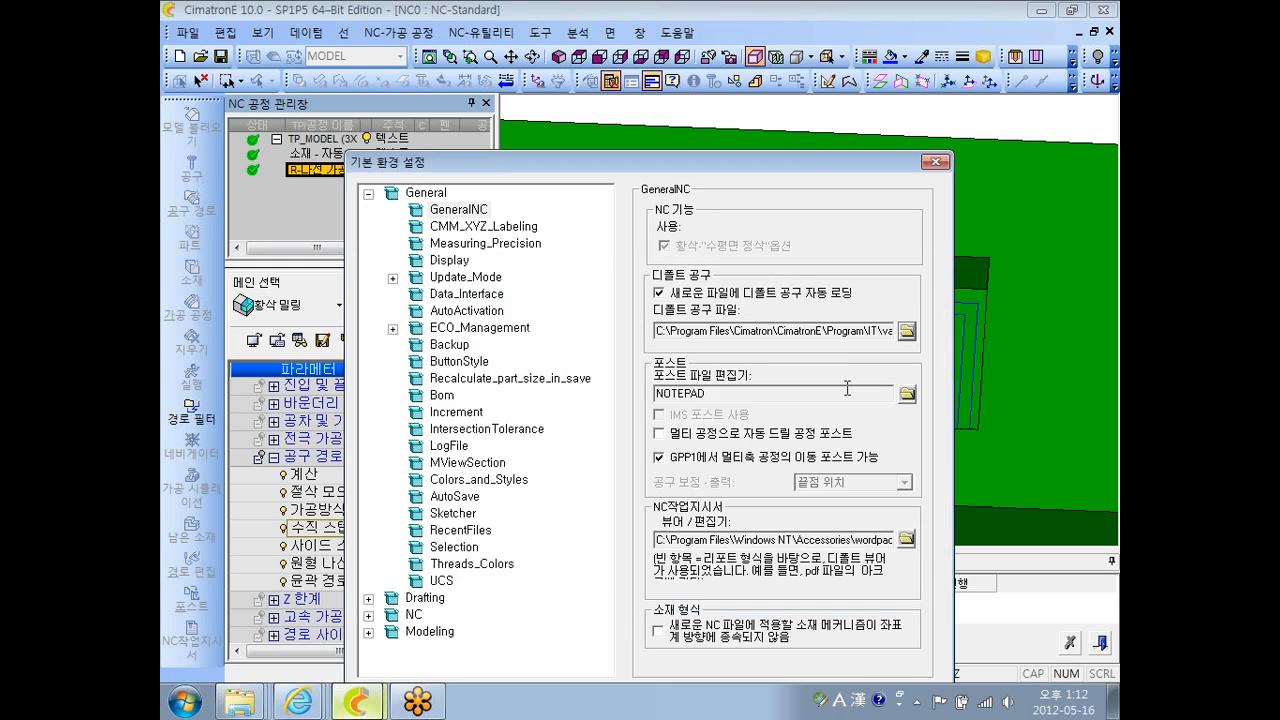
click(905, 573)
- Choose Tool_MM_Lib.chl from the CHL files as the default tool file, then close the preferences and exit the procedure
click(906, 333)
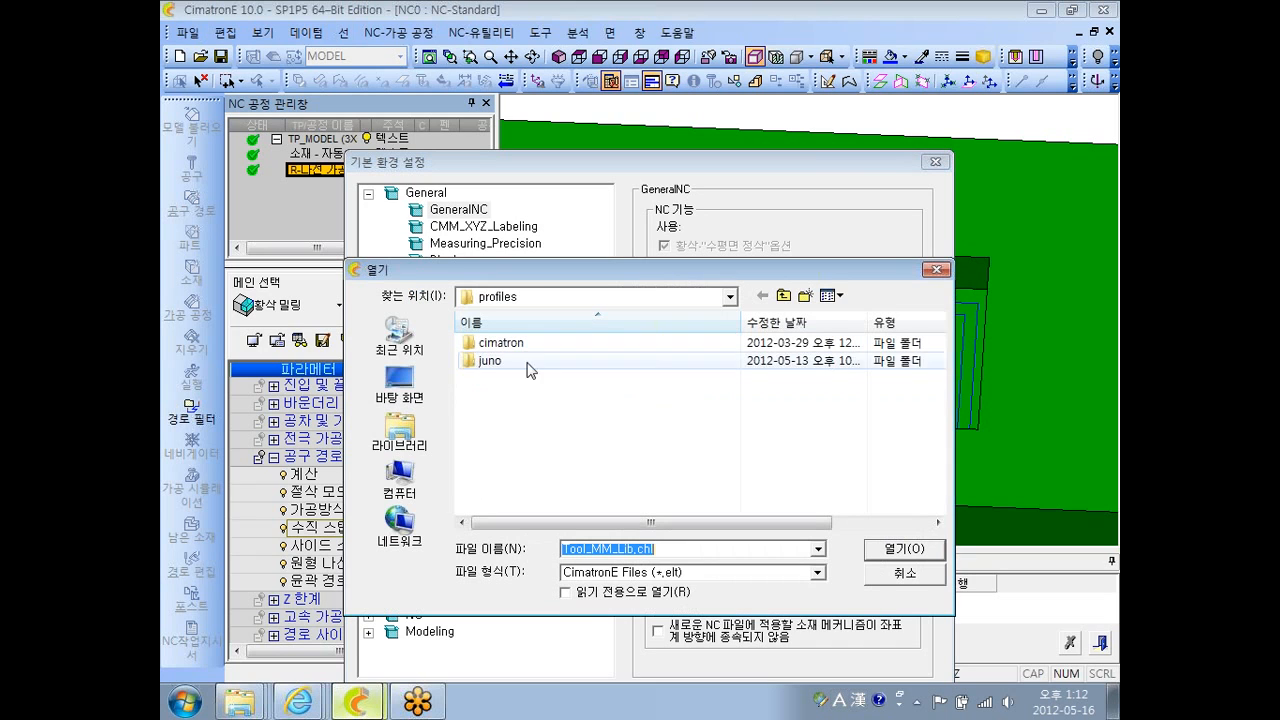
click(817, 574)
click(741, 611)
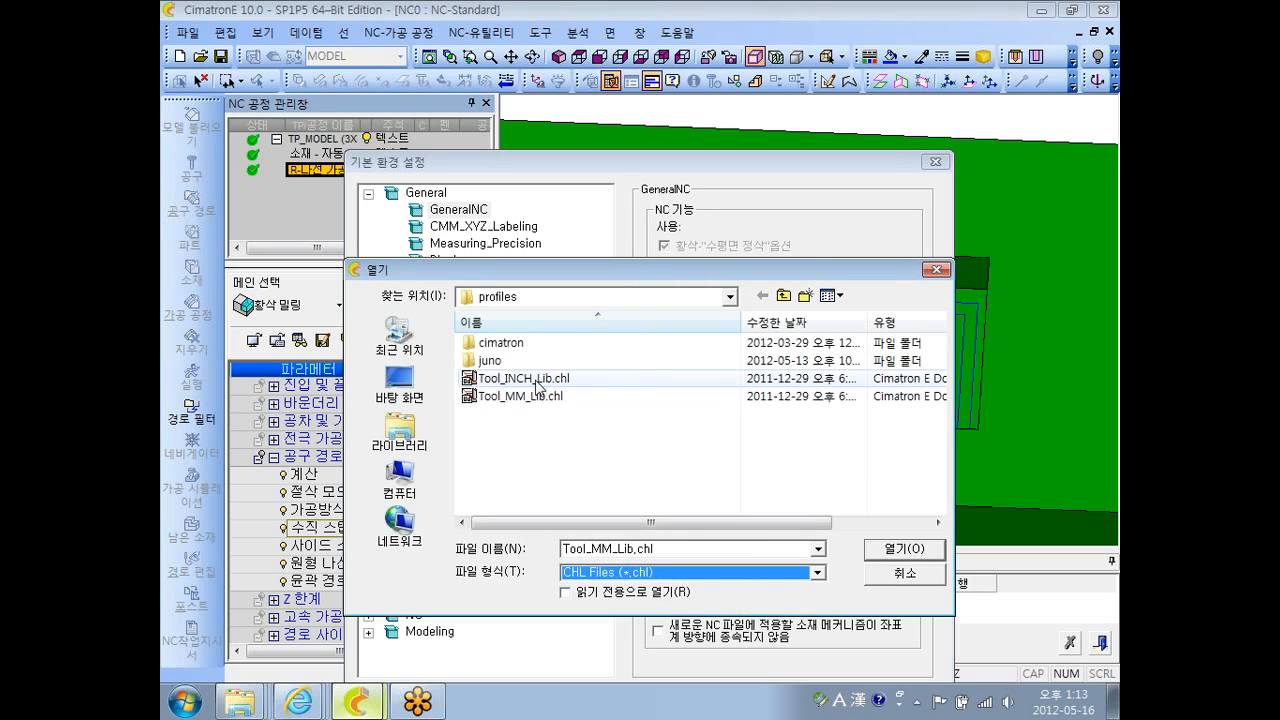
click(521, 397)
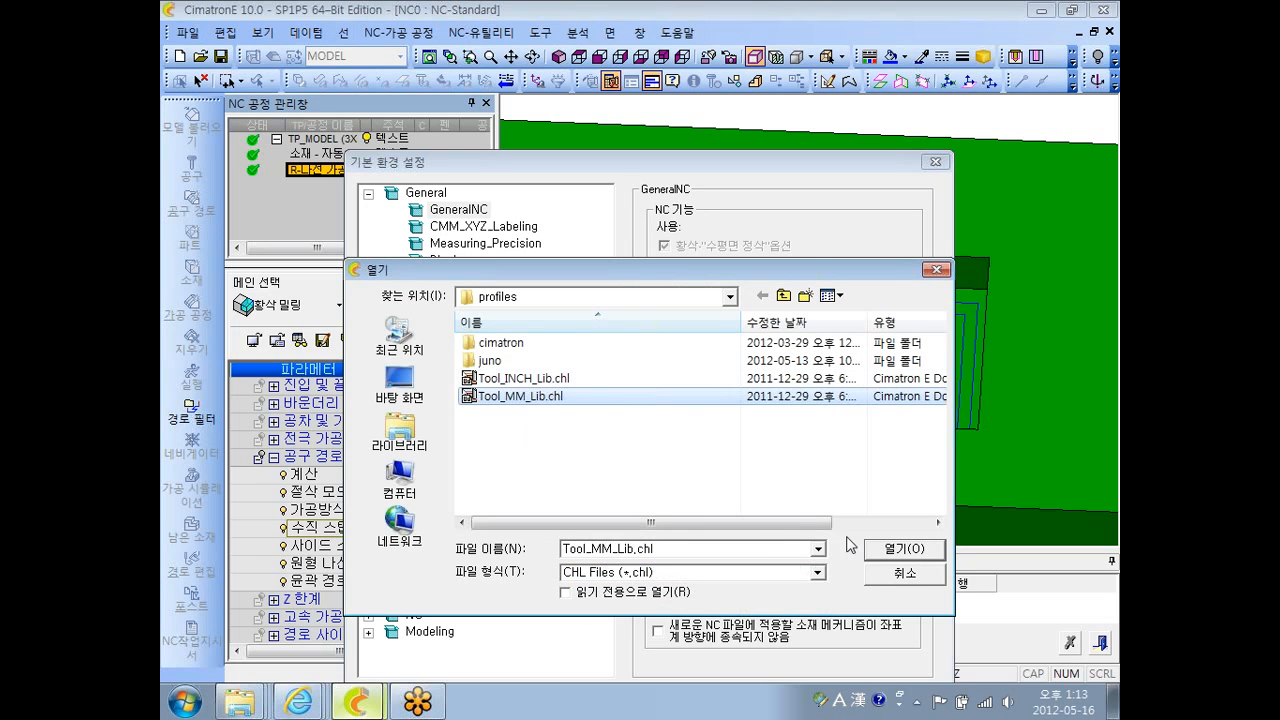
click(888, 557)
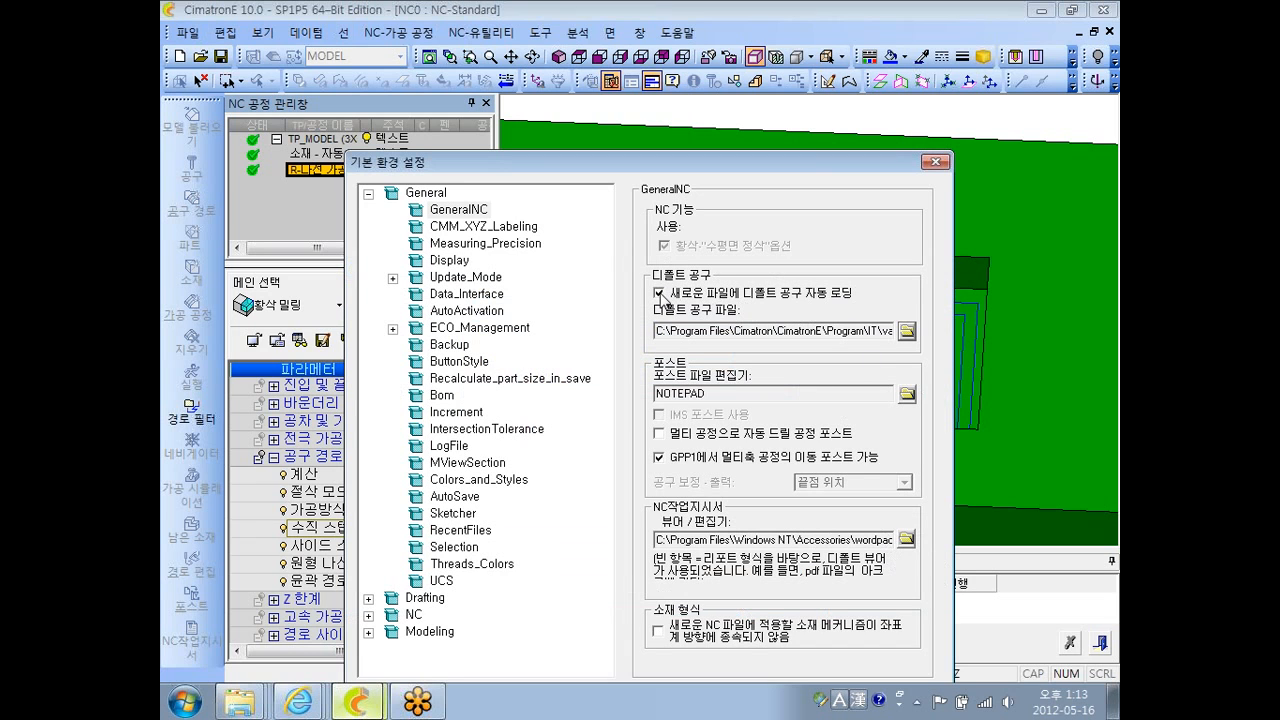
click(935, 162)
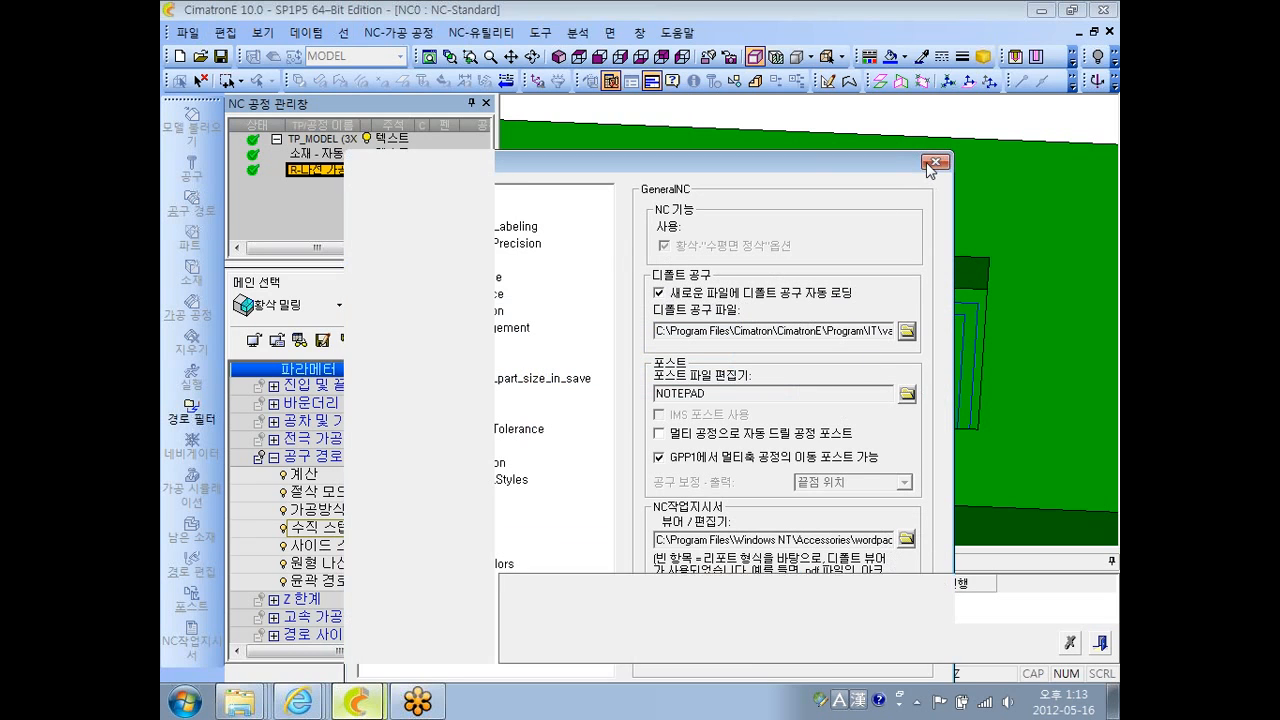
click(398, 340)
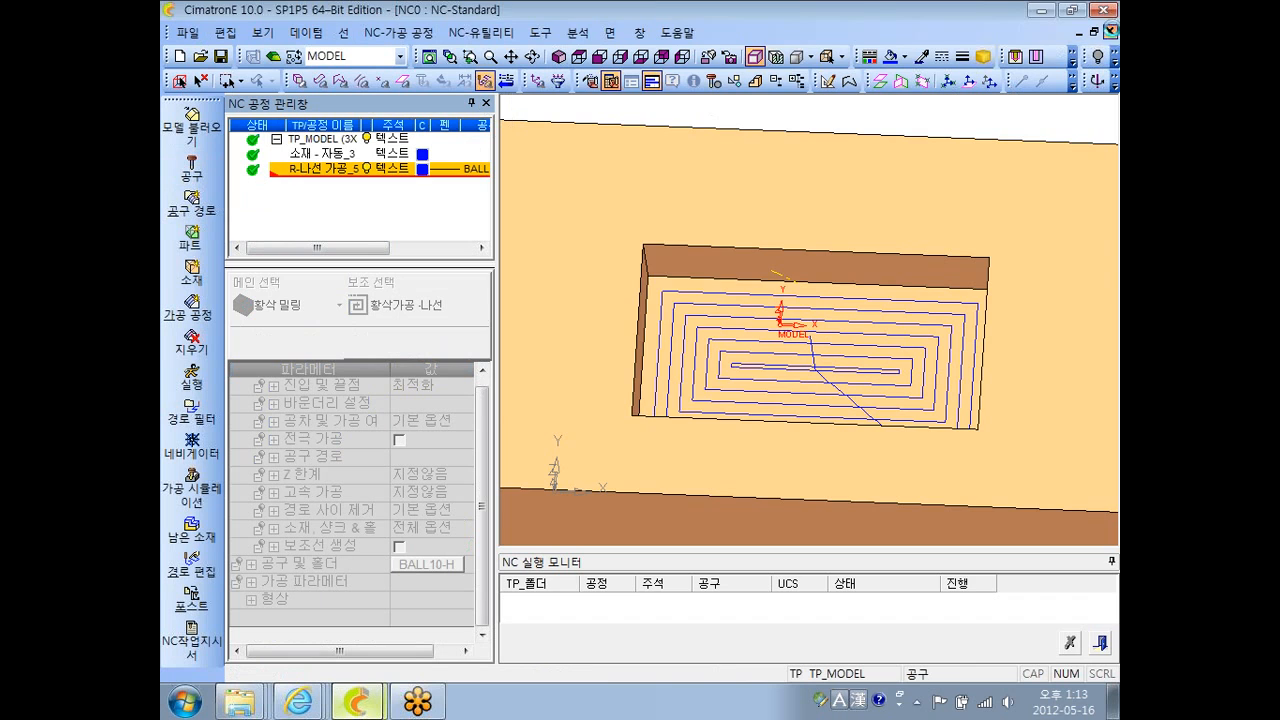
- Close the current NC document and create a new NC file
click(1109, 31)
click(657, 391)
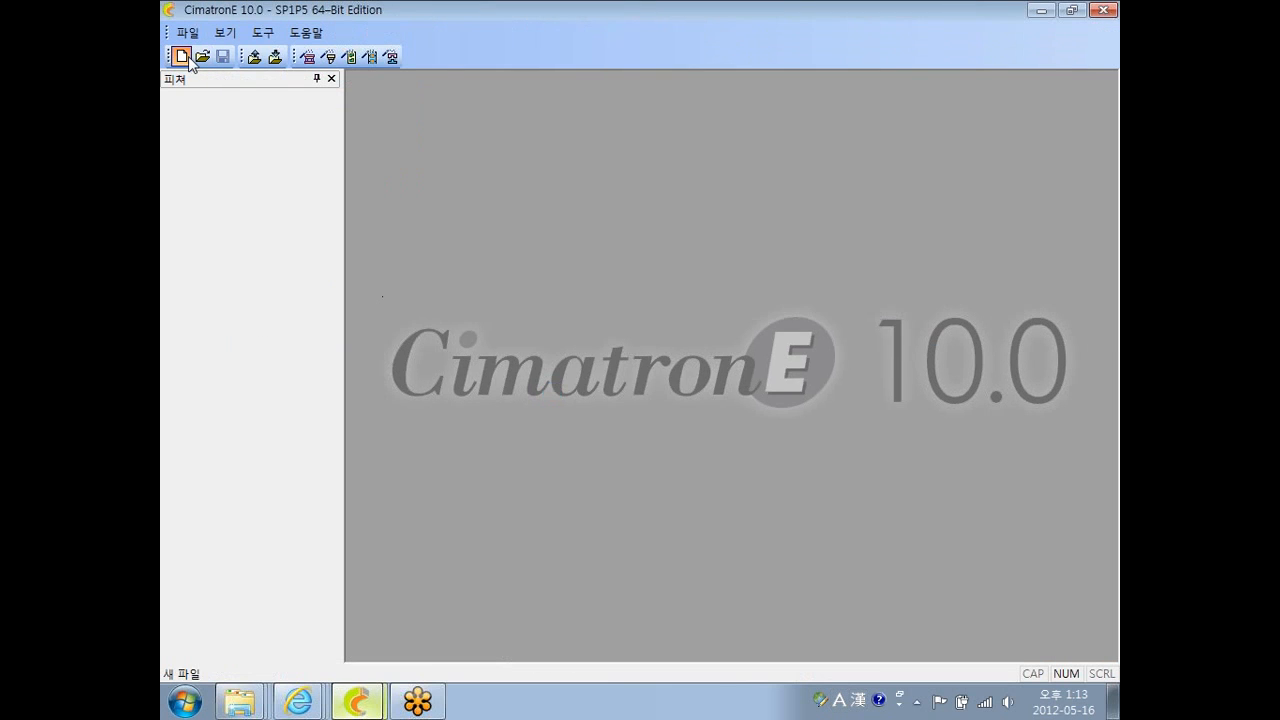
click(181, 56)
click(635, 330)
click(753, 497)
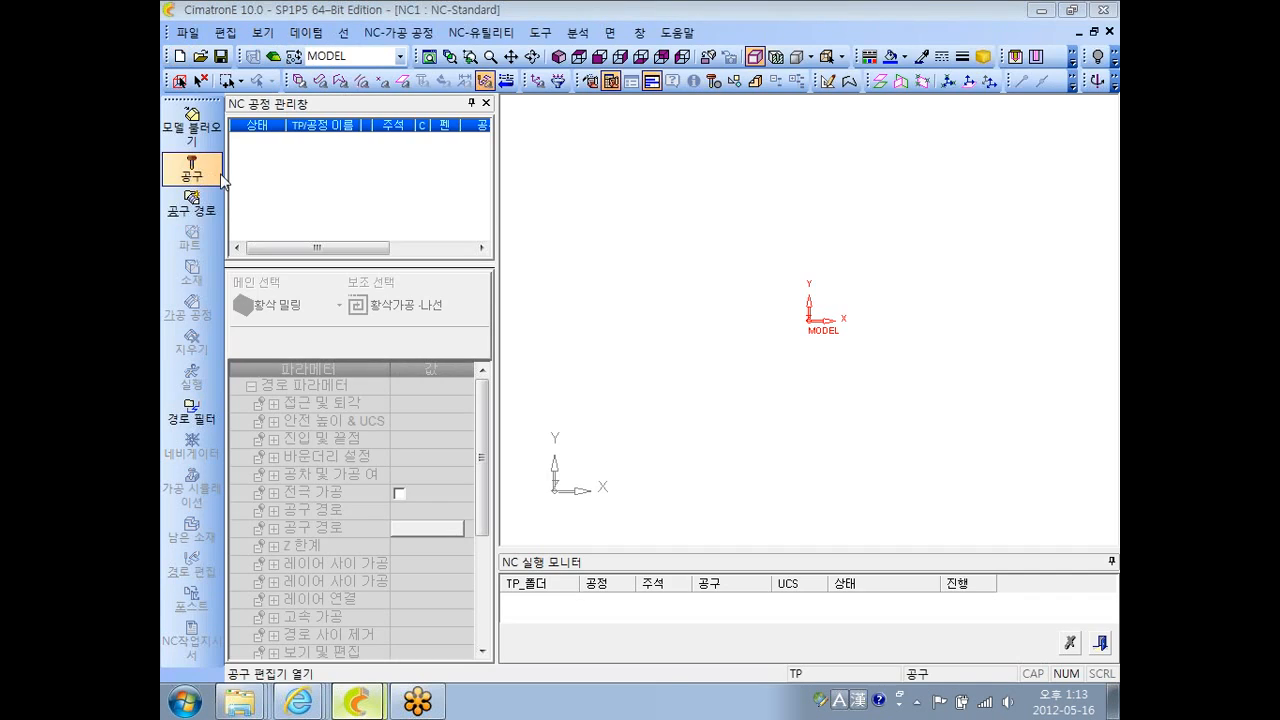
- Open the tools and holders (공구 및 홀더) list of the new NC file, review the default-loaded tools and close it
click(193, 172)
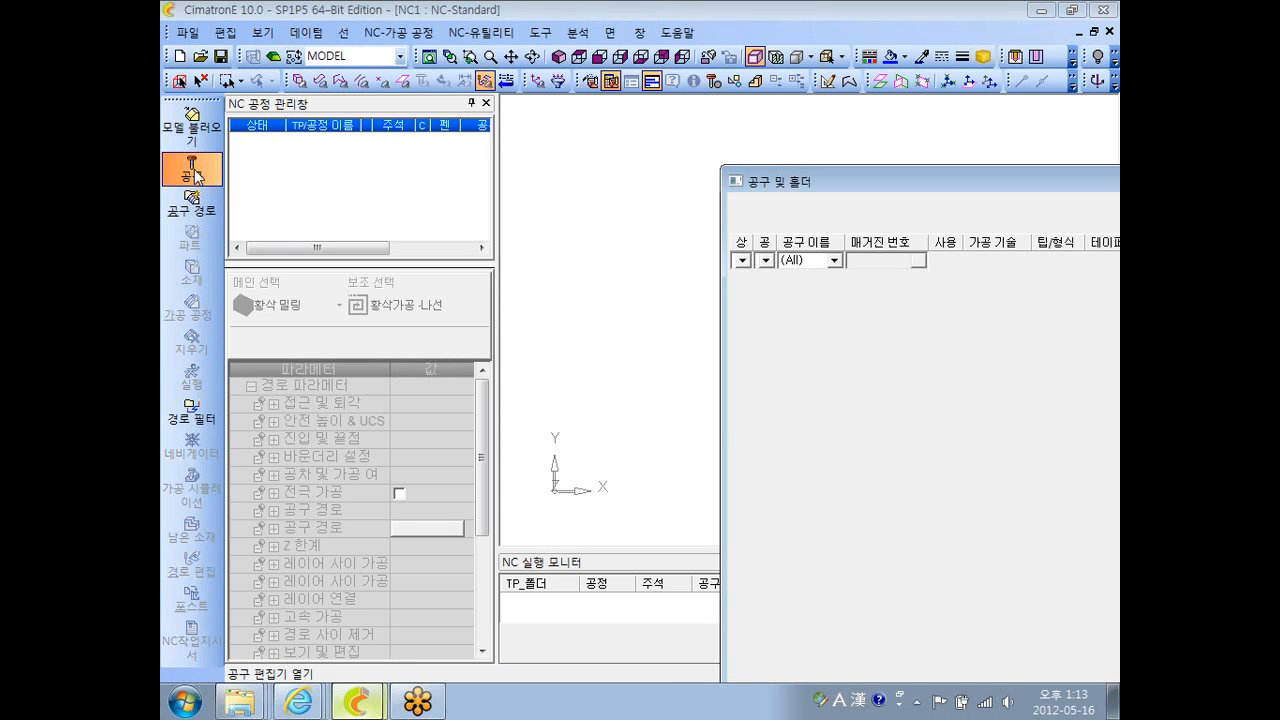
drag(889, 183, 485, 56)
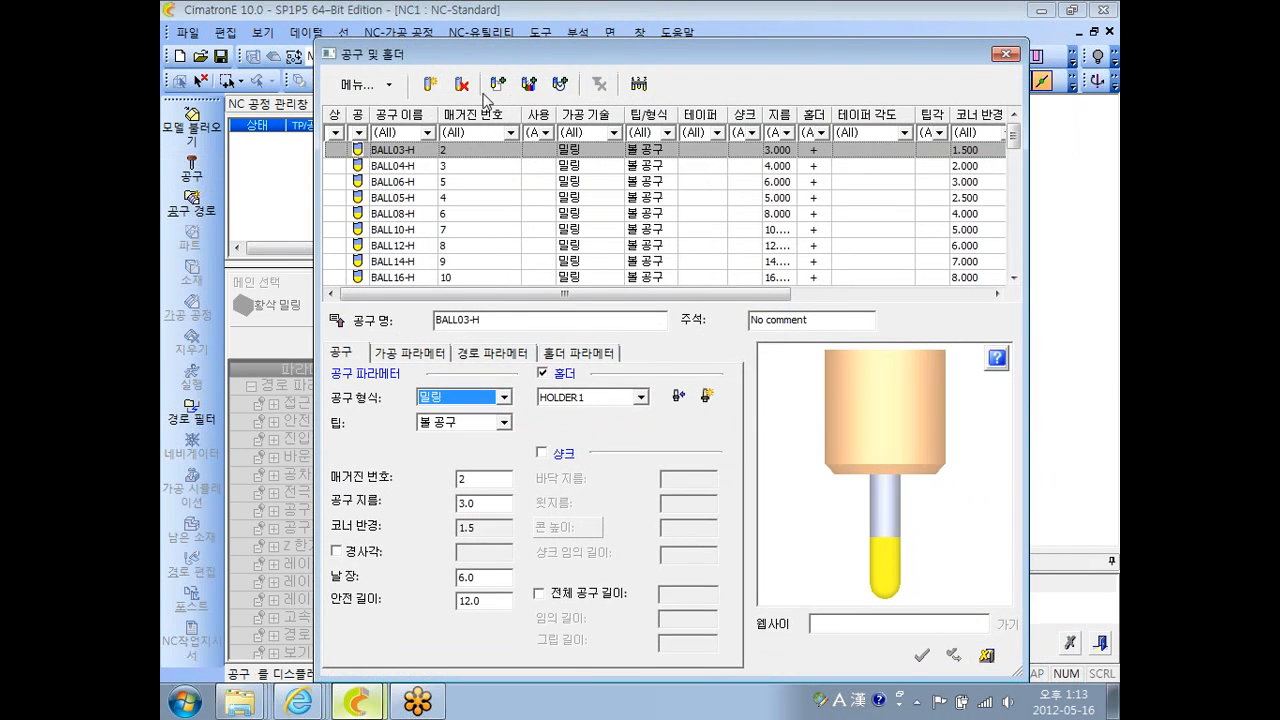
mouse_move(1013, 140)
mouse_down()
mouse_move(1012, 250)
mouse_move(1012, 135)
mouse_up()
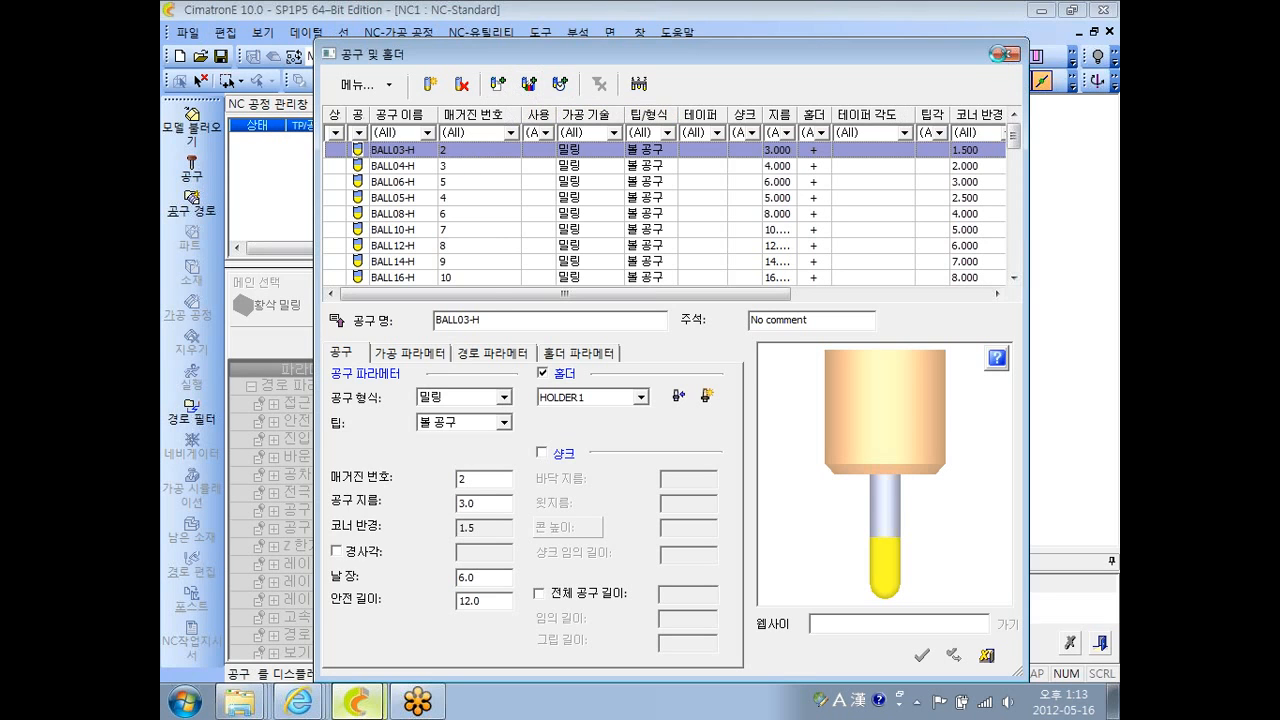
click(1004, 53)
- In the GeneralNC preferences, turn off automatic loading of default tools into new files (새로운 파일에 디폴트 공구 자동 로딩)
click(540, 32)
click(590, 275)
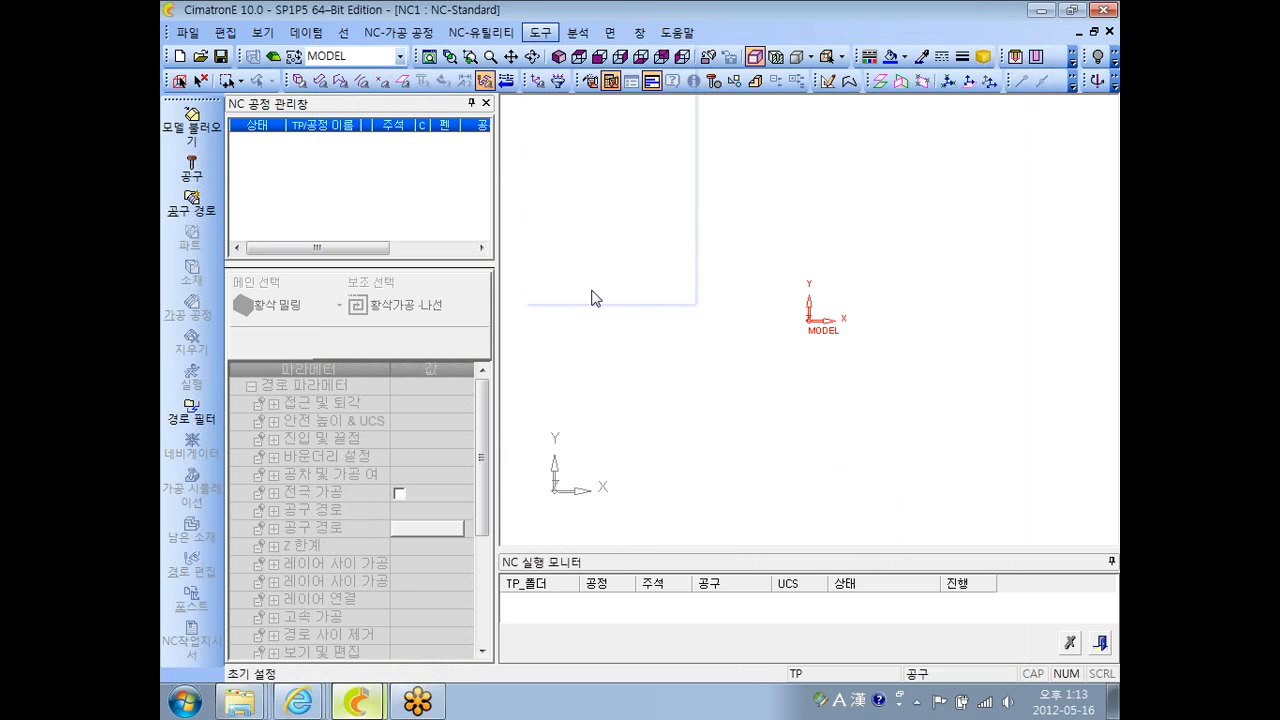
click(373, 229)
click(435, 229)
click(458, 245)
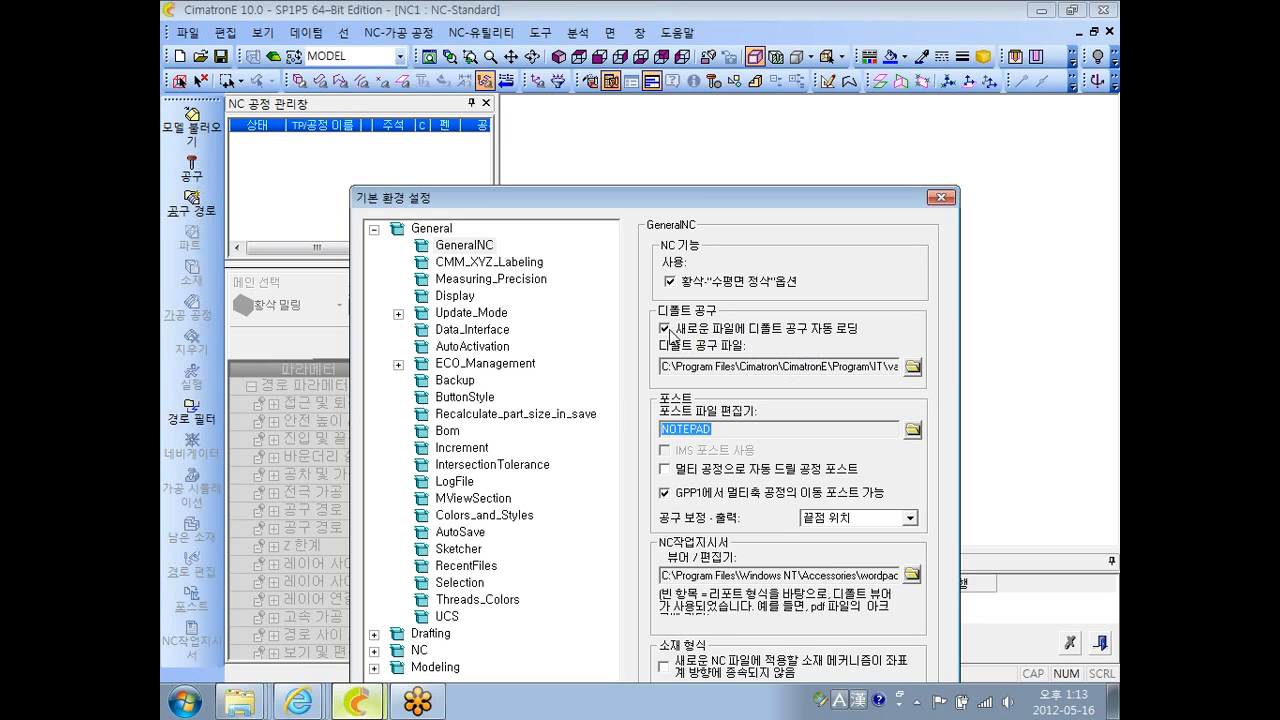
click(667, 330)
drag(820, 193, 801, 151)
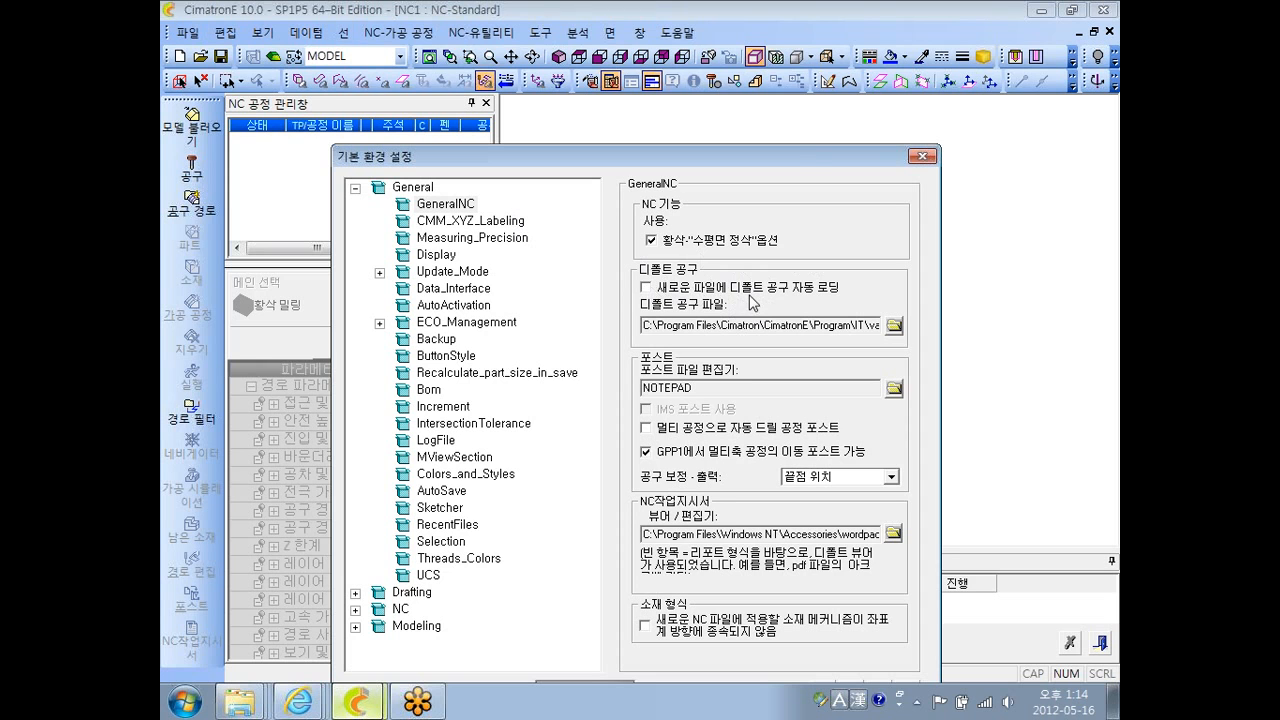
- Review the Backup preferences for saving files and exit the preferences without applying changes
drag(794, 156, 762, 135)
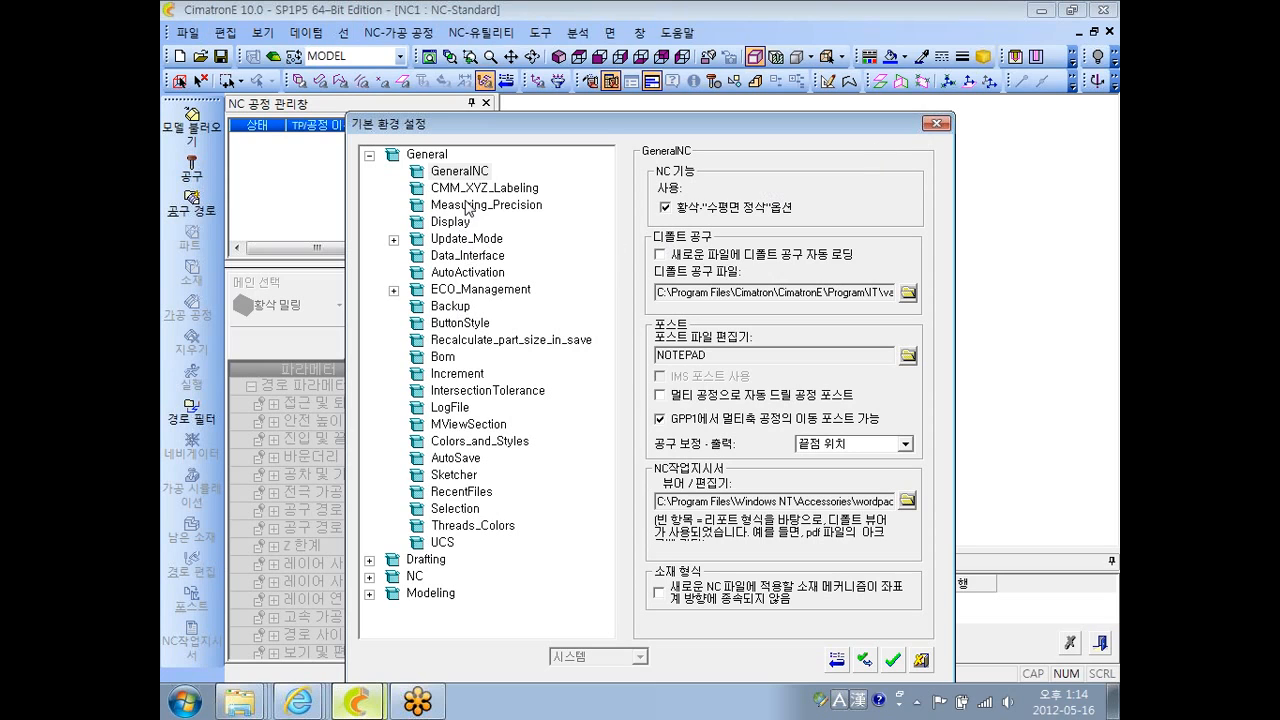
click(455, 308)
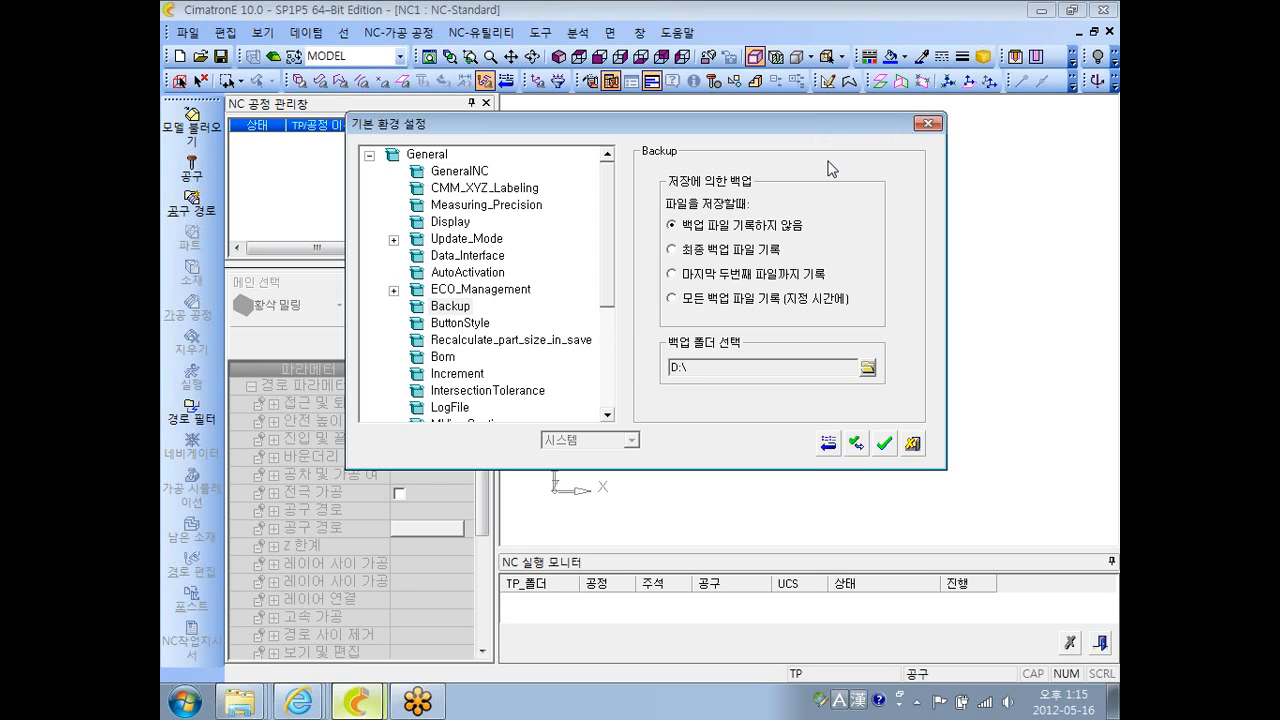
click(912, 443)
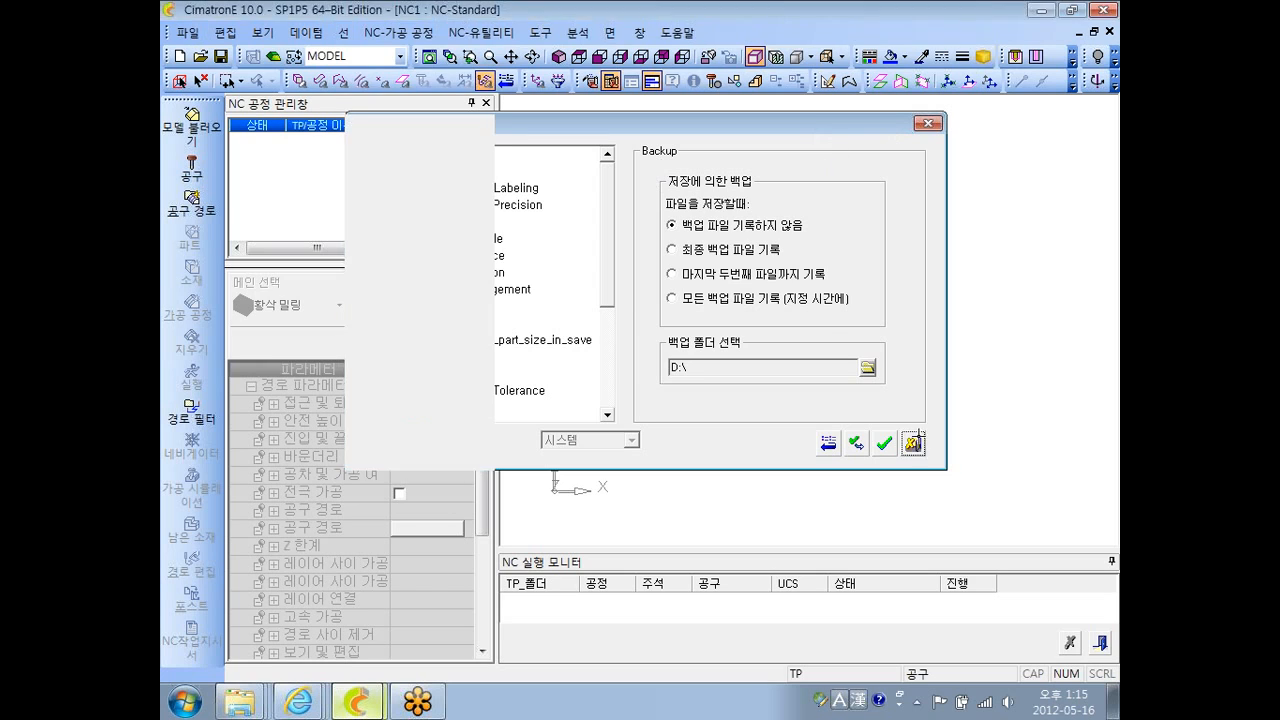
- Switch to the desktop and open the folder 정기교육 > assembly_training > 3월 23일 on drive D in File Explorer
click(1040, 12)
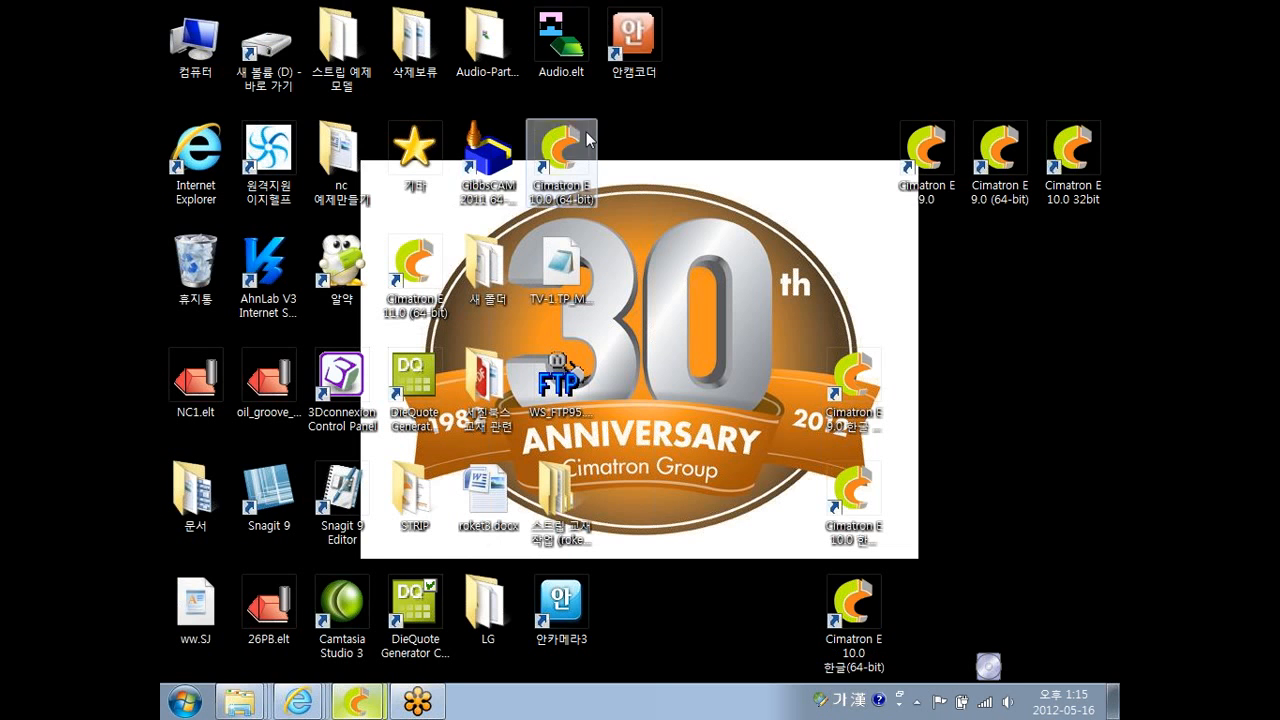
double_click(265, 48)
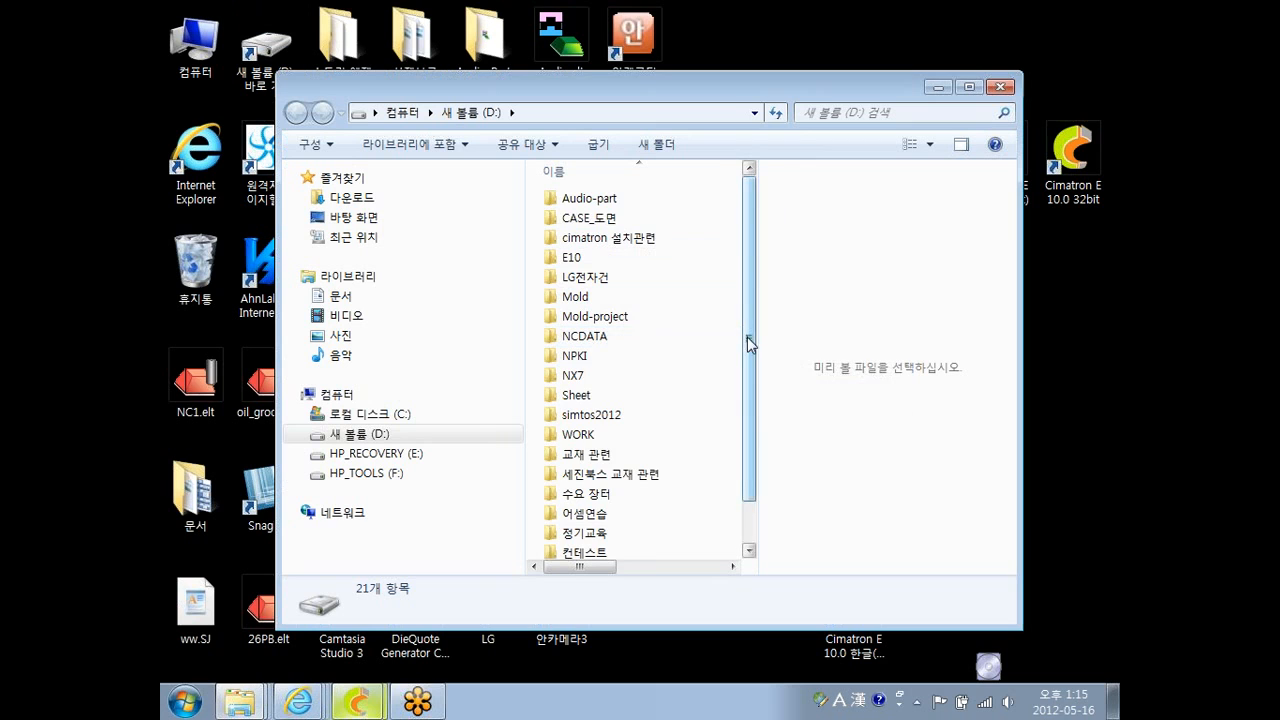
drag(749, 343, 606, 491)
double_click(608, 492)
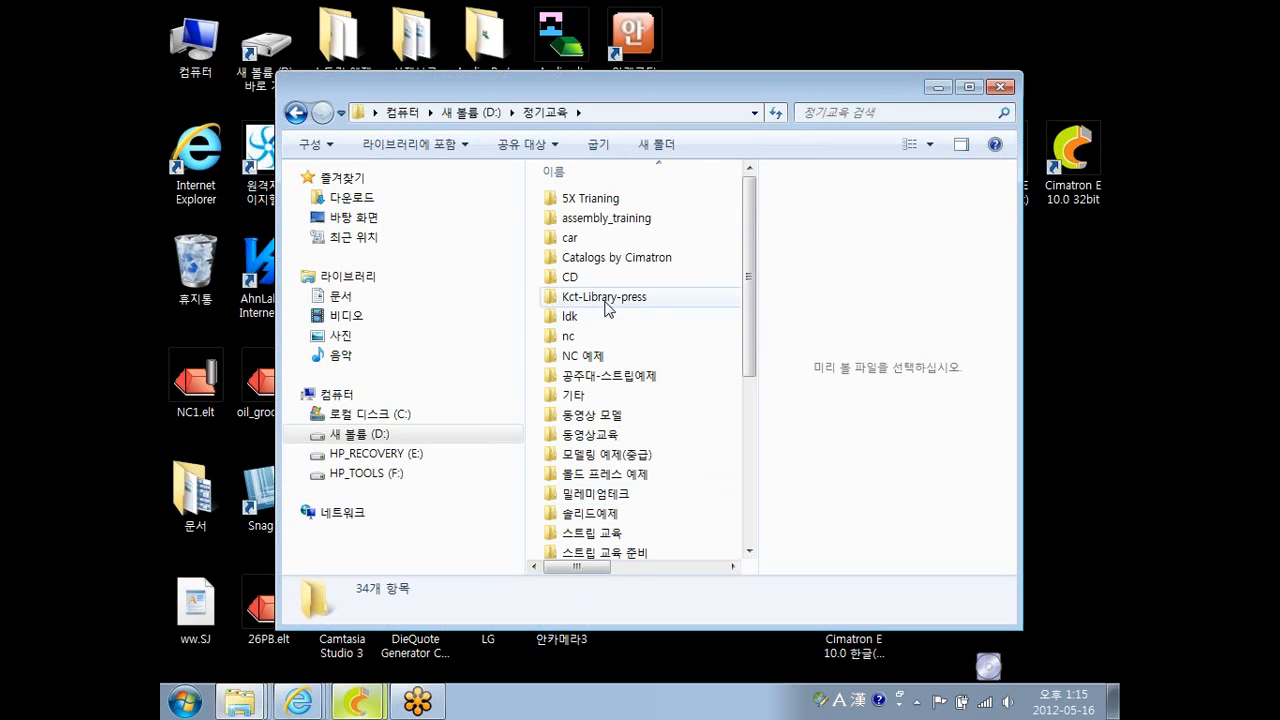
double_click(603, 213)
double_click(603, 200)
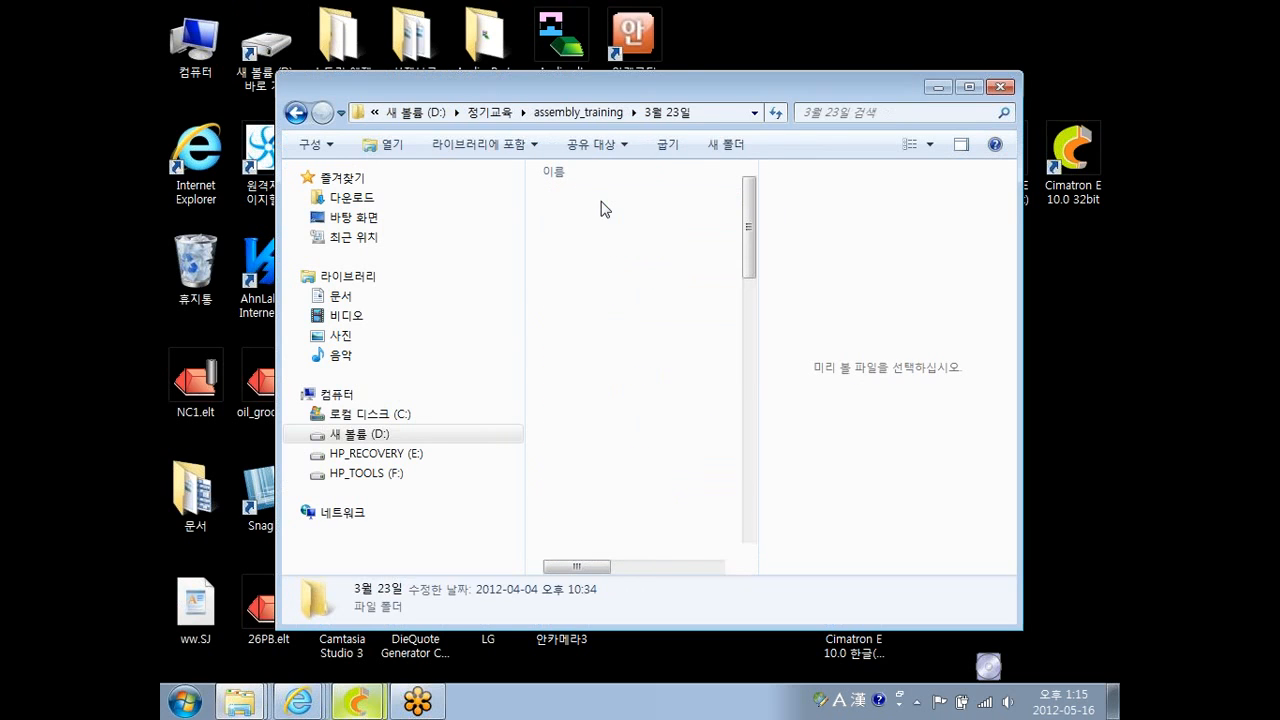
- Examine the .elt.bac backup files in the folder, close it and return to the NC1 document in CimatronE
drag(760, 180, 877, 180)
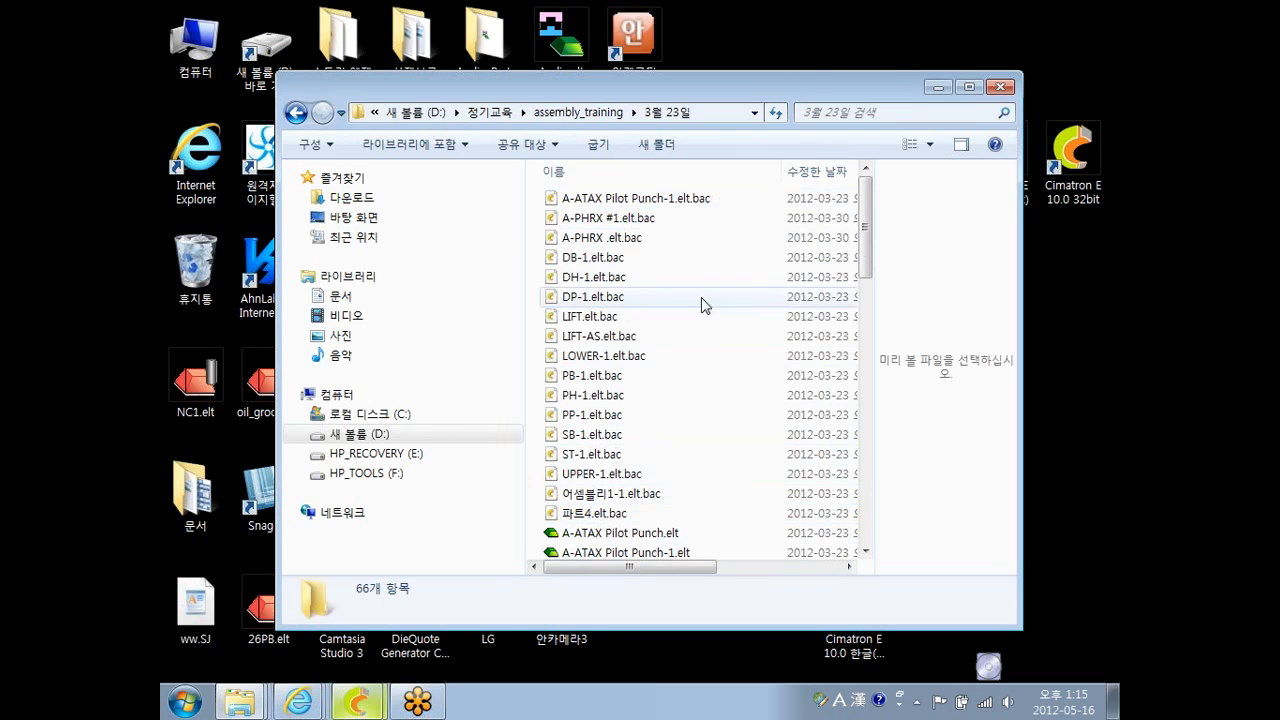
drag(868, 232, 868, 255)
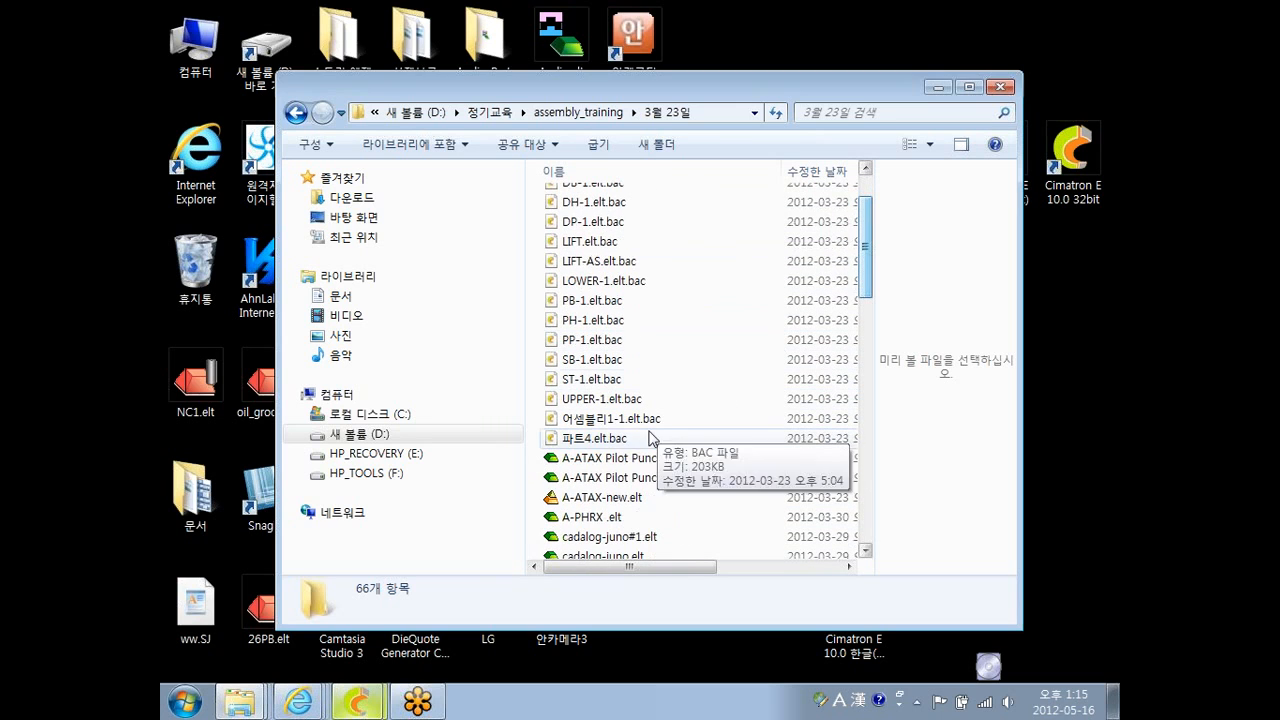
scroll(645, 465, up, 1)
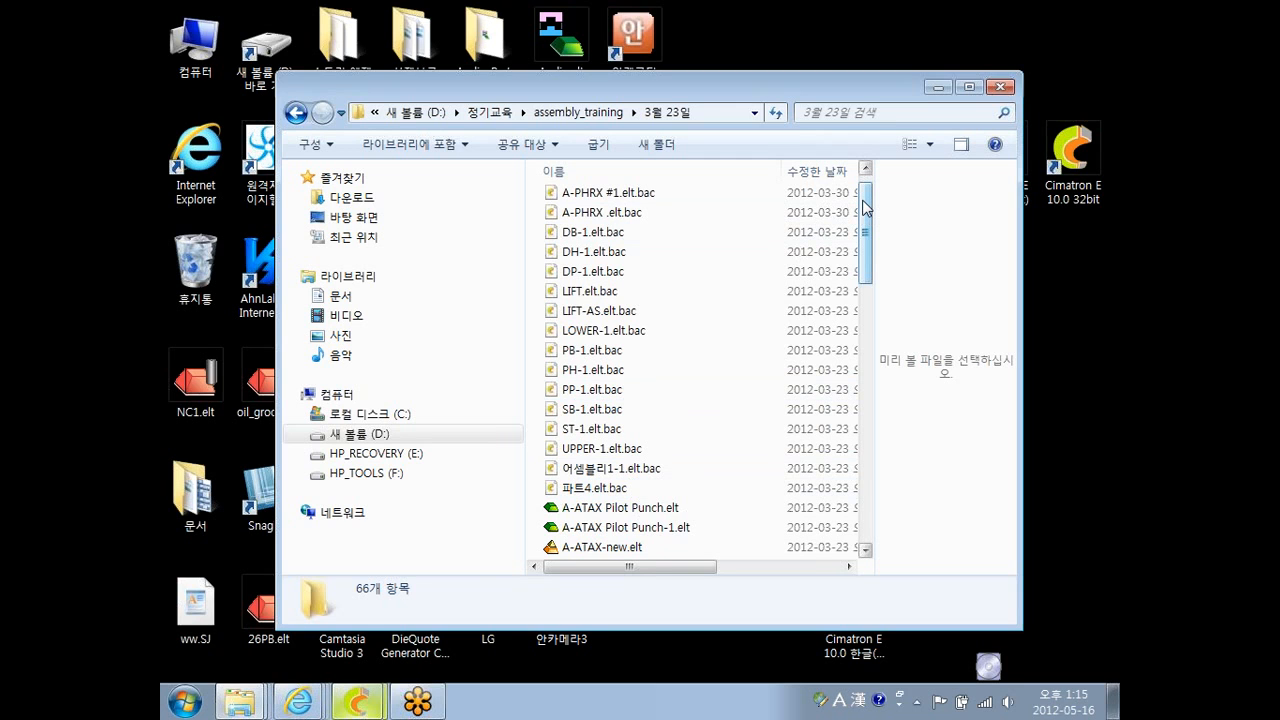
mouse_move(866, 205)
mouse_down()
mouse_move(860, 470)
mouse_move(858, 197)
mouse_up()
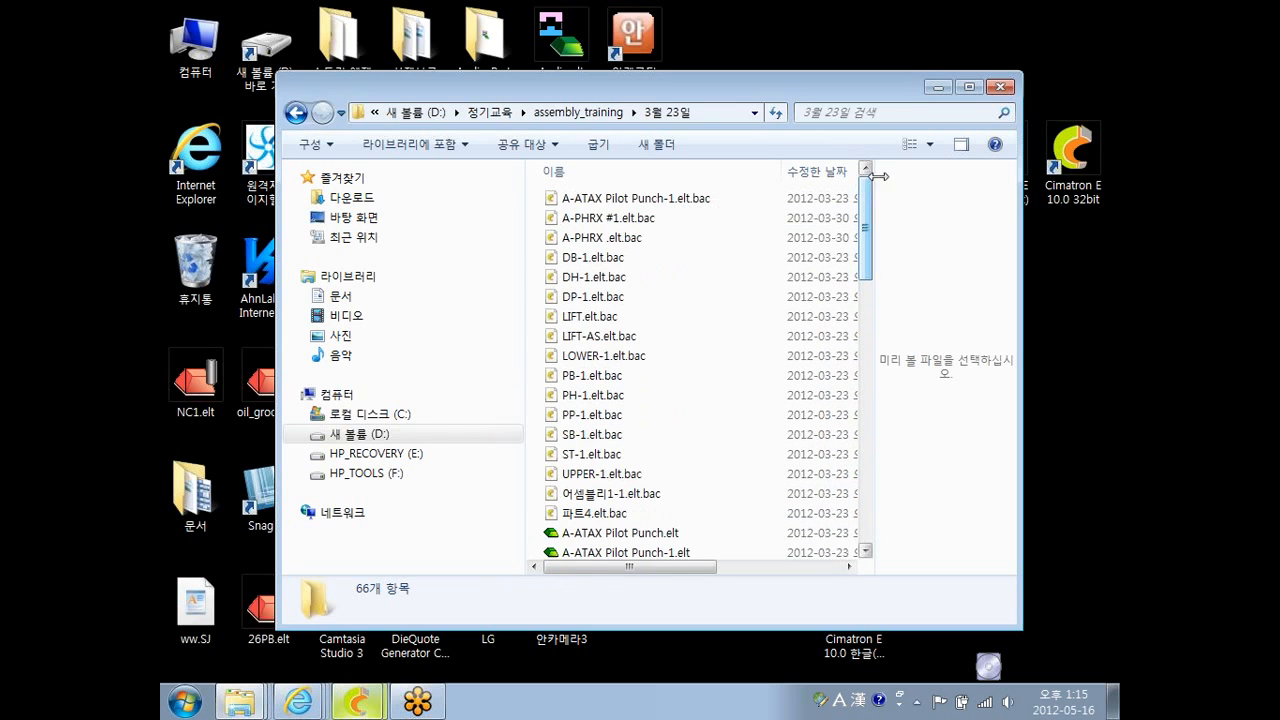
click(1001, 88)
click(357, 701)
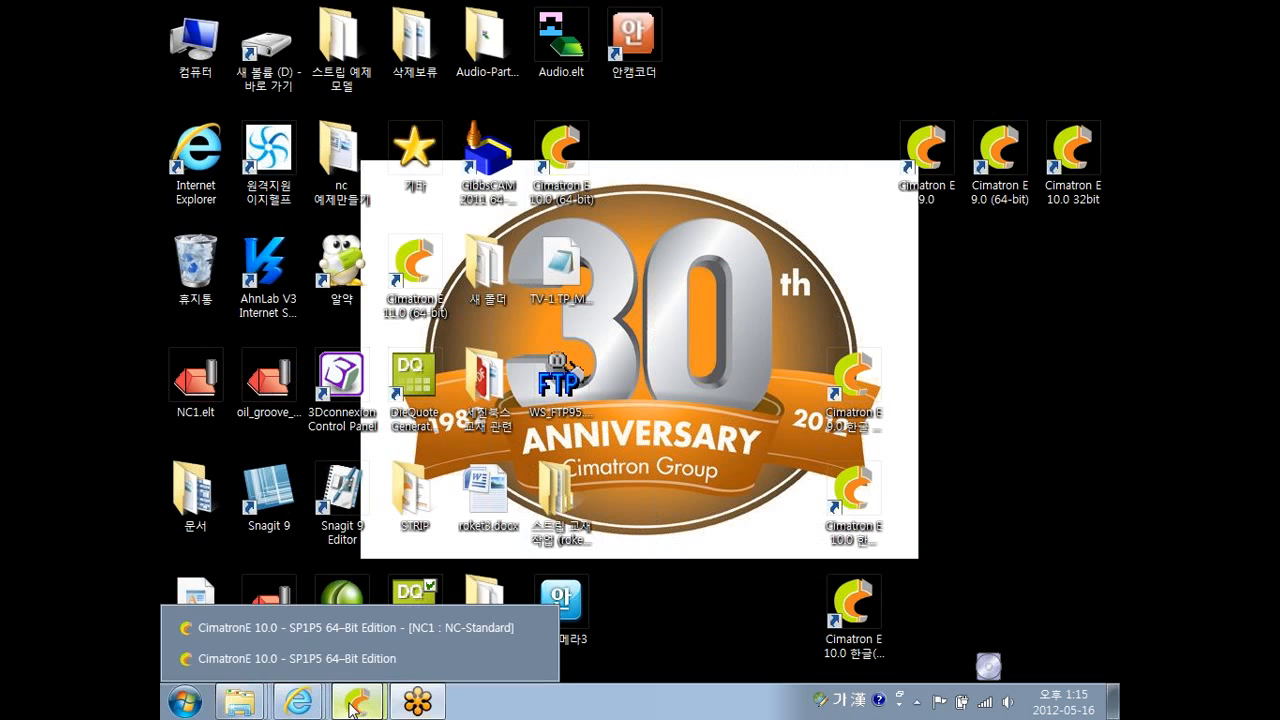
click(377, 627)
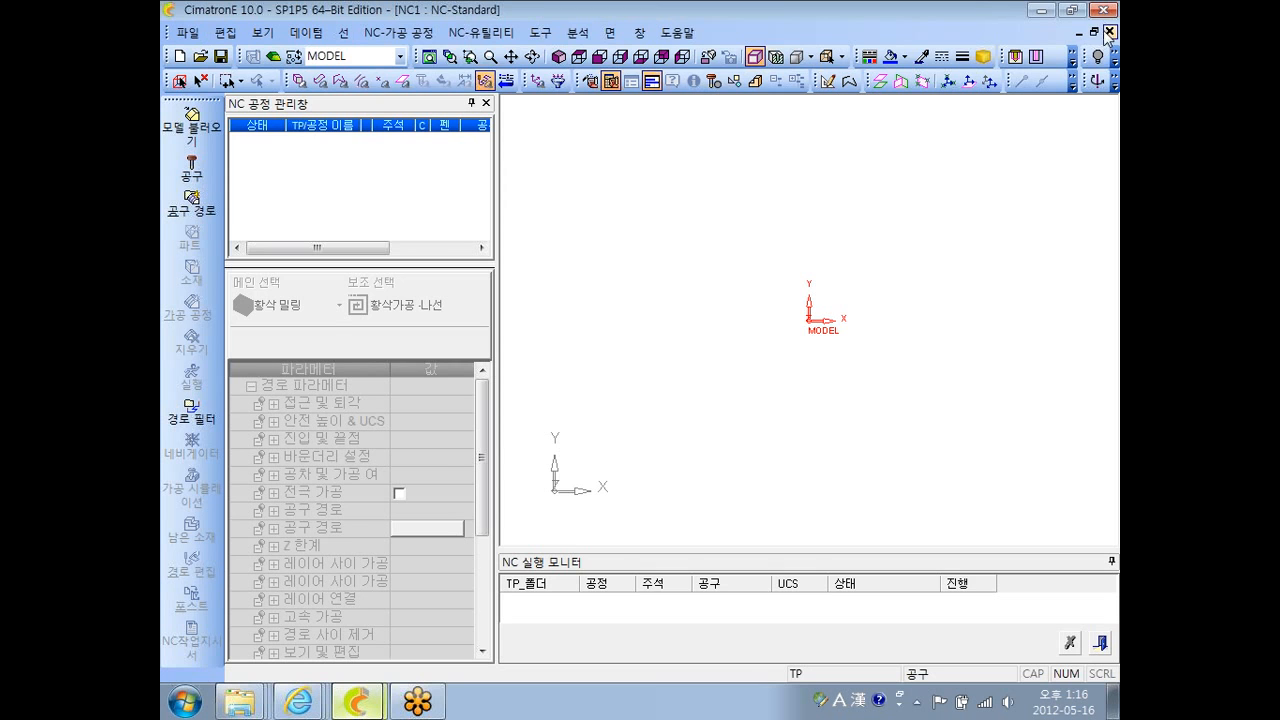
click(1042, 10)
click(358, 704)
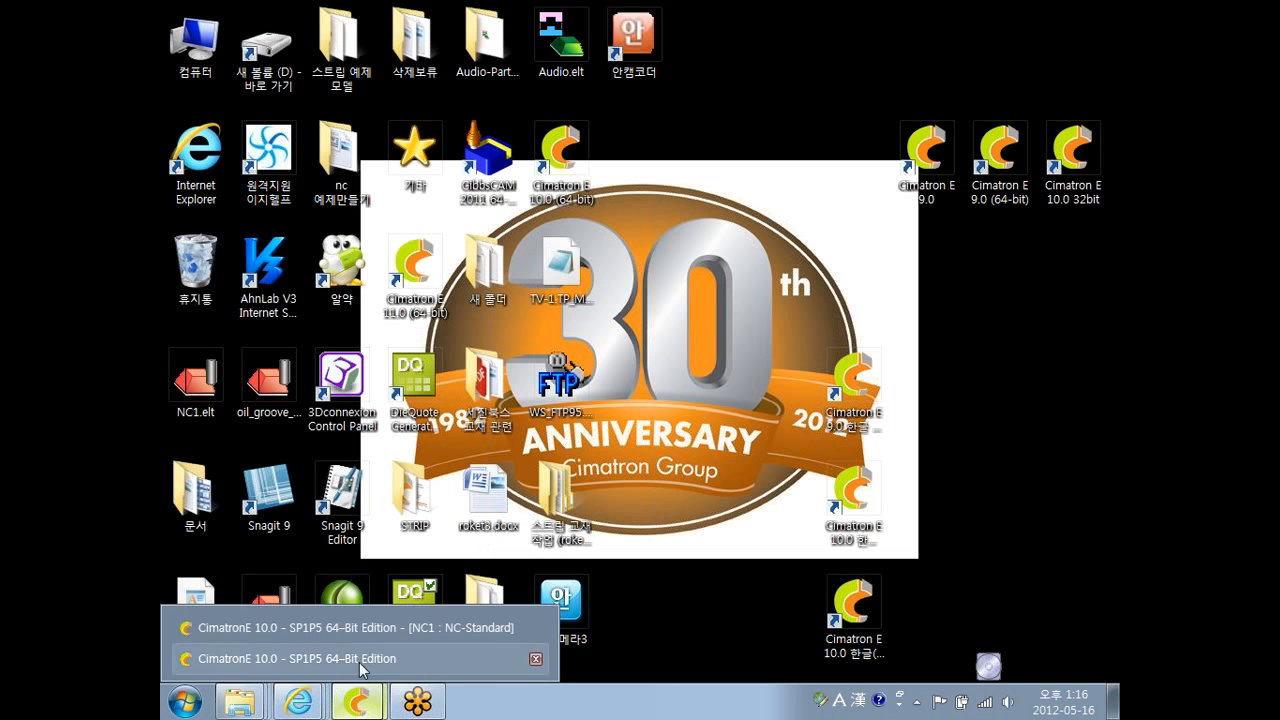
click(361, 660)
click(181, 56)
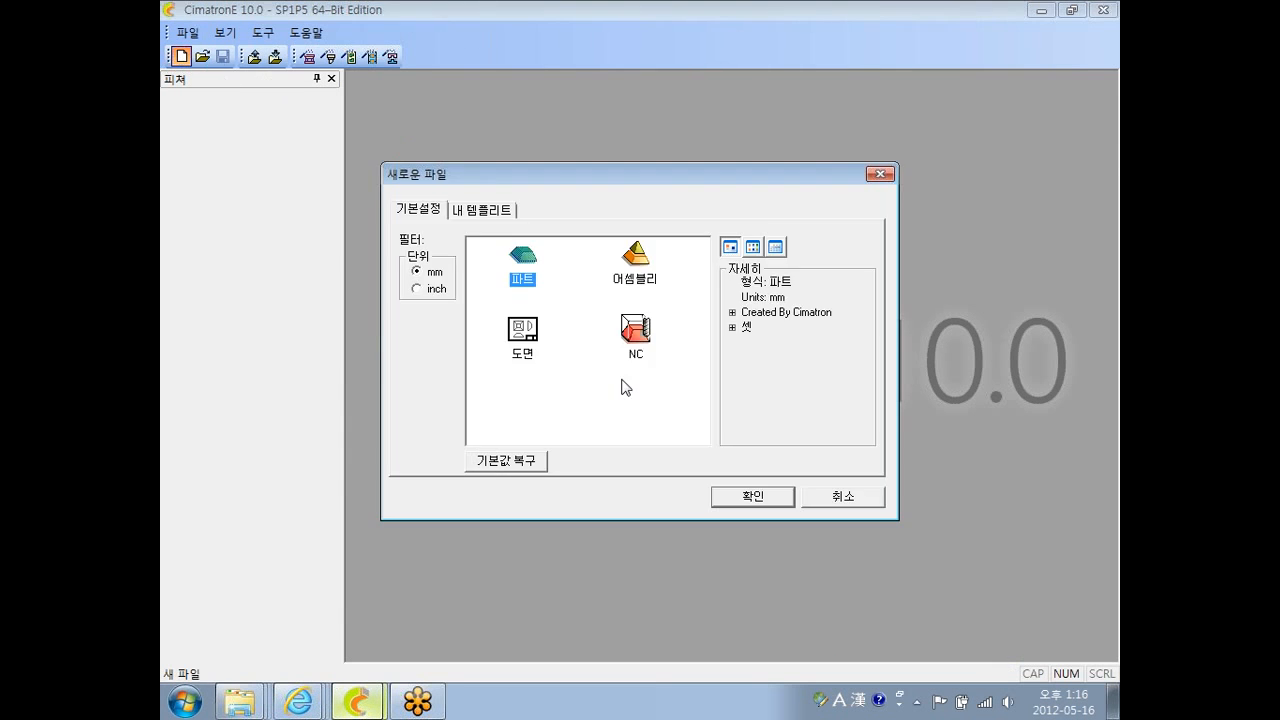
click(836, 495)
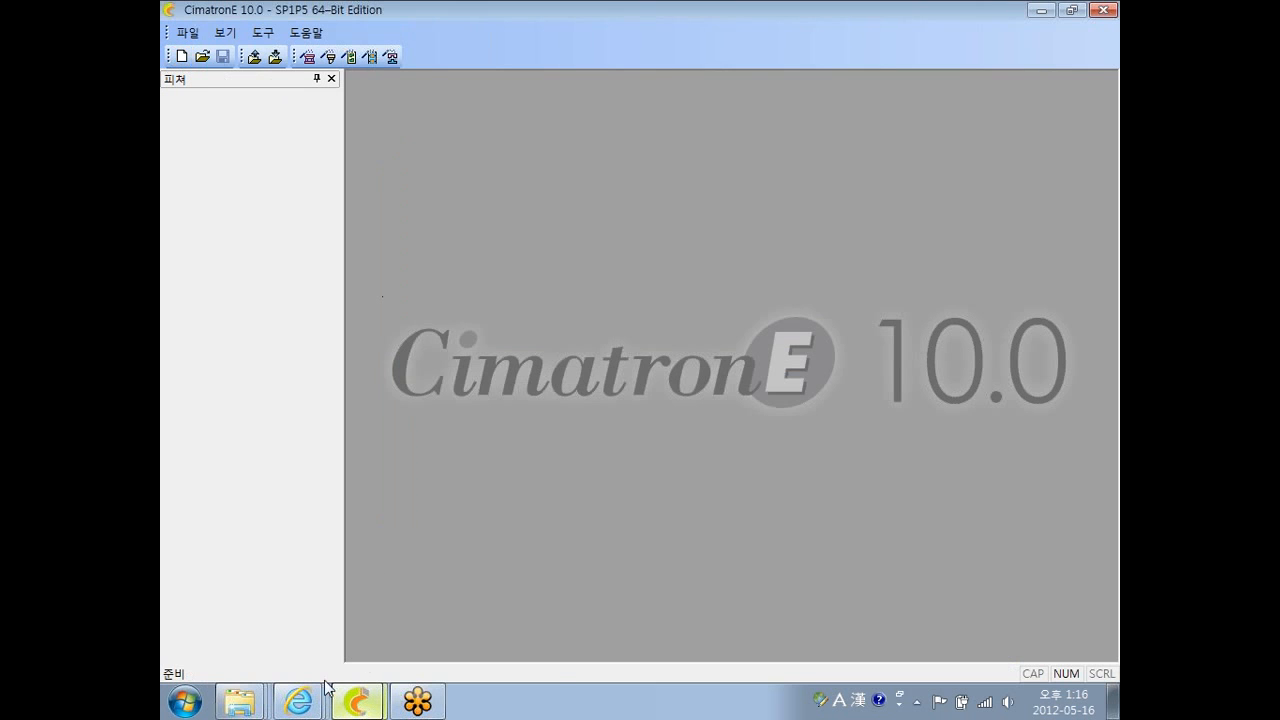
- Return to the NC1 document and set the Backup preference to record the last backup file (최종 백업 파일 기록), applying the change
click(358, 702)
click(359, 627)
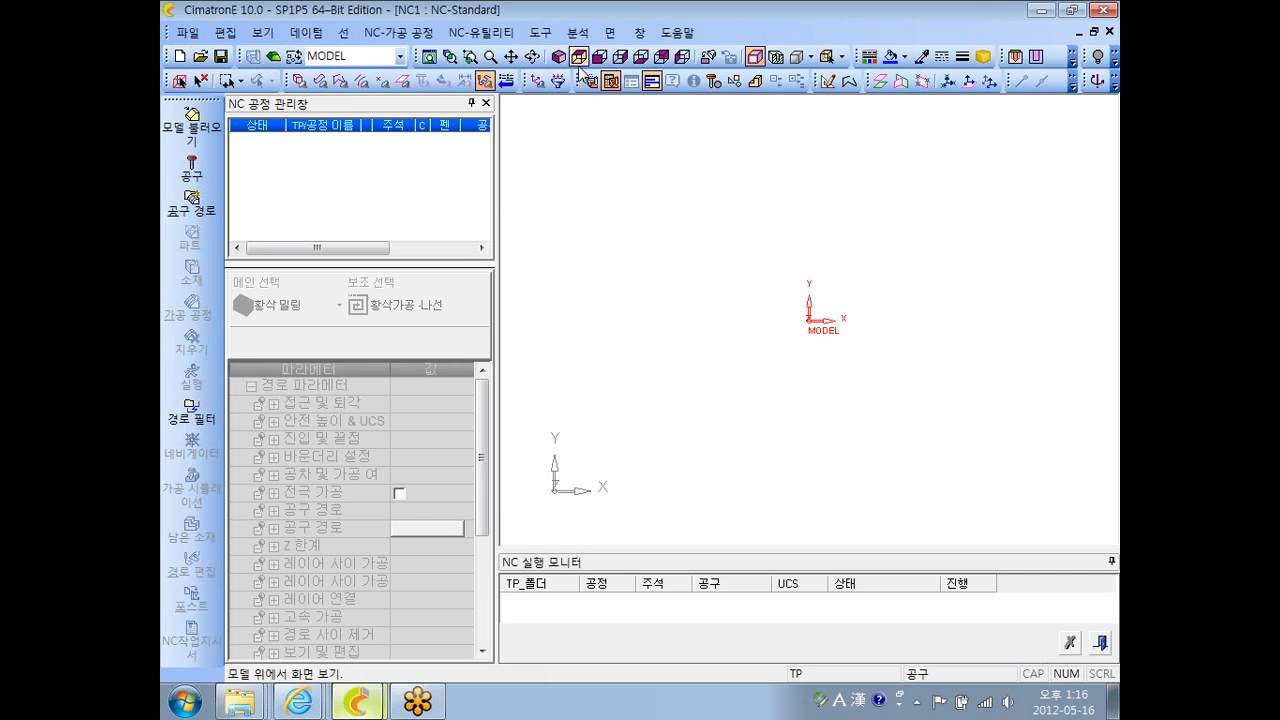
click(540, 32)
click(591, 305)
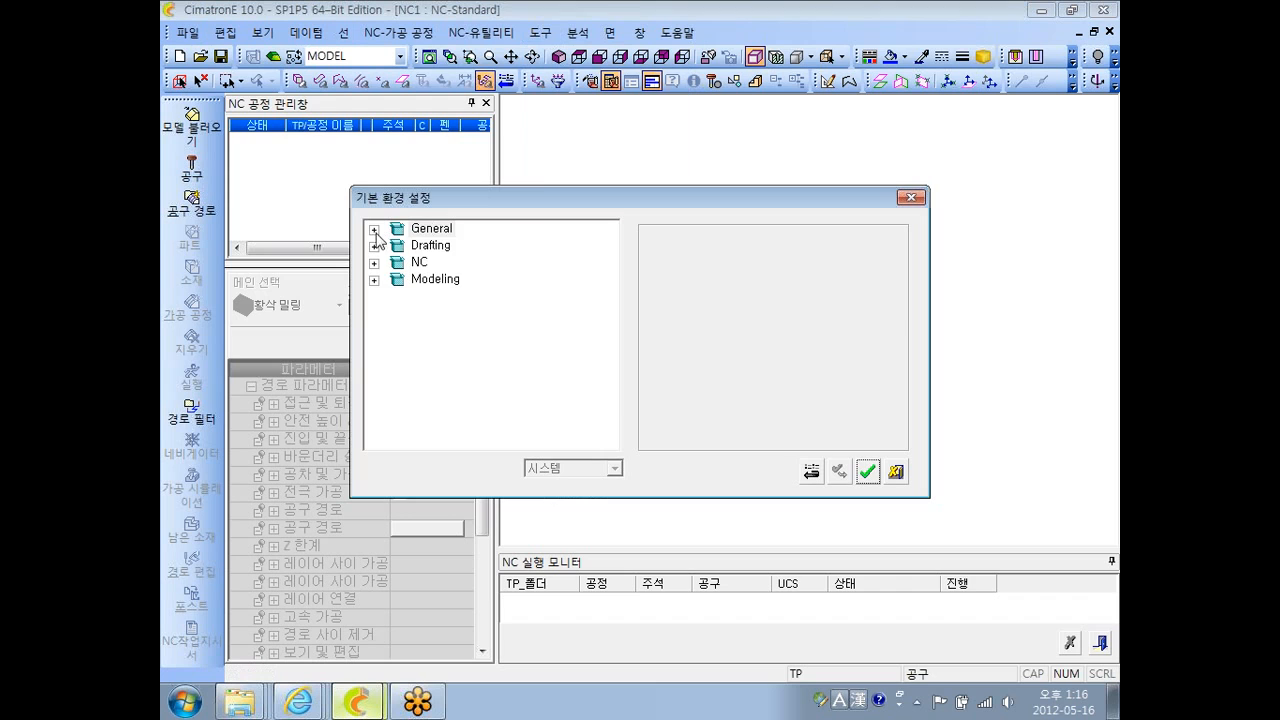
click(374, 229)
click(463, 380)
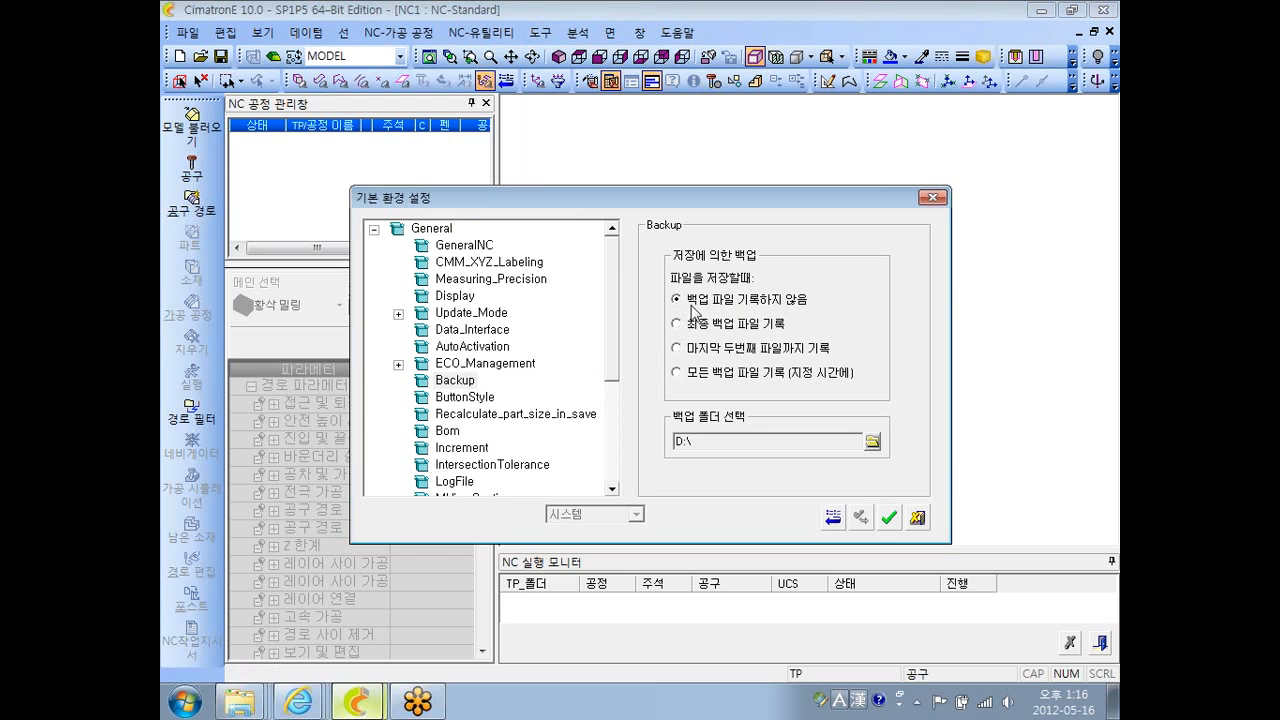
click(678, 324)
click(888, 518)
- Switch to the desktop, open the folder STRIP > STRIP-MODEL > roket_PD, inspect its .elt files and close the window
click(1042, 12)
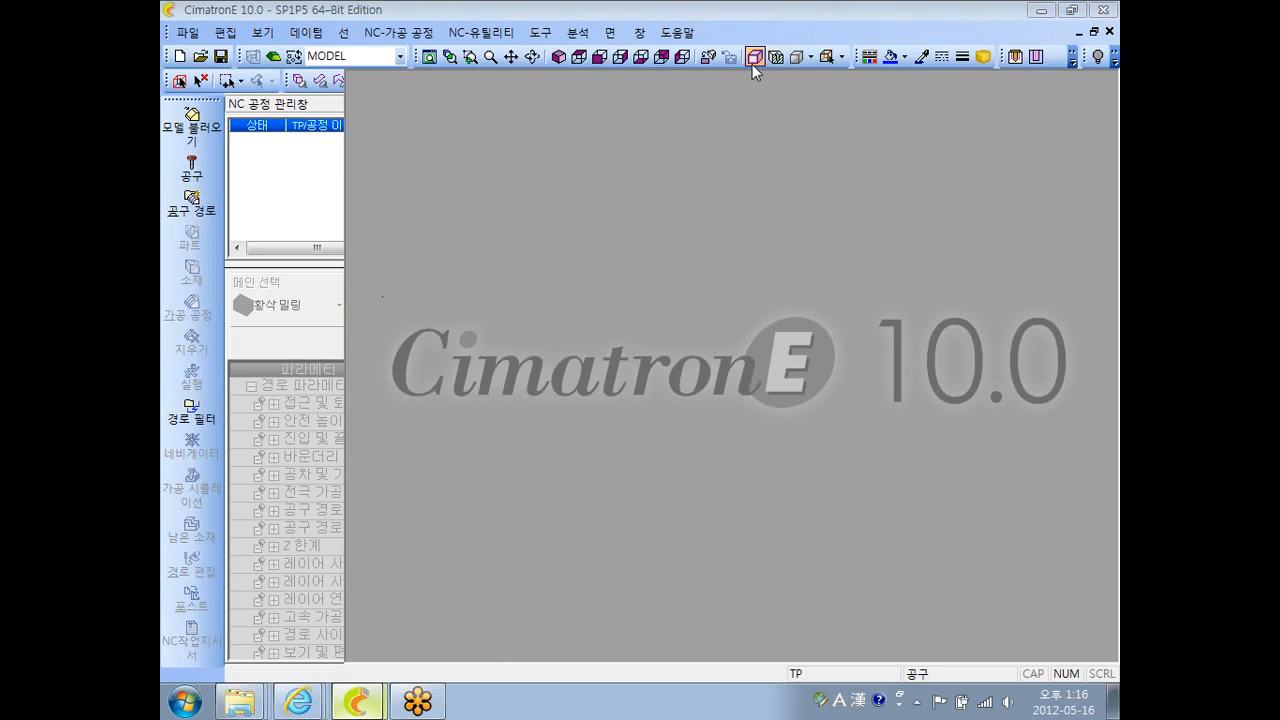
click(1042, 12)
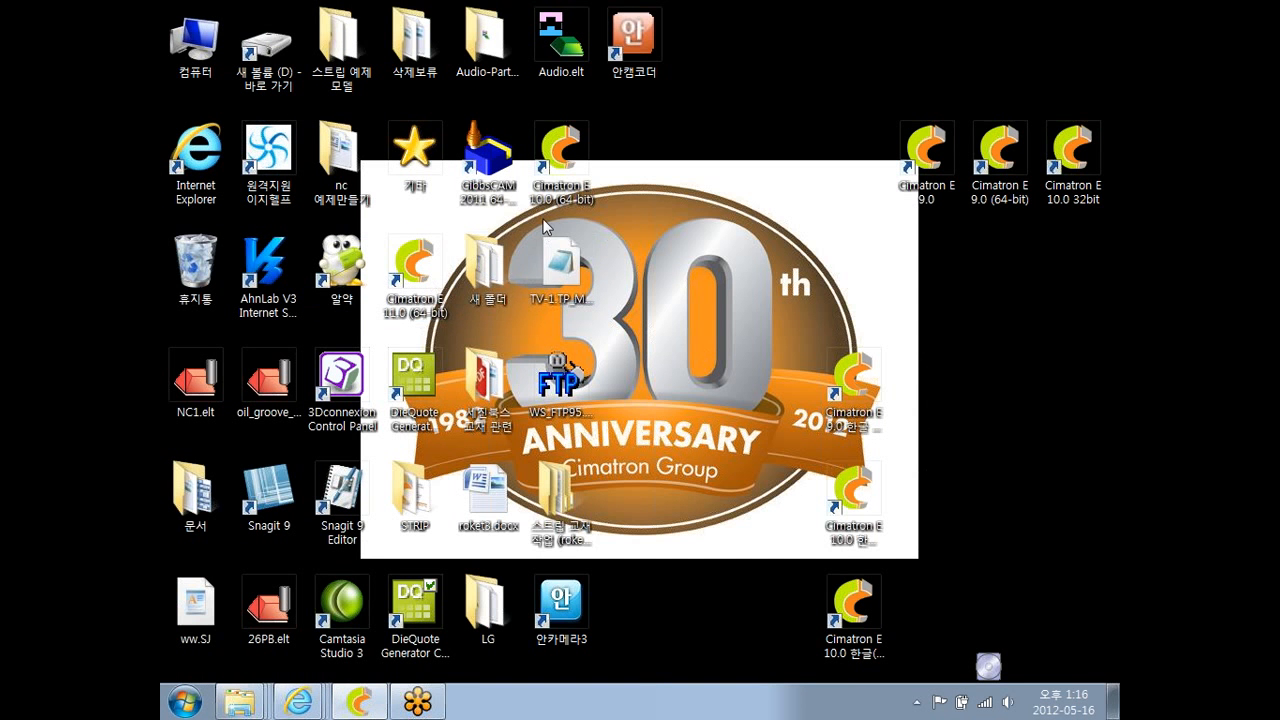
double_click(414, 490)
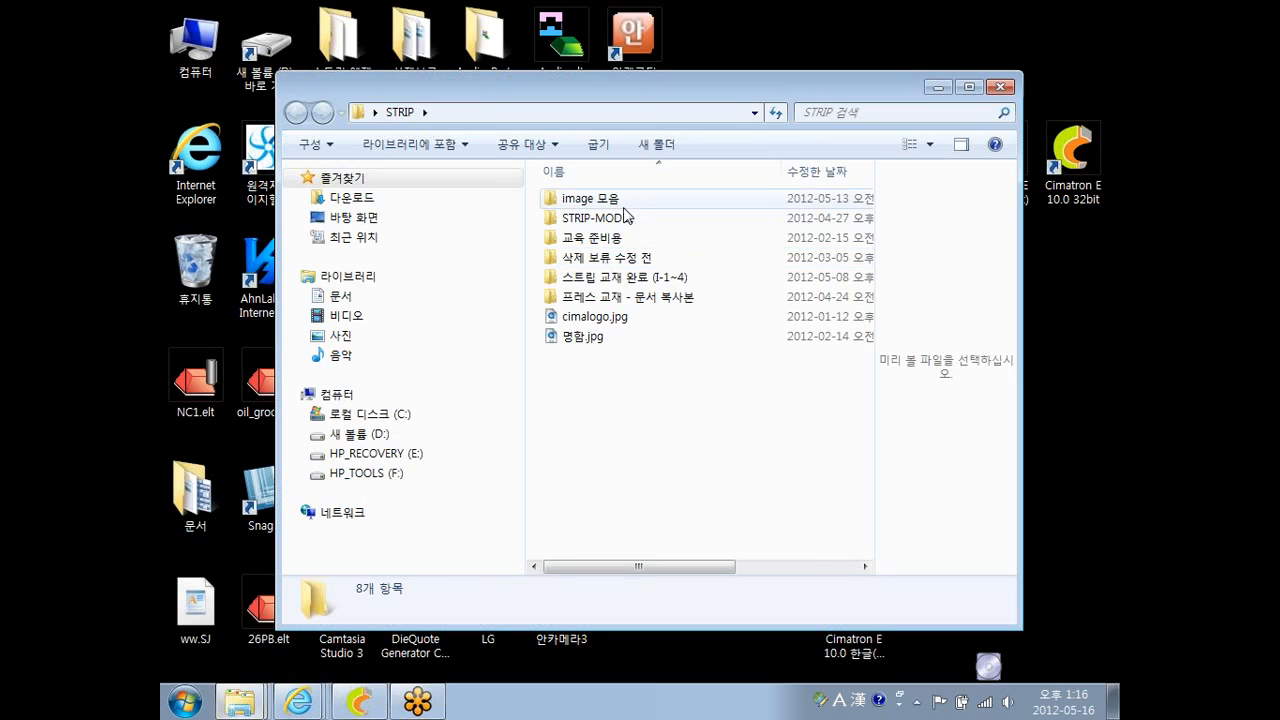
double_click(615, 220)
click(603, 338)
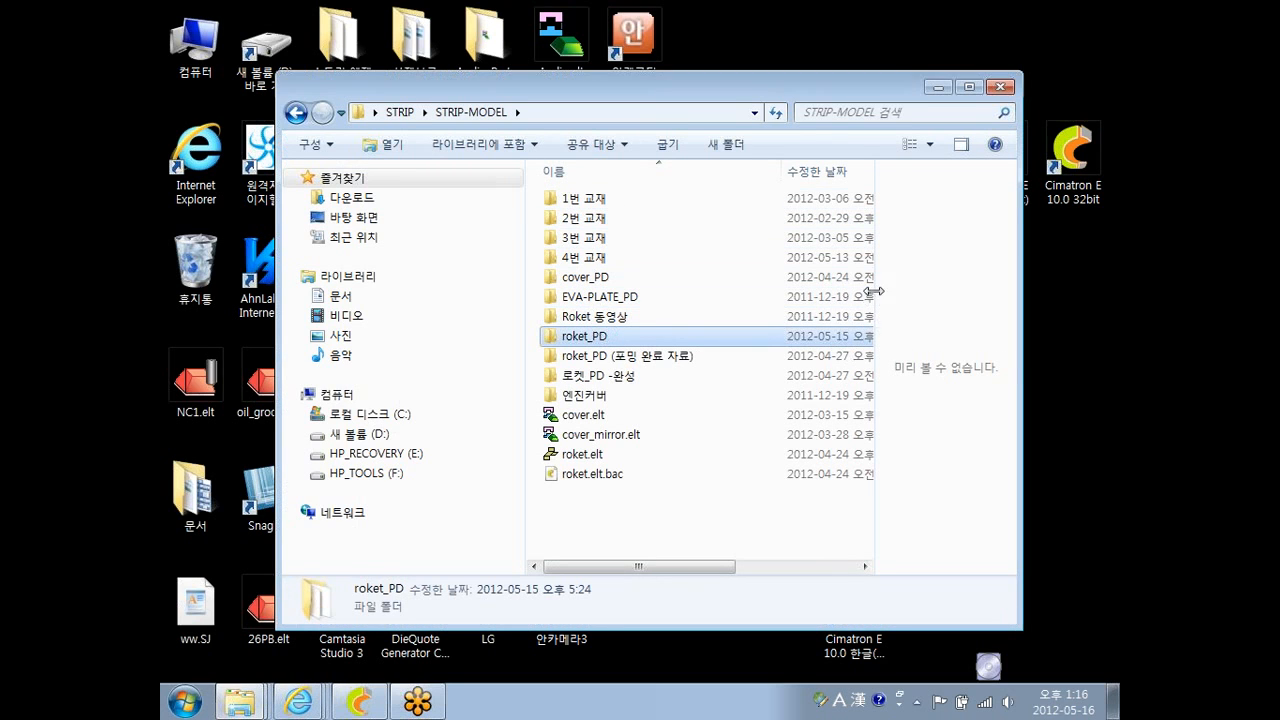
drag(875, 169, 892, 168)
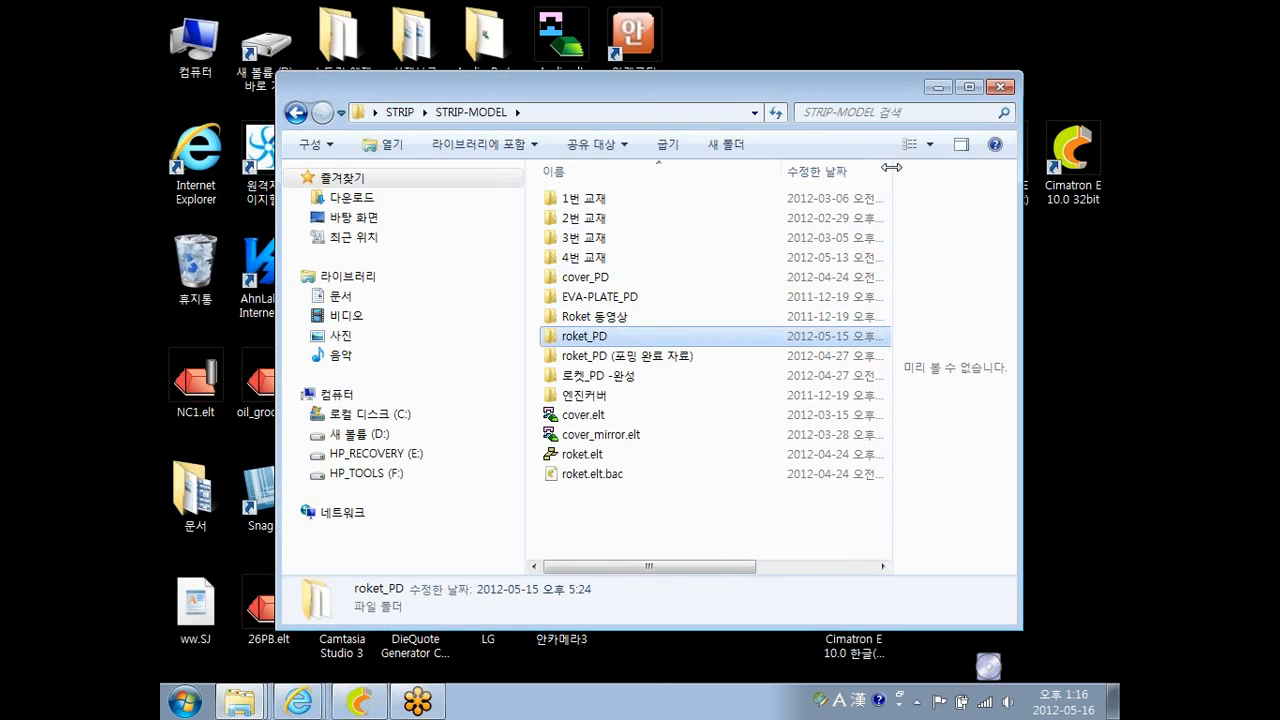
double_click(565, 336)
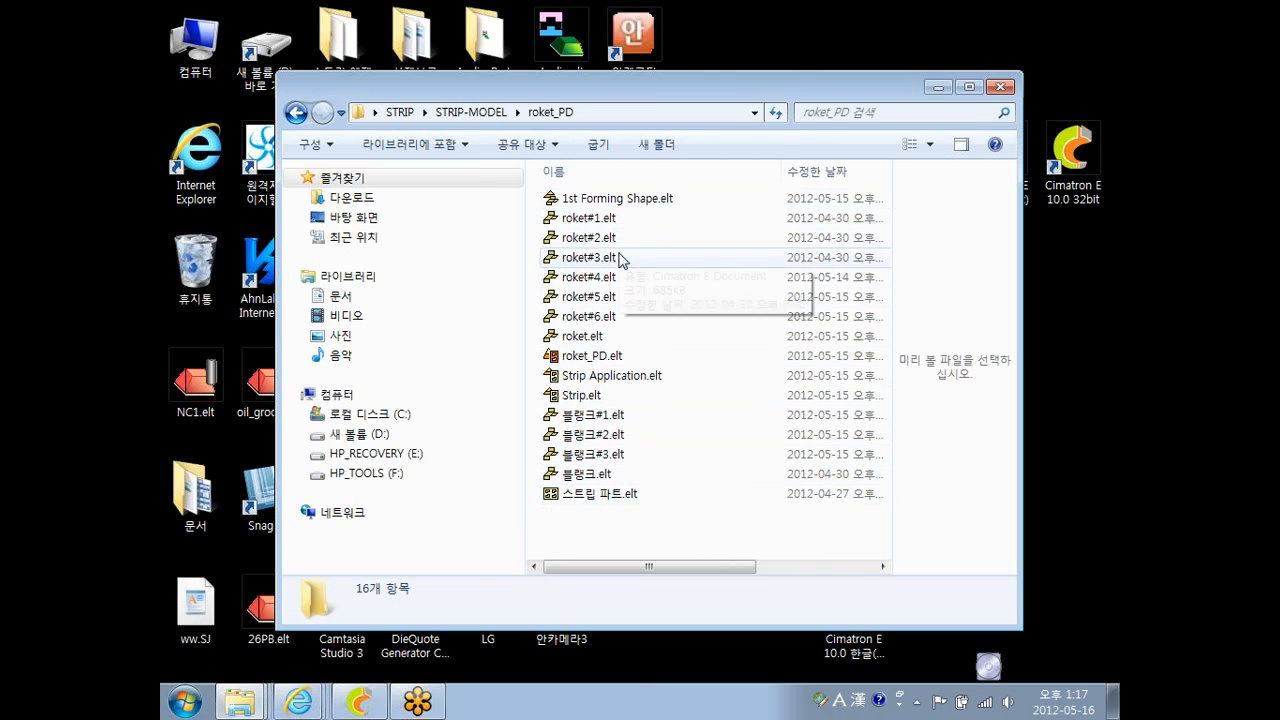
click(1001, 88)
- Return to the NC1 document in CimatronE and open the General > Backup page of the preferences
mouse_move(362, 700)
click(380, 673)
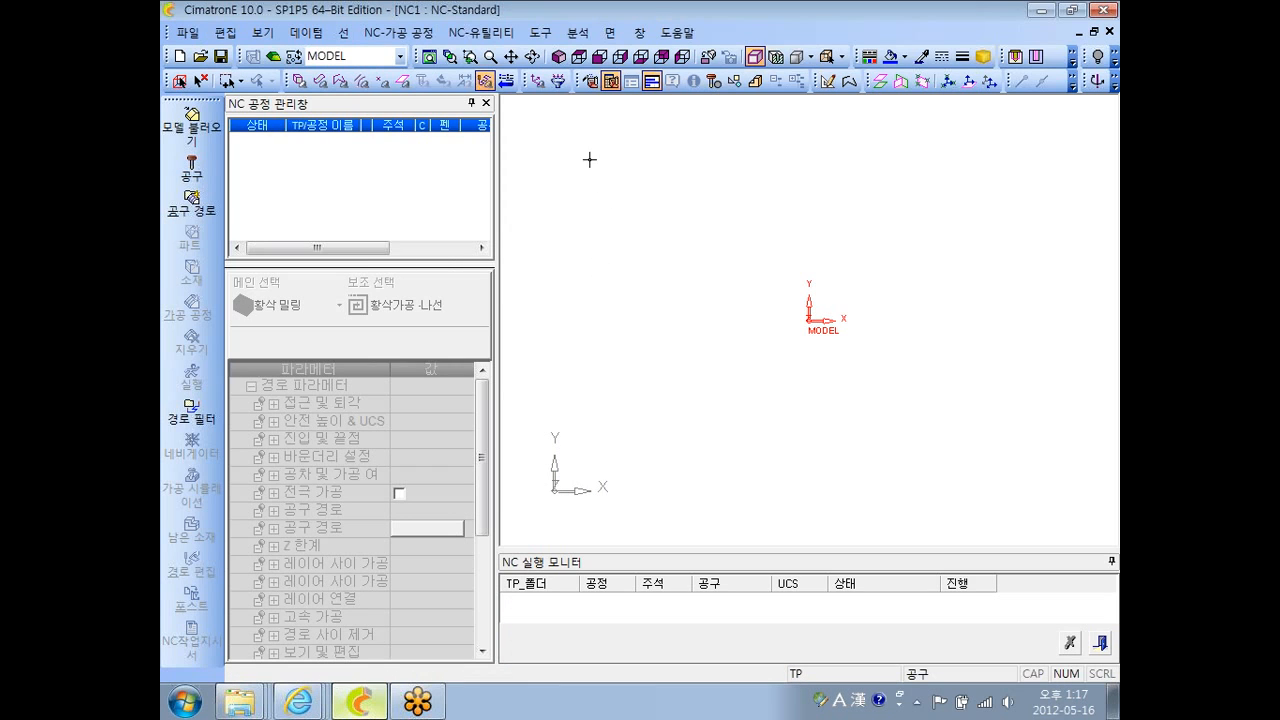
click(540, 33)
click(566, 290)
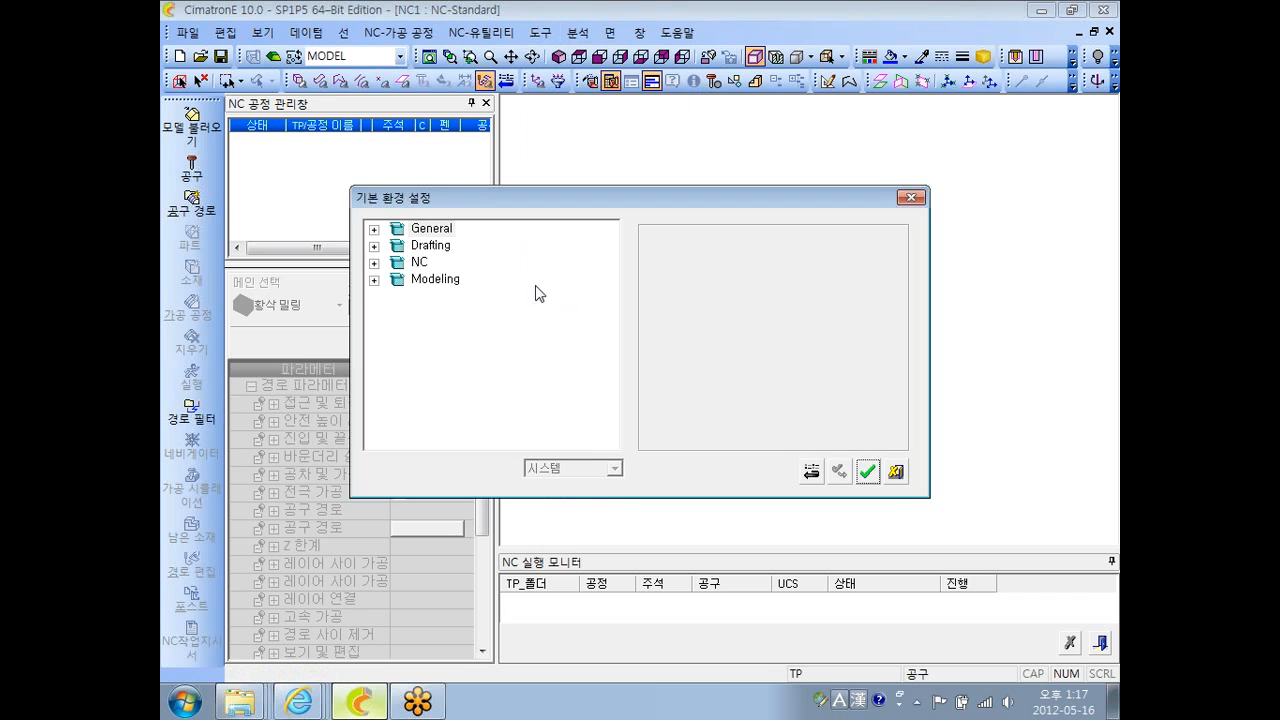
click(375, 230)
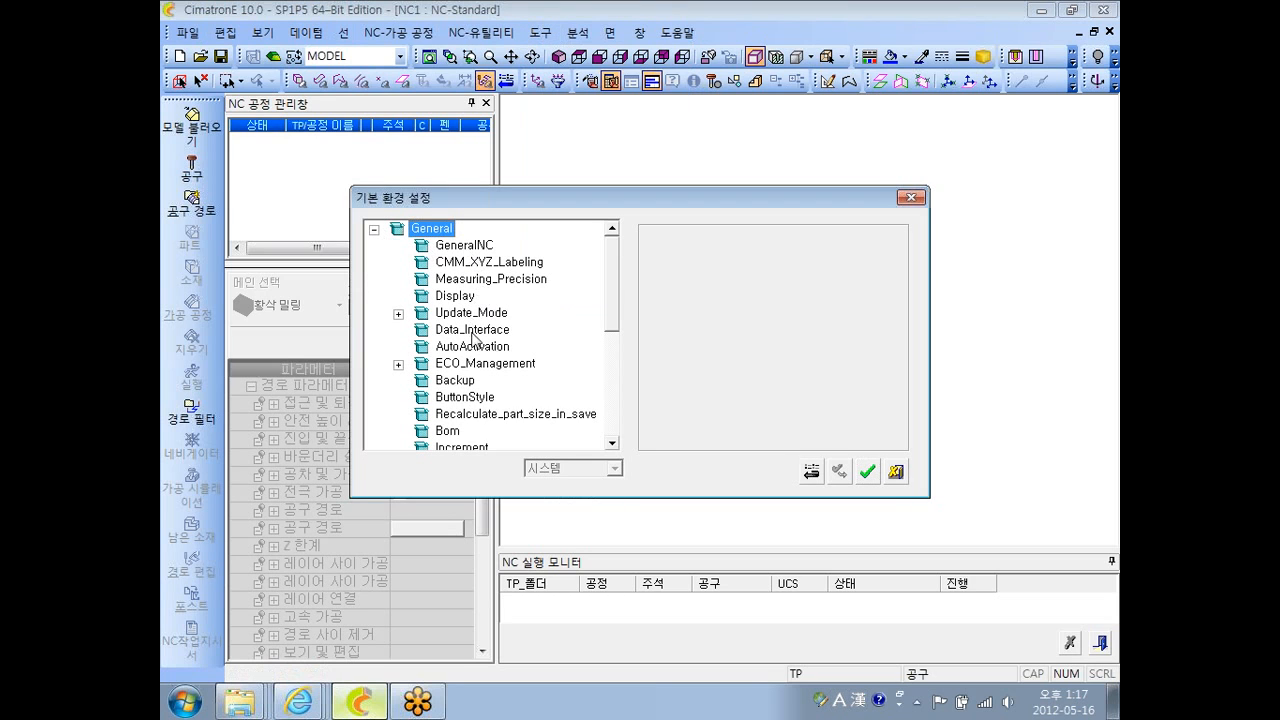
click(460, 381)
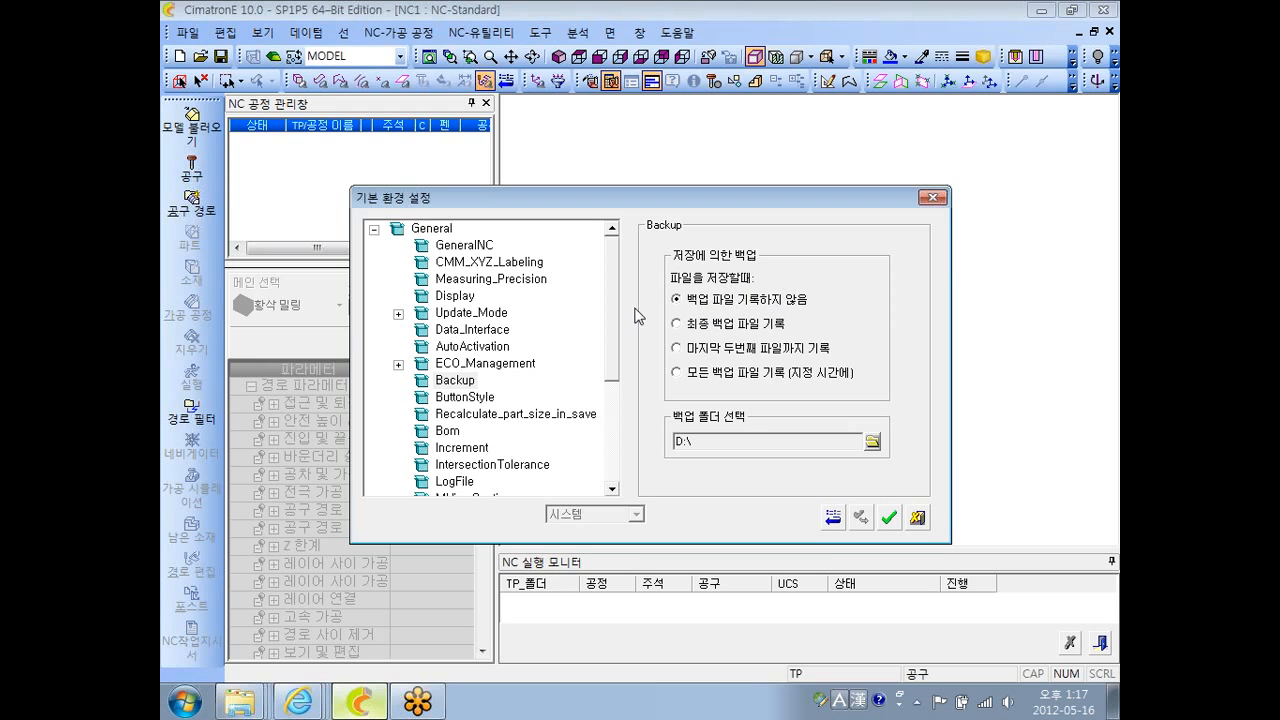
- In the Colors_and_Styles preferences, set the background colour for the drawing file type (도면) to black
drag(615, 317, 622, 370)
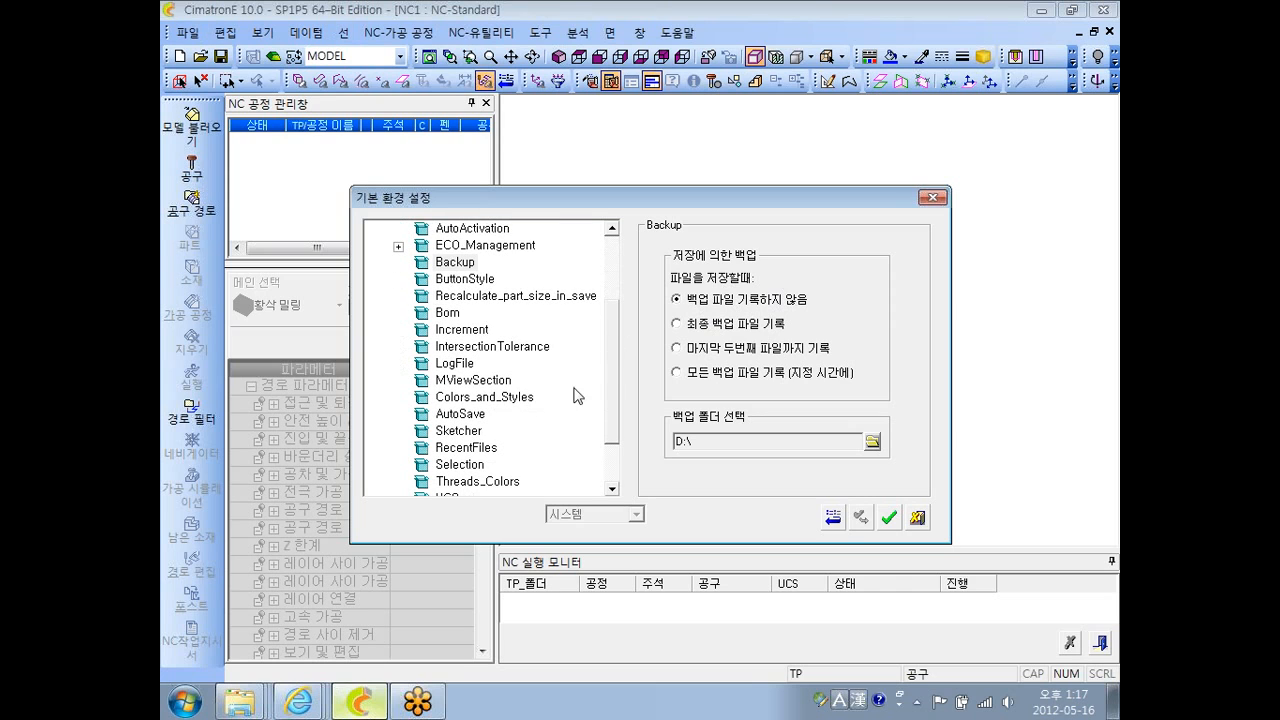
click(523, 398)
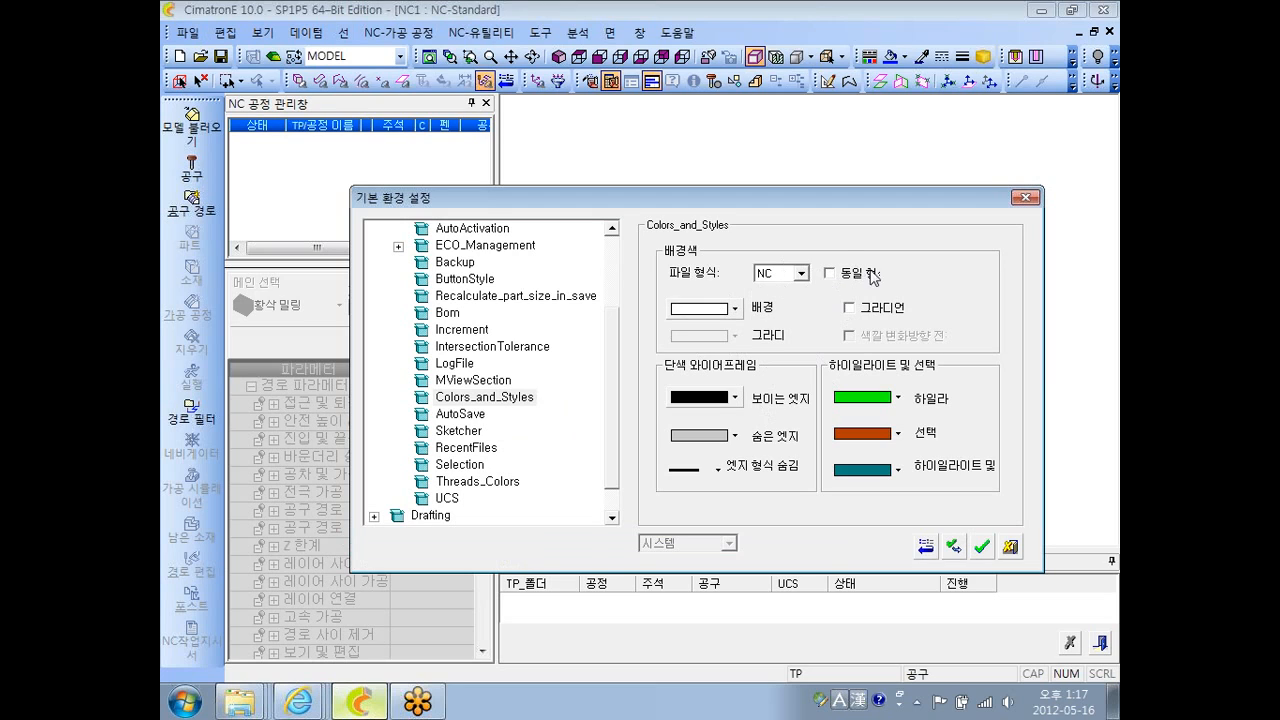
click(829, 273)
click(831, 275)
click(803, 275)
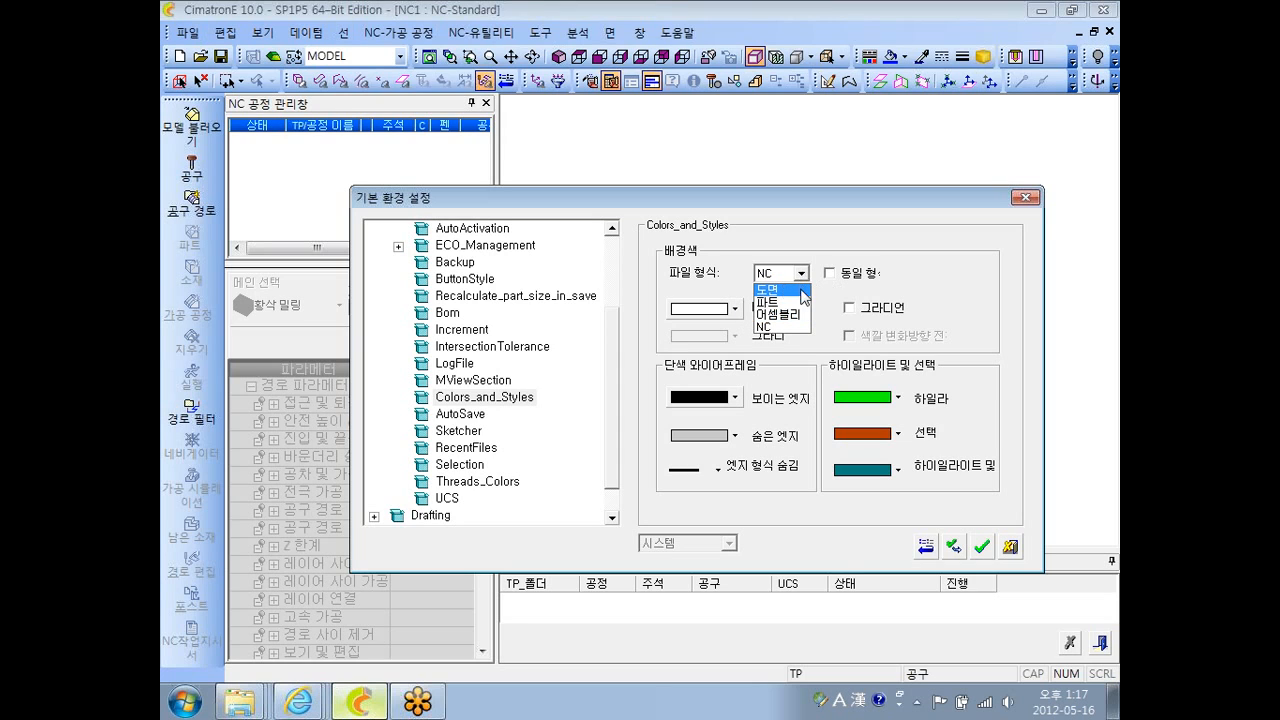
click(797, 292)
click(736, 309)
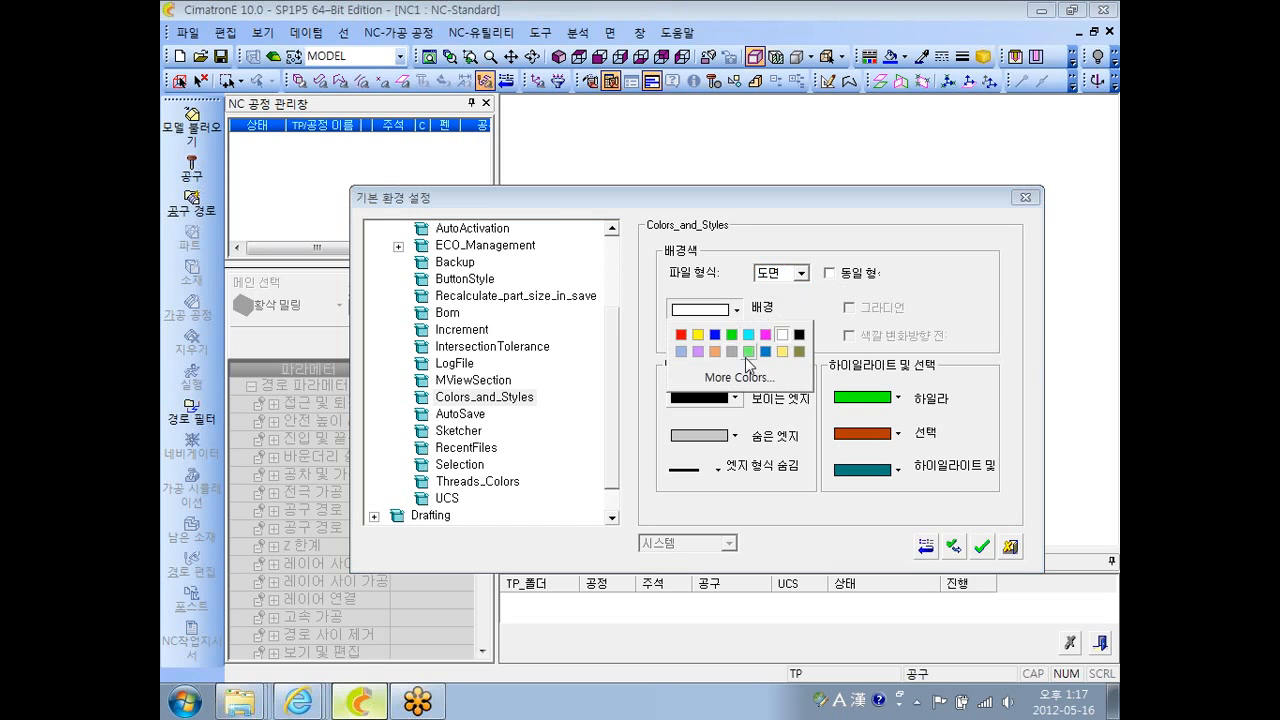
click(796, 336)
- Set the background colour for the assembly file type (어셈블리) to blue
click(801, 273)
click(775, 285)
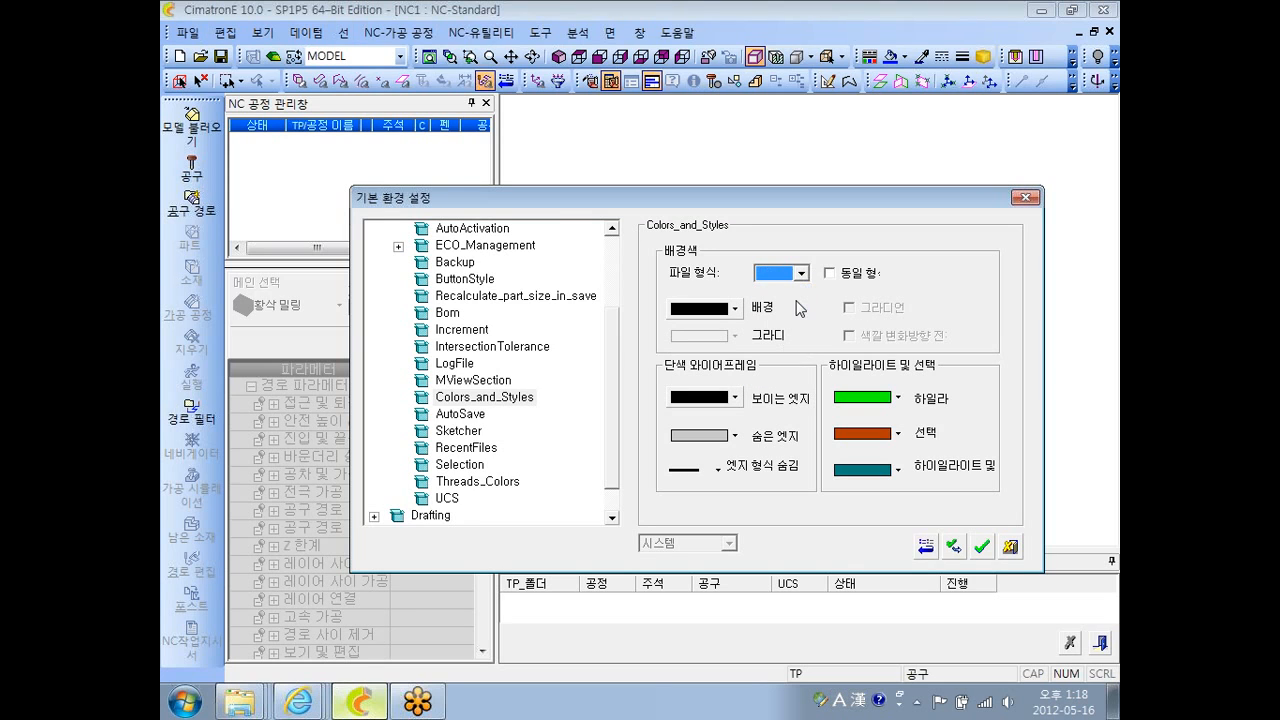
click(801, 273)
click(780, 300)
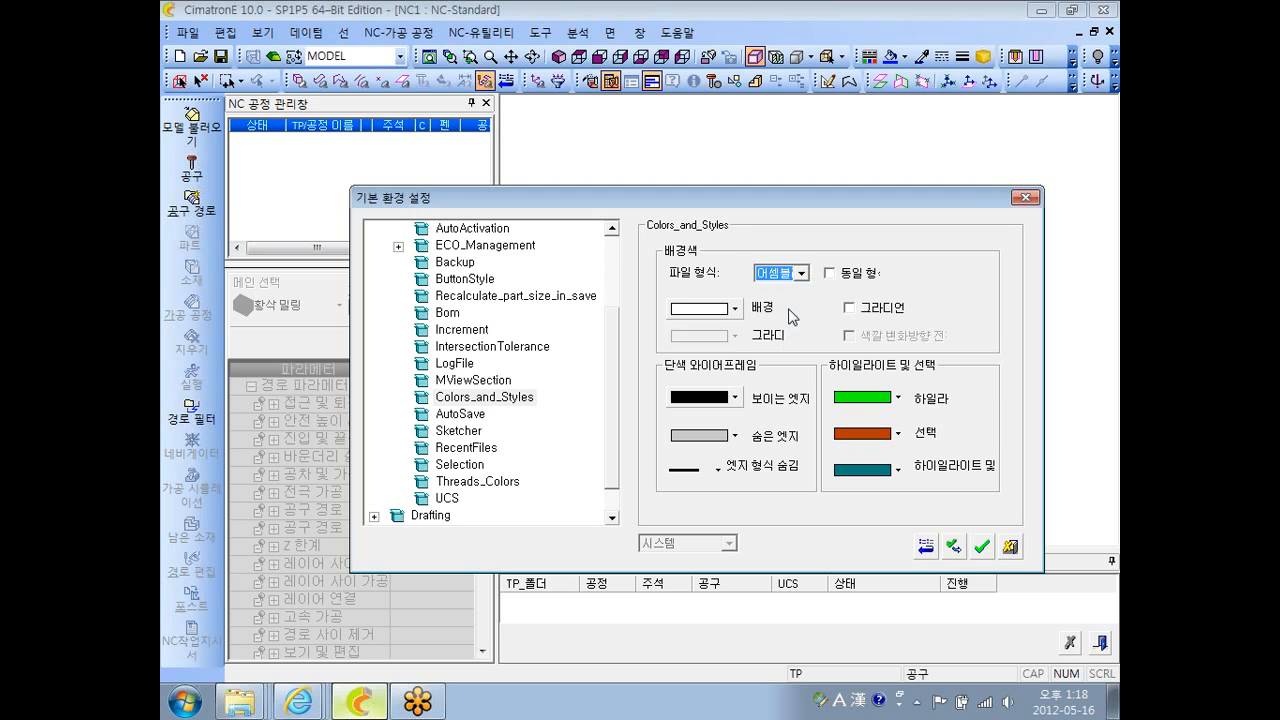
click(736, 309)
click(714, 334)
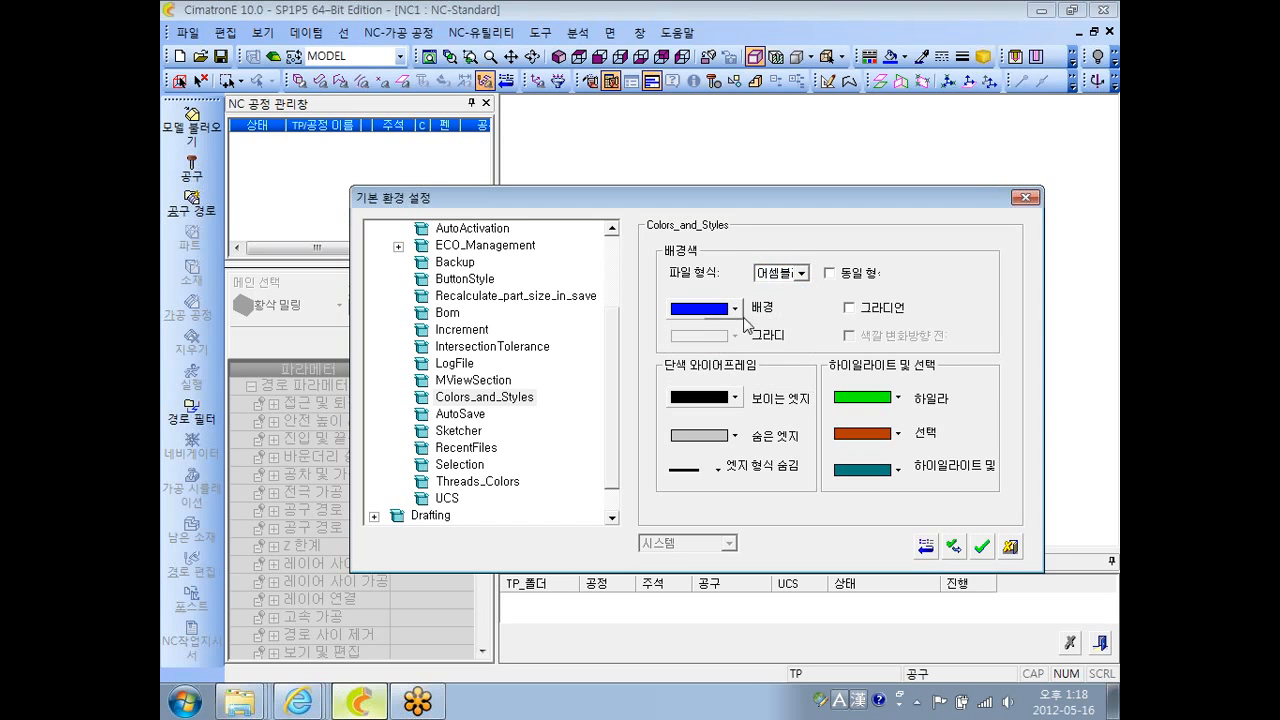
- Choose the NC file type and enable the same background for all file types
click(801, 273)
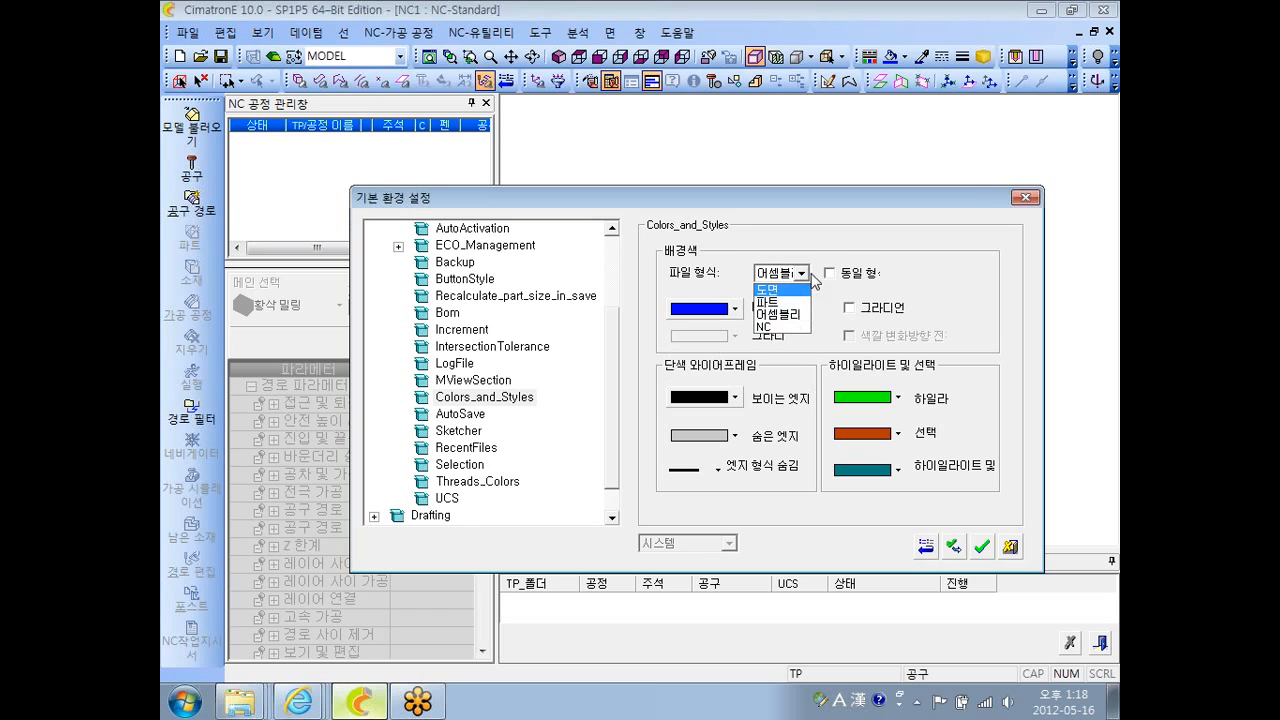
click(775, 326)
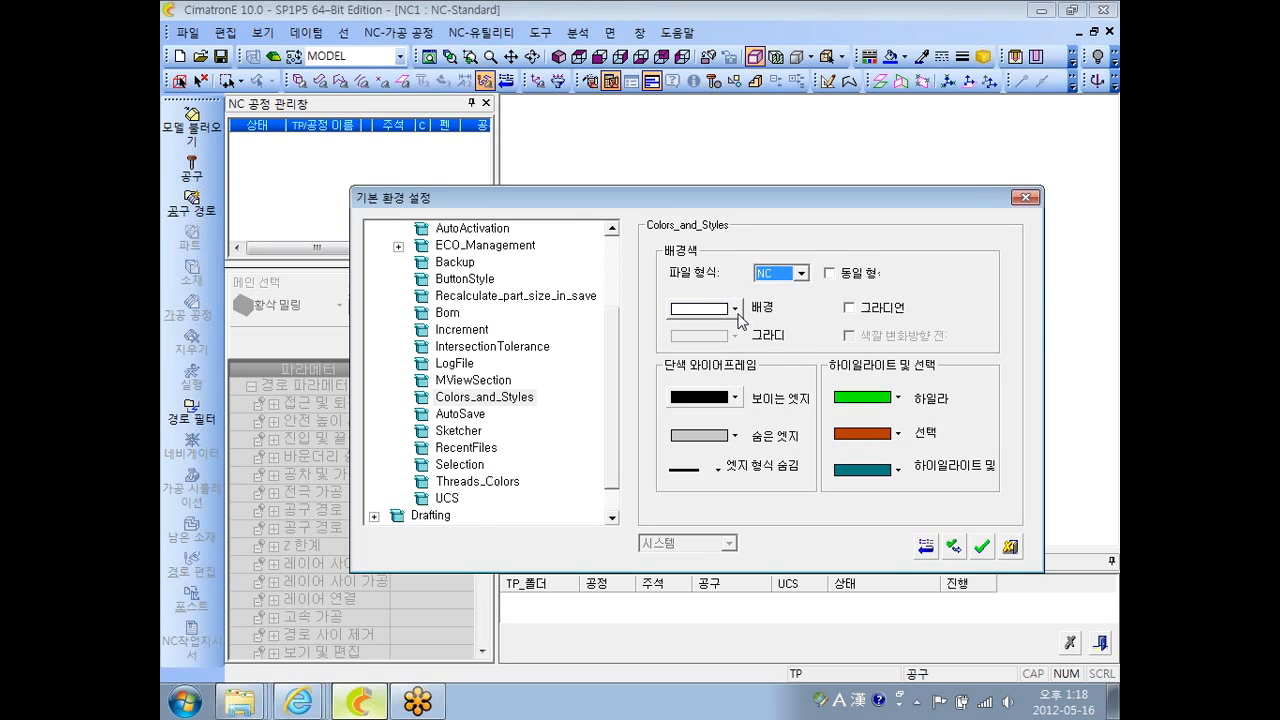
click(829, 273)
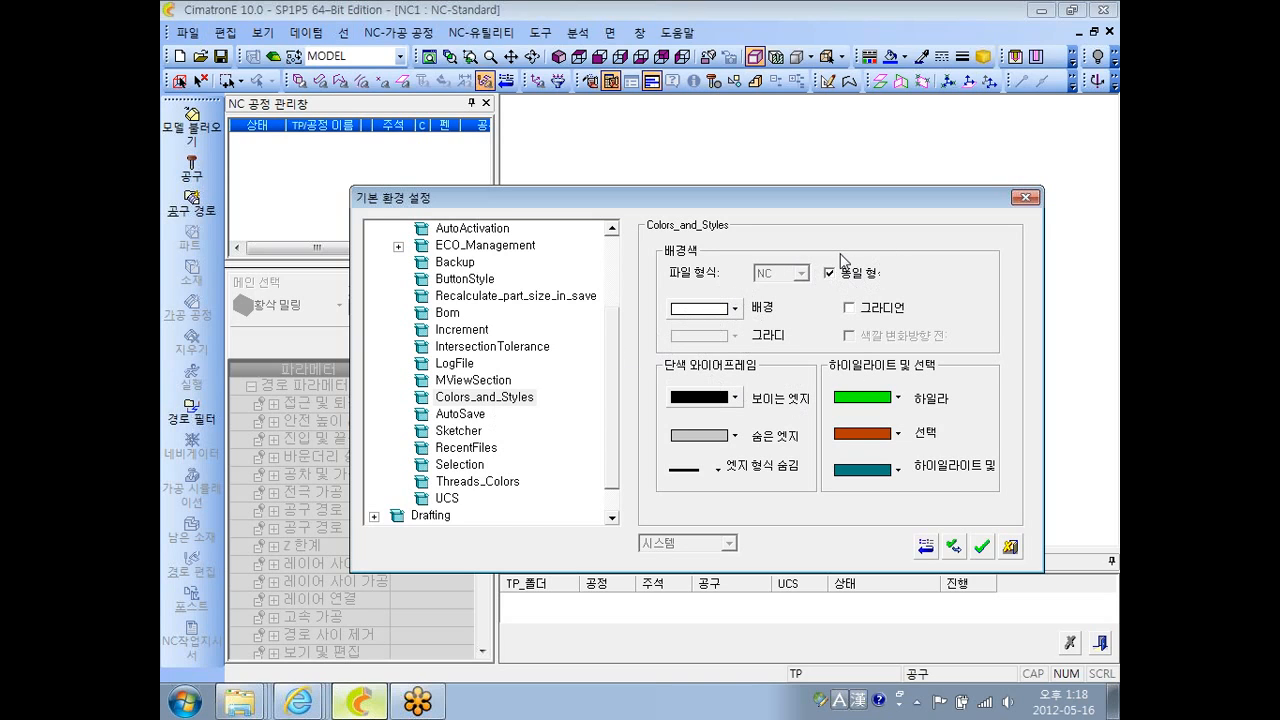
- Collapse the General preferences and examine the contour colours on the NC > Contours_Attributes page
scroll(612, 317, up, 2)
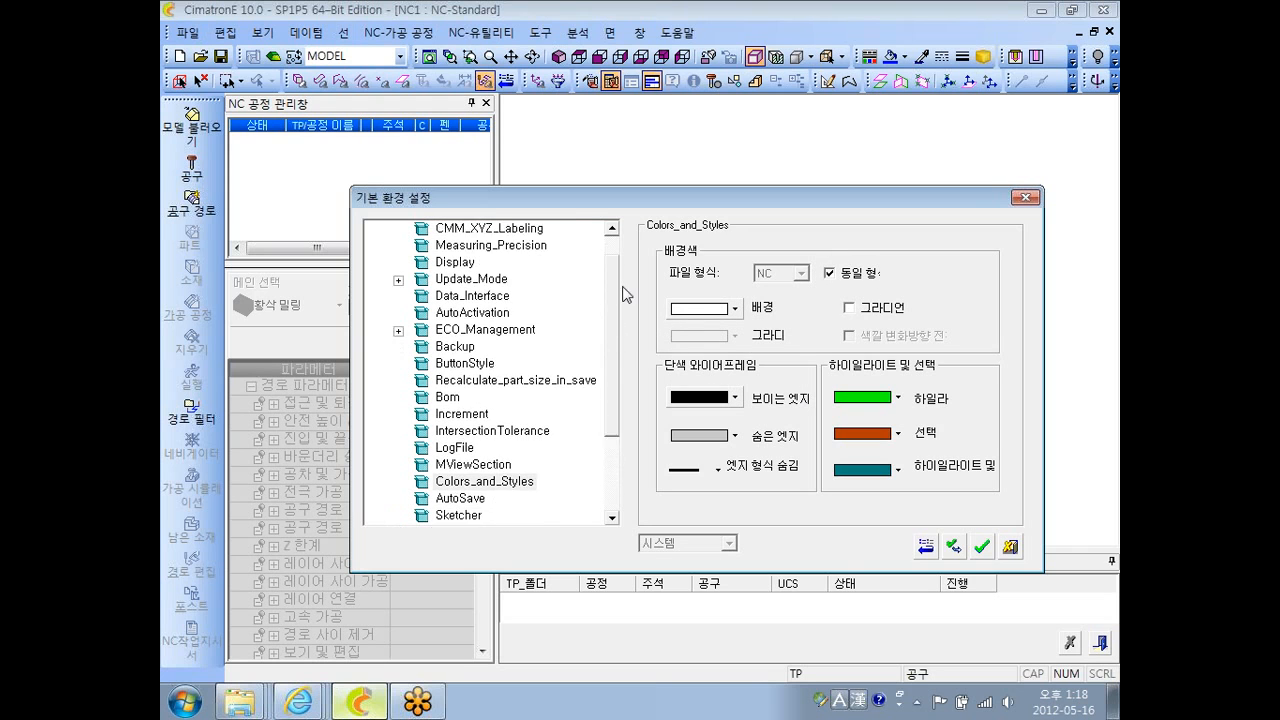
drag(623, 293, 623, 370)
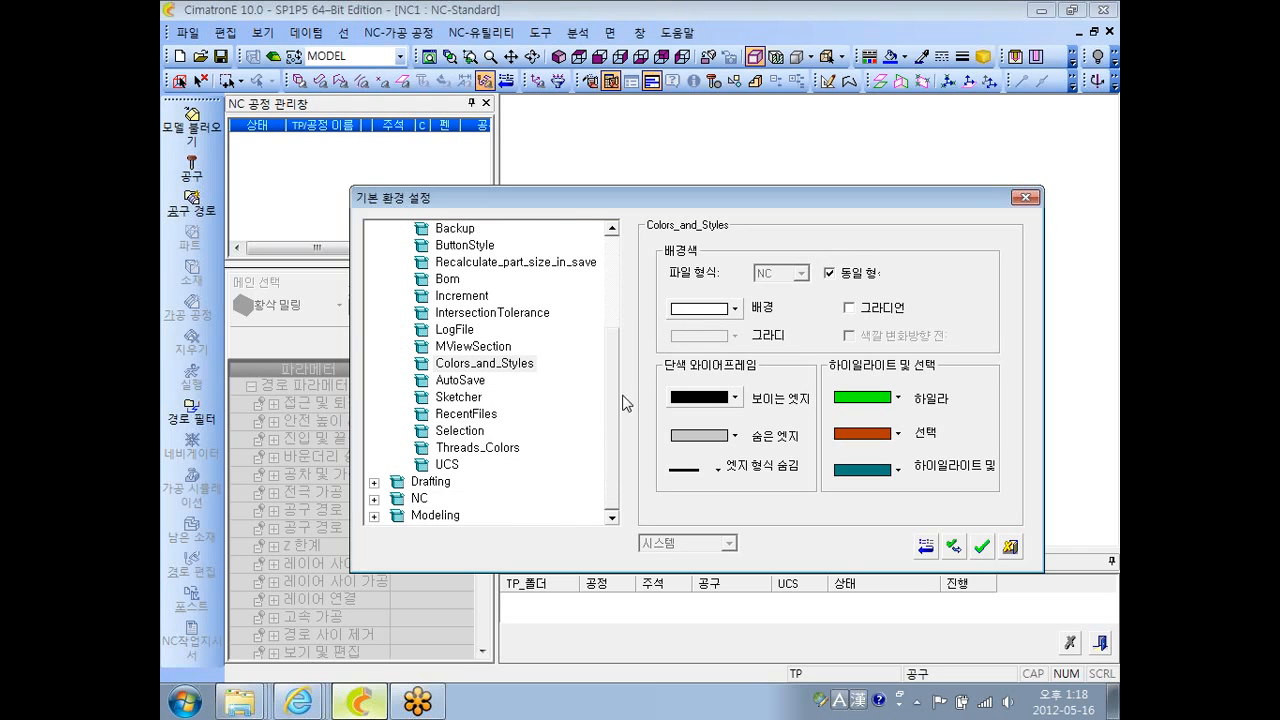
scroll(624, 388, up, 3)
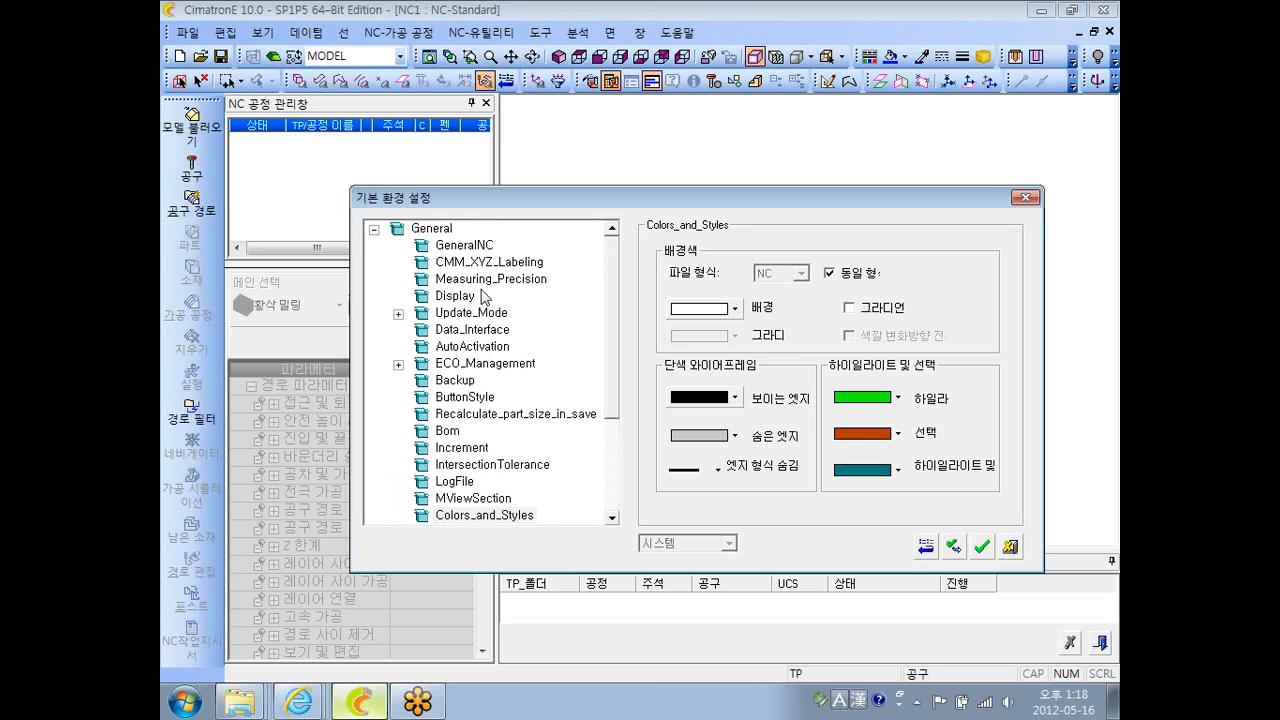
drag(617, 363, 613, 414)
click(373, 229)
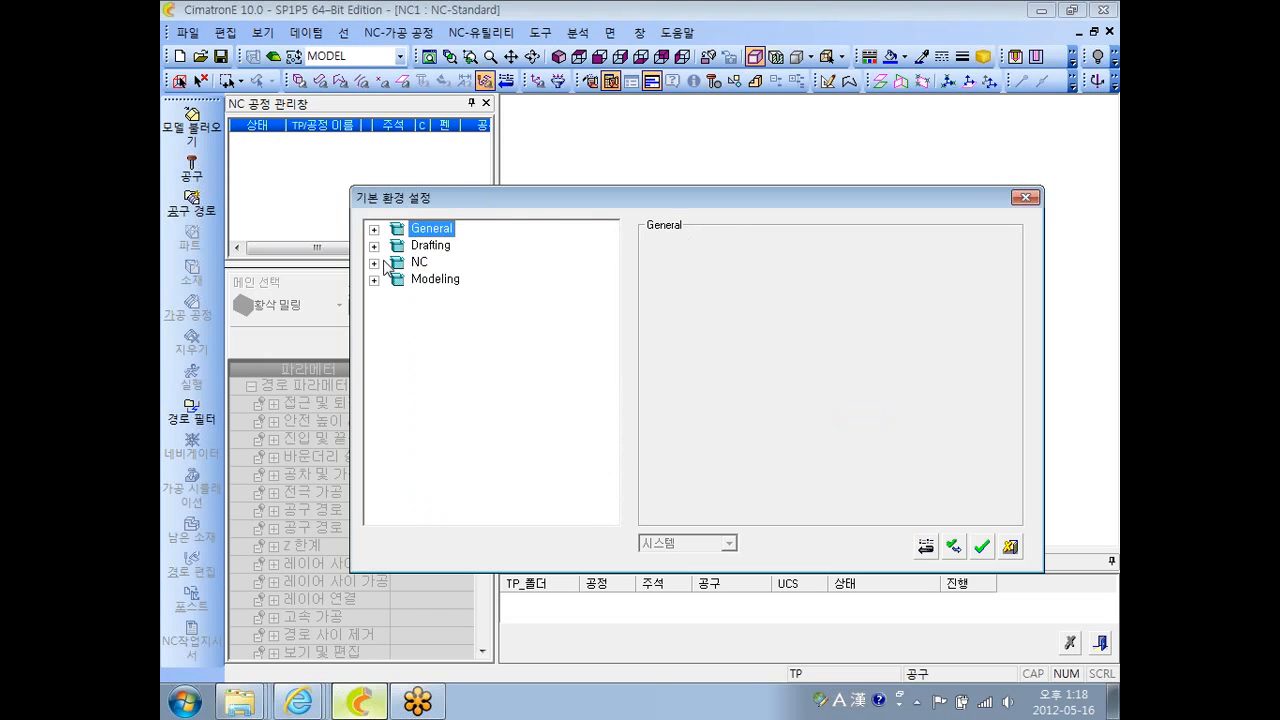
click(374, 264)
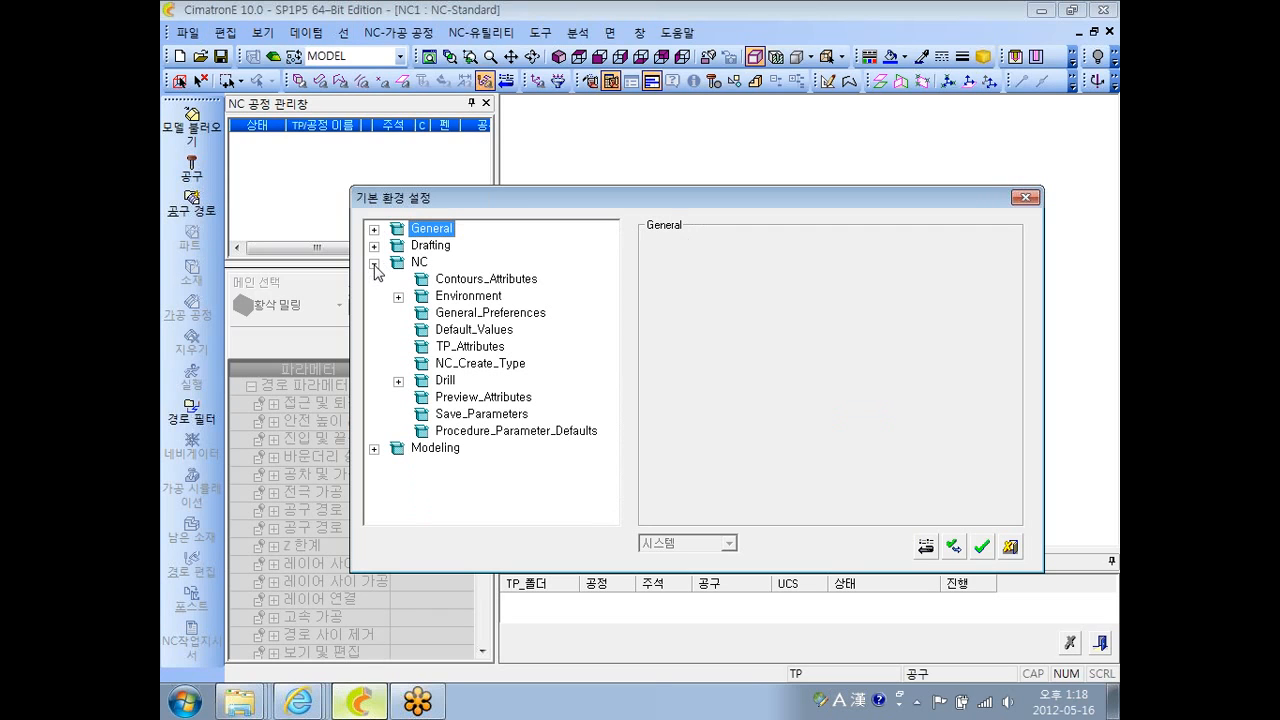
click(470, 280)
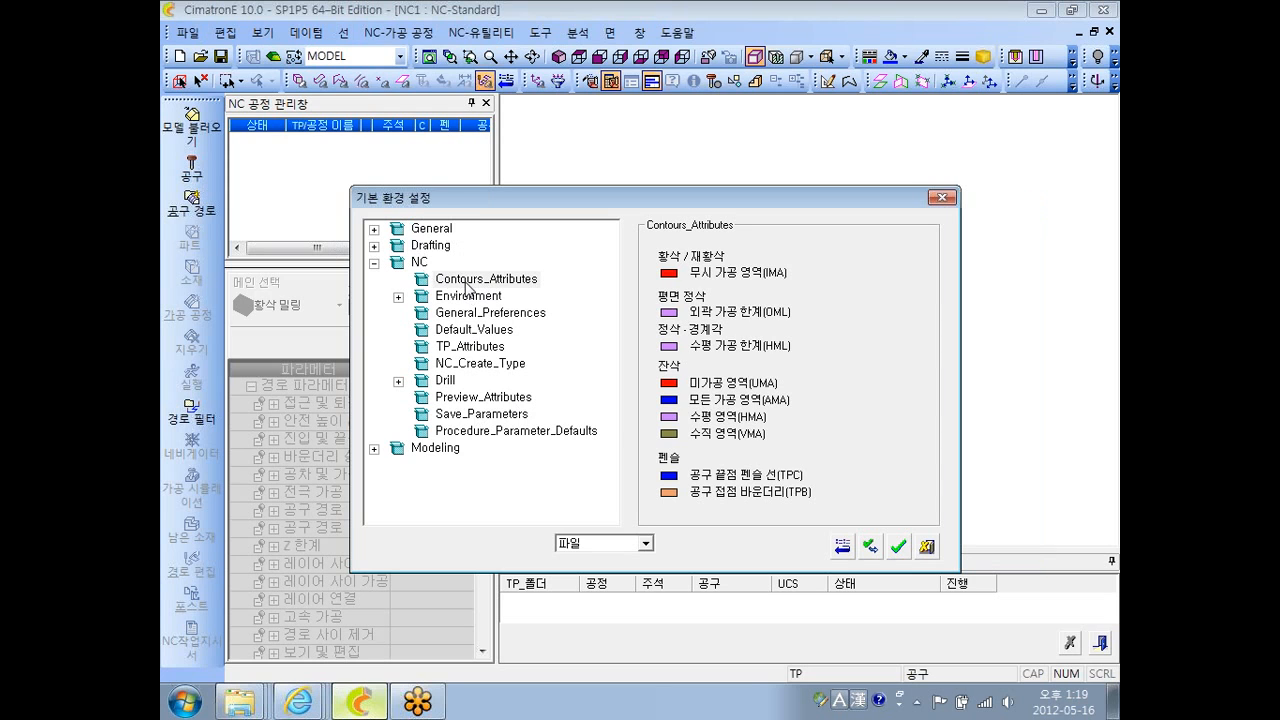
click(673, 273)
click(841, 273)
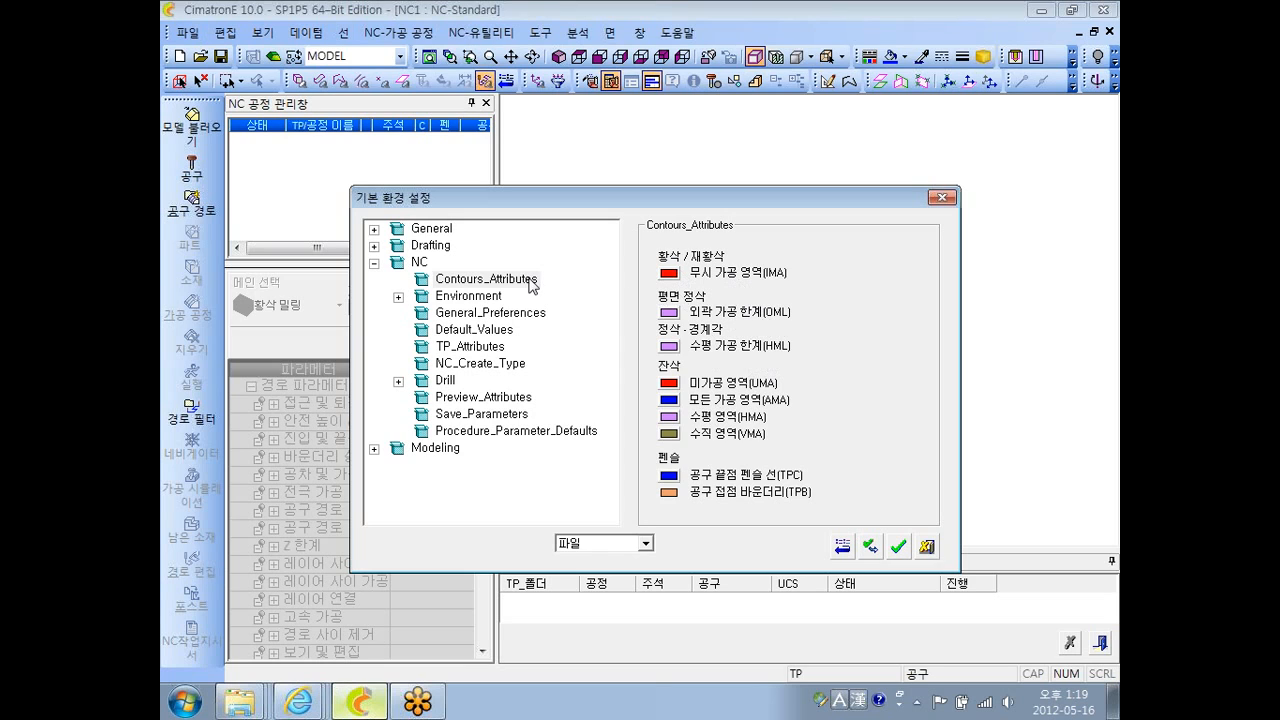
- Examine the UCS activation choices (생성 좌표계 활성) under NC > Environment > CAM_Mode_Interaction, and close the preferences without applying
click(493, 299)
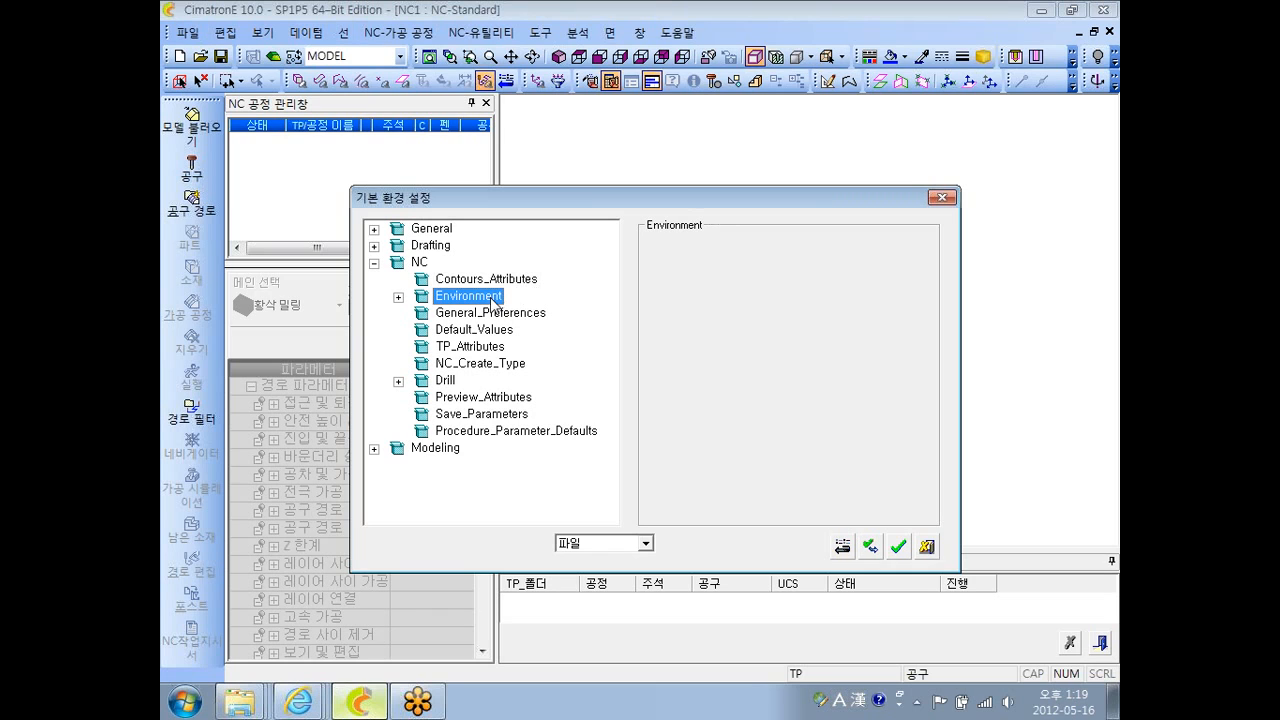
click(398, 298)
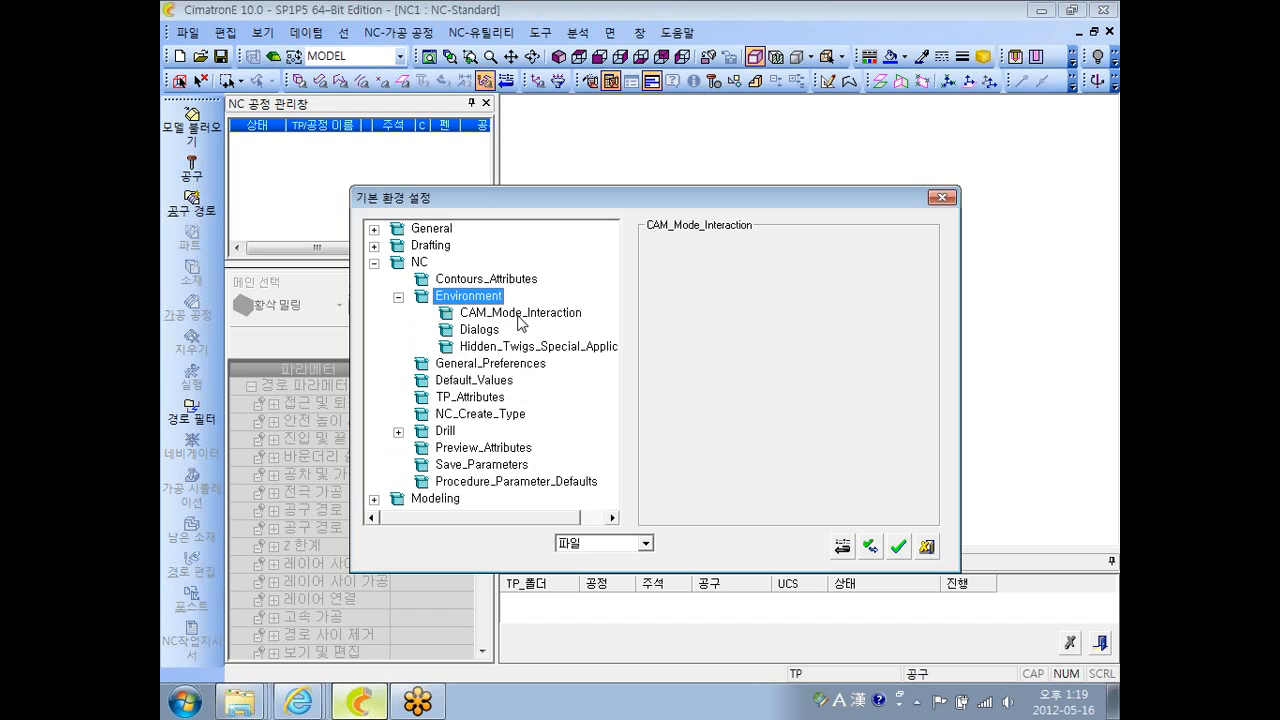
click(519, 314)
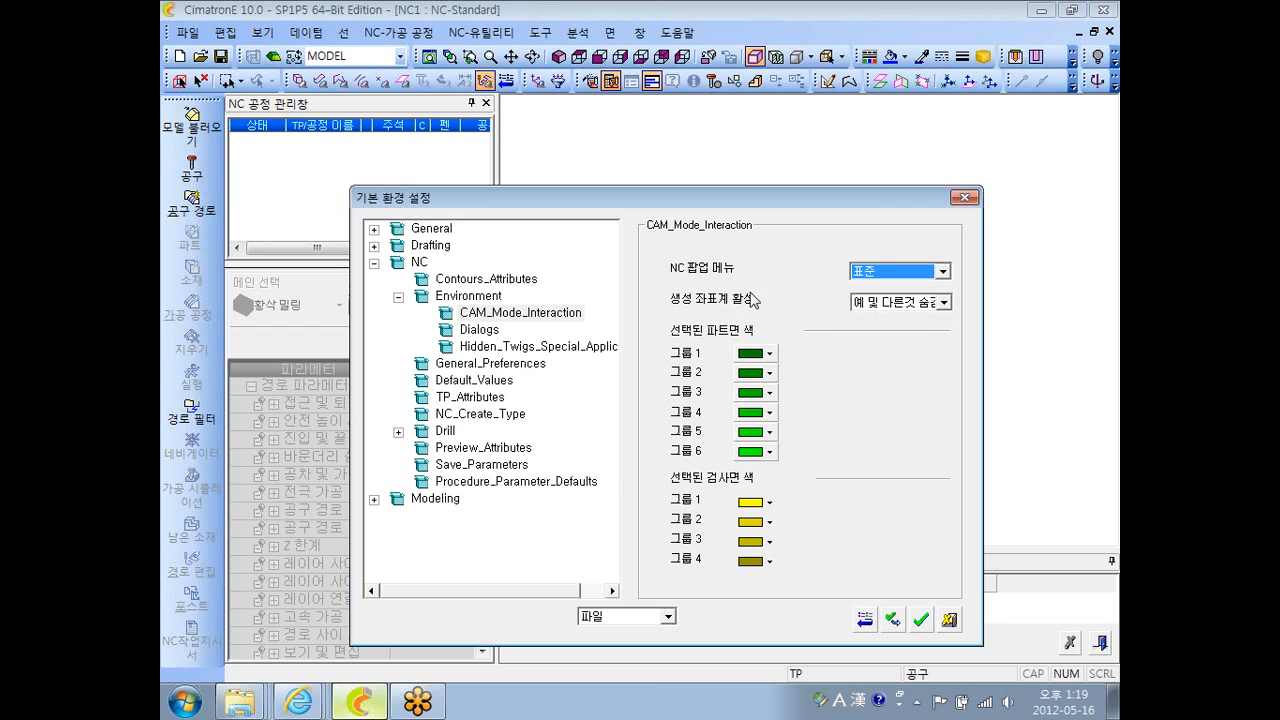
click(944, 302)
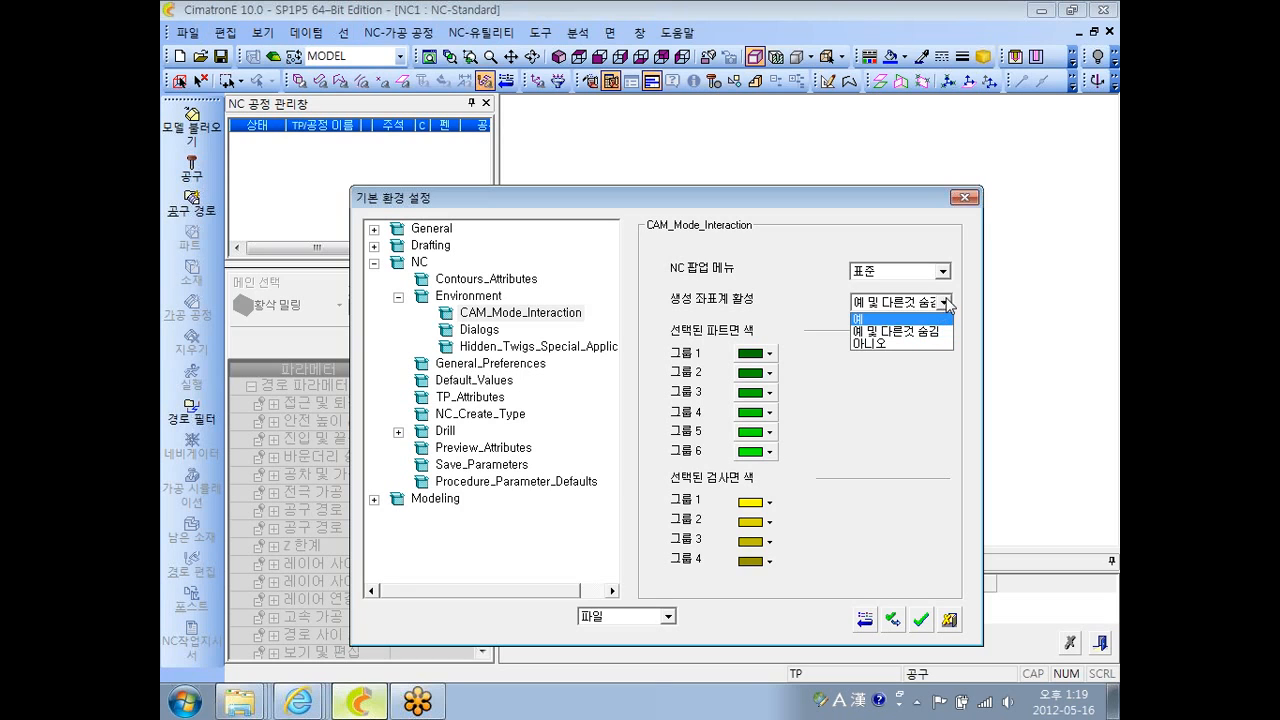
click(965, 199)
click(965, 199)
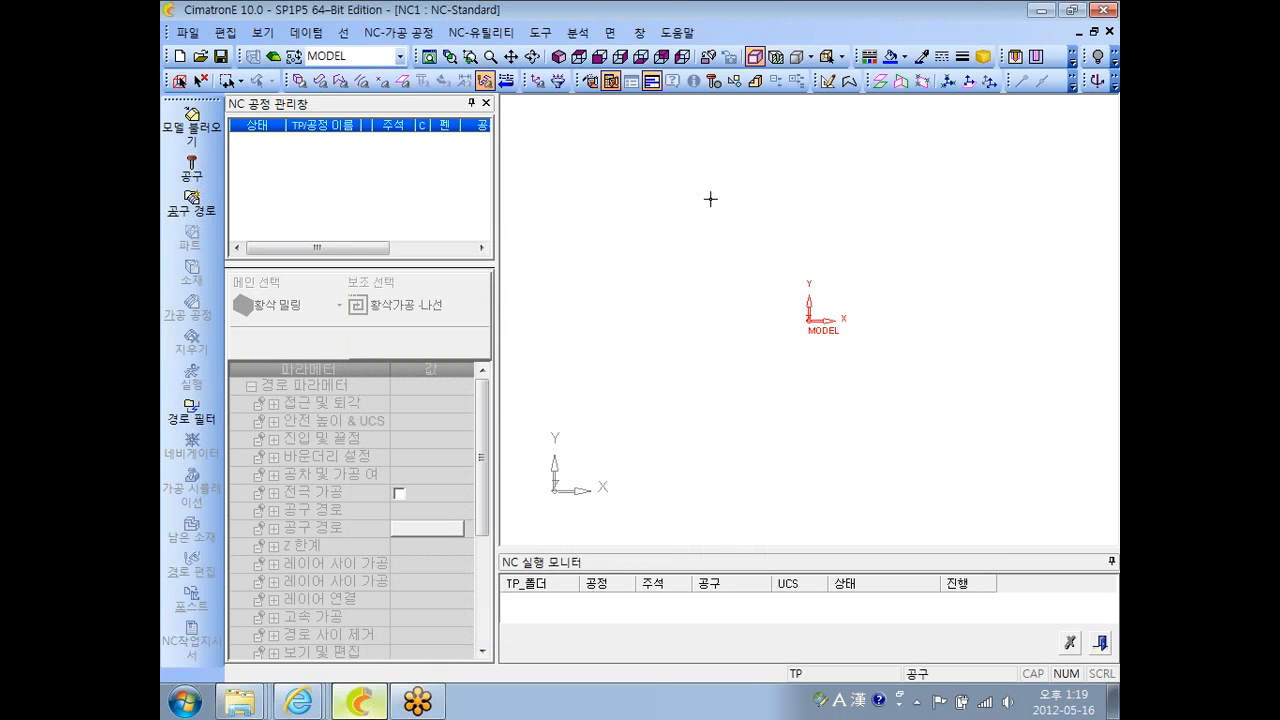
- Start loading a model and browse from the desktop folder nc 예제만들기 to its 최종 NC example folder, opening 따라하기 예제
click(207, 117)
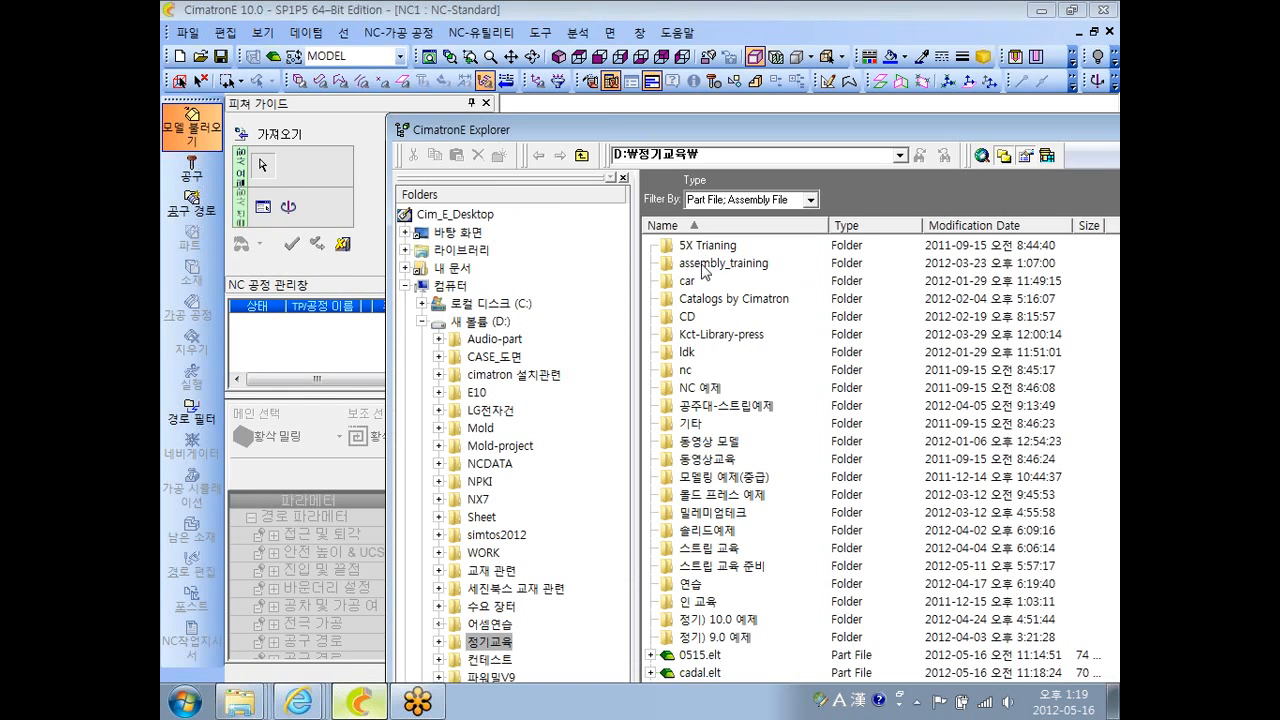
click(458, 232)
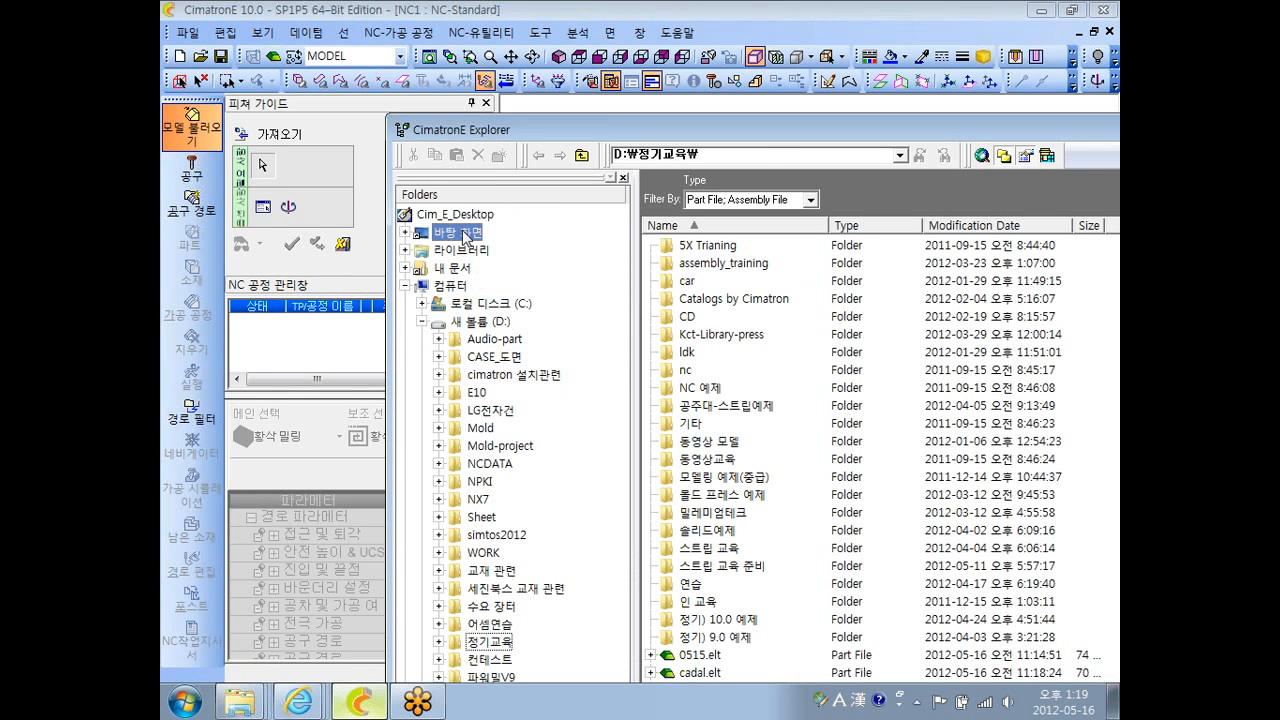
double_click(713, 286)
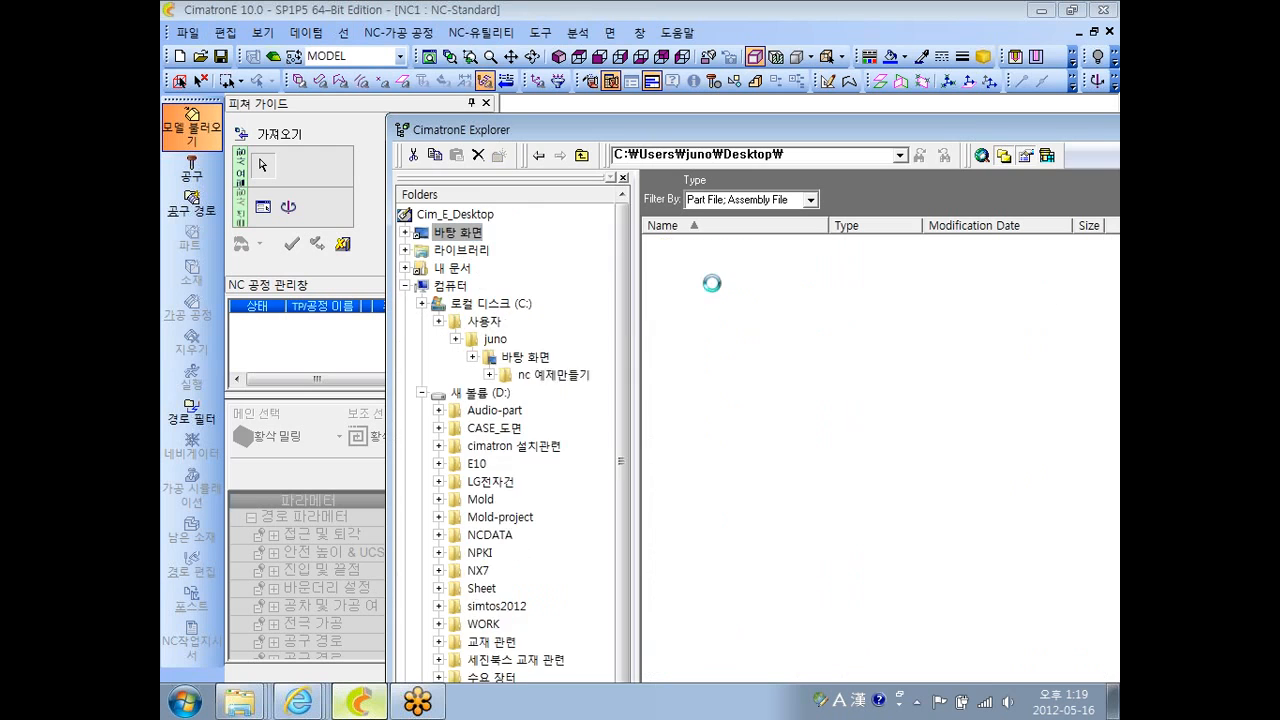
click(707, 428)
click(709, 411)
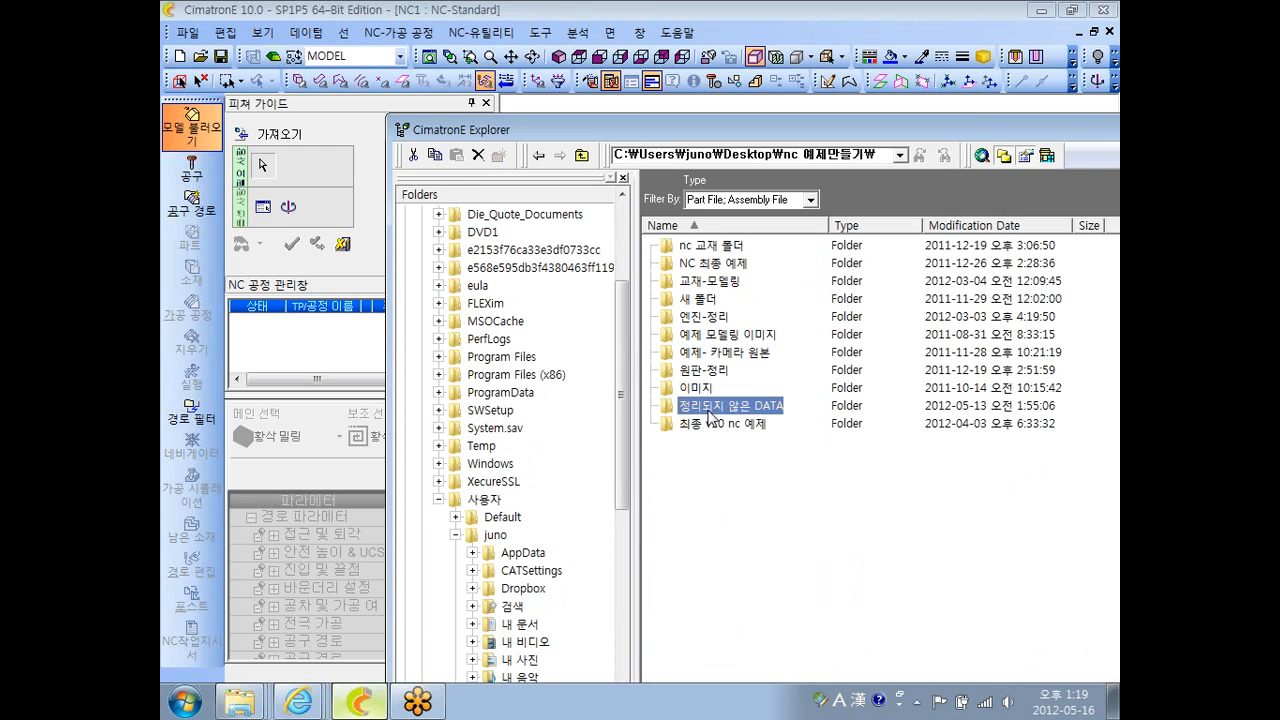
double_click(709, 411)
double_click(716, 248)
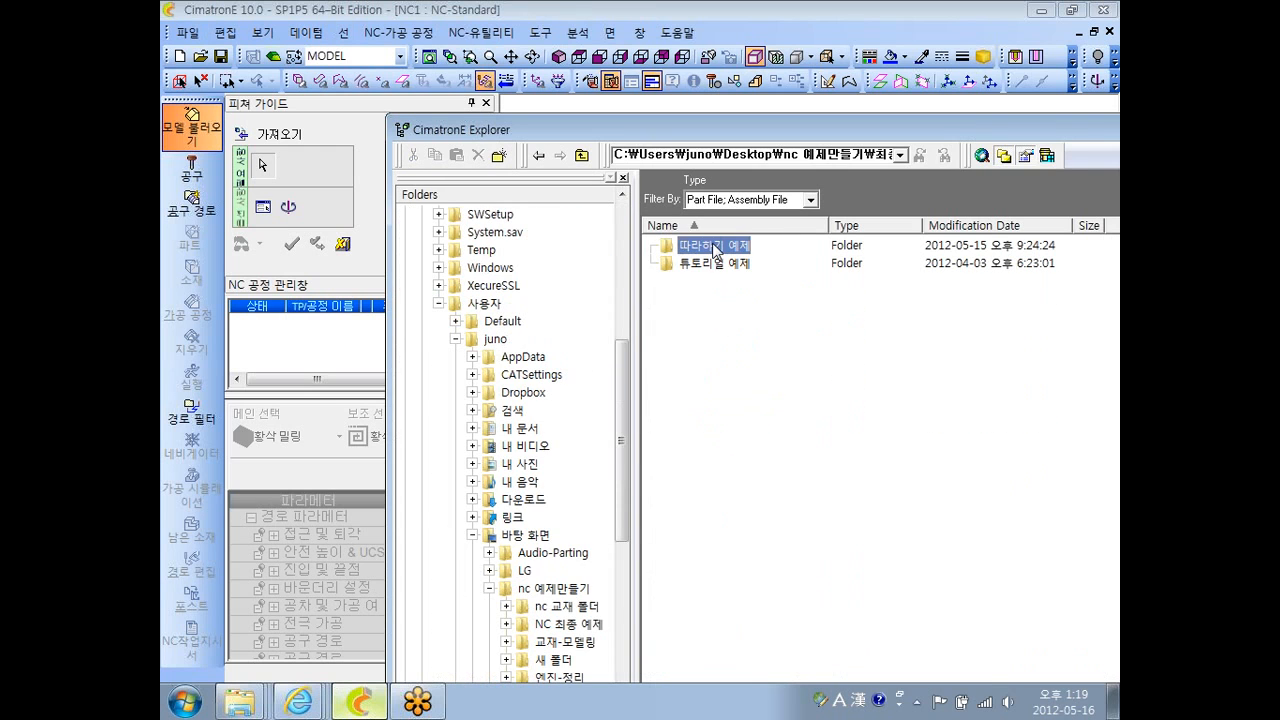
- Load model-3 (engine).elt into the NC document, placed with the reference model's model UCS
click(702, 266)
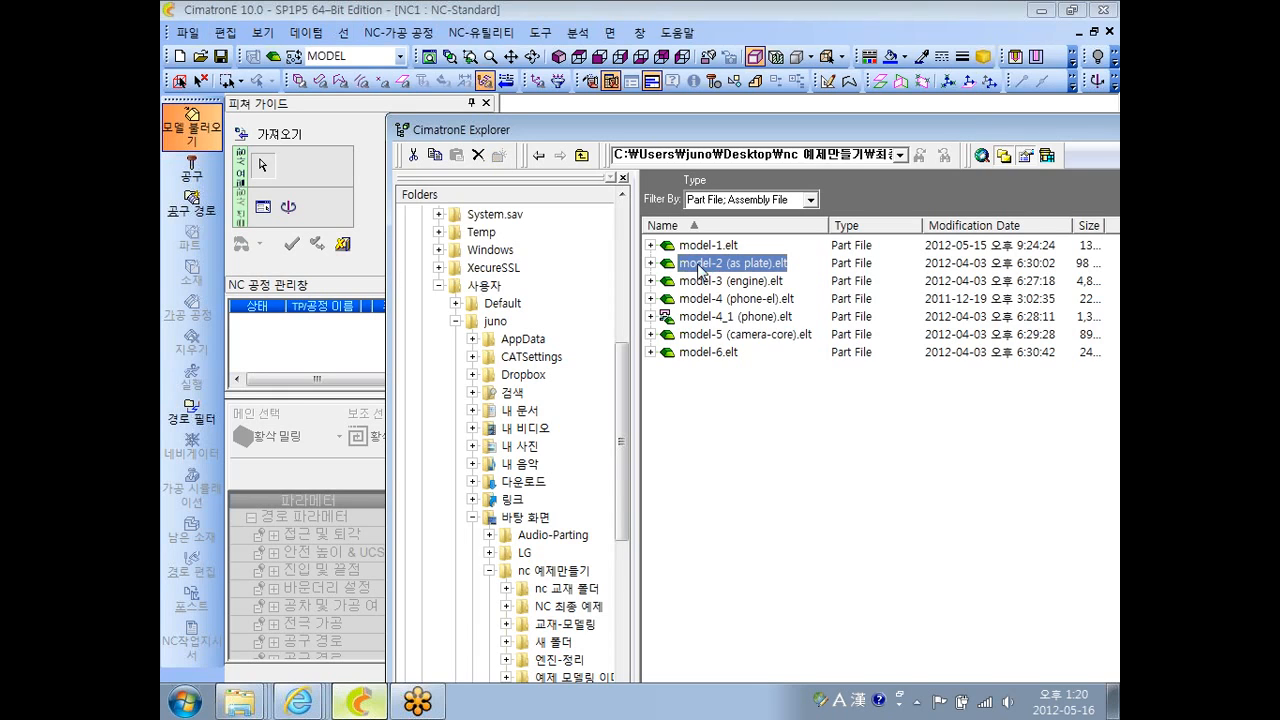
click(694, 280)
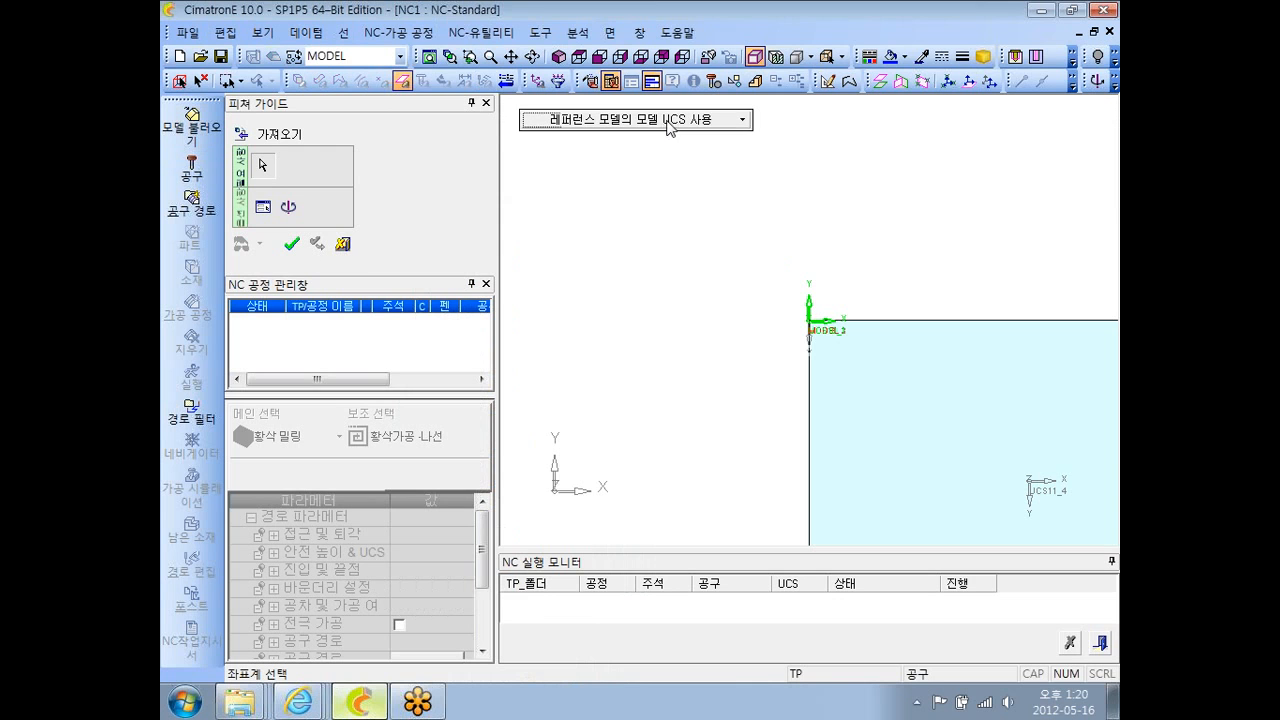
click(292, 245)
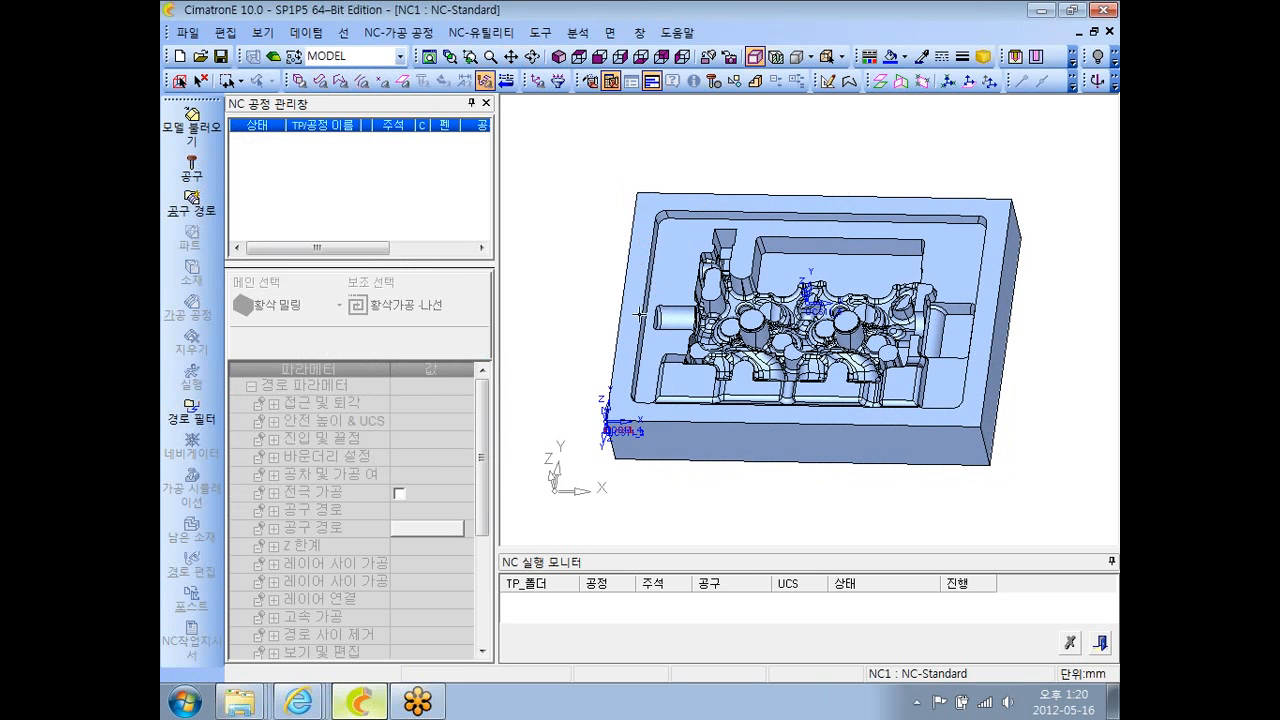
ctrl+right_drag(674, 383, 656, 312)
ctrl+middle_drag(656, 312, 678, 294)
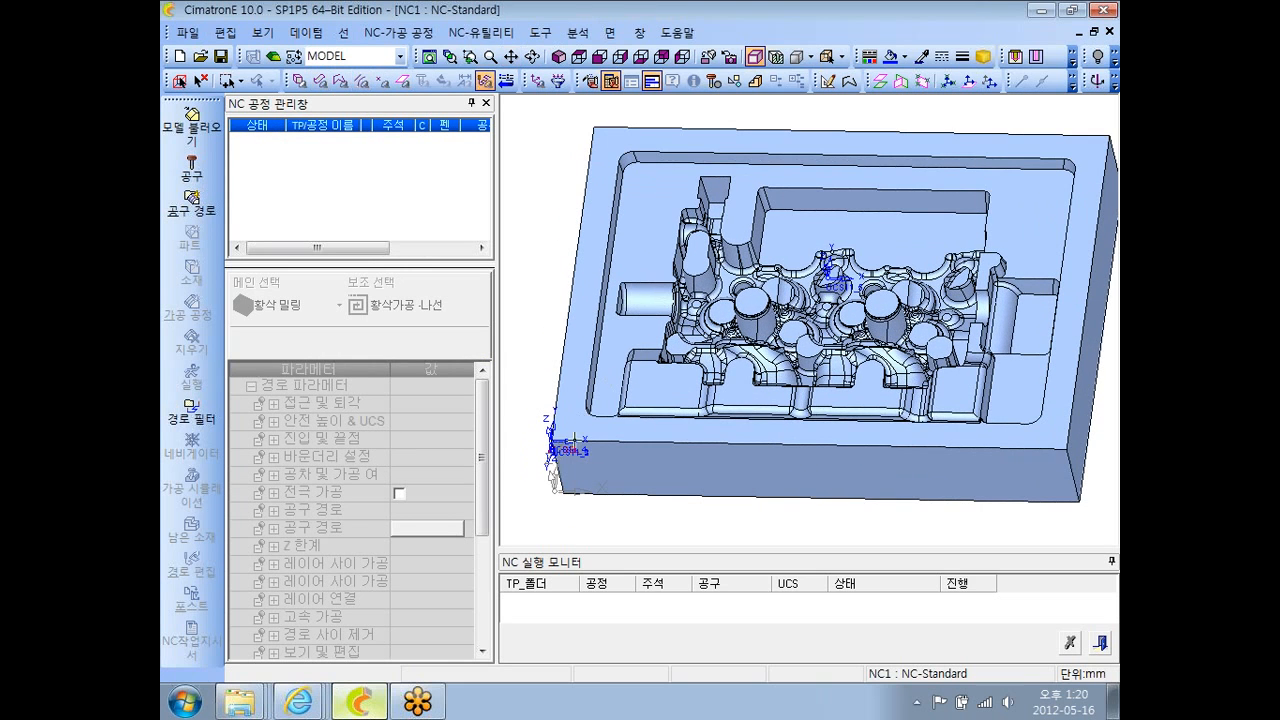
- List all UCSs of the active component and hide UCS11_1 through UCS11_5, keeping MODEL displayed
click(538, 84)
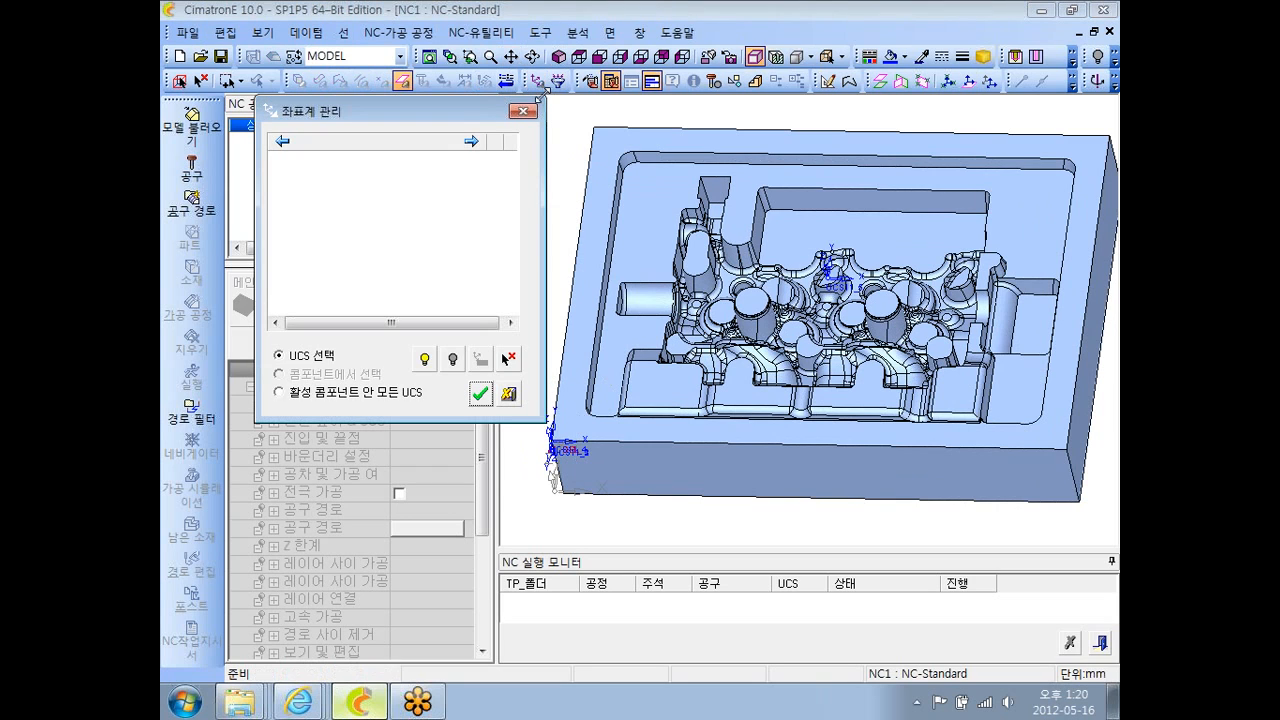
click(373, 394)
click(479, 179)
click(479, 197)
click(479, 215)
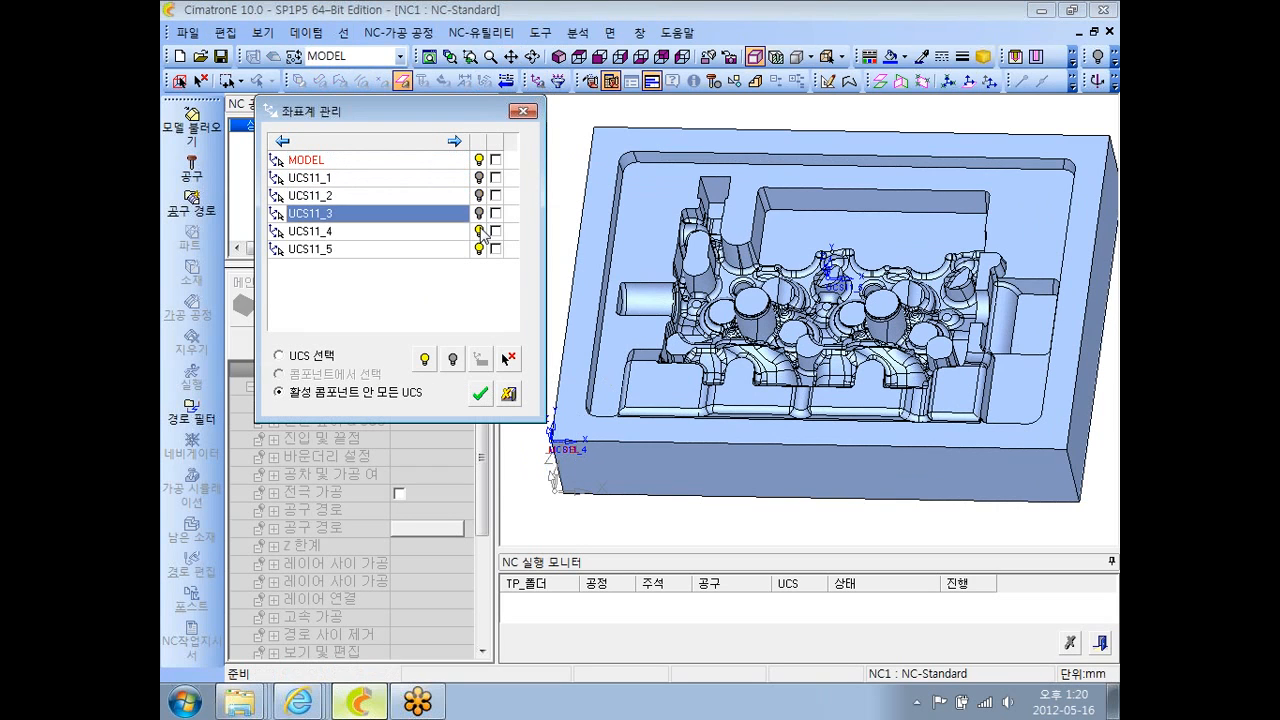
click(479, 233)
click(479, 253)
click(480, 393)
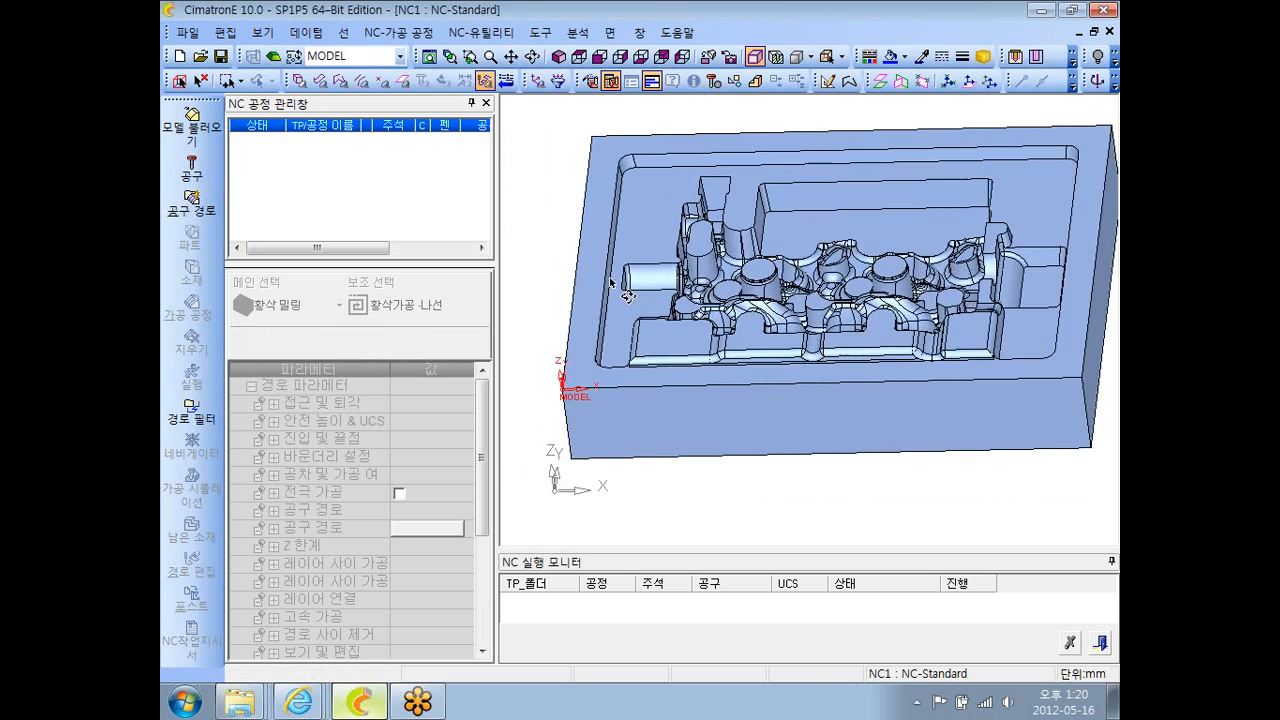
- Create a geometry-based UCS at the block's rear right top corner
ctrl+drag(648, 298, 601, 295)
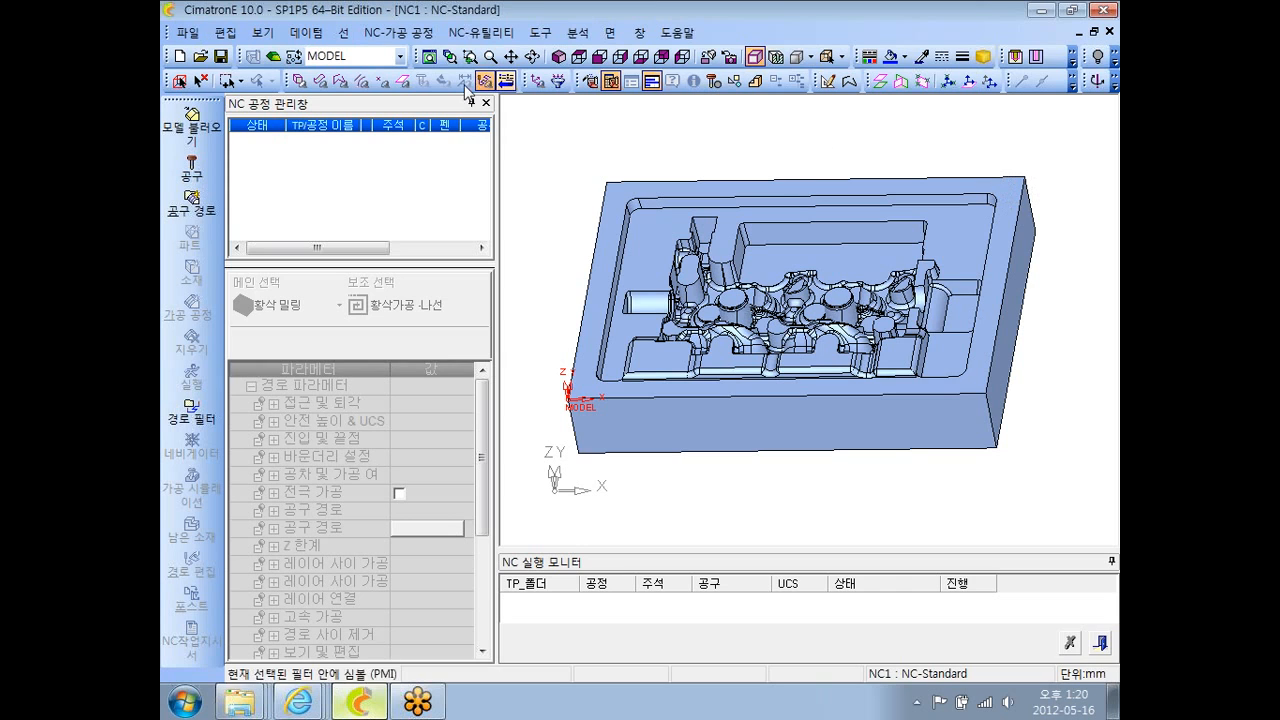
click(307, 32)
mouse_move(322, 77)
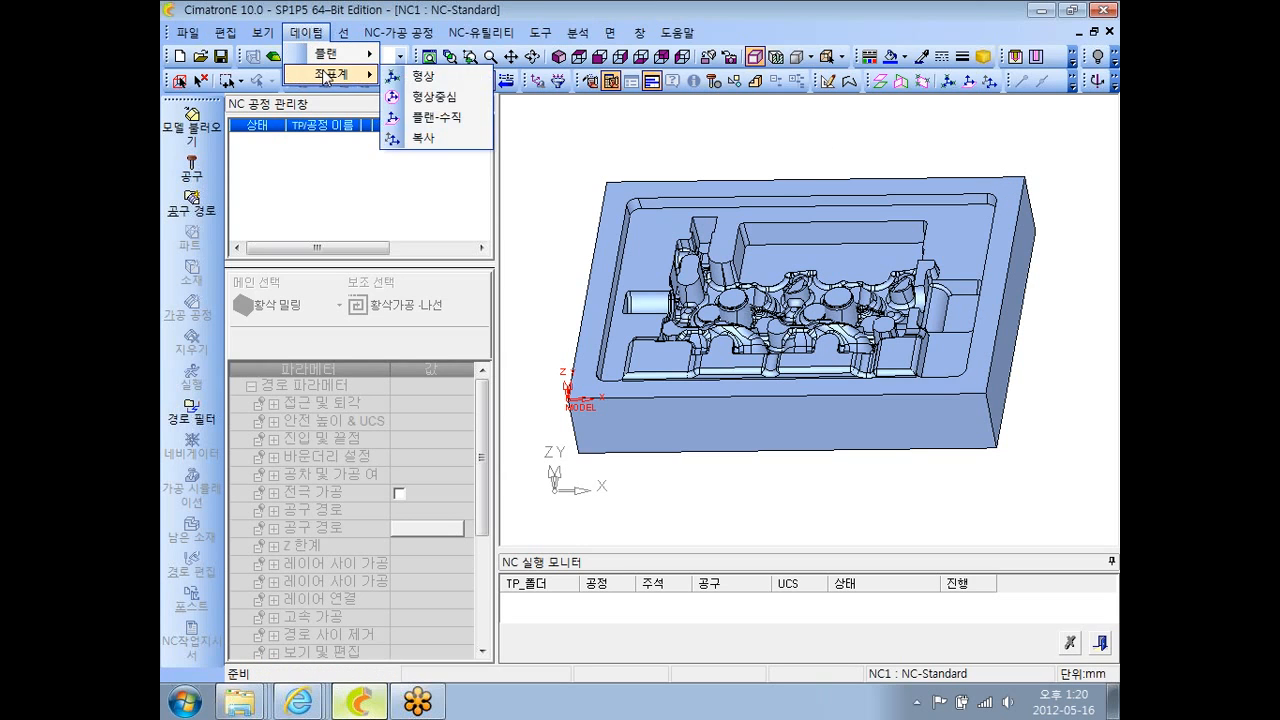
click(412, 77)
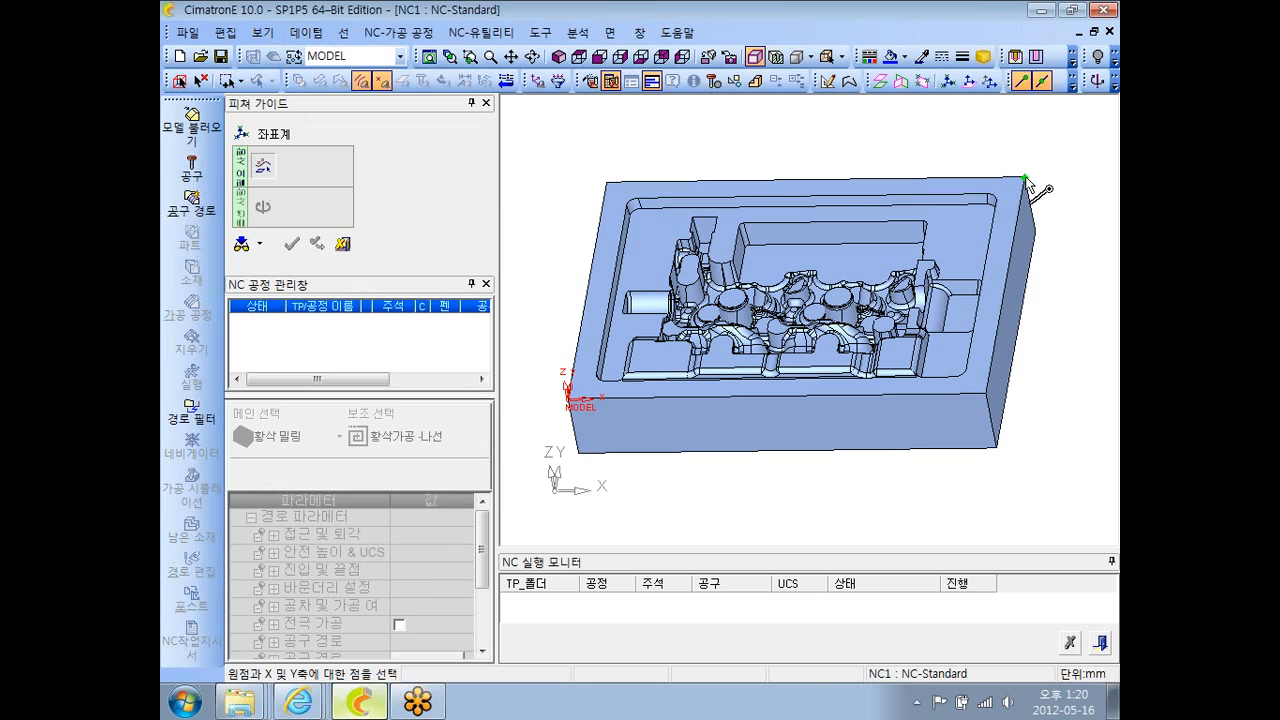
click(1025, 178)
middle_click(932, 150)
click(932, 150)
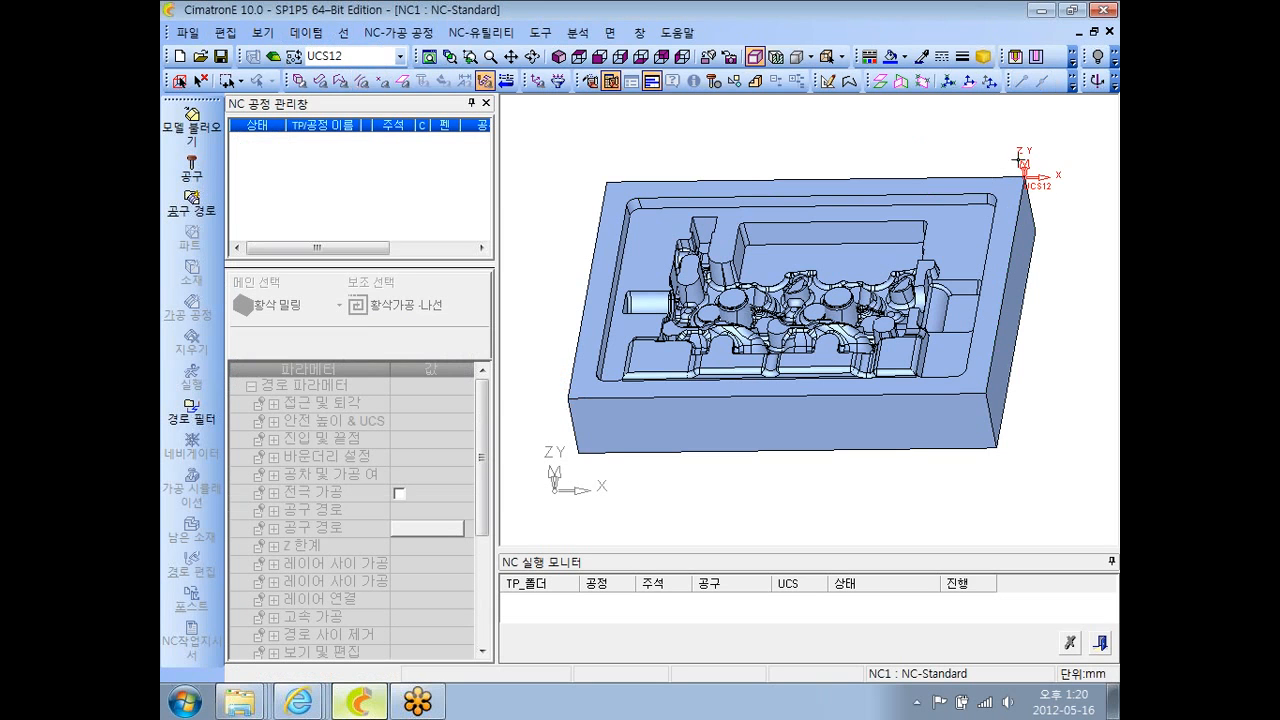
- Set UCS activation on creation (생성 좌표계 활성) to 아니오 under NC > Environment > CAM_Mode_Interaction and apply the preferences
click(540, 32)
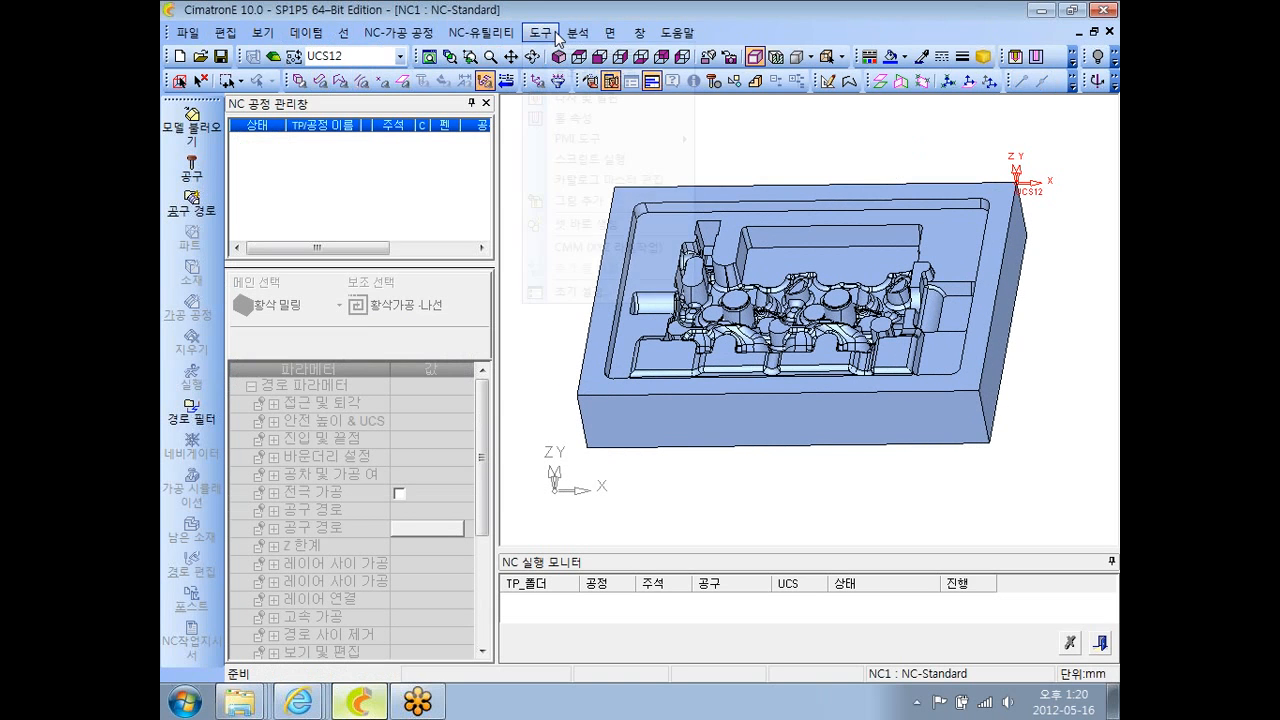
click(573, 275)
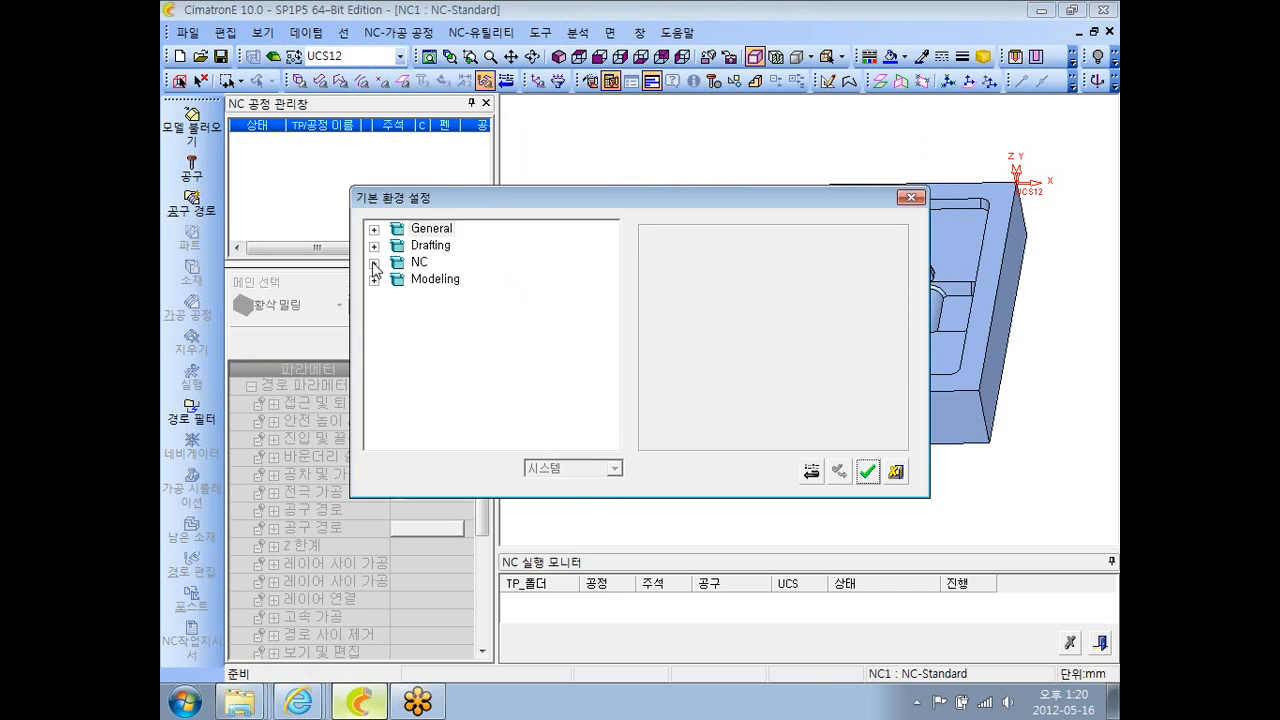
click(374, 262)
click(468, 298)
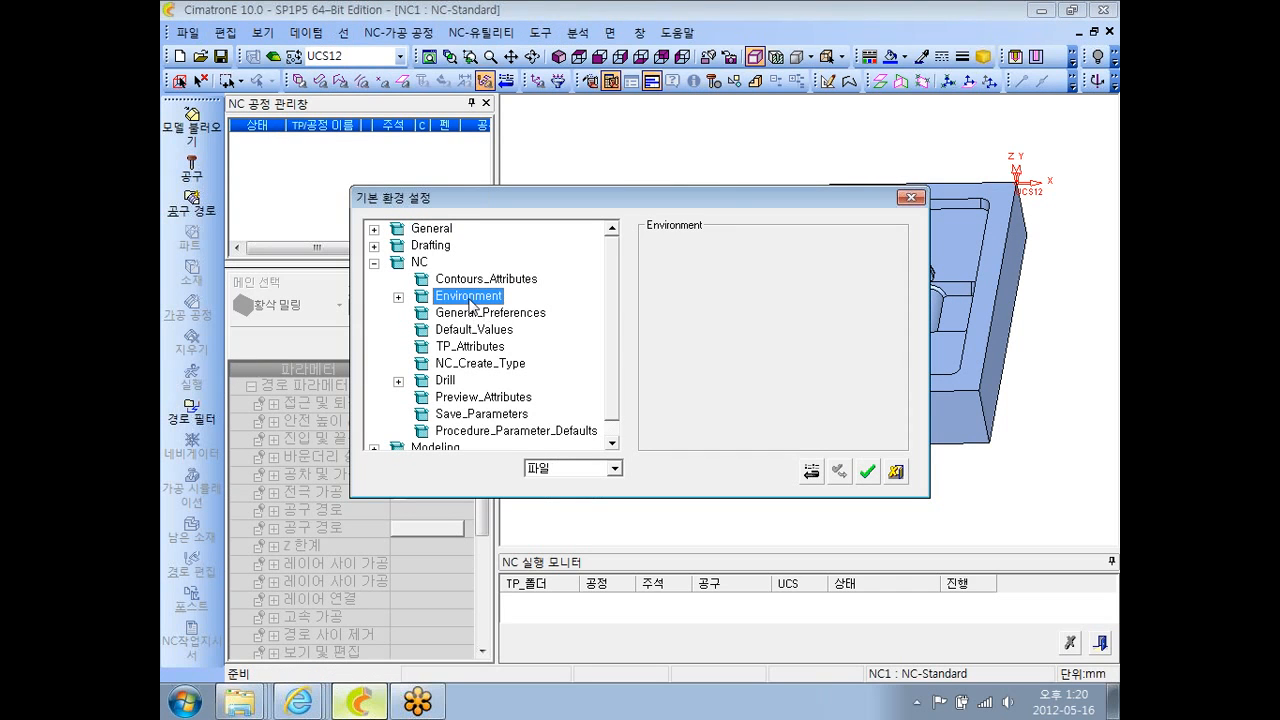
double_click(469, 300)
click(466, 314)
click(941, 302)
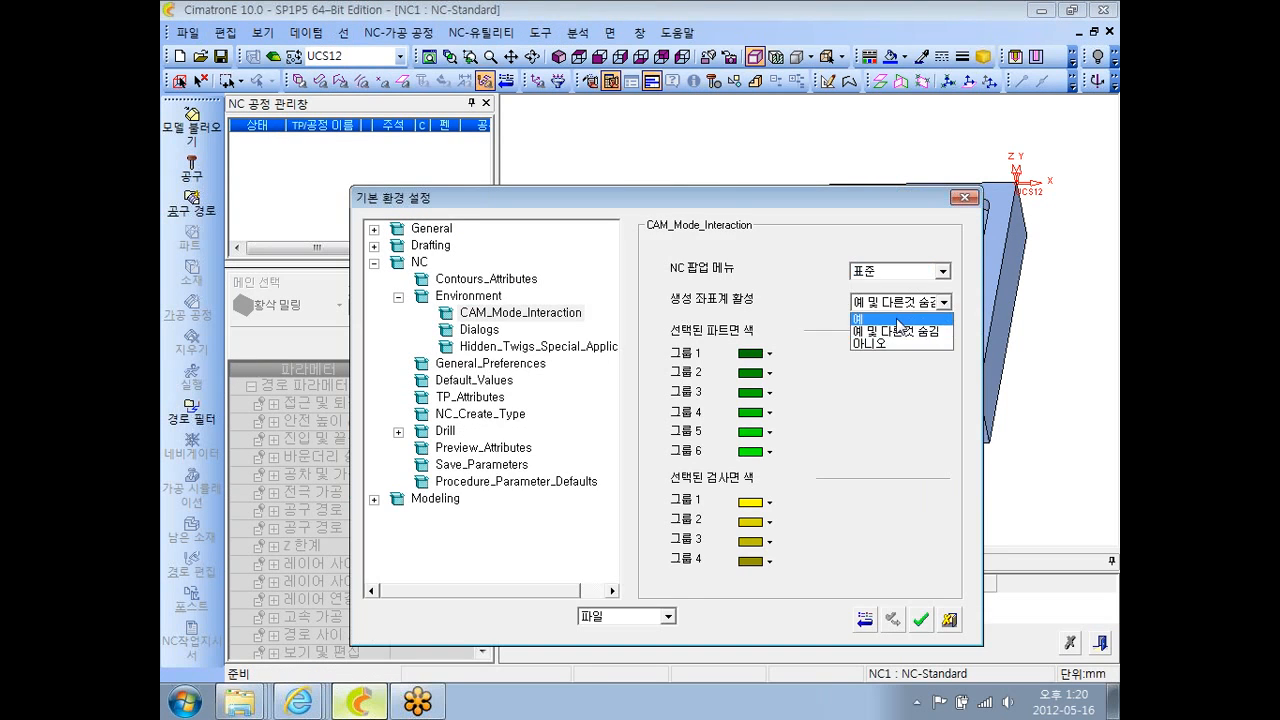
click(895, 344)
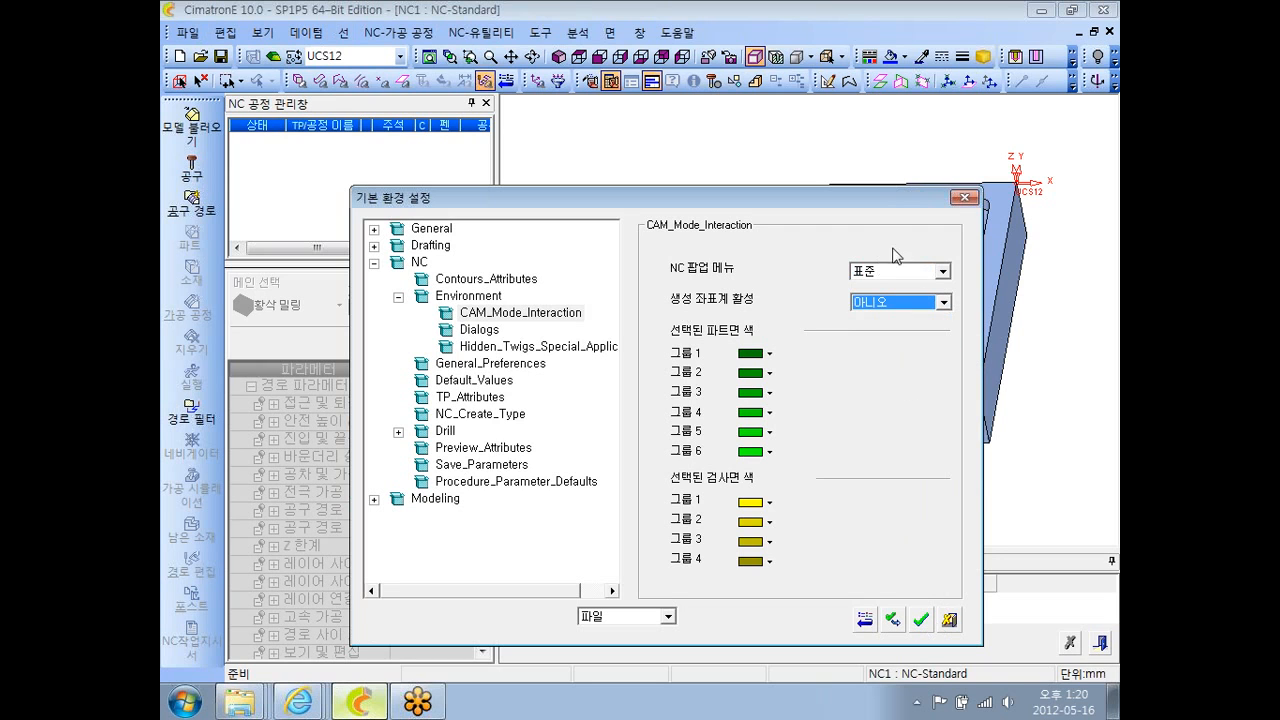
click(922, 622)
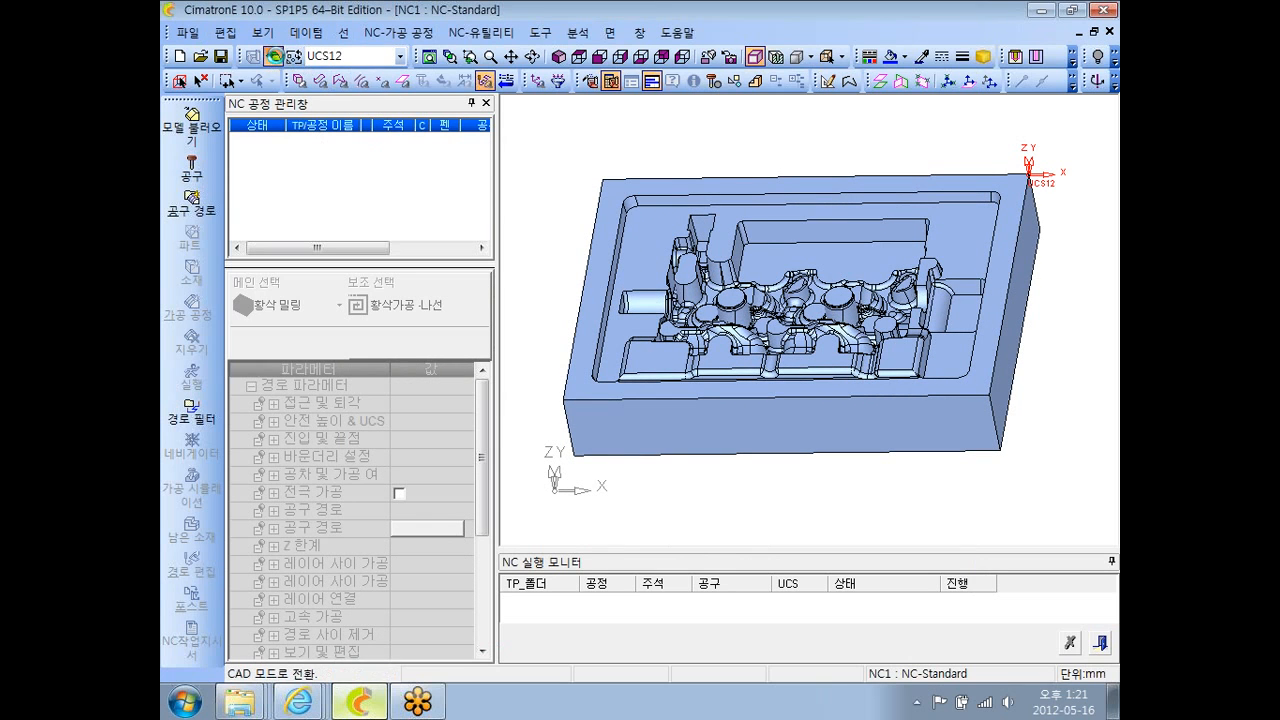
- Remove UCS12 in CAD mode, and redisplay the MODEL UCS back in NC mode
click(273, 56)
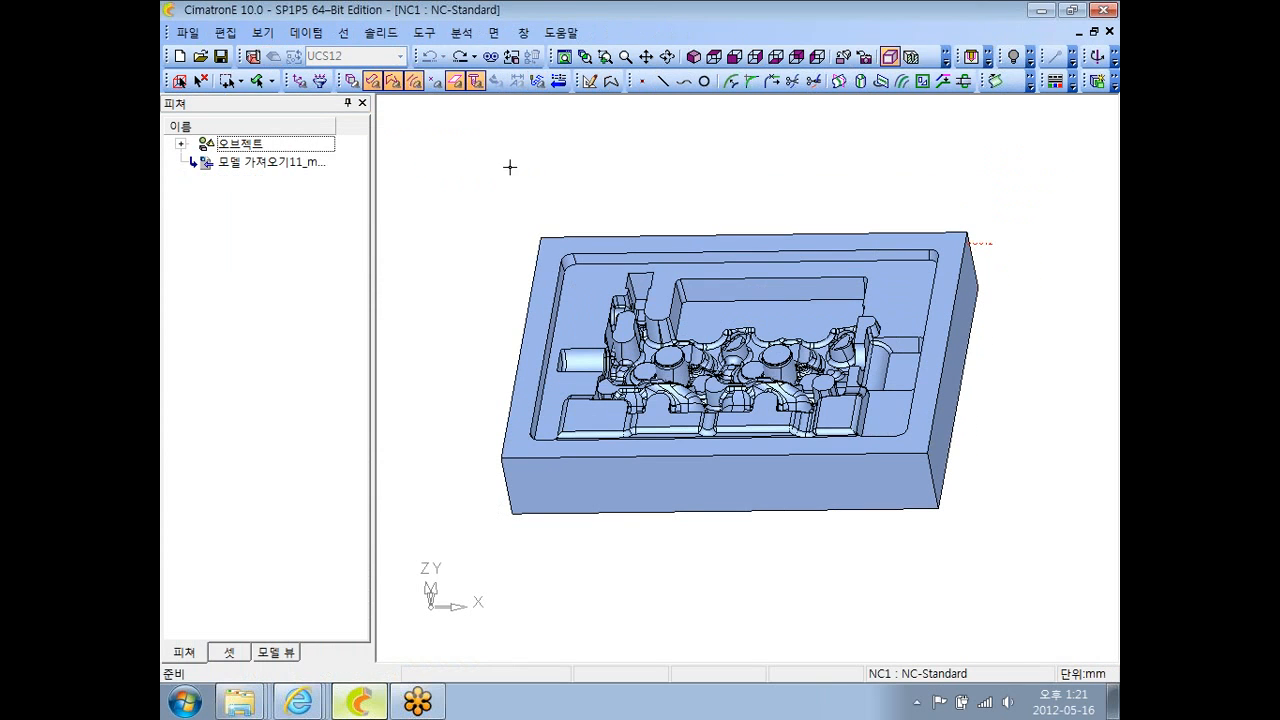
click(253, 58)
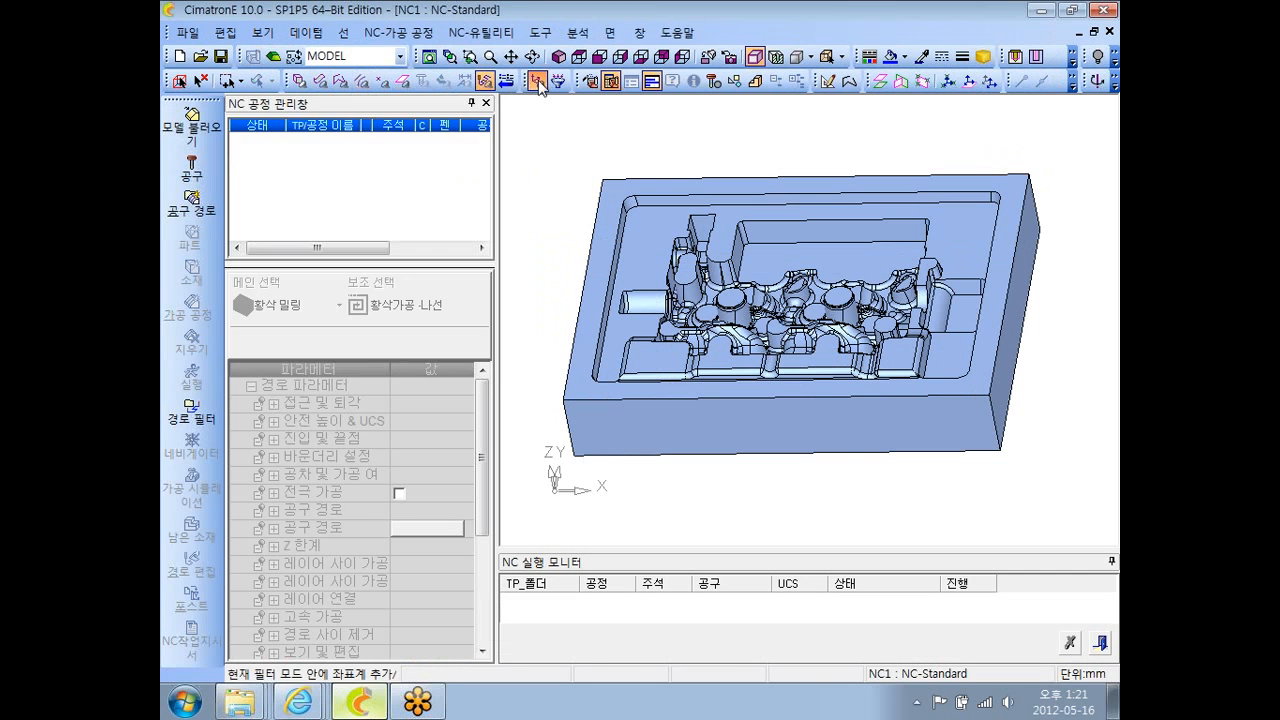
click(538, 80)
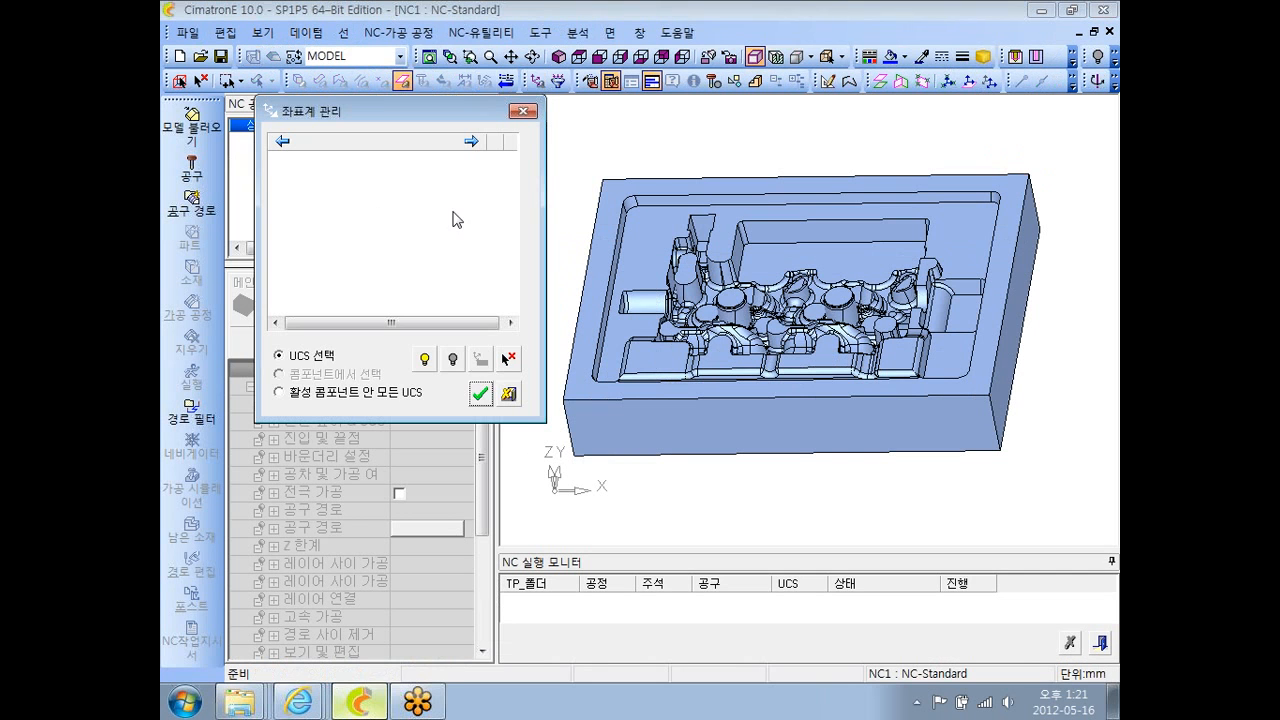
click(372, 393)
click(478, 163)
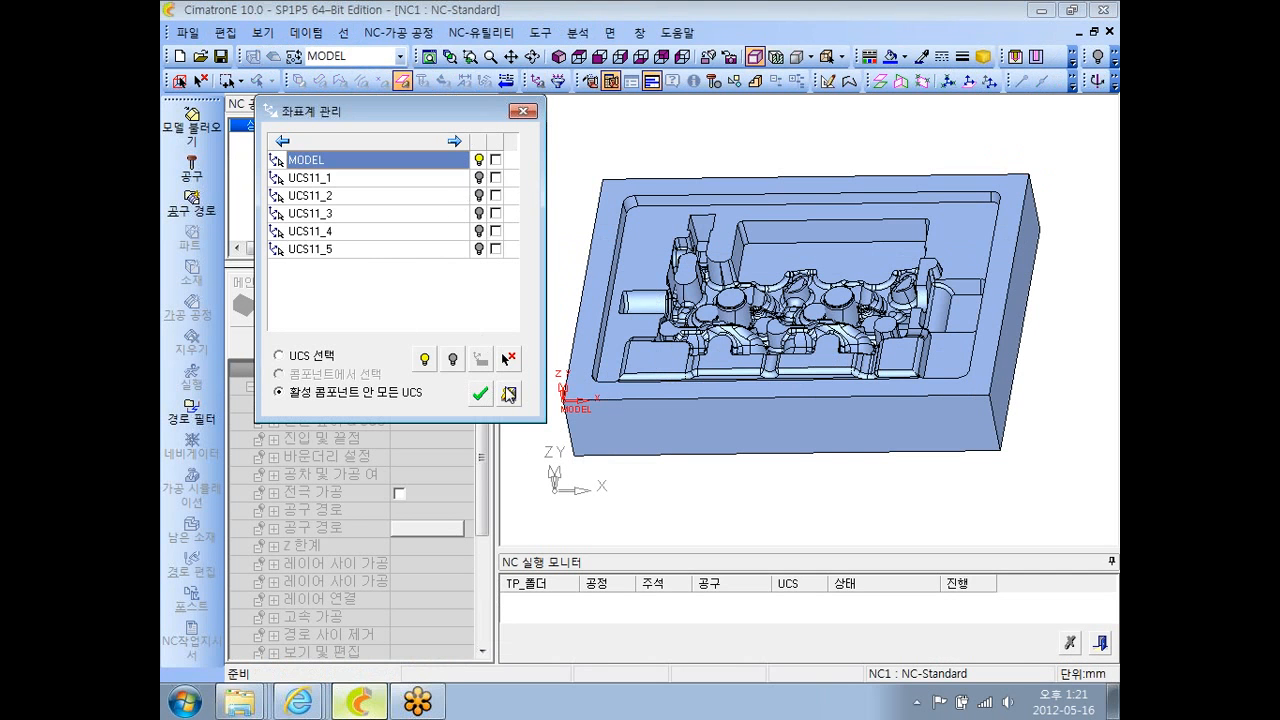
click(506, 390)
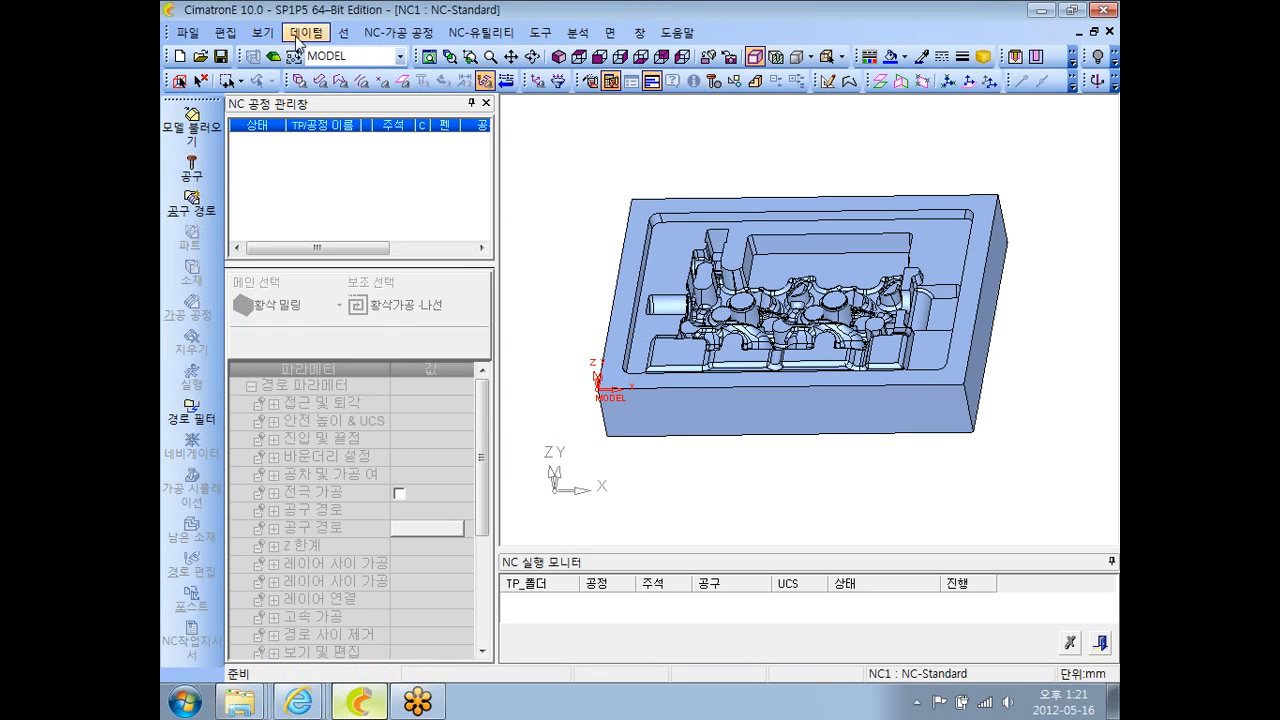
- Create a geometry-based UCS at the block's rear right top corner with automatic activation switched off
click(306, 32)
click(425, 76)
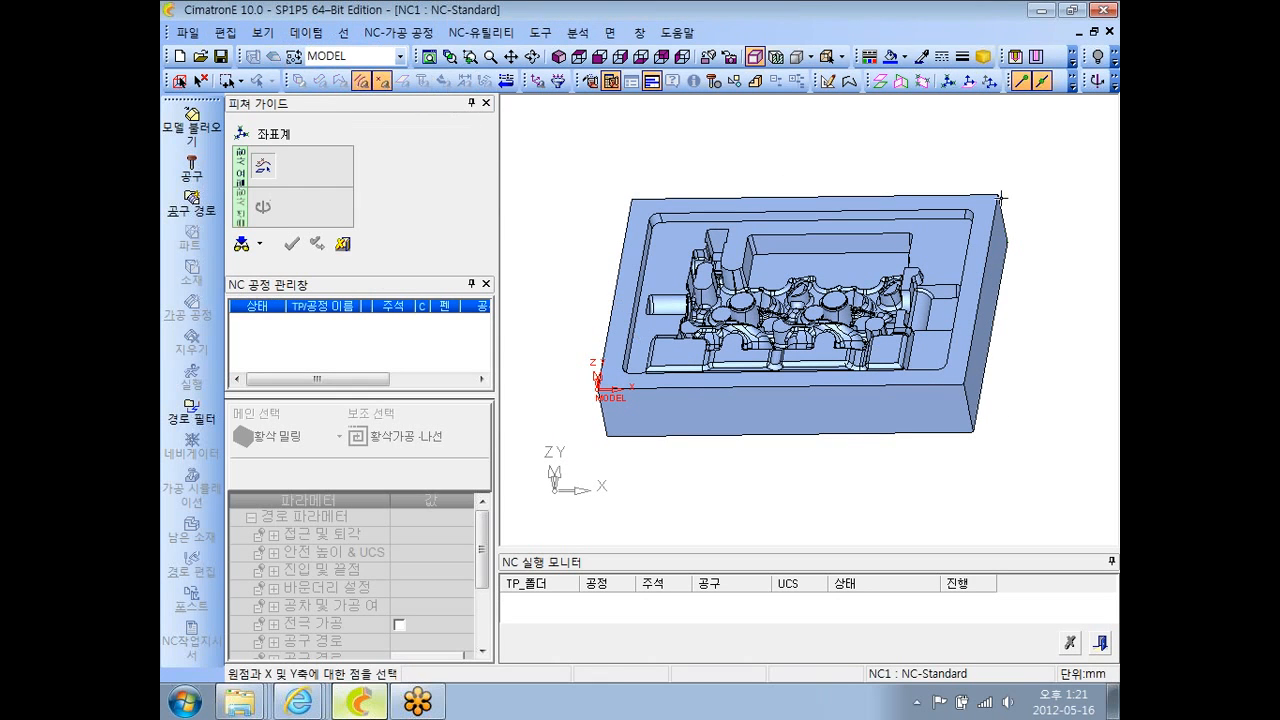
click(996, 194)
middle_click(901, 166)
click(908, 163)
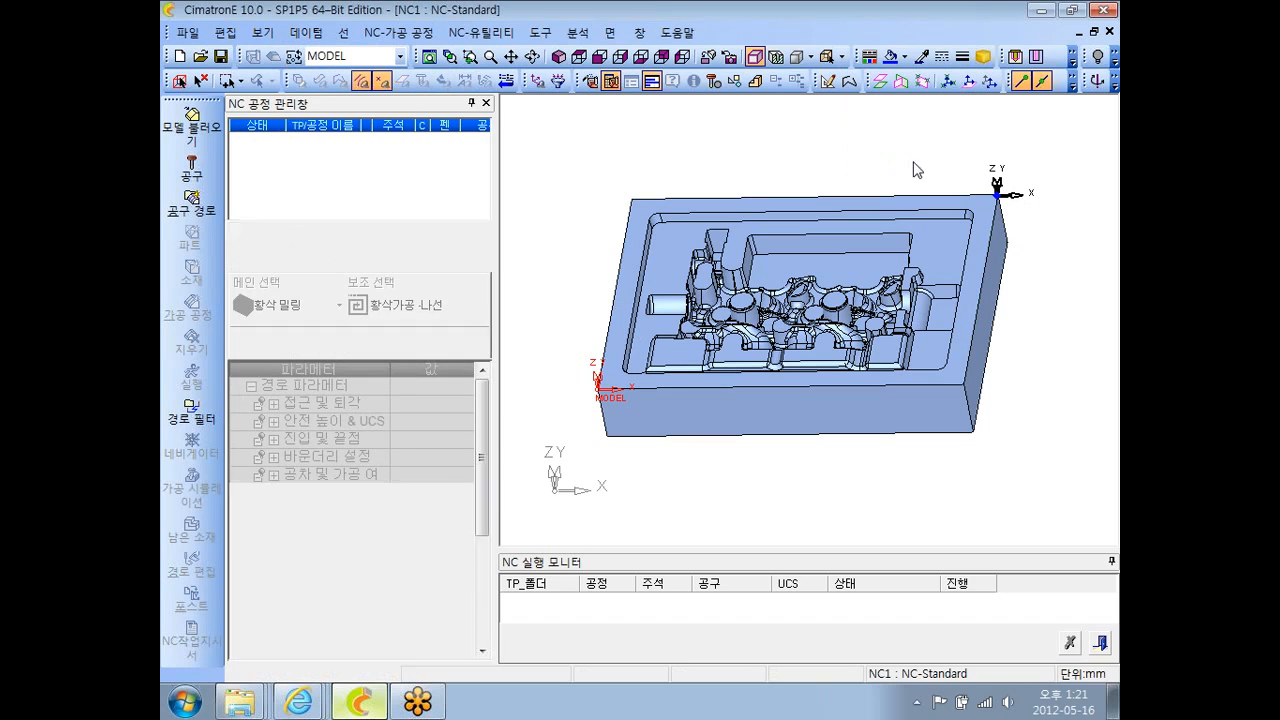
- Make UCS13 the active coordinate system for machining
click(400, 57)
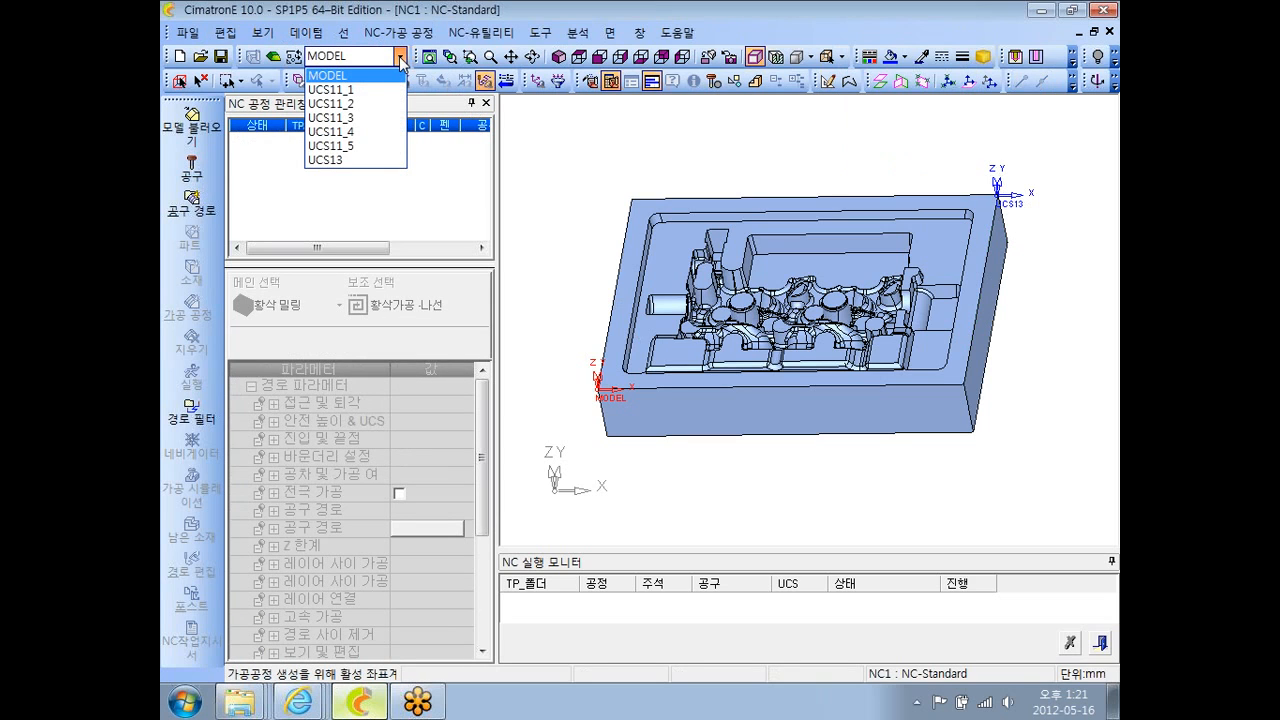
click(366, 159)
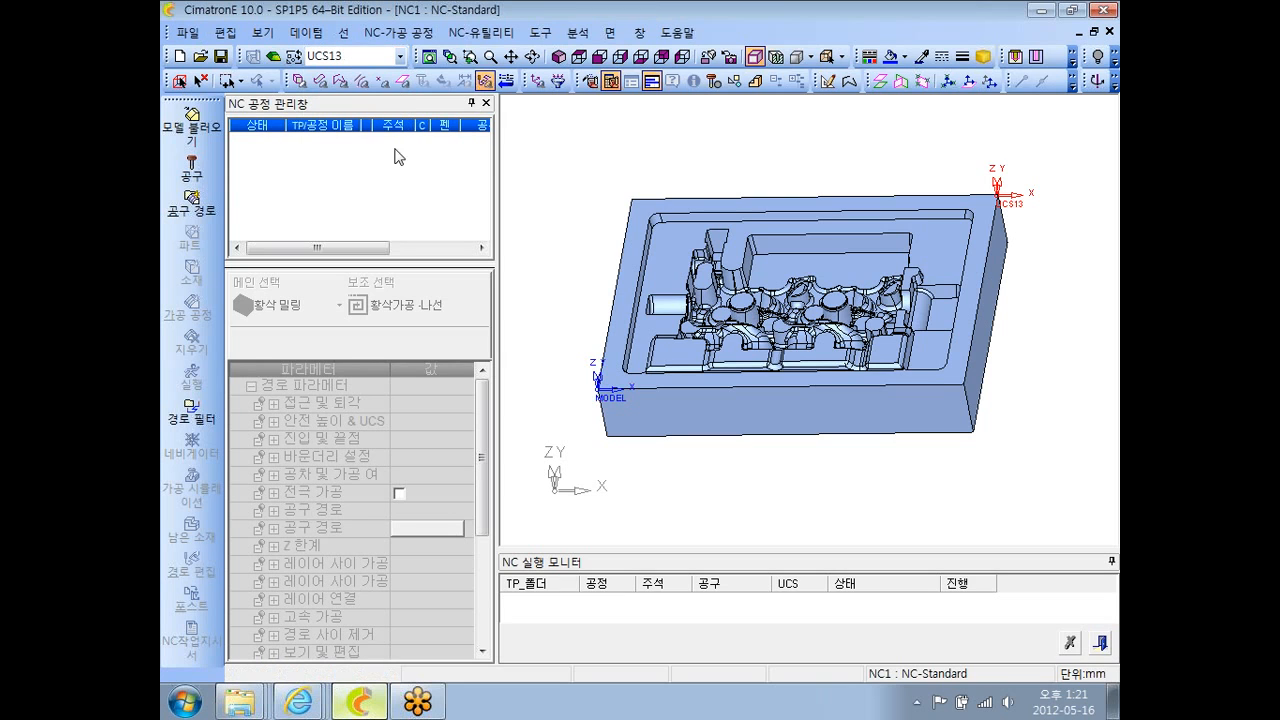
scroll(618, 392, up, 1)
scroll(618, 392, down, 2)
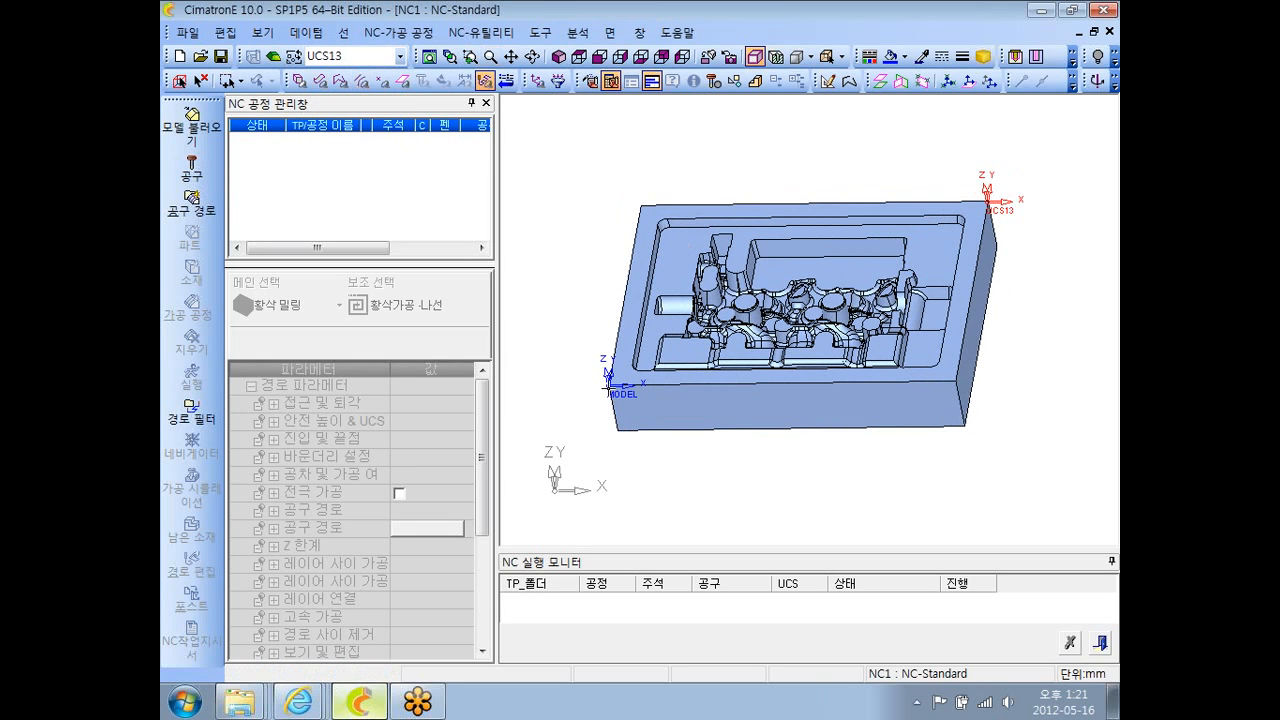
- List all UCSs of the active component and hide the MODEL UCS
click(537, 80)
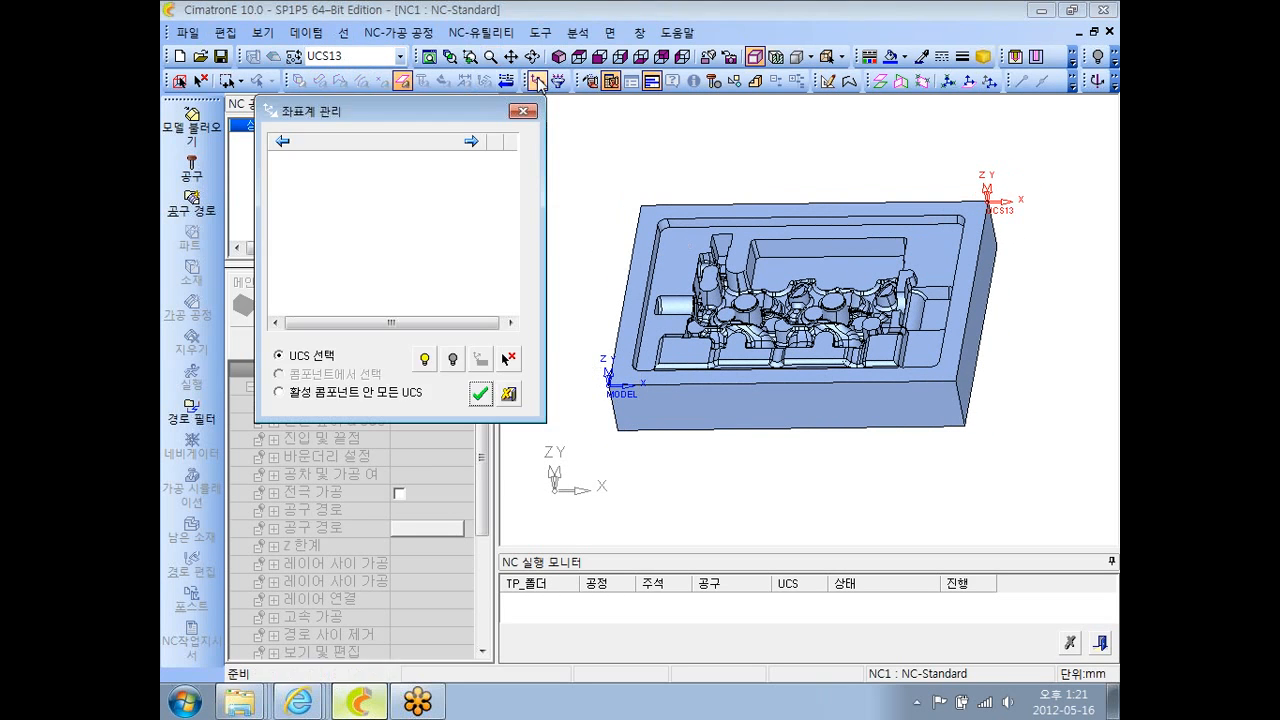
click(405, 393)
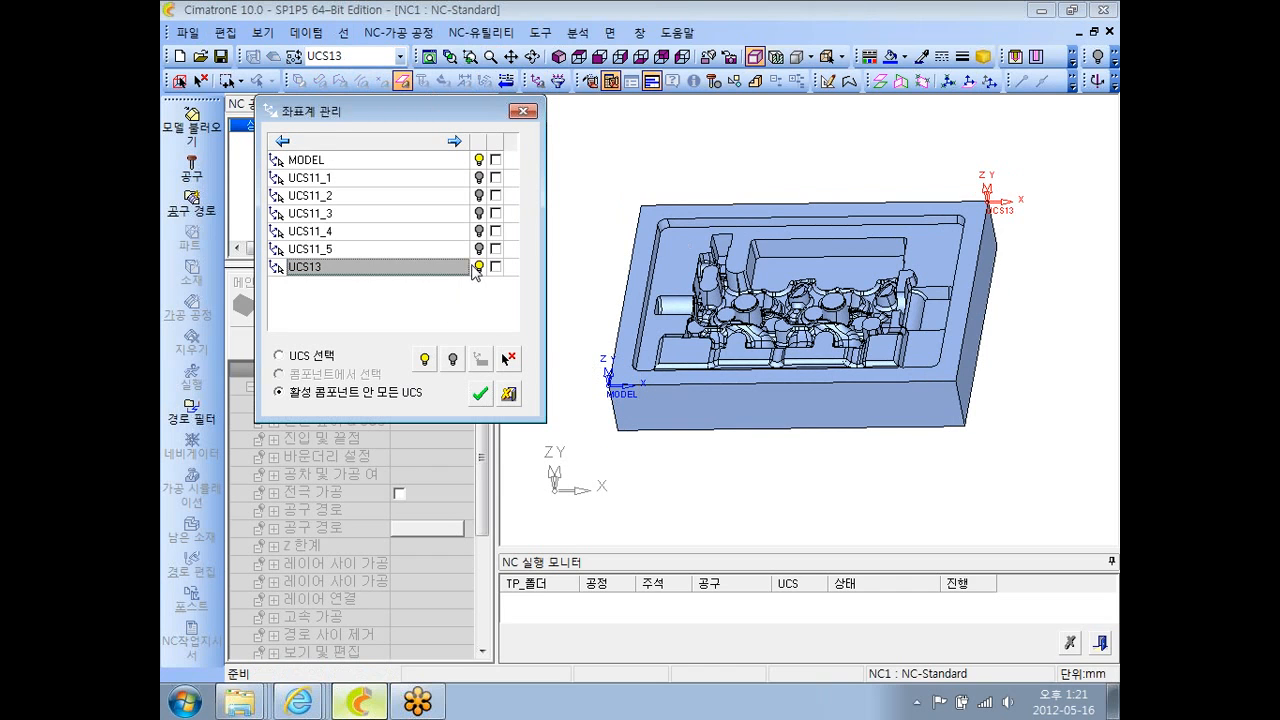
click(487, 162)
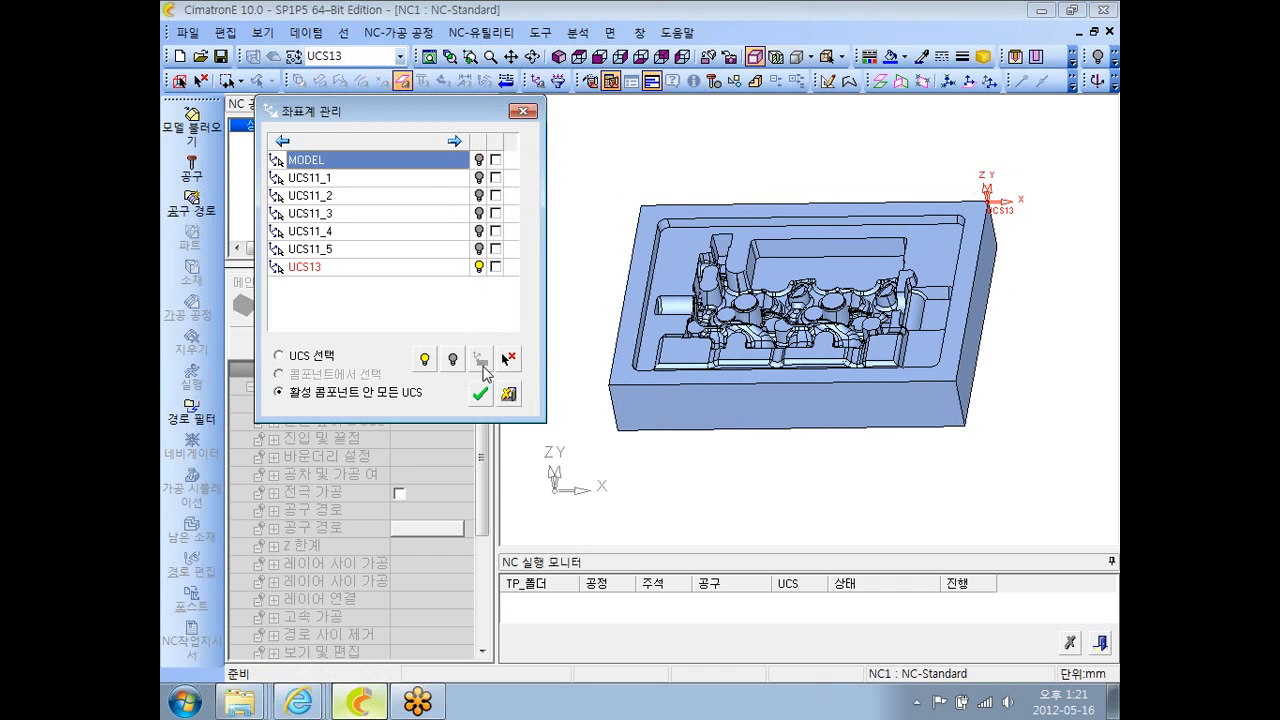
click(480, 393)
- Set UCS activation on creation (생성 좌표계 활성) to 예 under NC > Environment > CAM_Mode_Interaction and apply the preferences
click(540, 32)
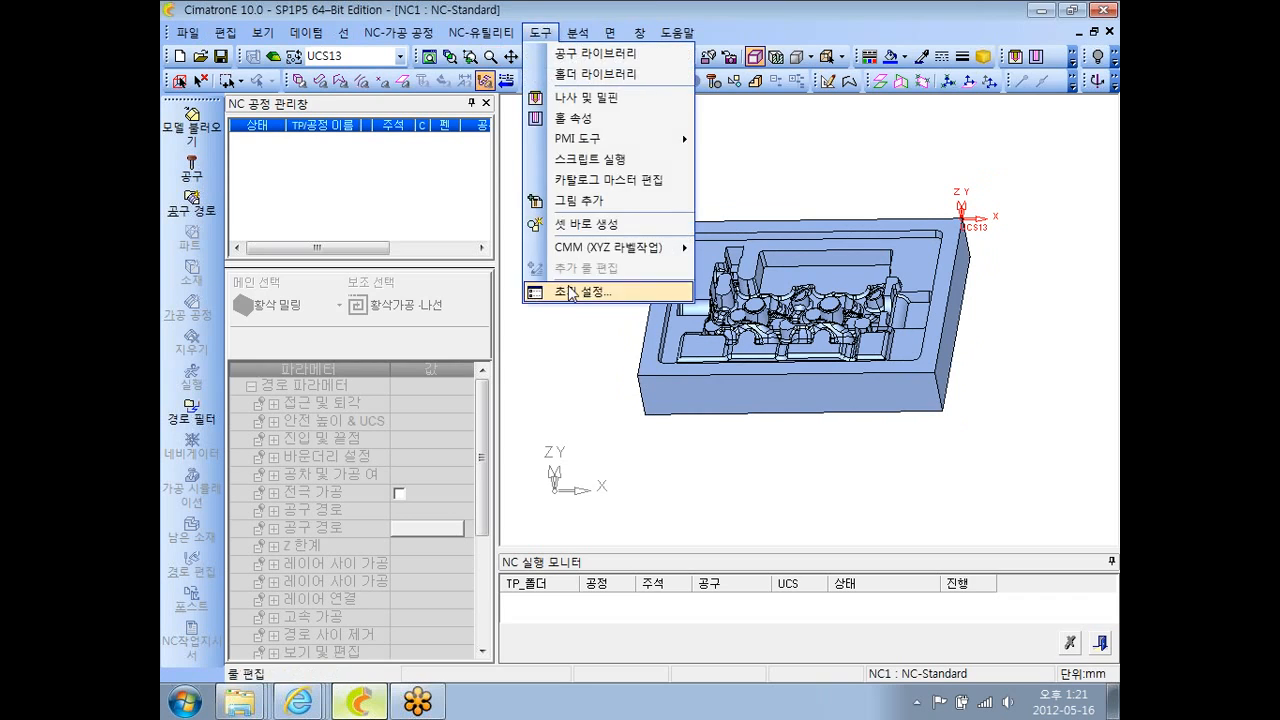
click(575, 289)
click(374, 262)
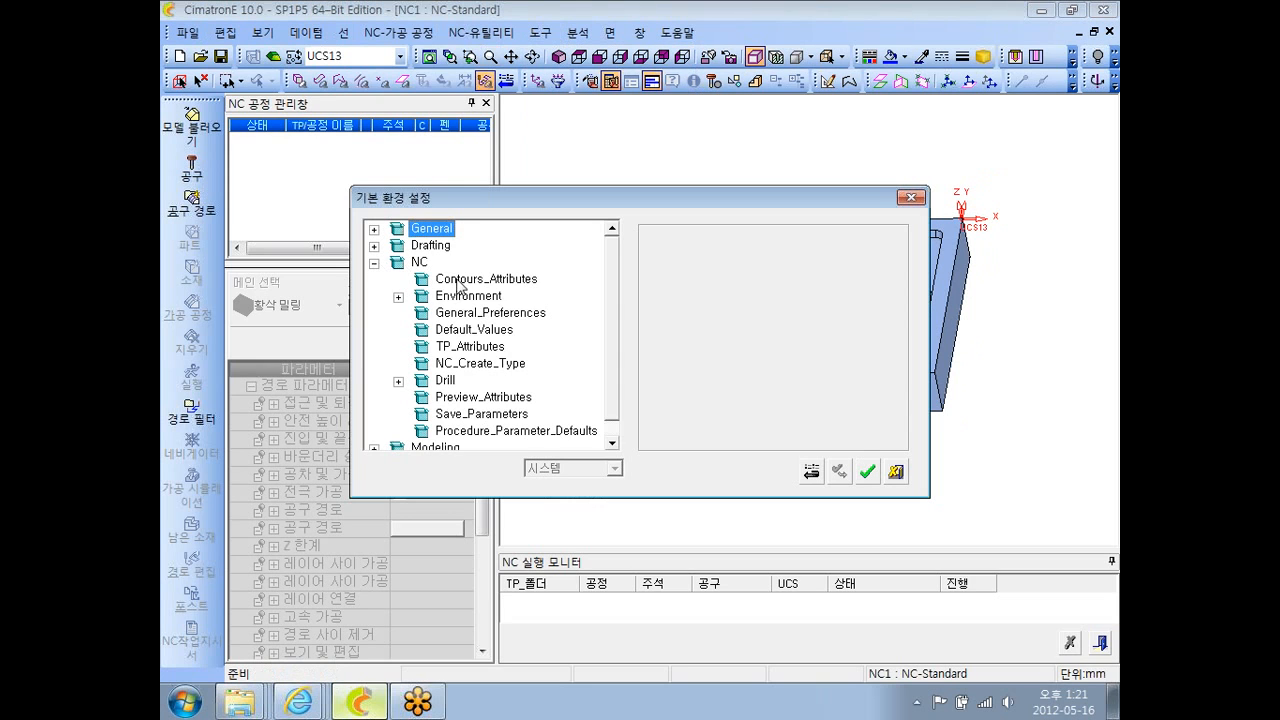
double_click(484, 297)
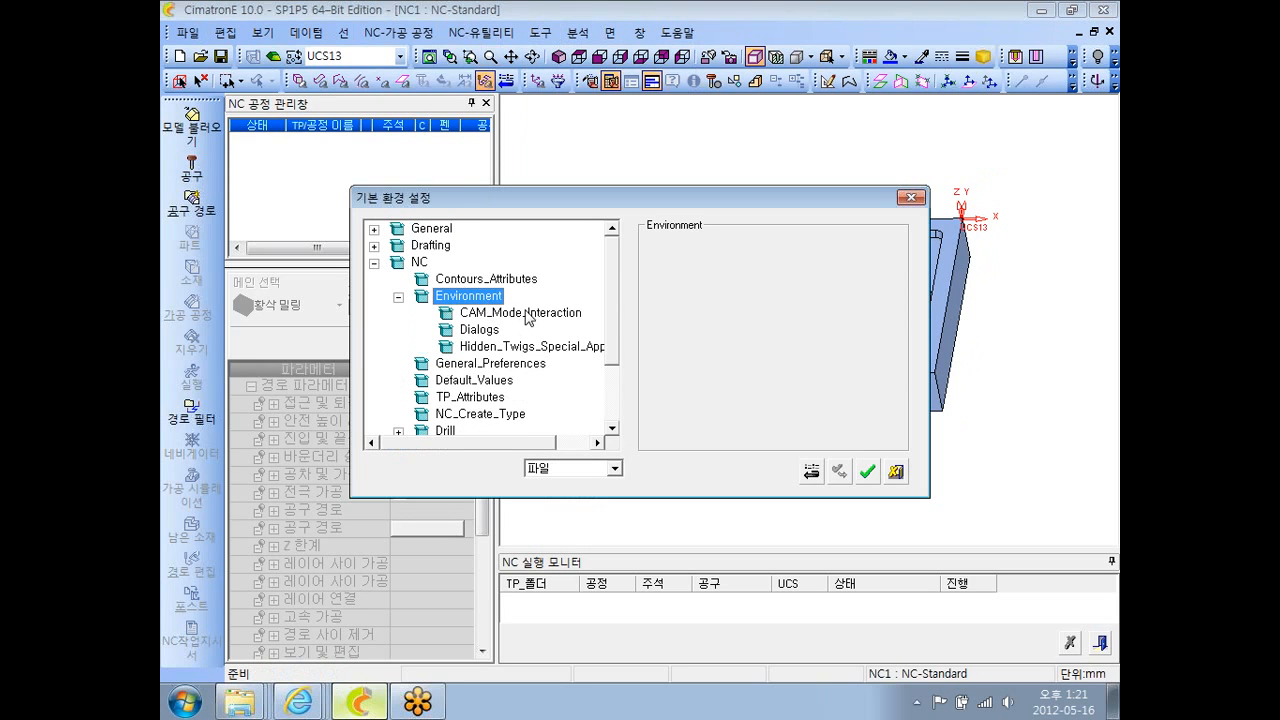
click(495, 313)
click(943, 303)
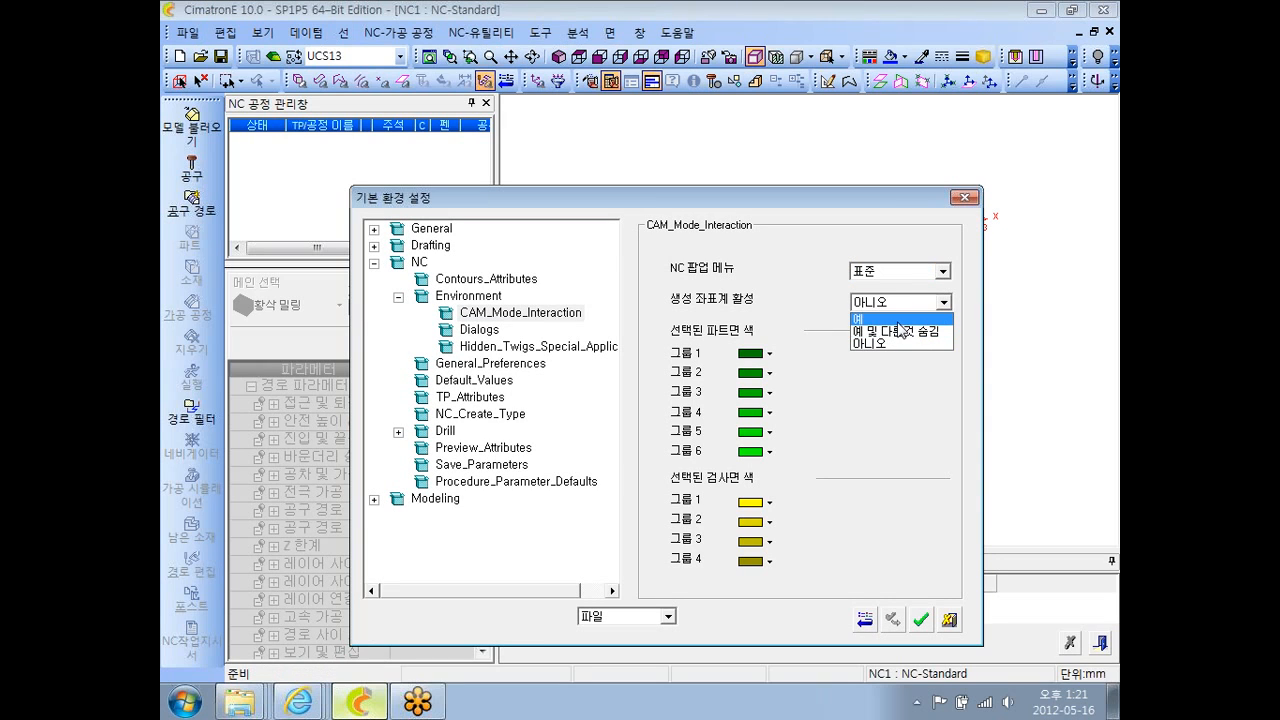
click(899, 319)
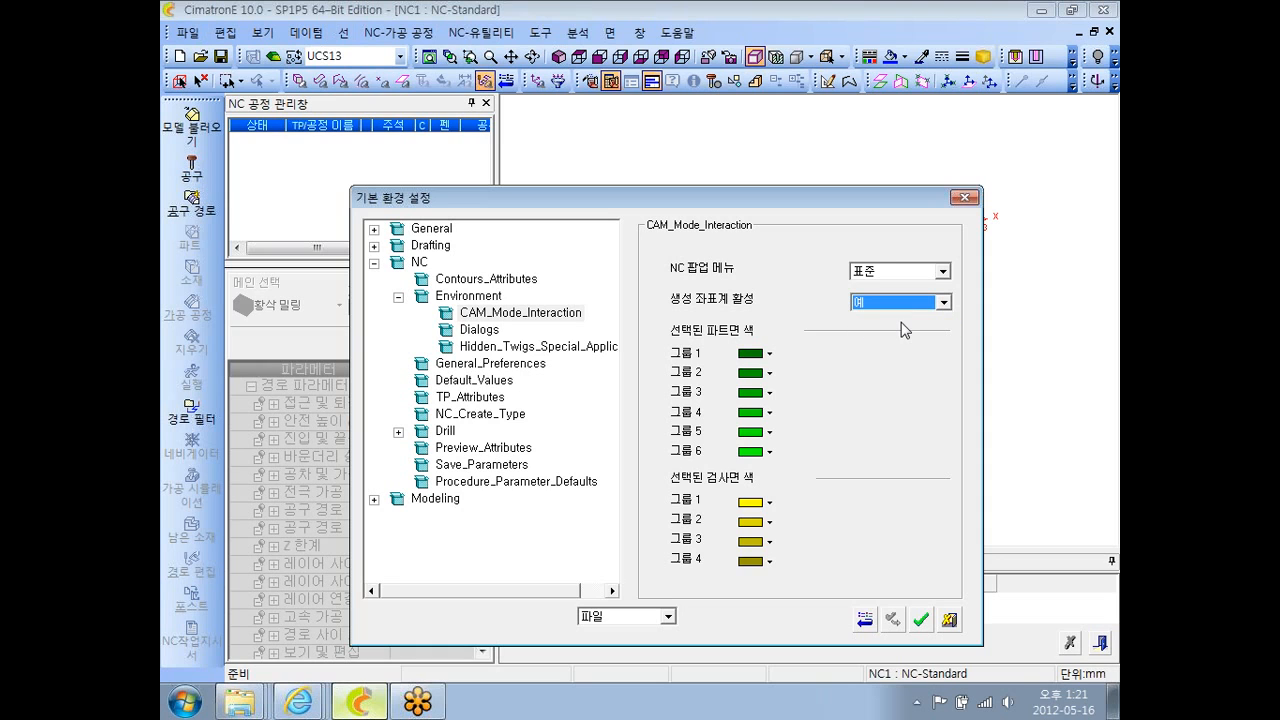
click(921, 621)
- Create a geometry-based UCS at the block's rear left top corner
click(306, 32)
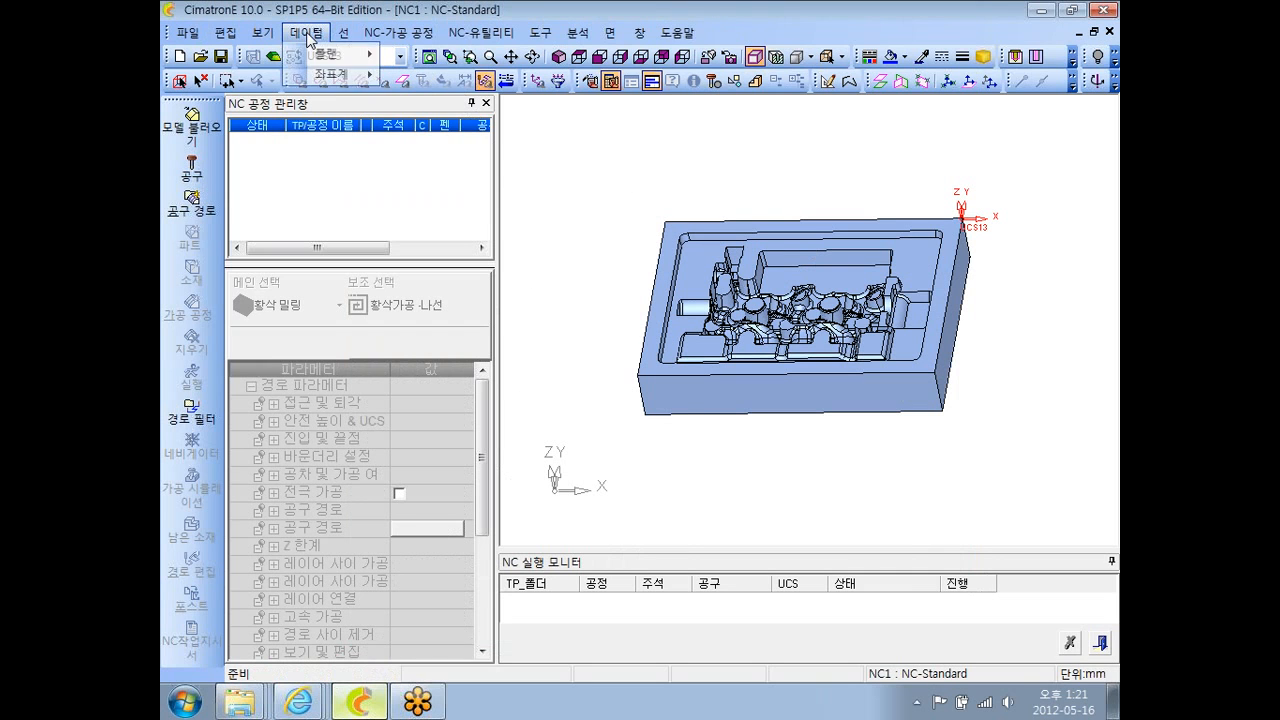
mouse_move(333, 60)
click(425, 78)
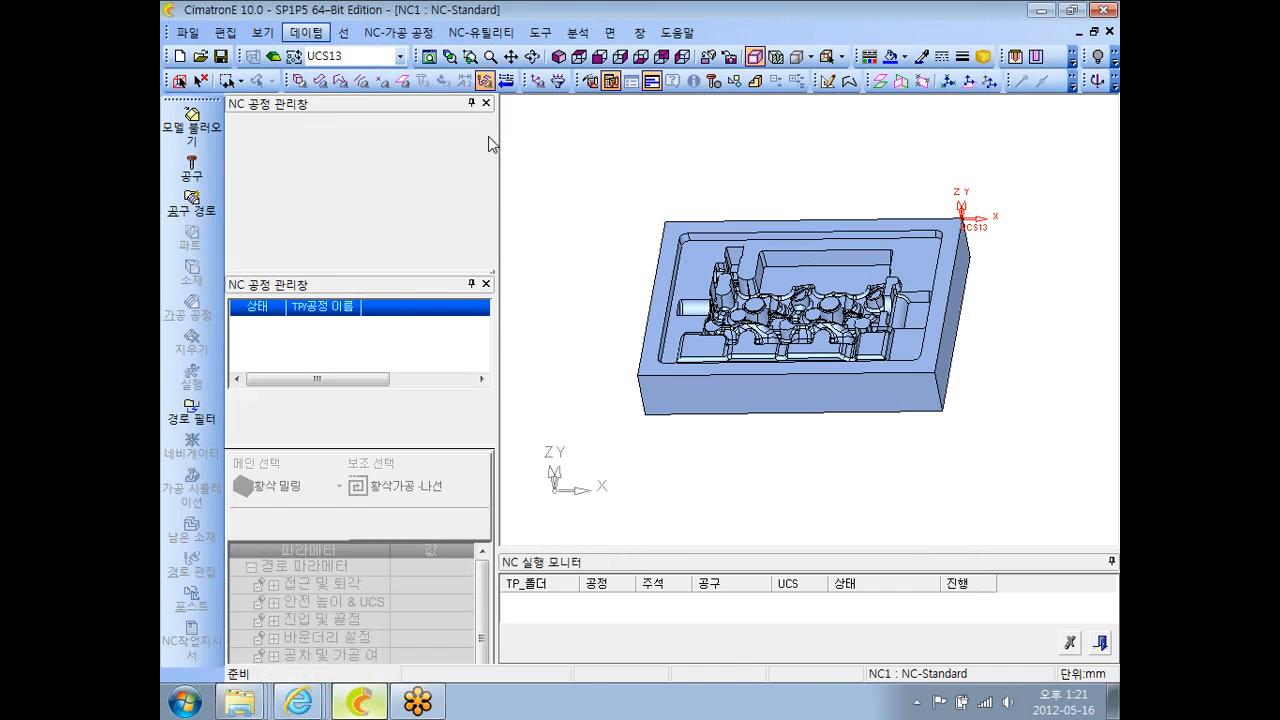
click(665, 220)
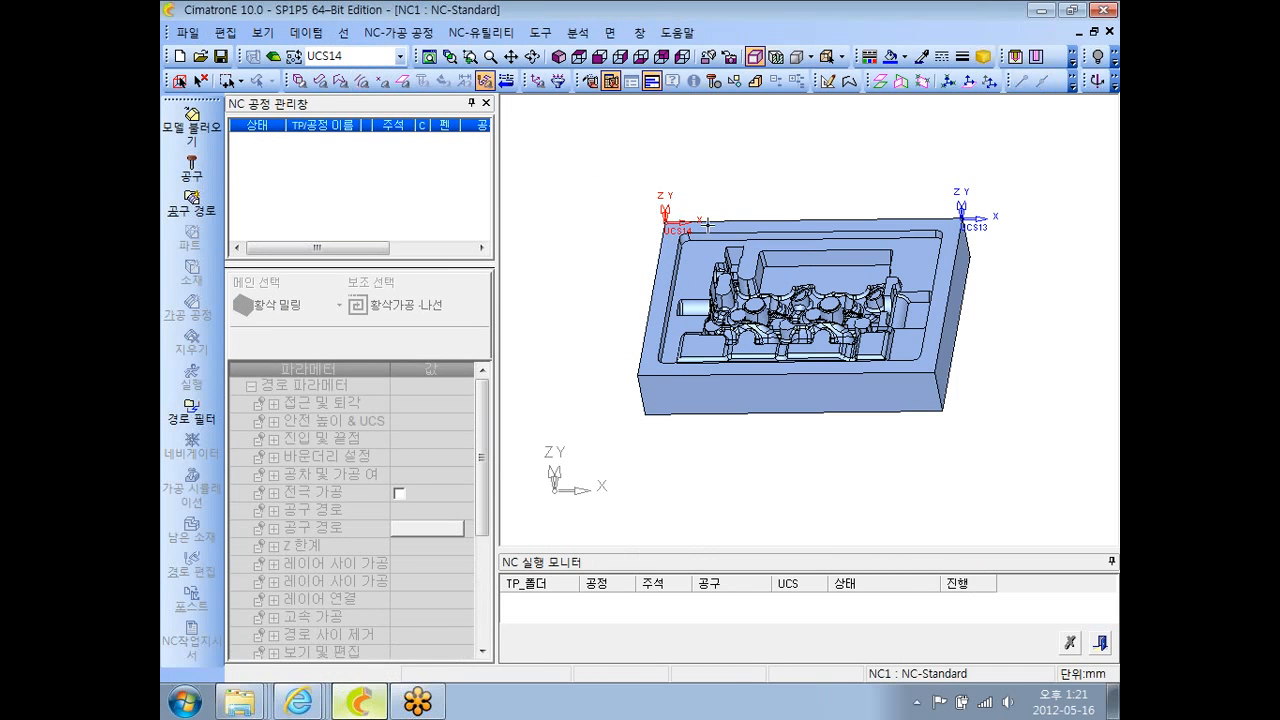
- Create a geometry-based UCS at the block's front right top corner
click(307, 32)
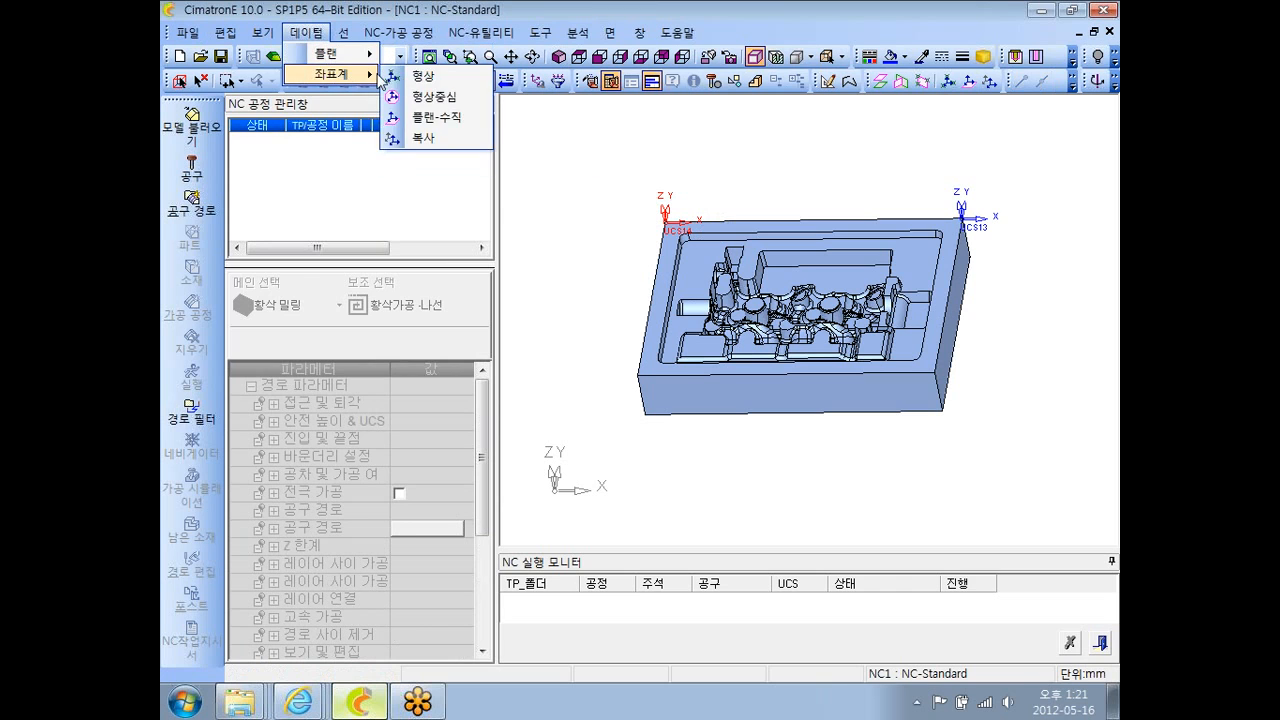
click(385, 76)
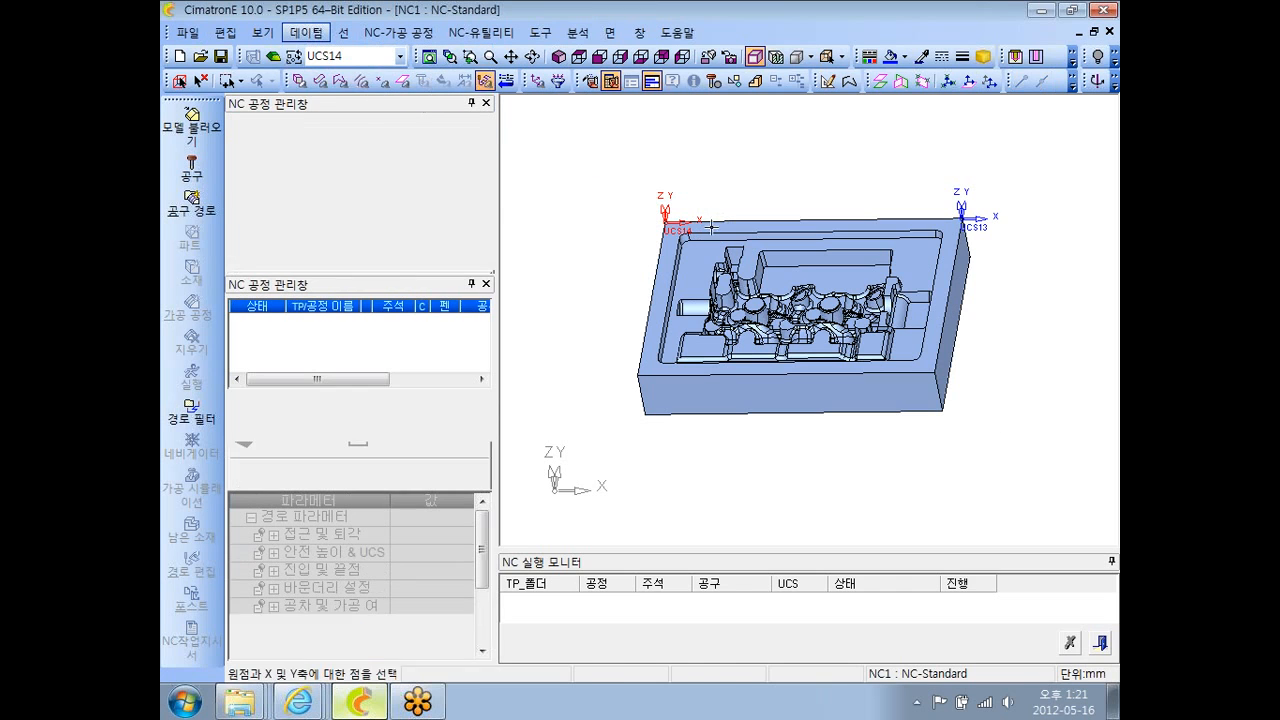
middle_click(889, 205)
click(887, 197)
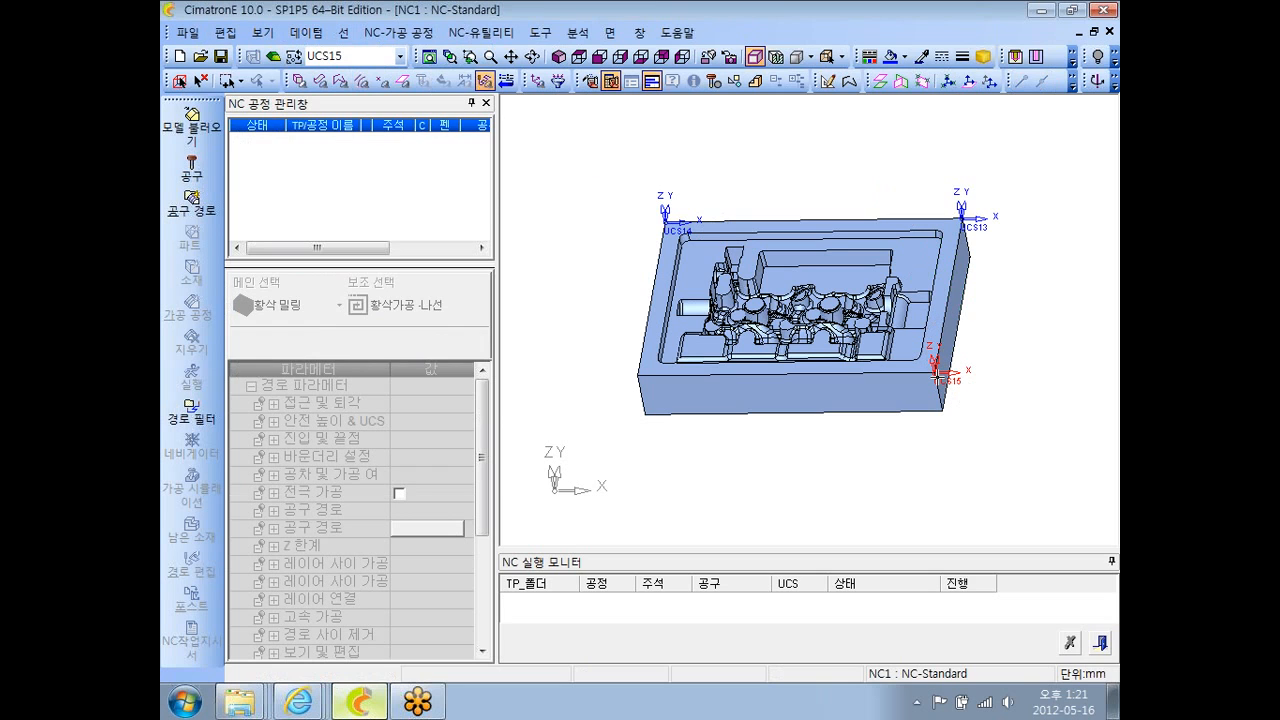
- Set UCS activation on creation (생성 좌표계 활성) to 예 및 다른것 숨김 under NC > Environment > CAM_Mode_Interaction and apply the preferences
click(540, 32)
click(578, 290)
click(374, 262)
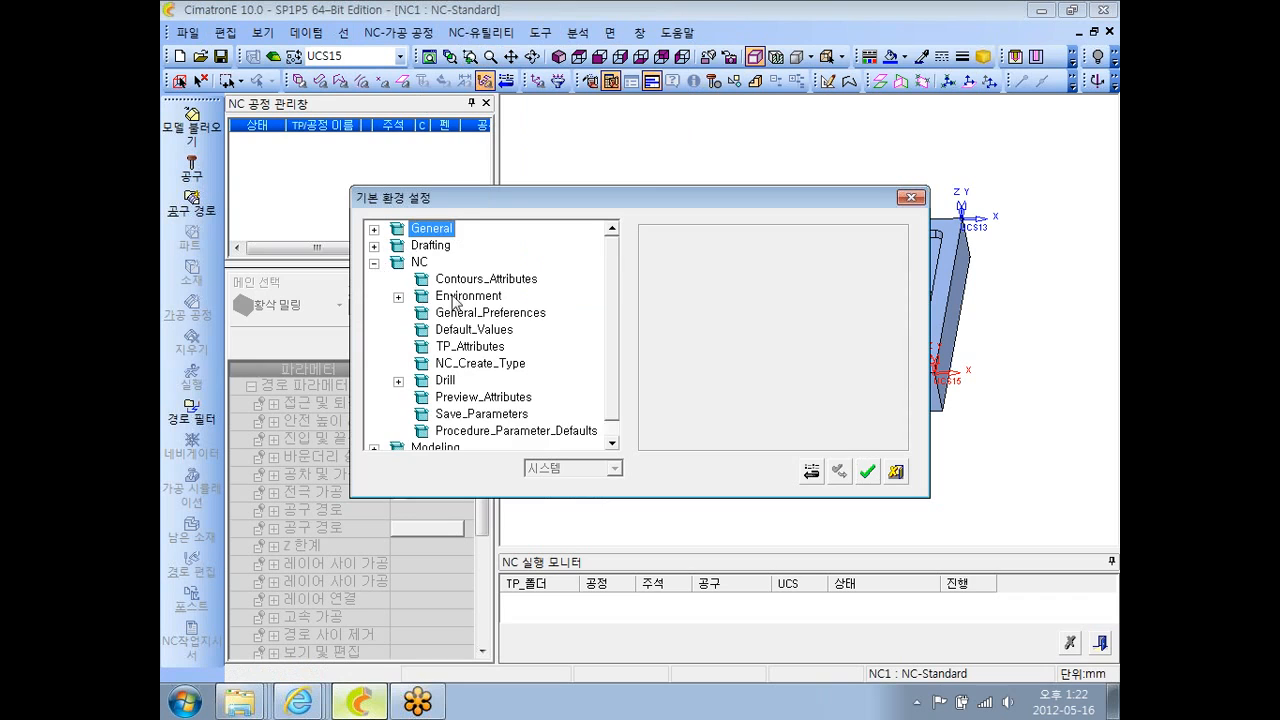
click(452, 292)
double_click(452, 293)
click(467, 313)
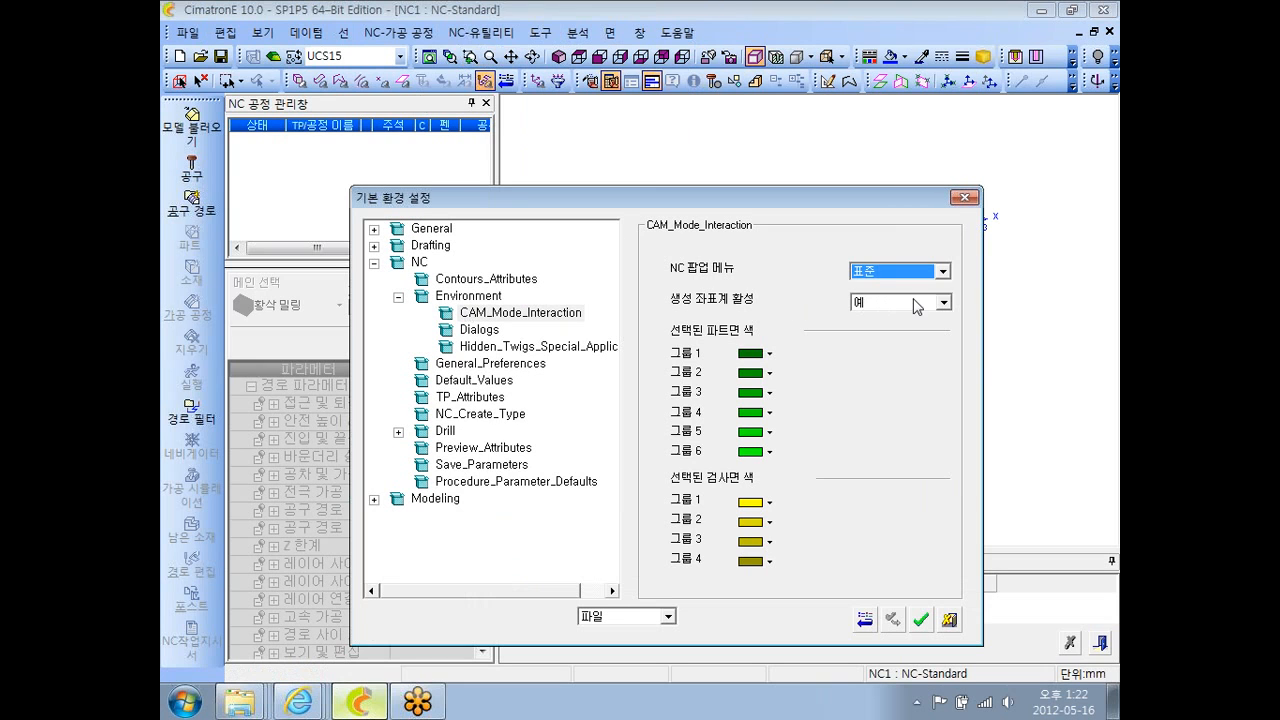
click(943, 302)
click(930, 336)
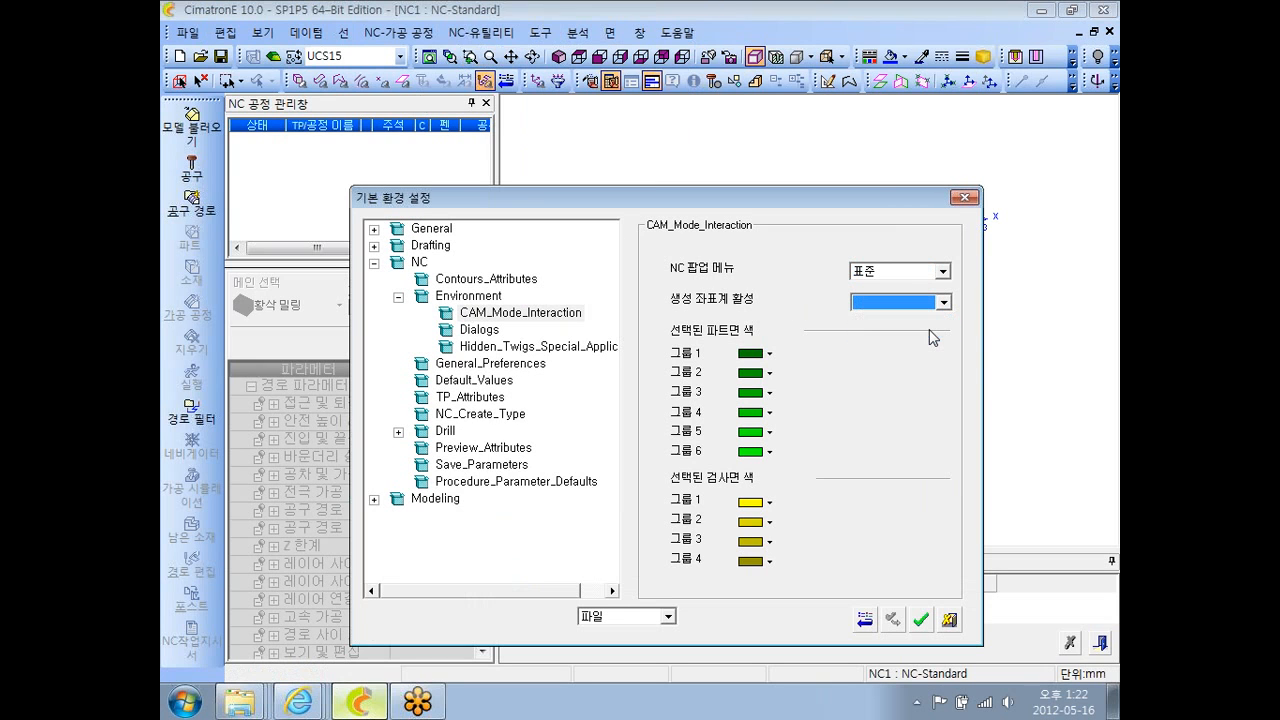
click(891, 621)
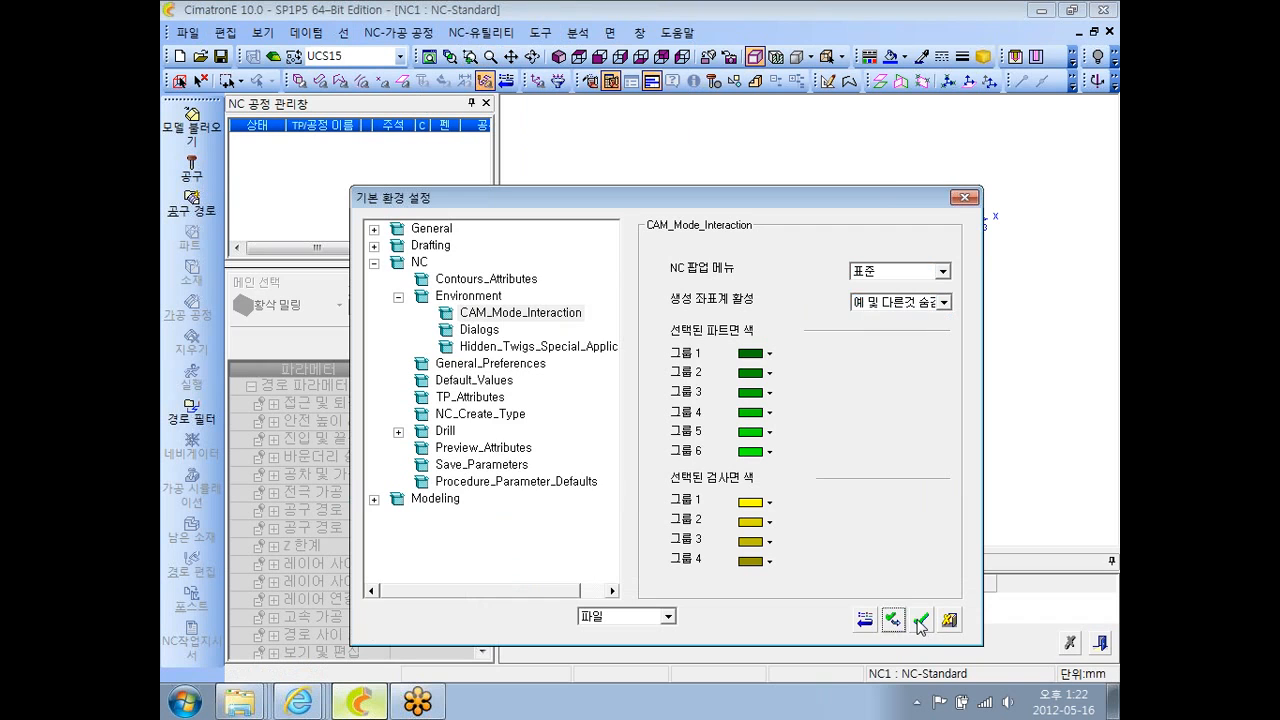
click(921, 621)
- Create a geometry-based UCS at the block's front left top corner
click(306, 32)
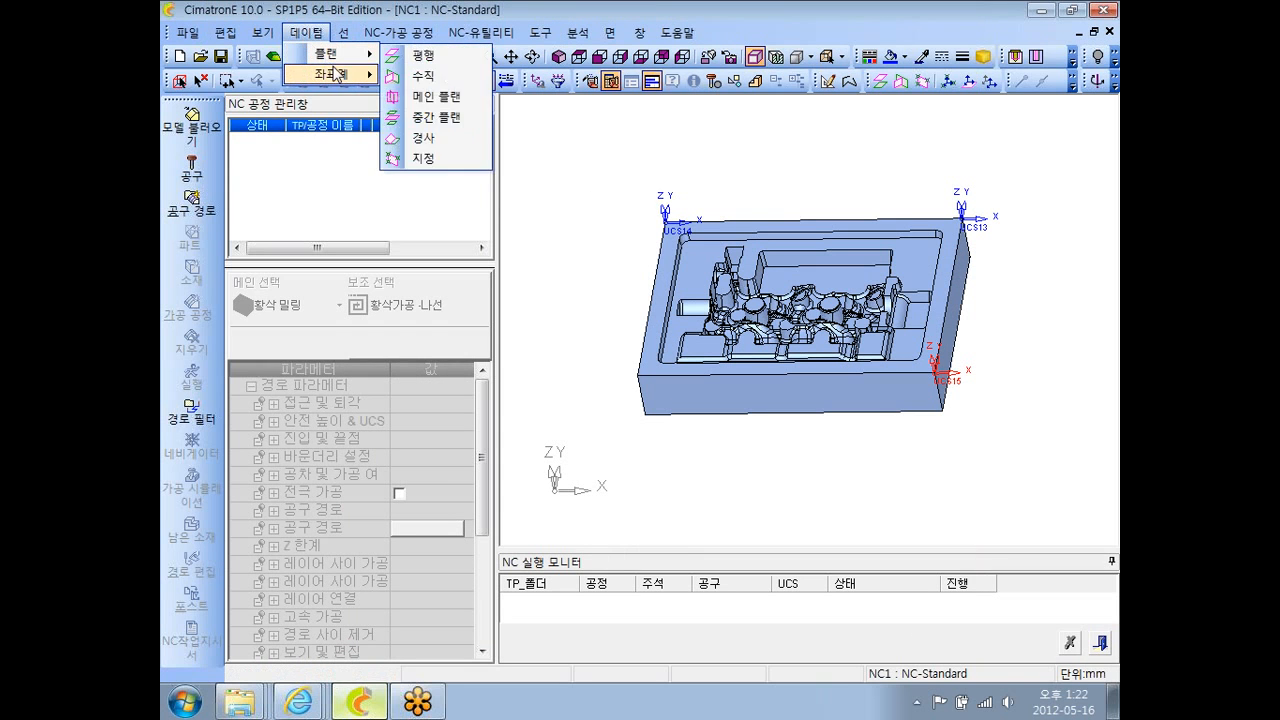
mouse_move(337, 75)
click(417, 80)
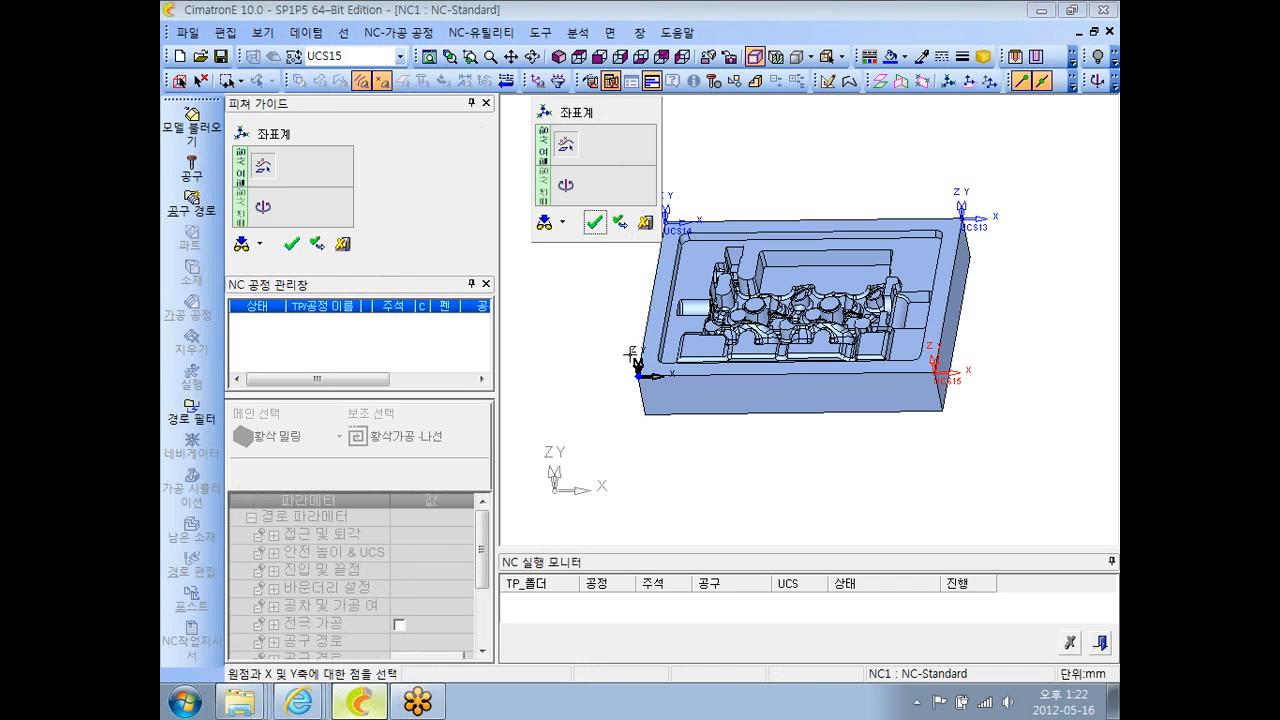
click(594, 223)
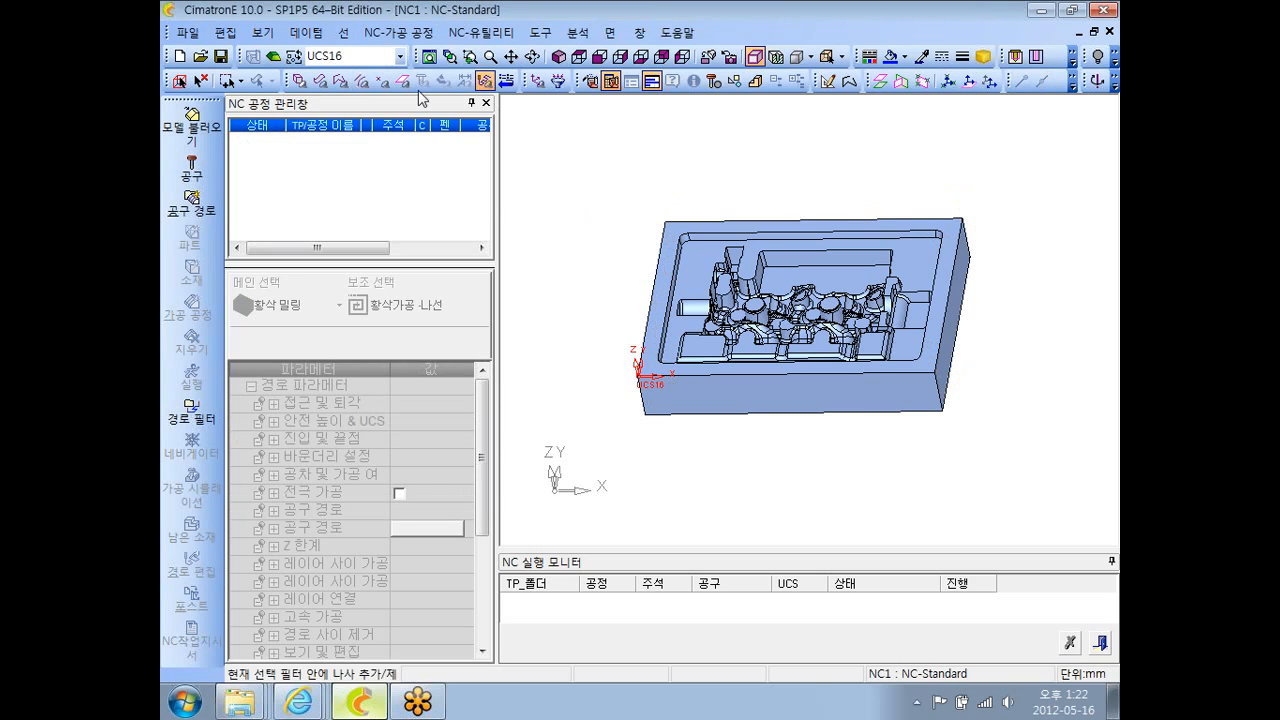
- Set UCS activation on creation (생성 좌표계 활성) to 아니오 in the CAM_Mode_Interaction preferences and accept the change
click(556, 35)
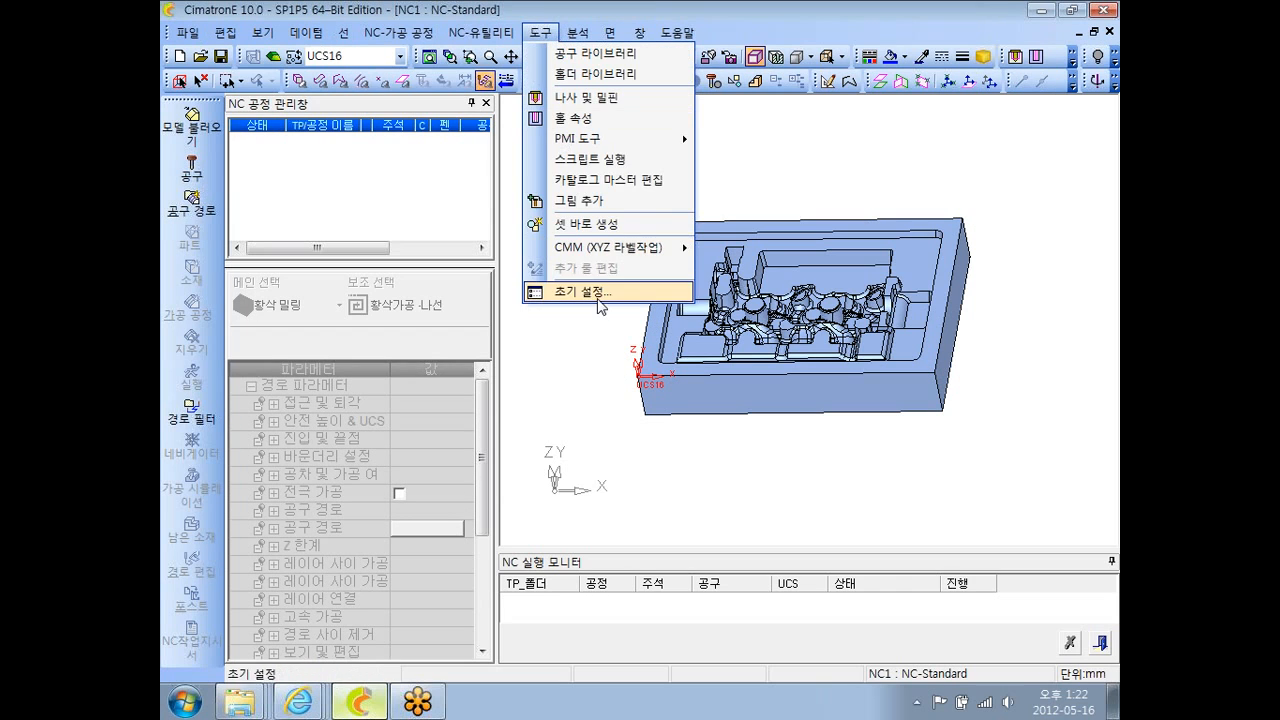
click(611, 294)
click(373, 262)
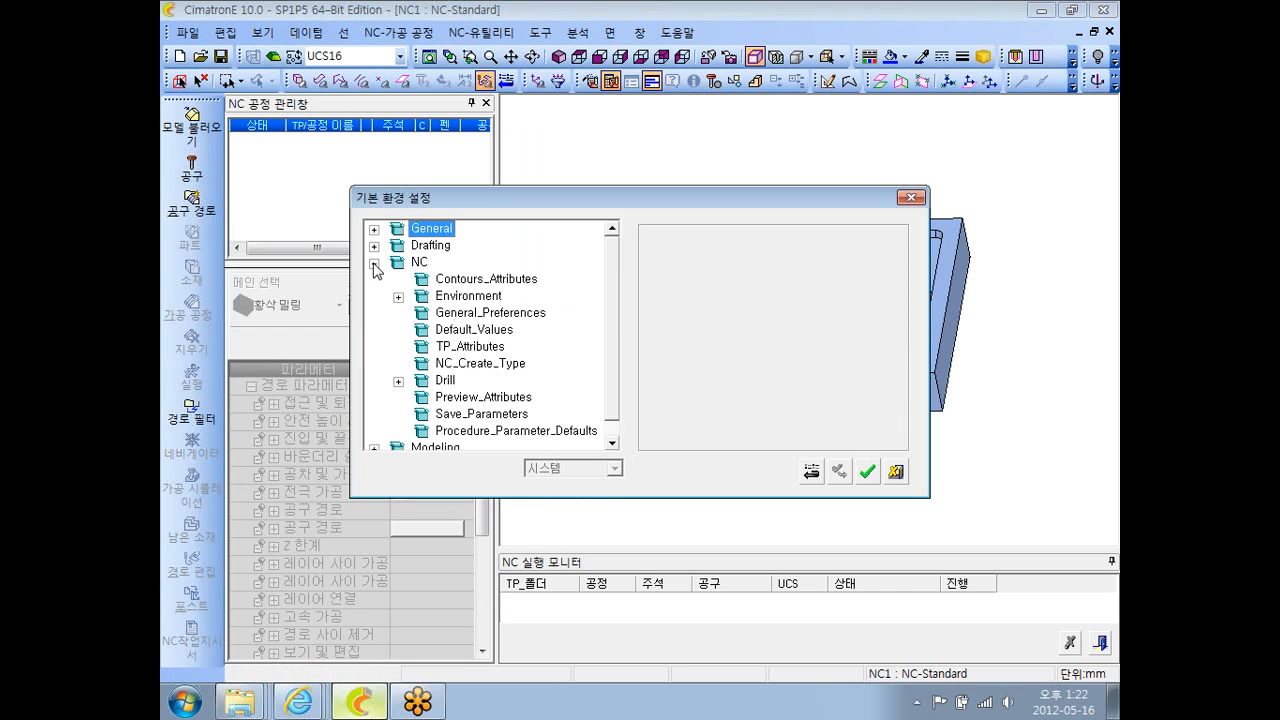
double_click(466, 300)
click(485, 313)
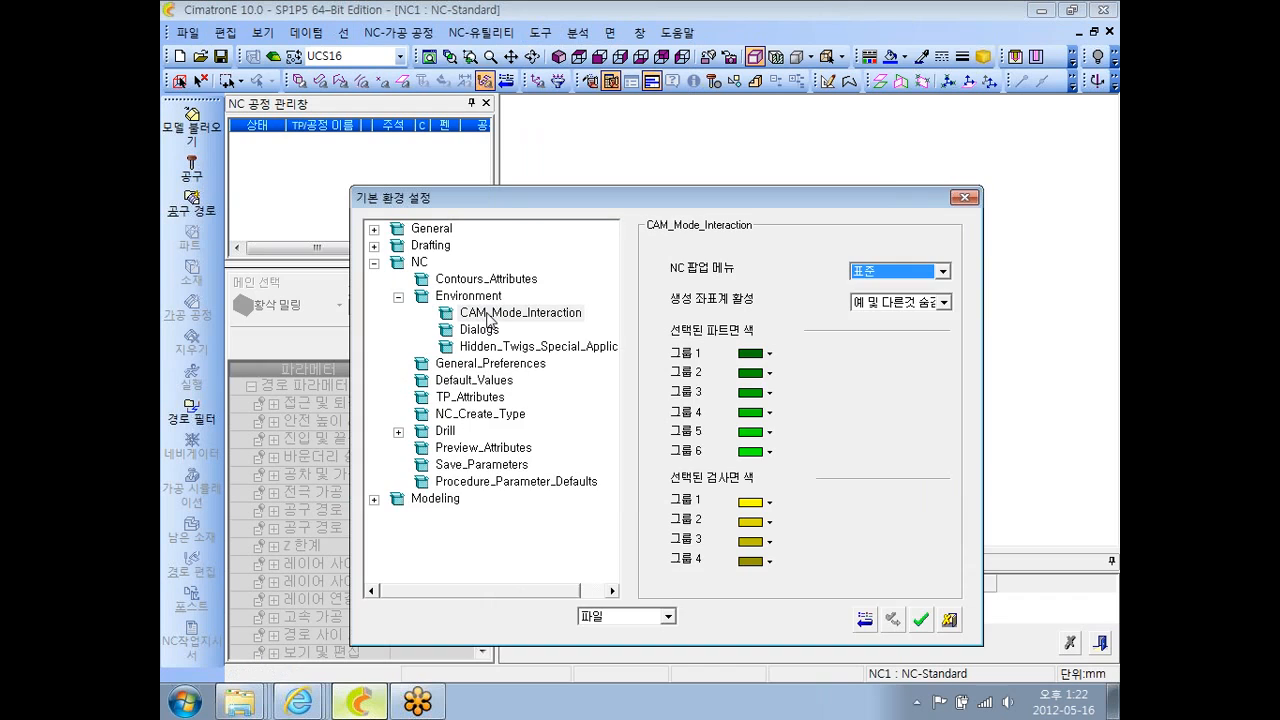
click(943, 302)
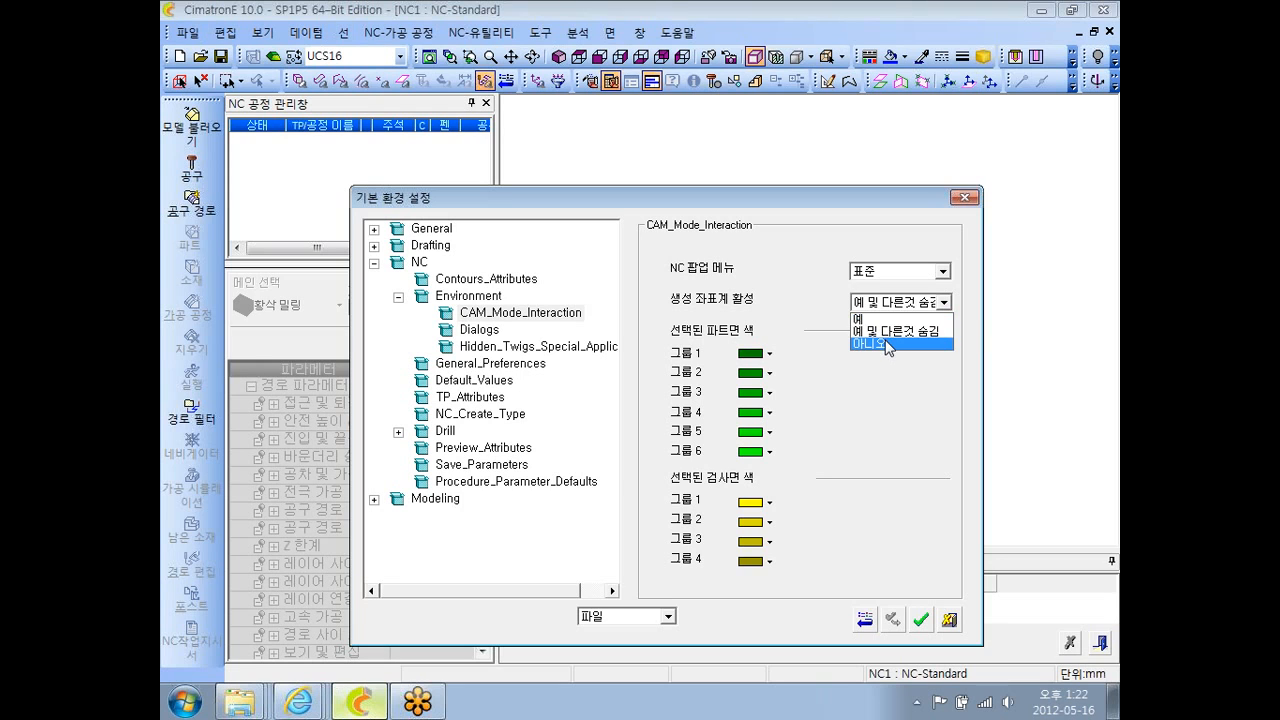
click(884, 343)
click(921, 620)
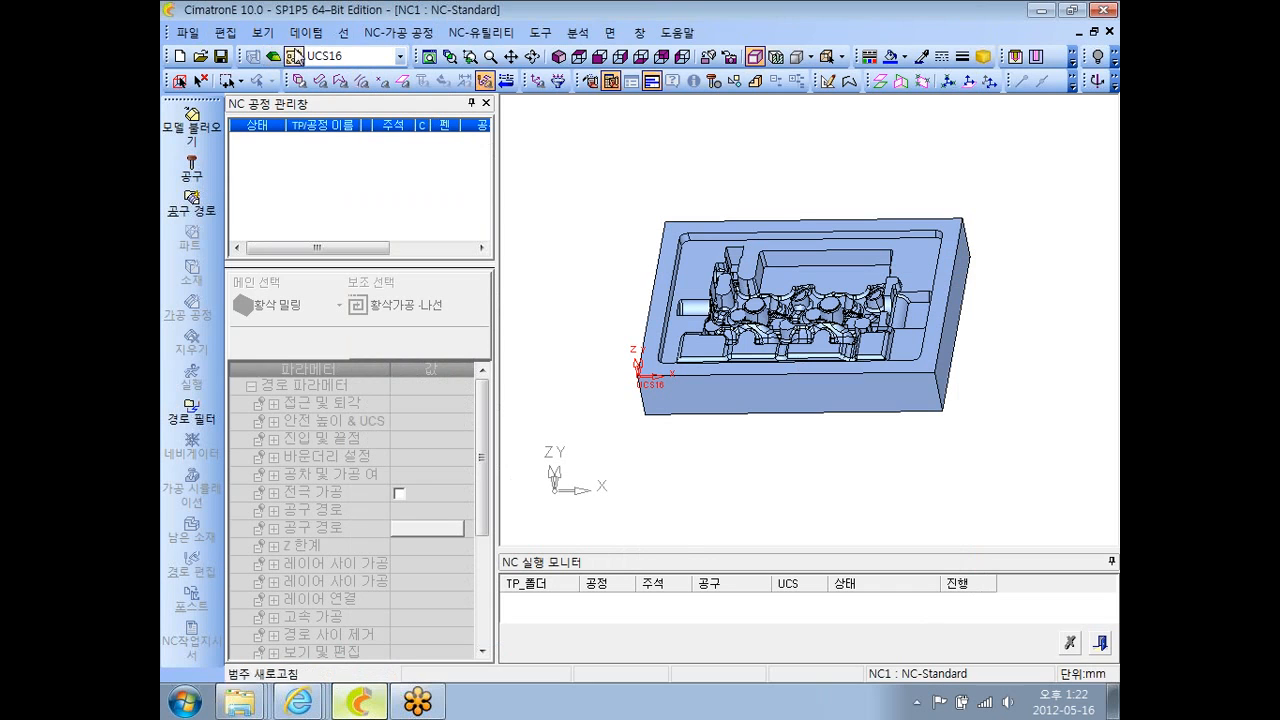
- Review the NC General_Preferences options and close the preferences with confirmation
click(540, 32)
click(598, 296)
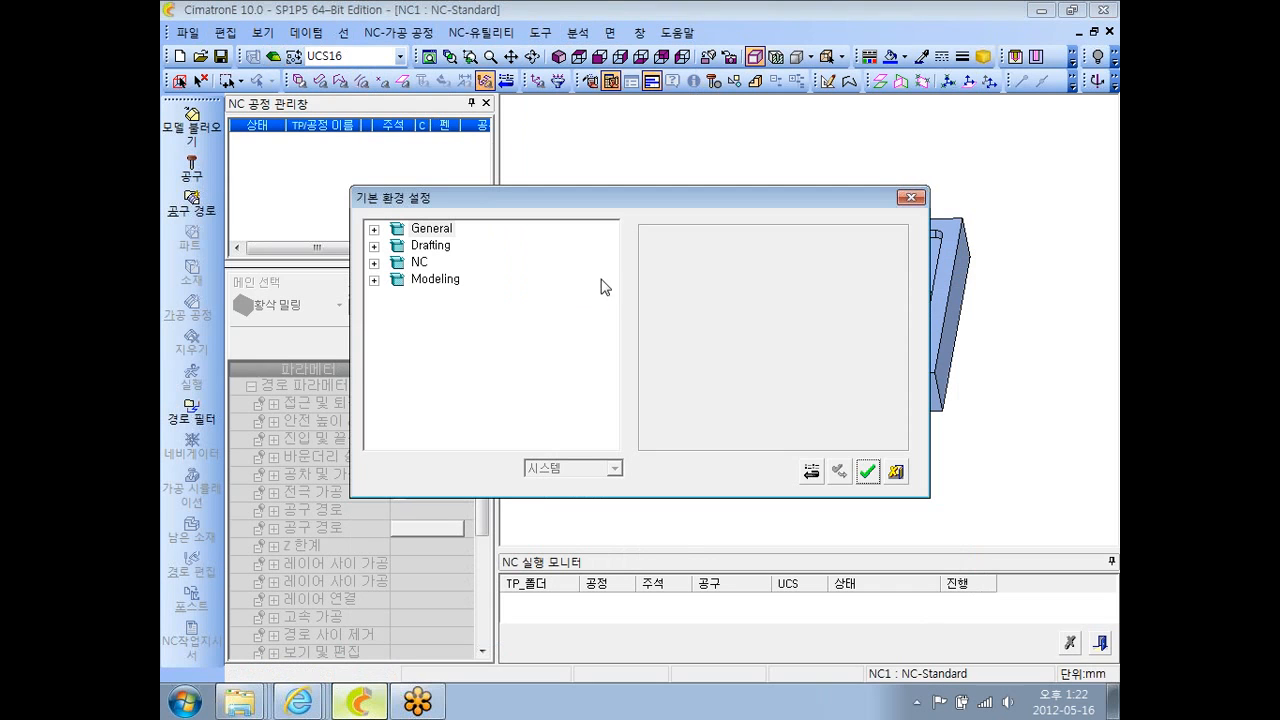
click(373, 262)
double_click(447, 296)
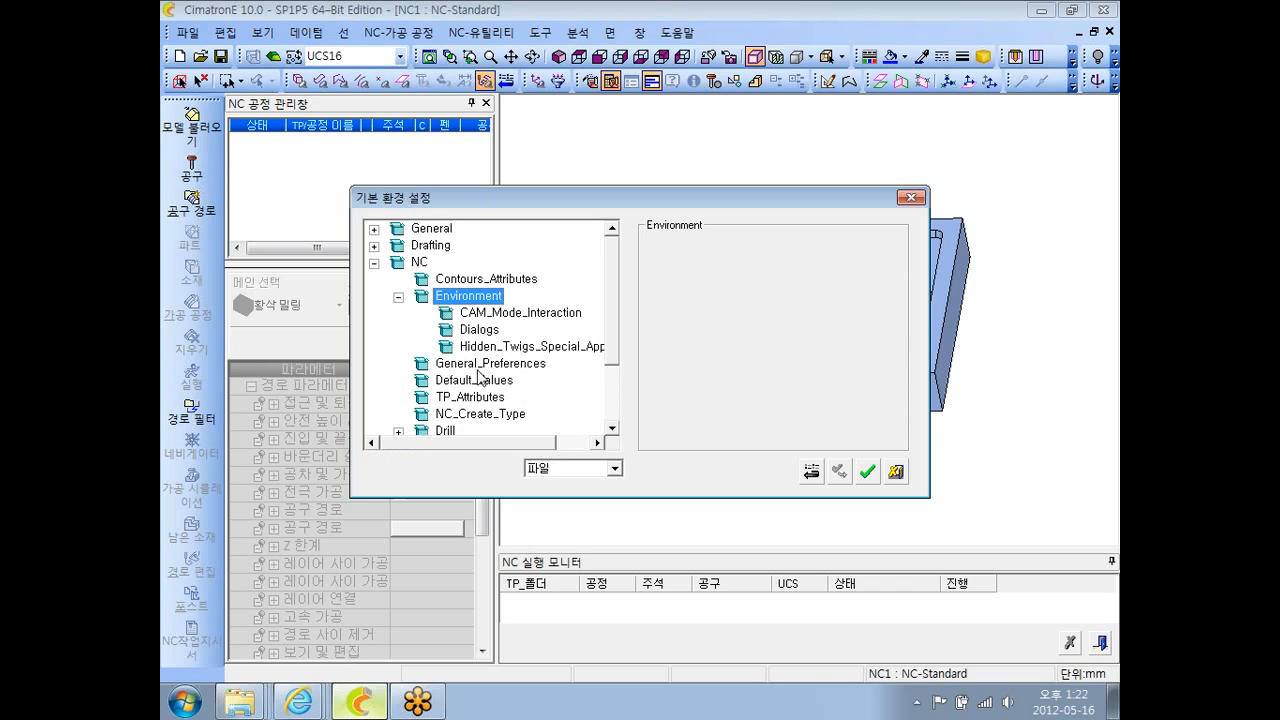
click(483, 365)
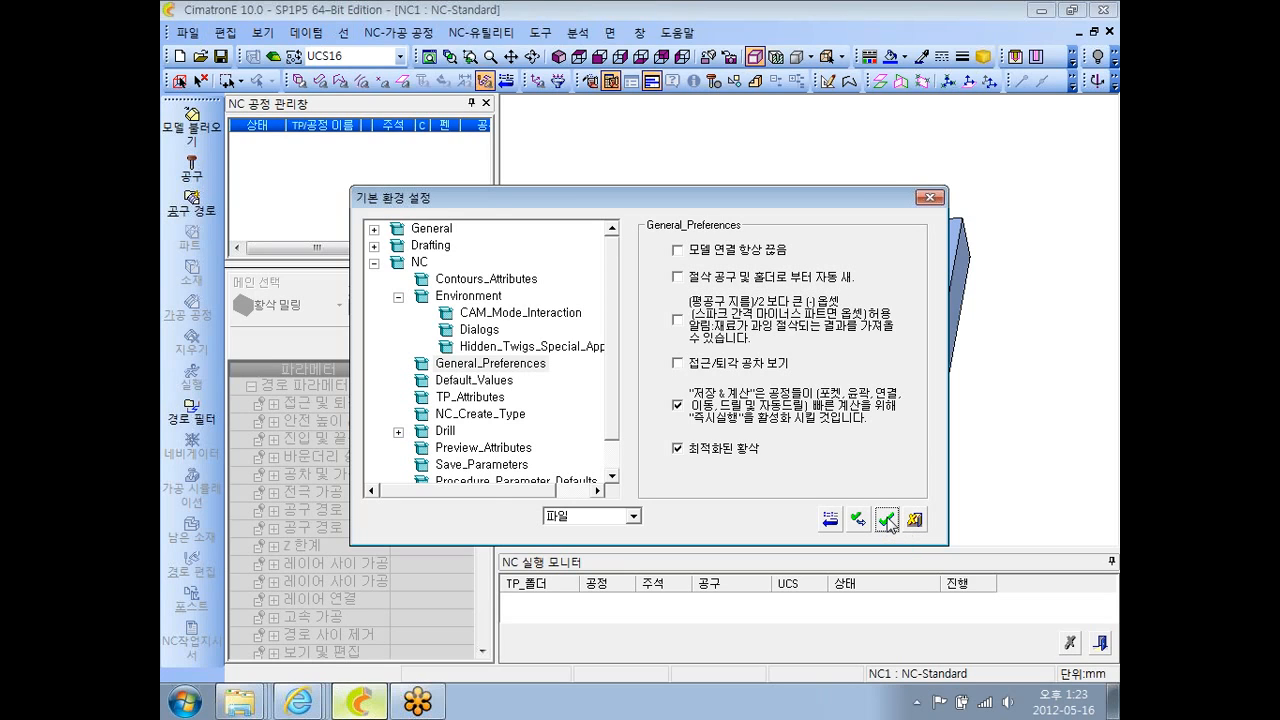
click(886, 519)
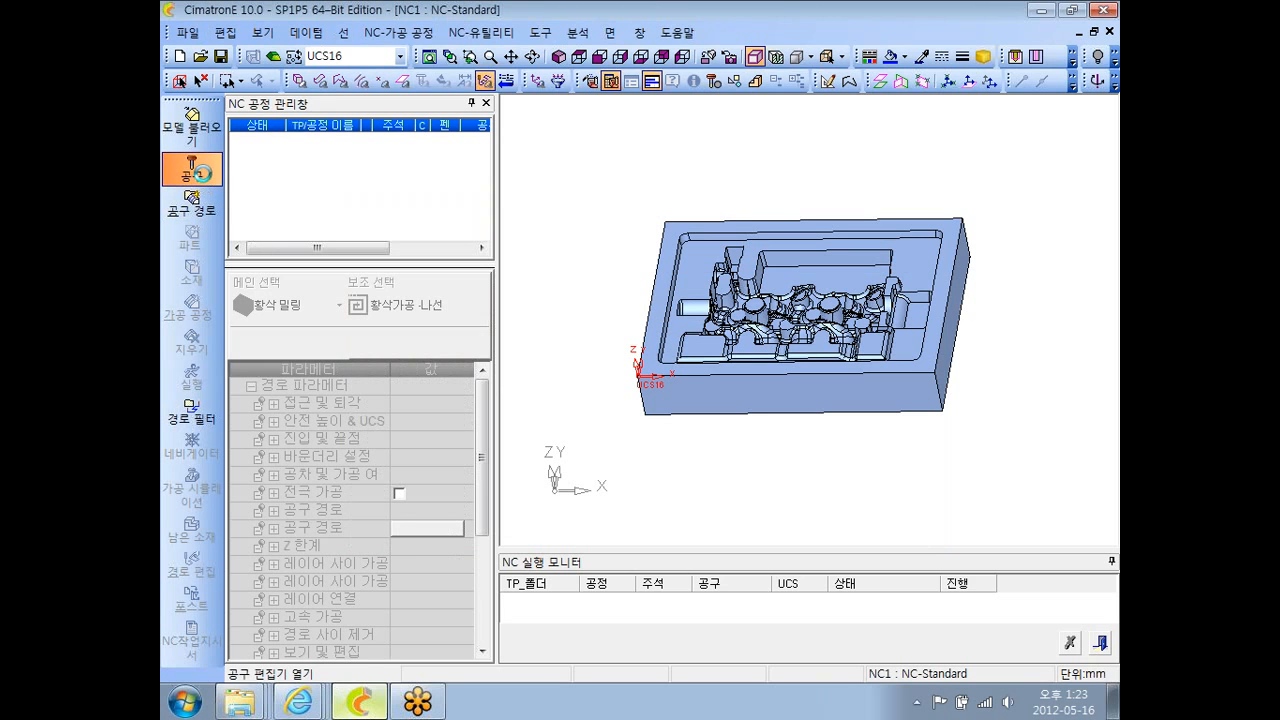
- Open the tool and holder editor, select the BALL20-H cutter and look through its machining and path parameters
click(193, 170)
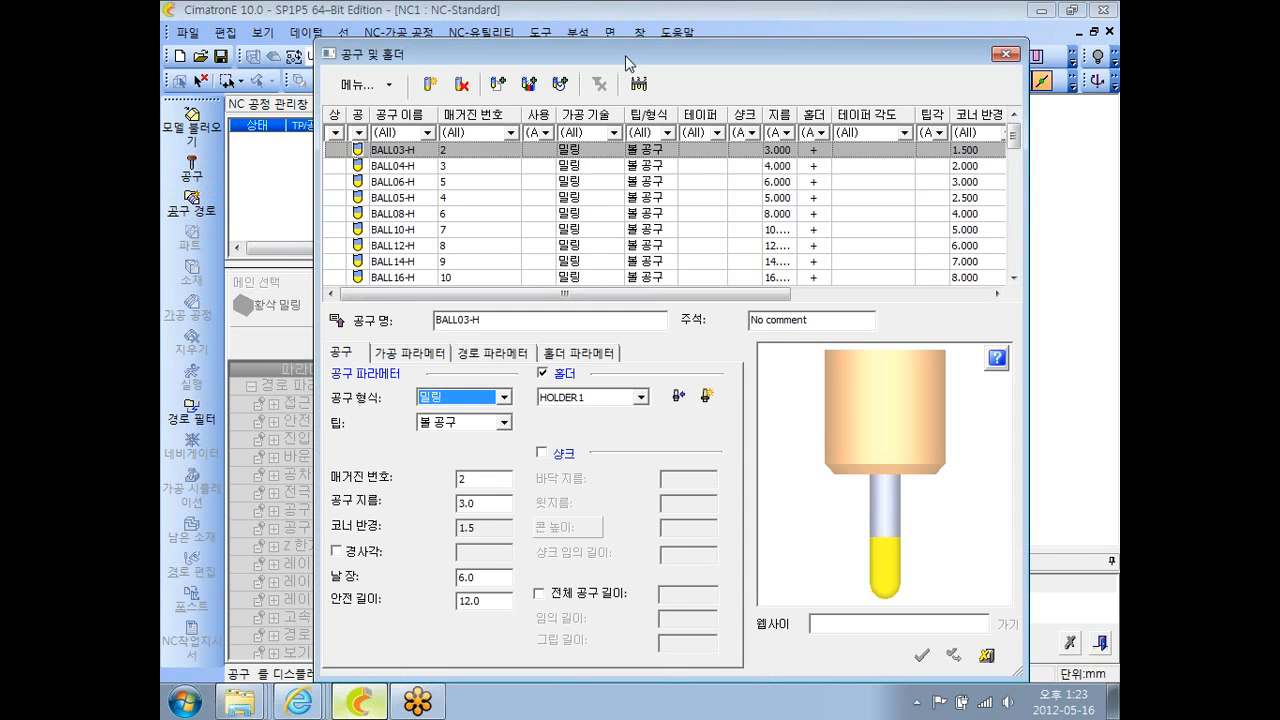
drag(625, 55, 638, 81)
drag(1027, 158, 1027, 187)
scroll(480, 280, up, 3)
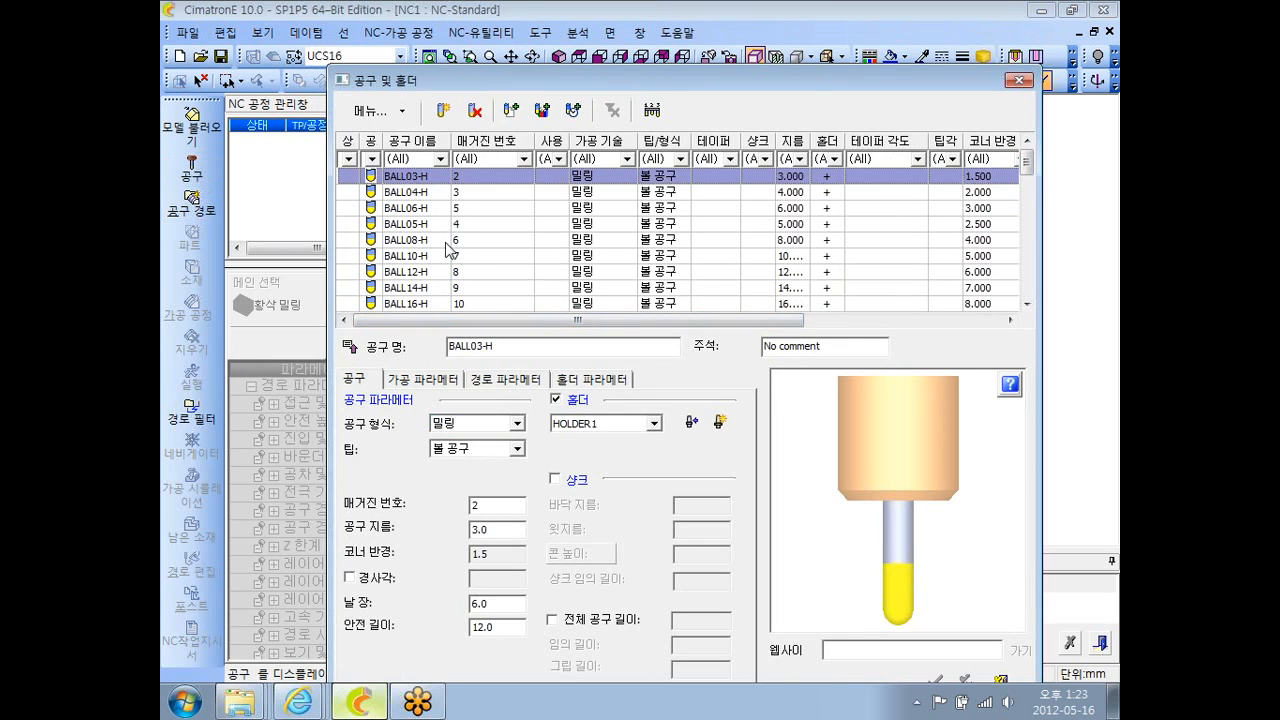
scroll(446, 243, down, 2)
scroll(423, 200, up, 1)
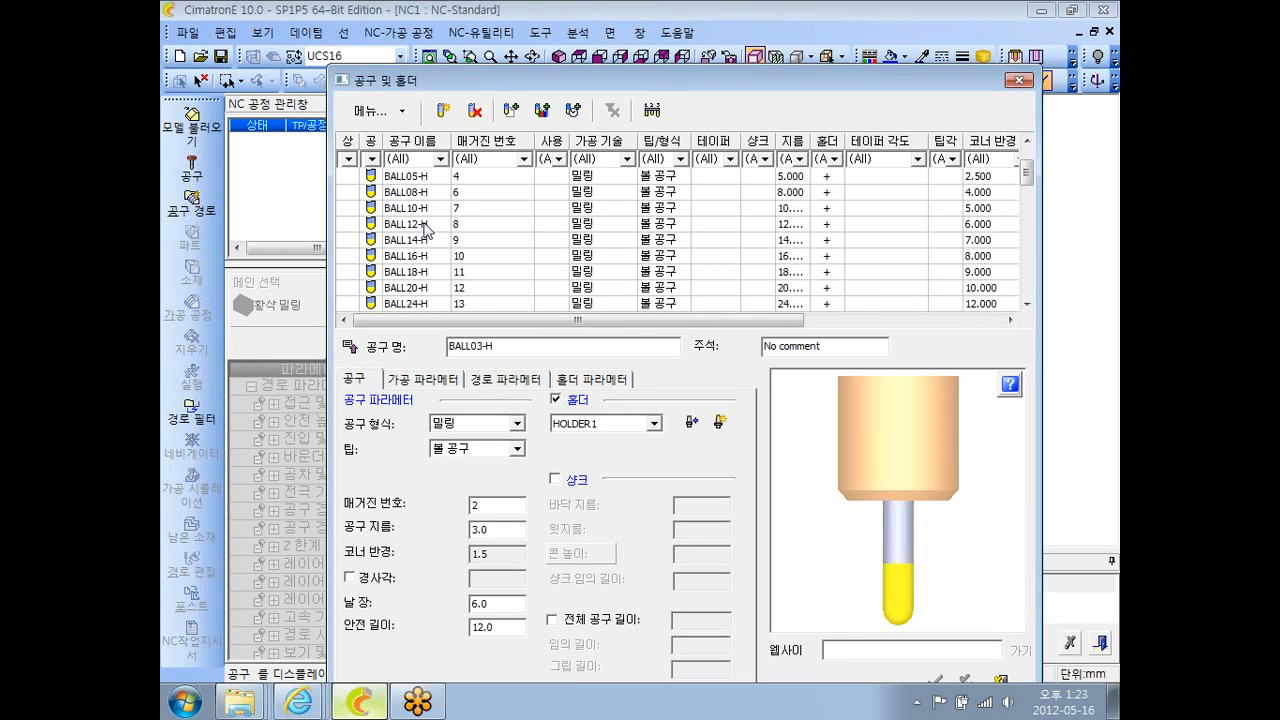
click(432, 290)
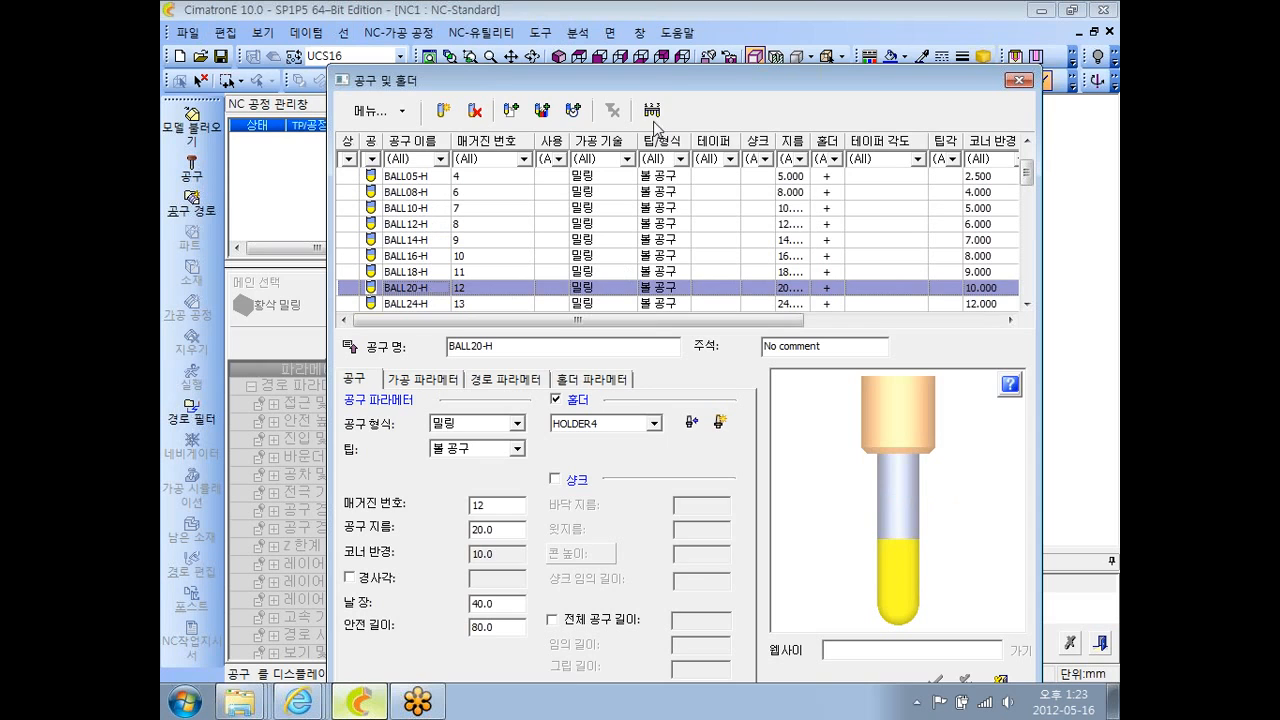
drag(665, 80, 672, 67)
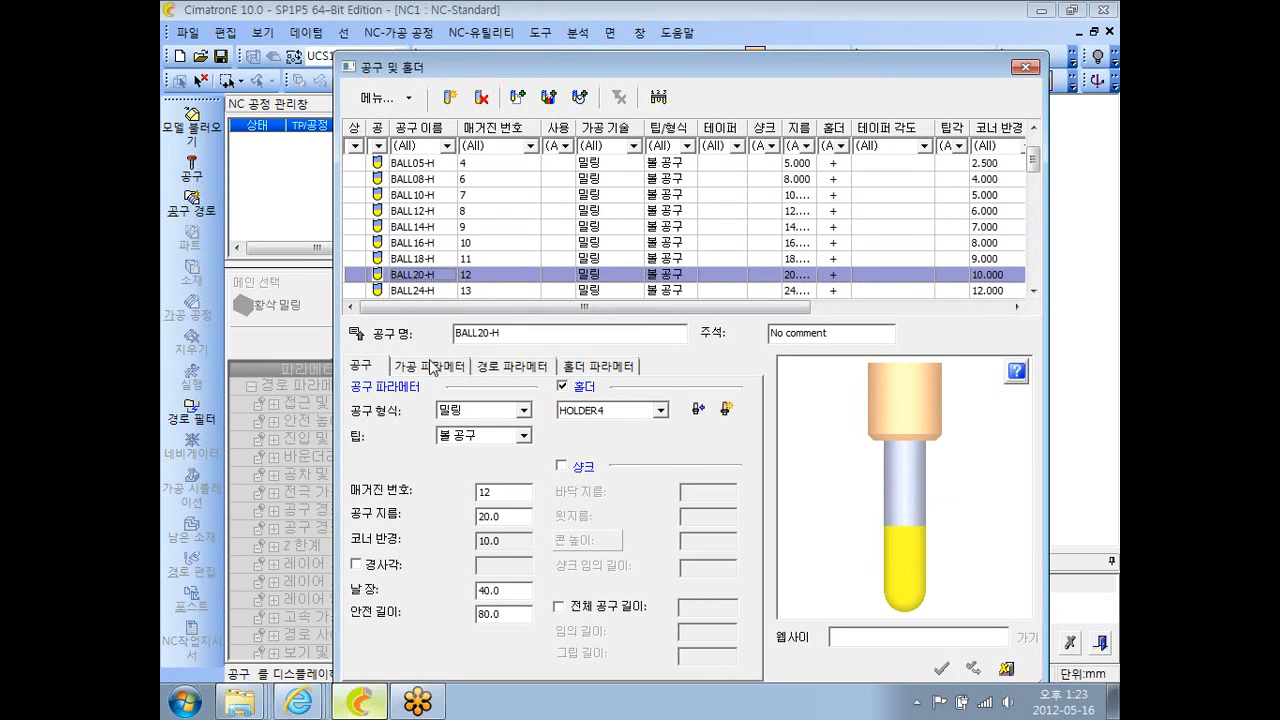
click(432, 368)
click(512, 368)
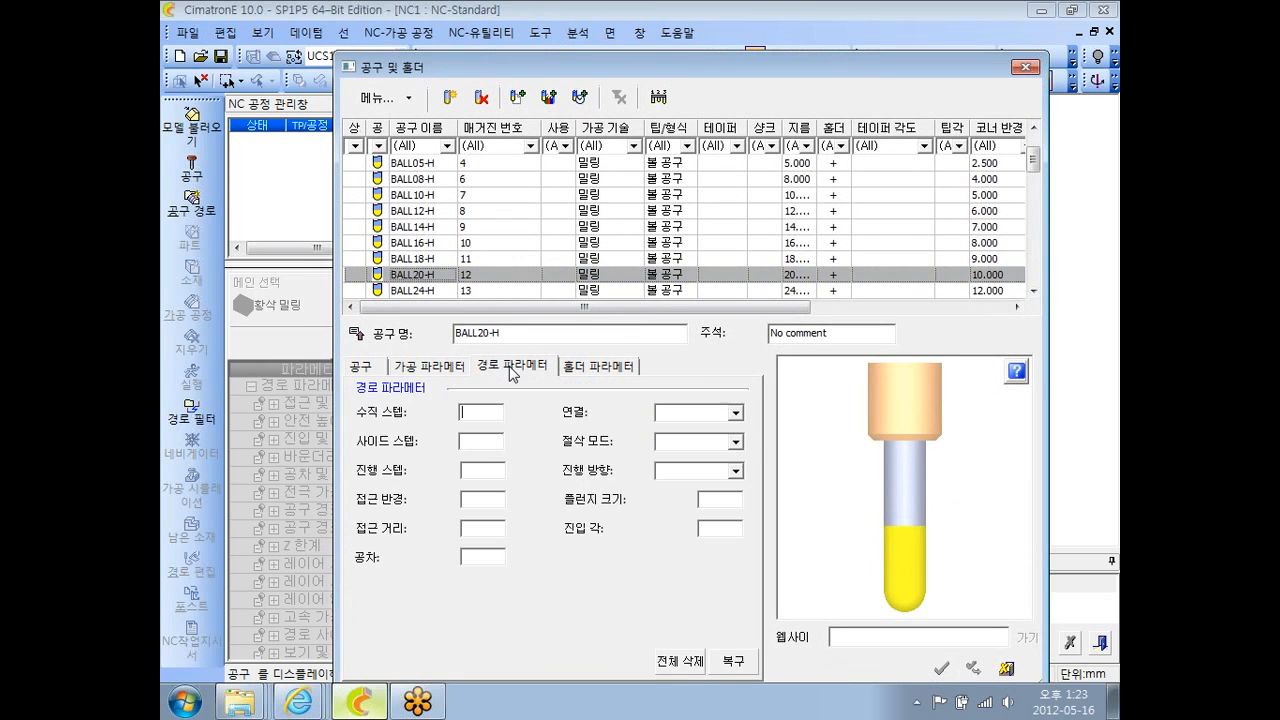
- Set BALL20-H's feed rate to 10000, spindle speed to 20000, vertical step to 5.0 and side step to 5.5, and save the tool
click(433, 367)
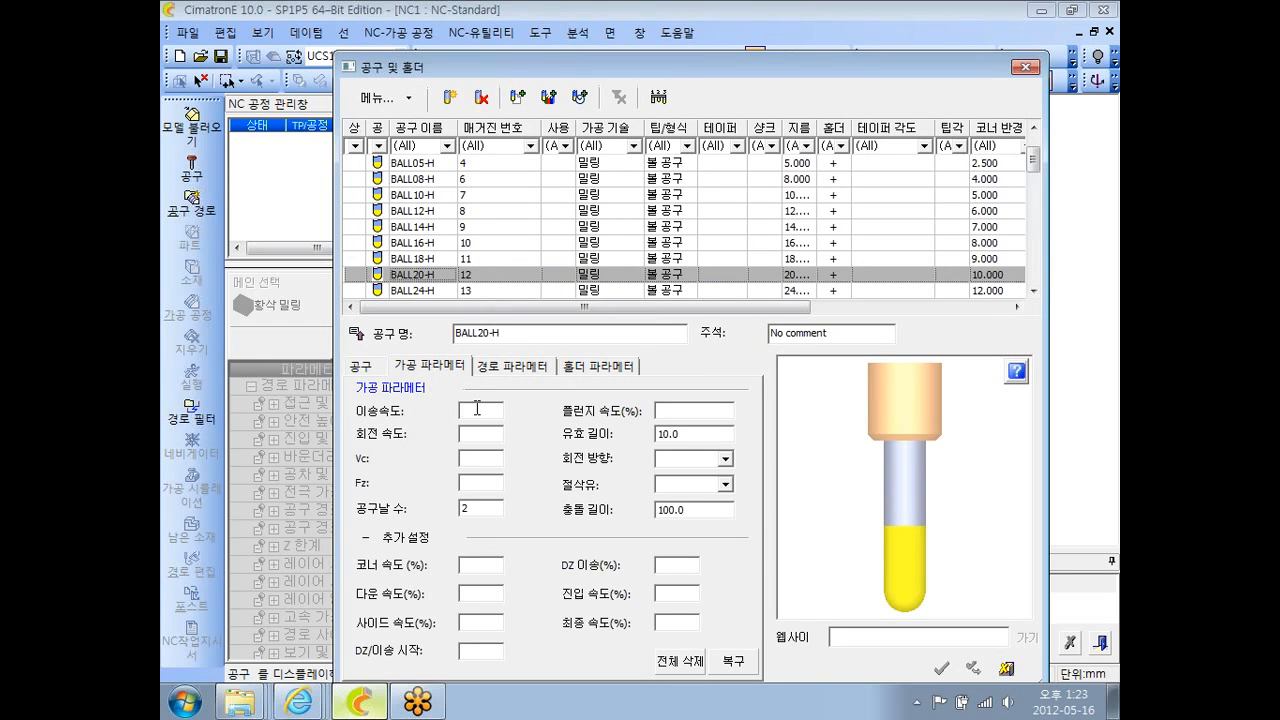
text(10000)
key(Tab)
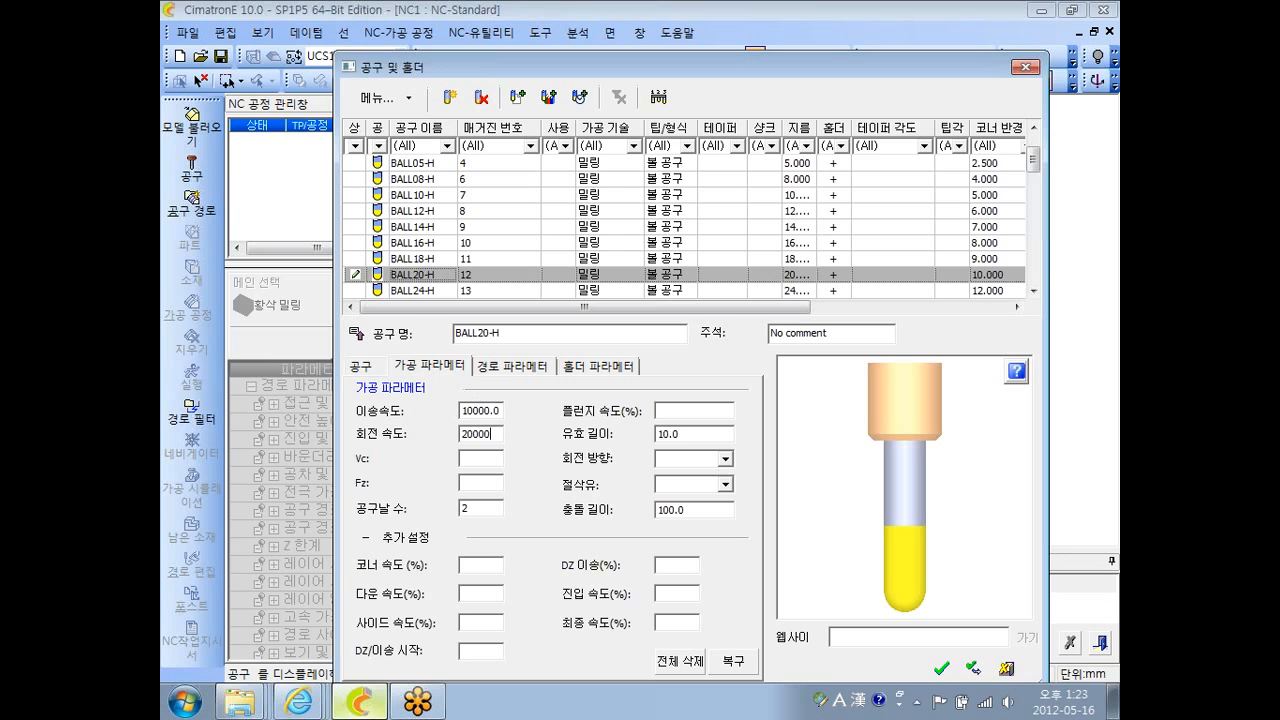
click(477, 408)
click(505, 372)
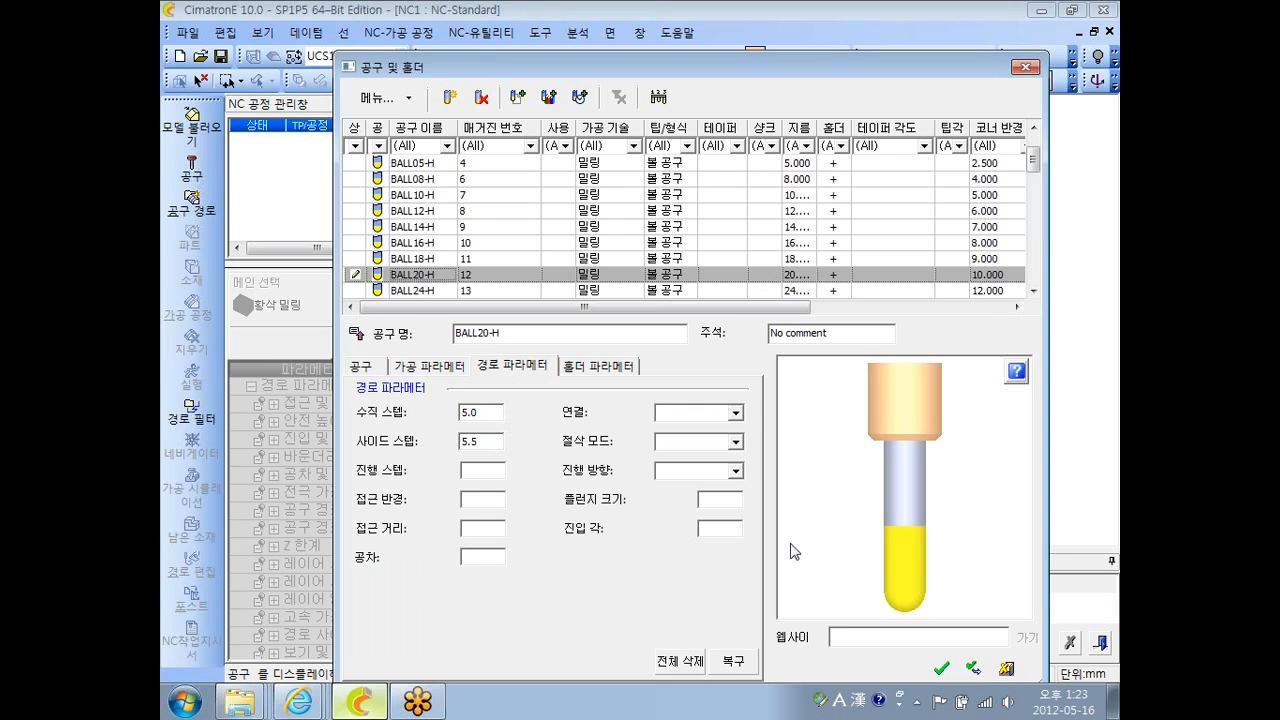
click(942, 669)
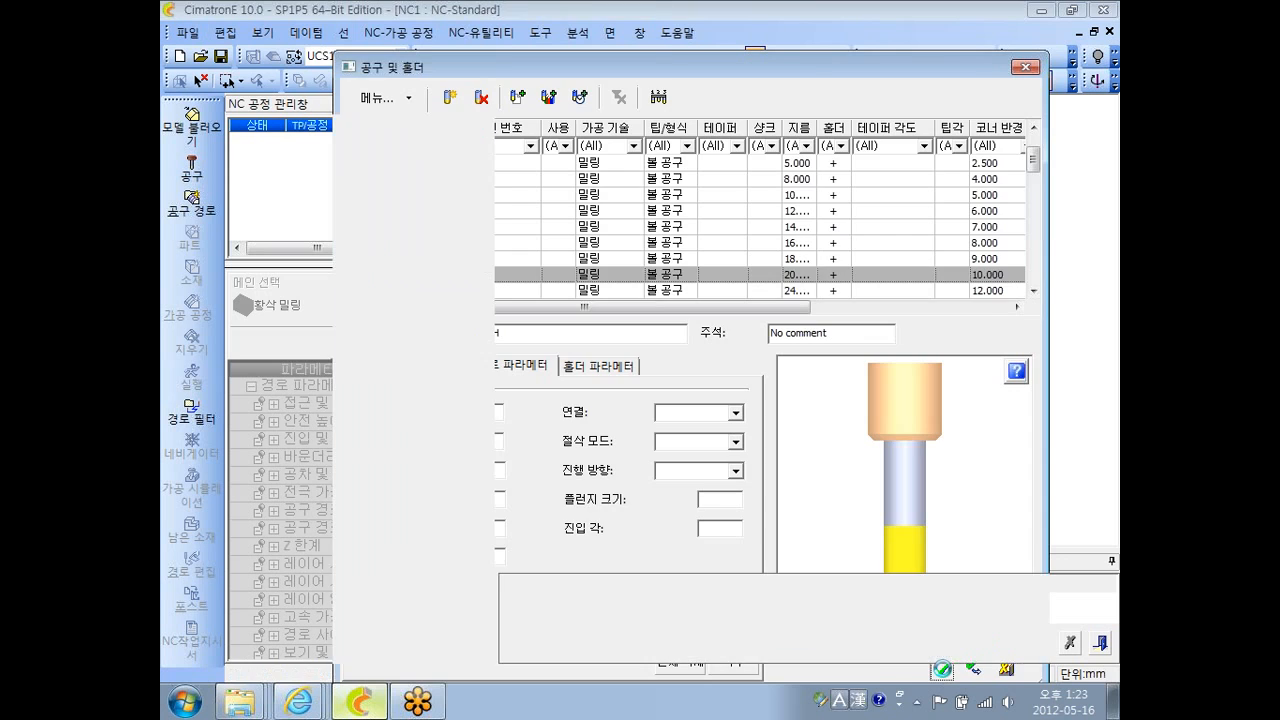
- Create the 3-axis toolpath TP_UCS16 on UCS16 with a safety plane of Z 64.4 and a bounding-box initial stock with zero offset
click(198, 204)
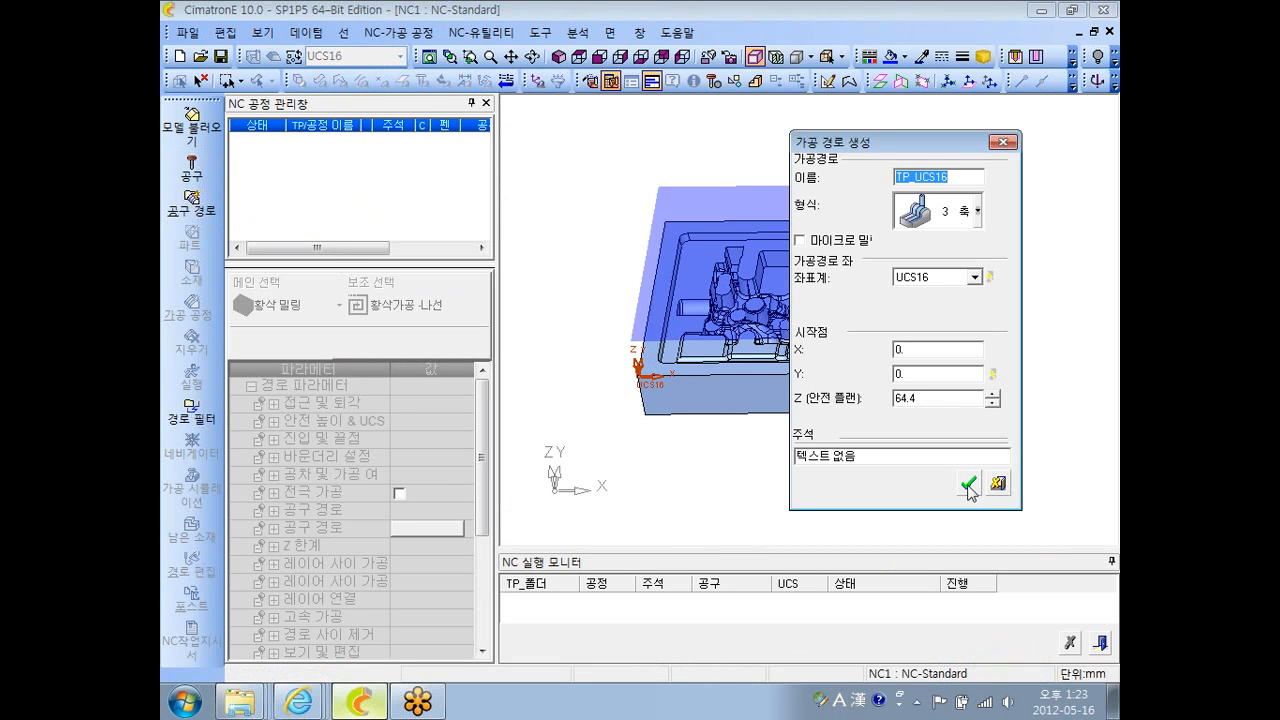
click(968, 483)
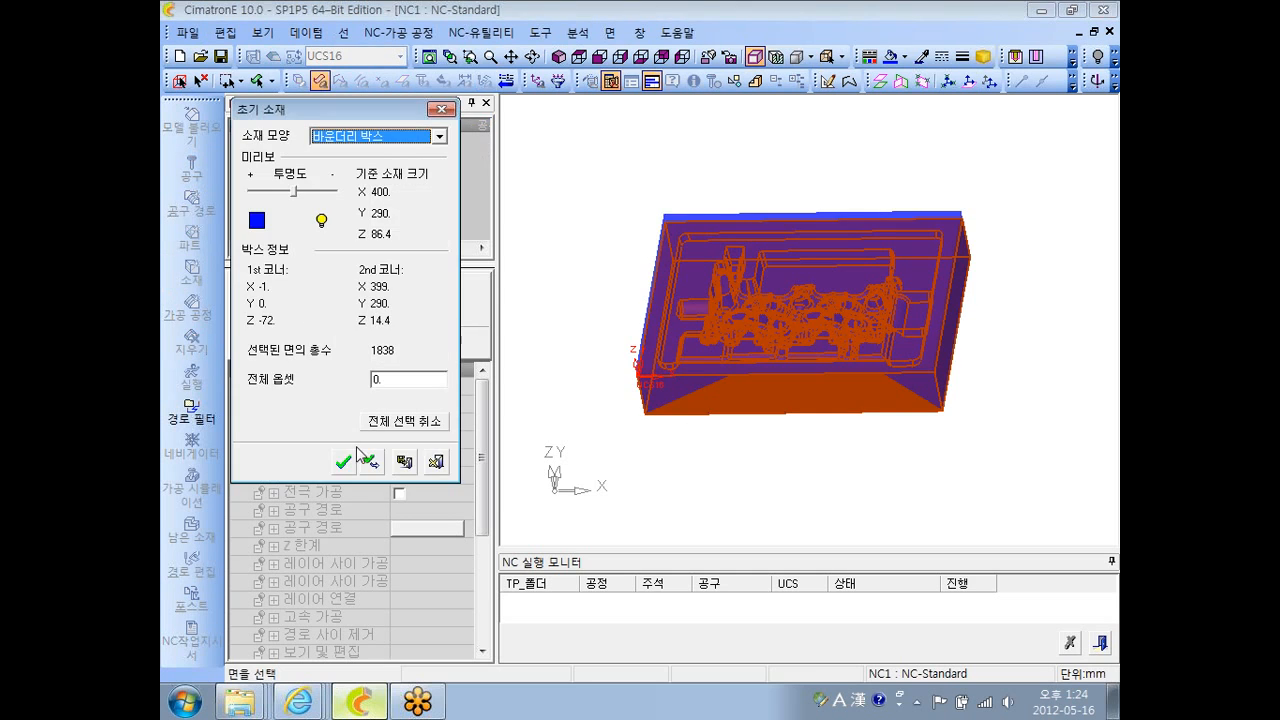
click(341, 457)
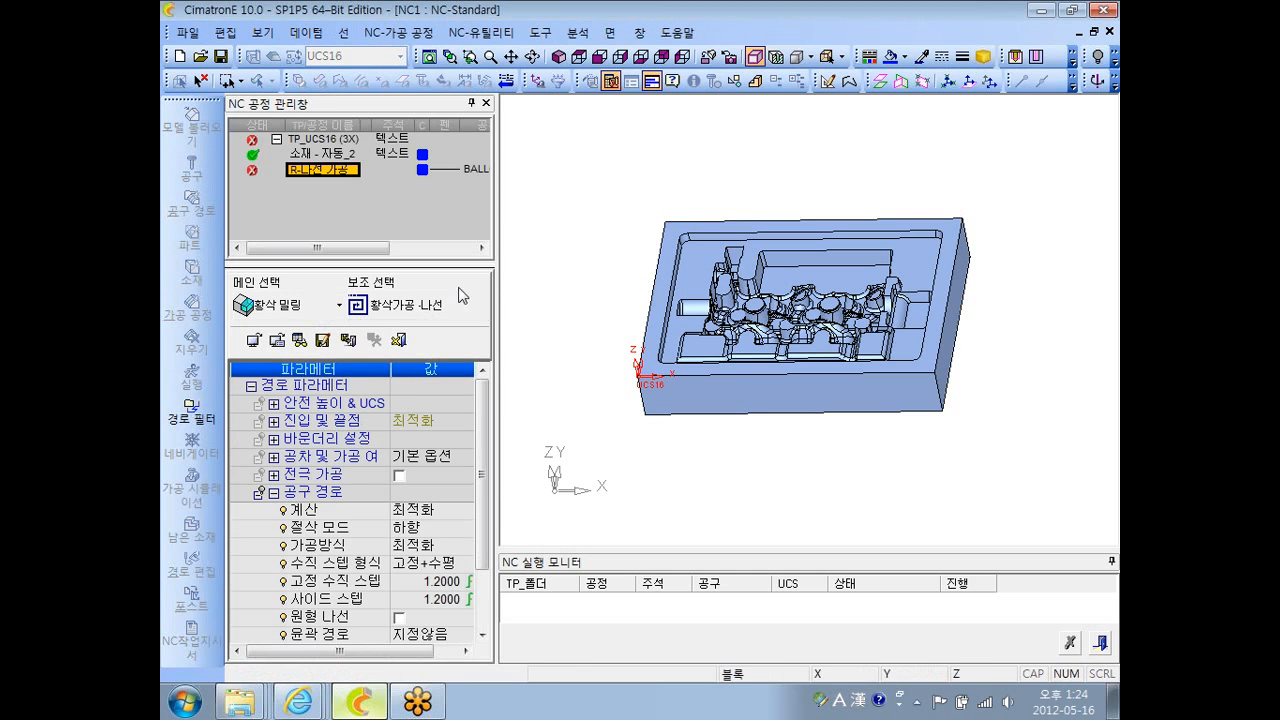
- Assign the BALL20-H cutter to the spiral roughing procedure in place of BALL03-H
scroll(490, 539, down, 1)
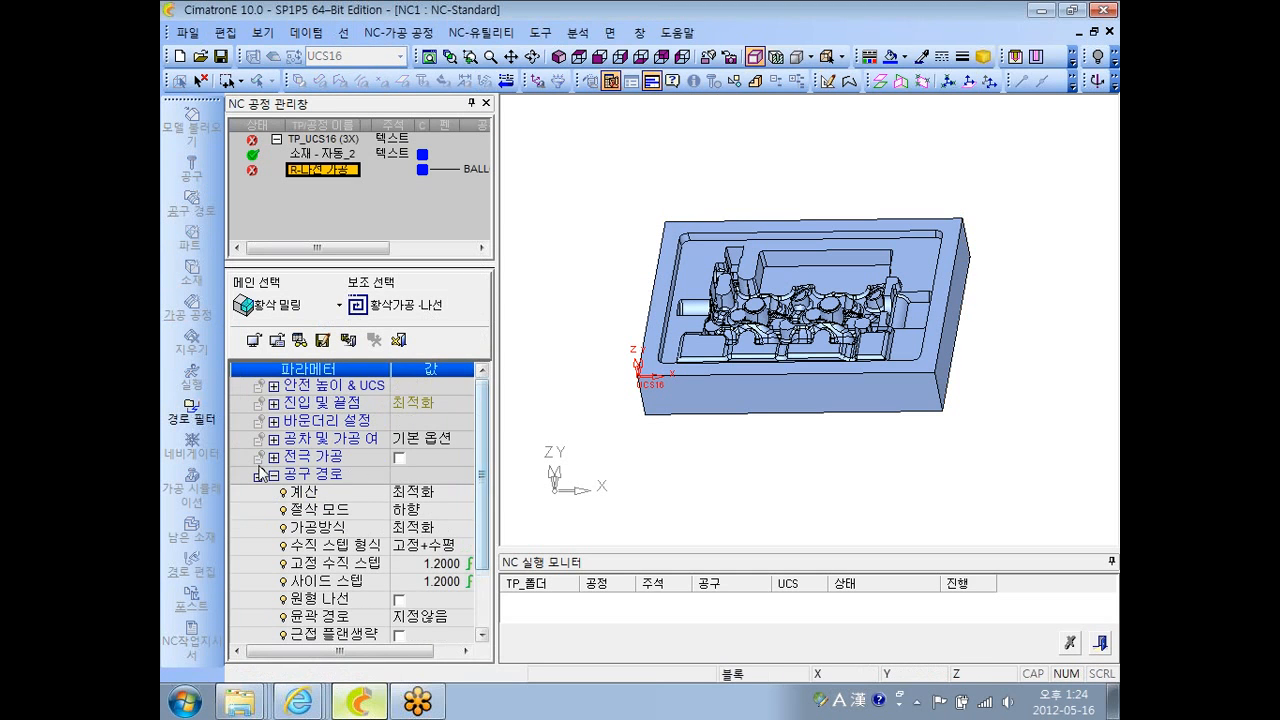
scroll(490, 507, down, 8)
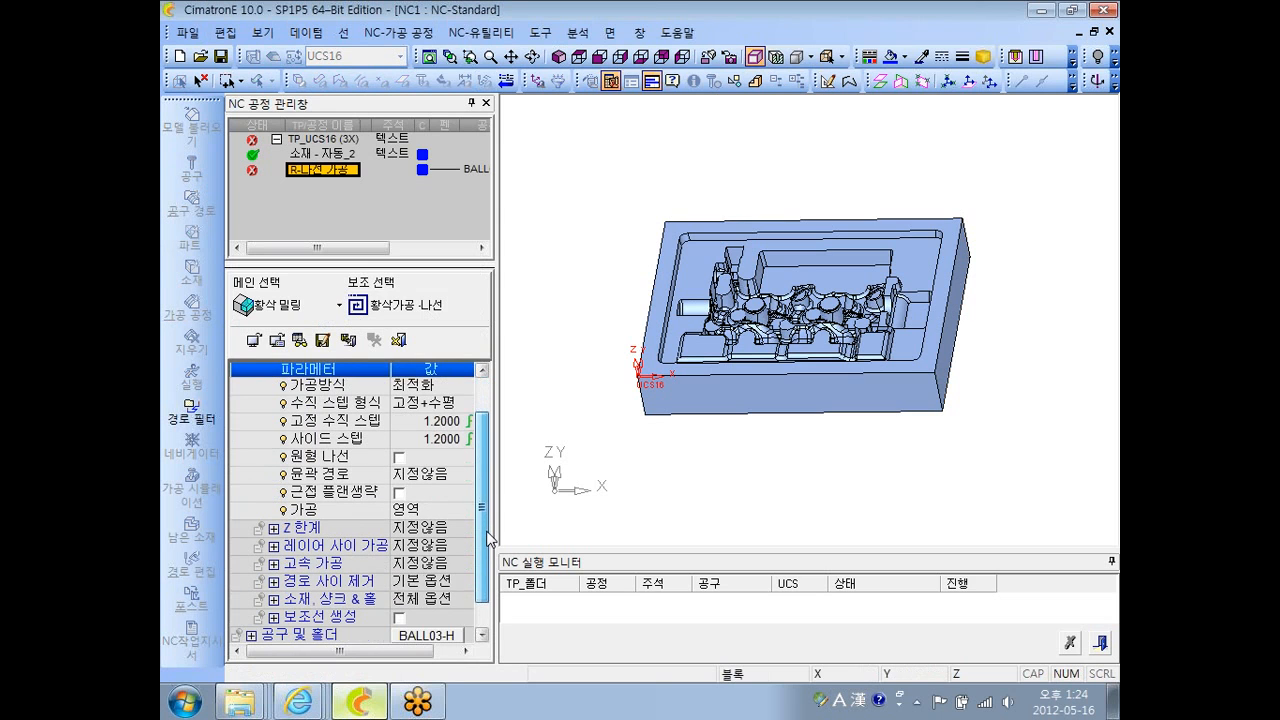
click(457, 637)
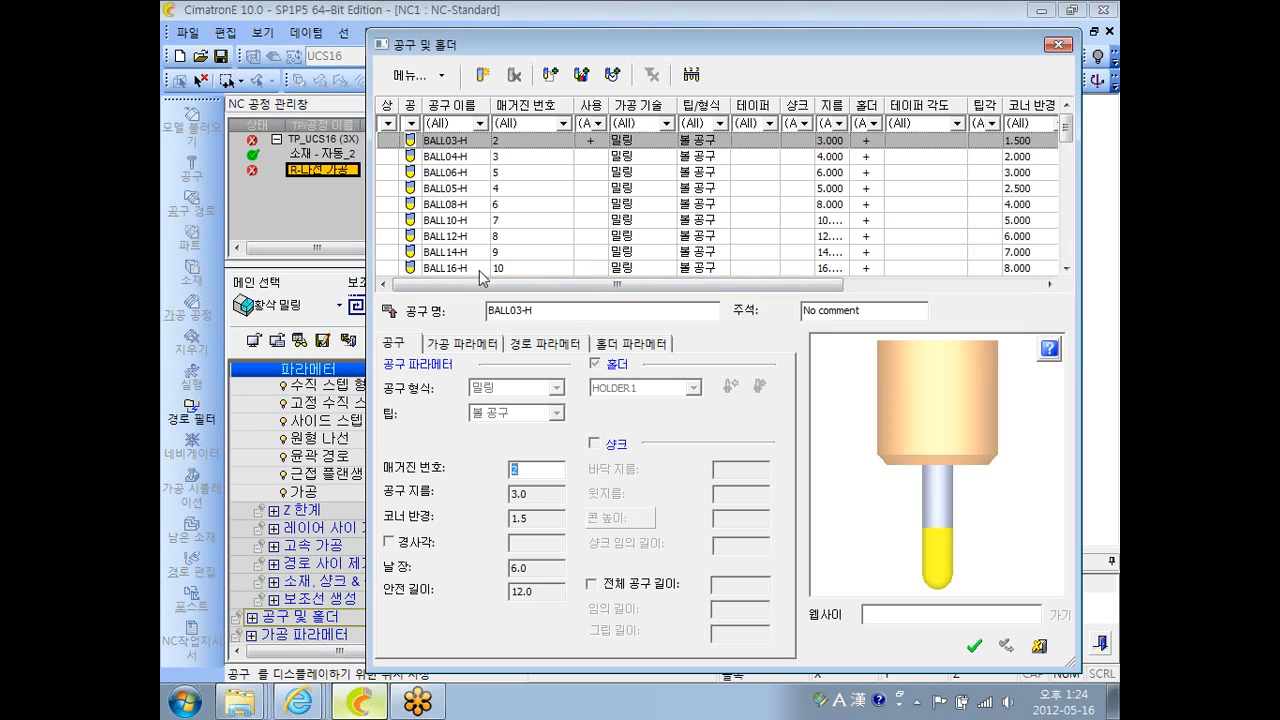
scroll(1070, 138, down, 1)
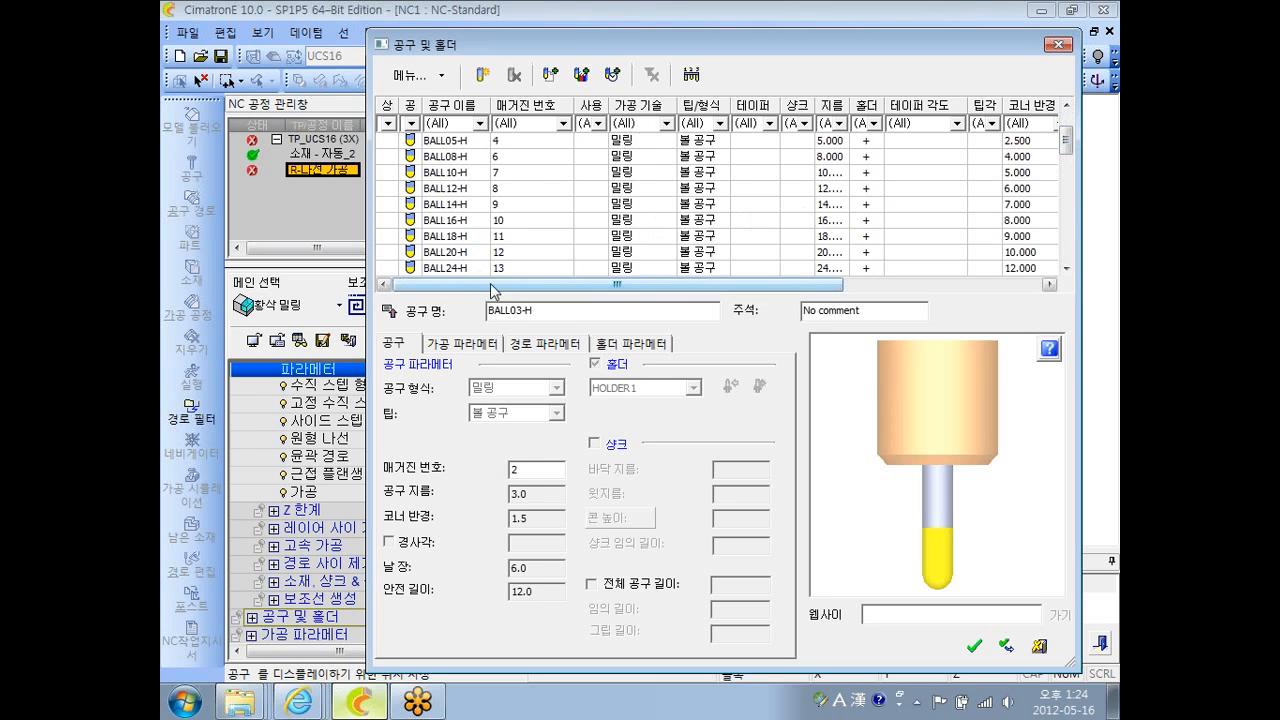
click(462, 252)
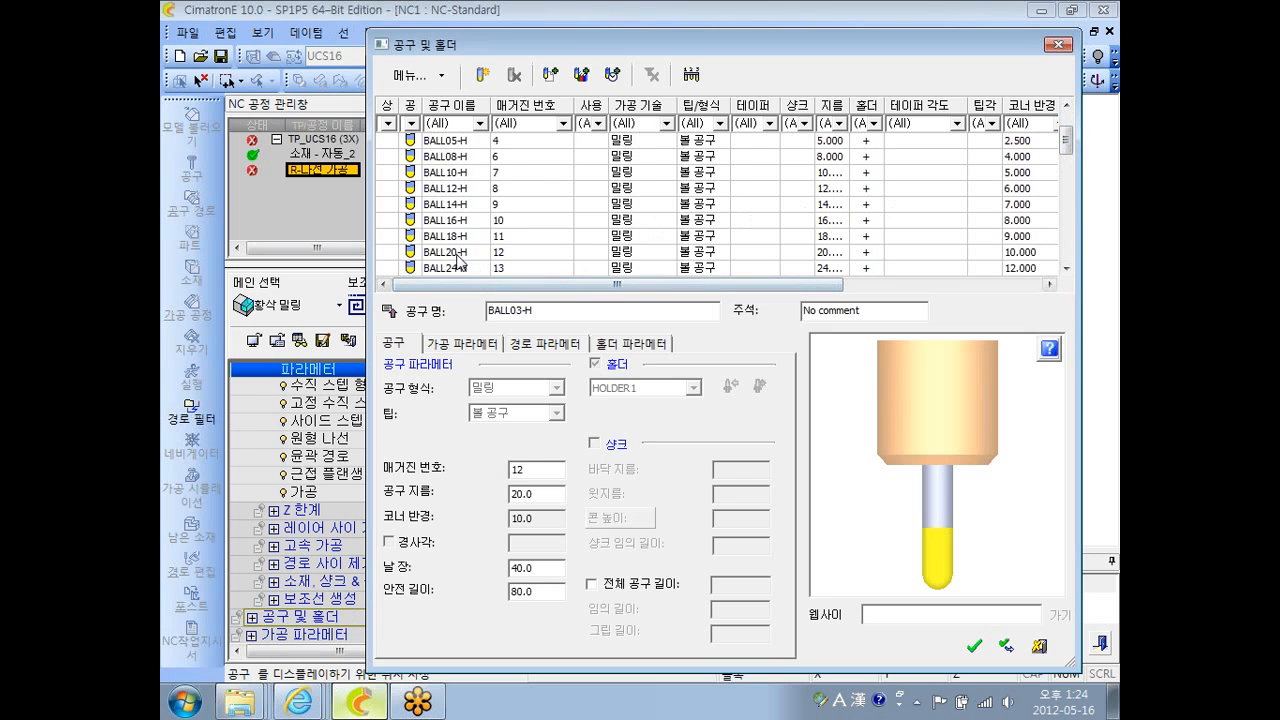
click(973, 646)
- Load the machining parameters stored in BALL20-H into the roughing procedure, giving spindle speed 20000 and feed rate 10000
drag(481, 551, 482, 553)
scroll(482, 561, up, 1)
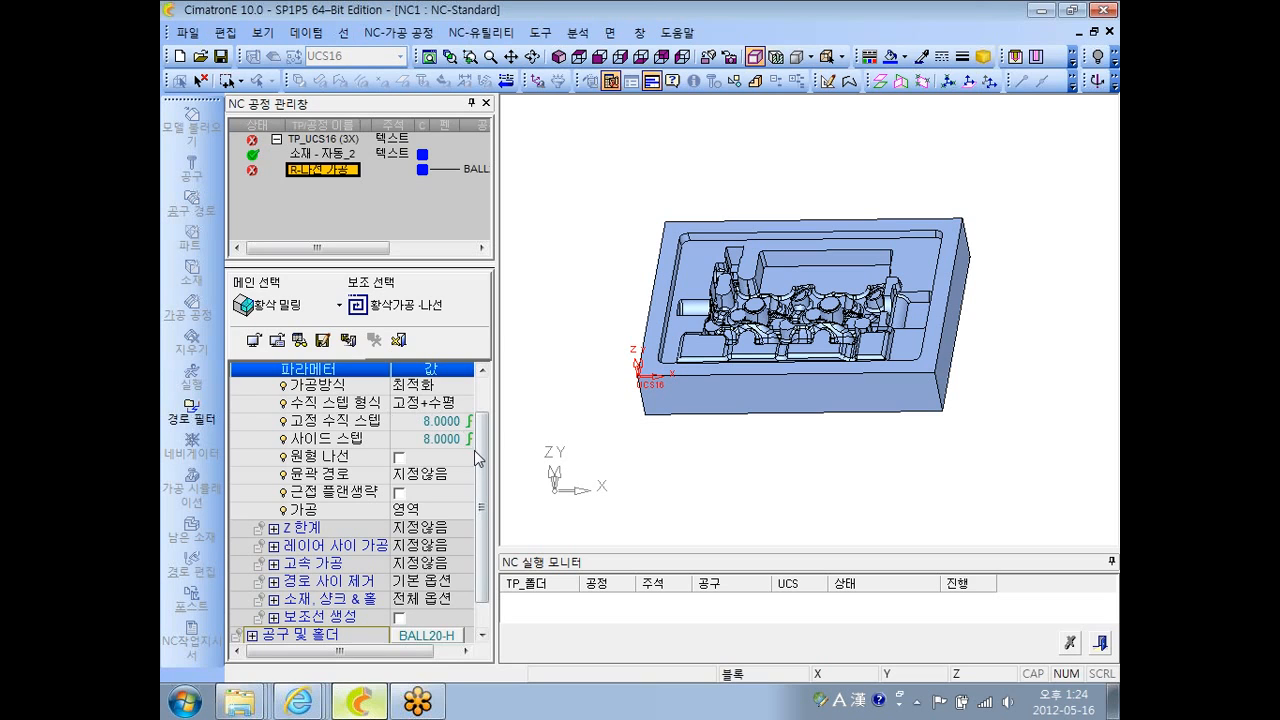
scroll(480, 460, down, 2)
scroll(258, 552, down, 3)
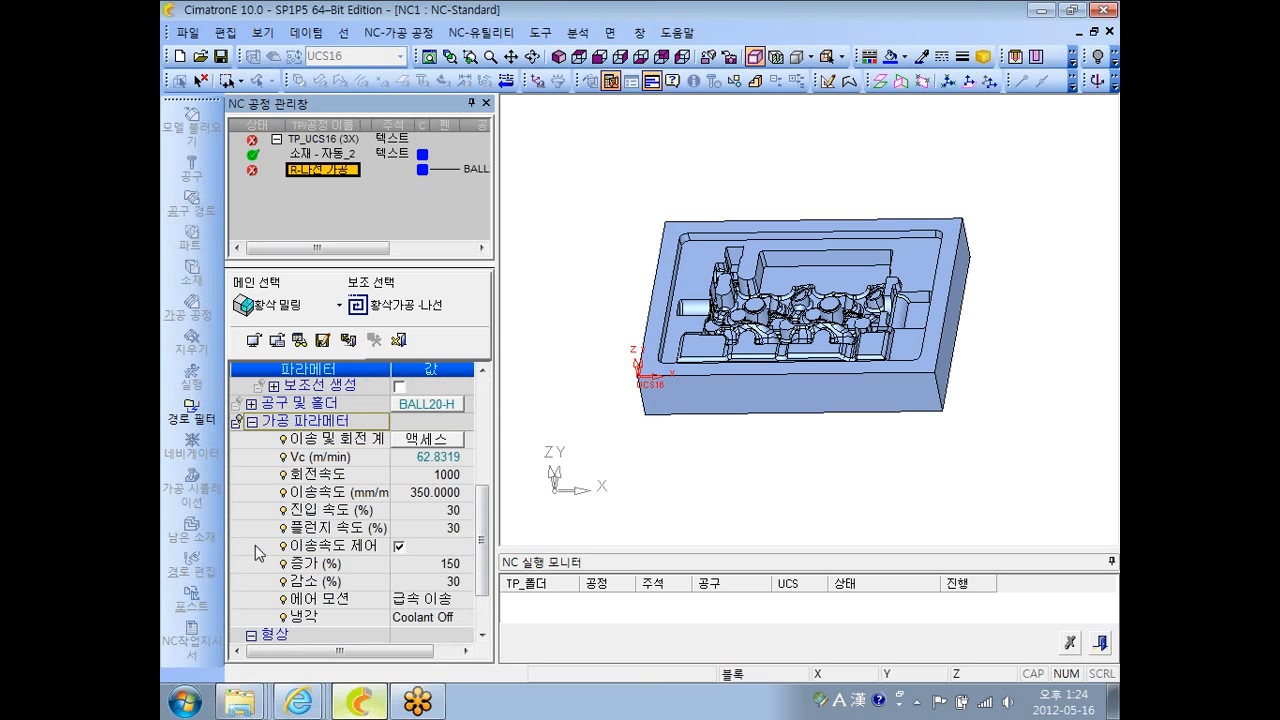
scroll(482, 527, up, 1)
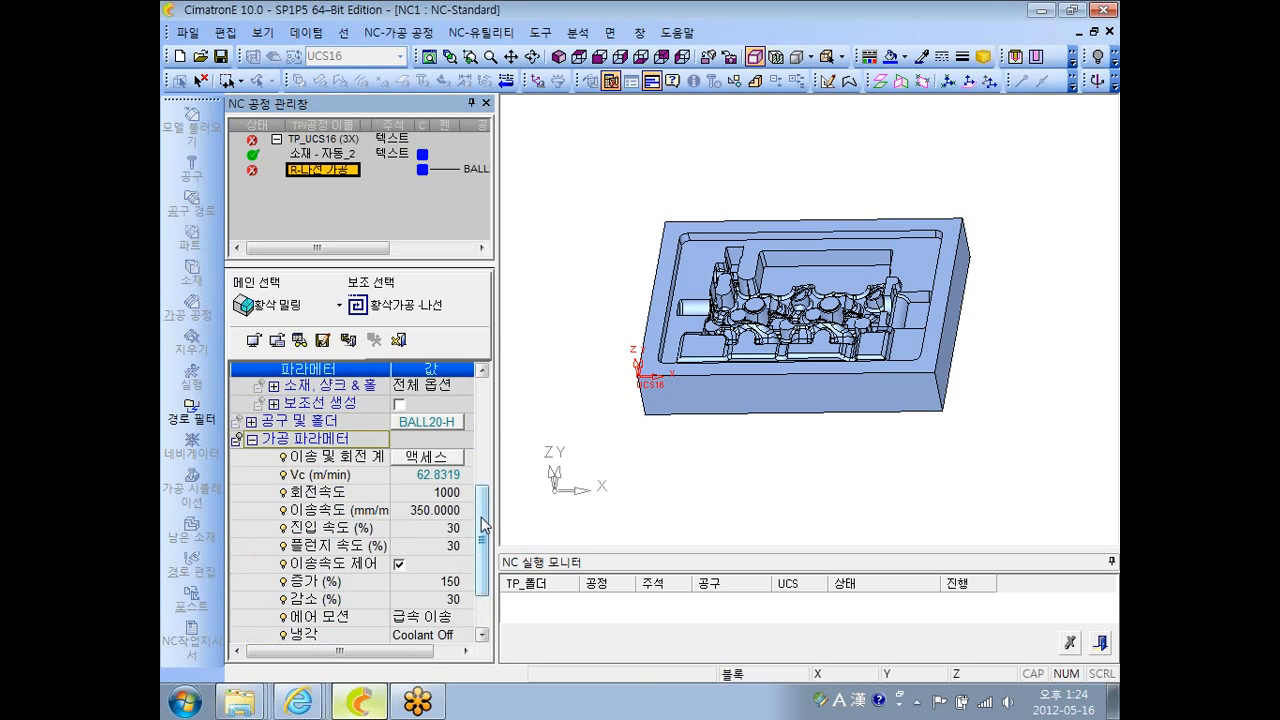
click(350, 477)
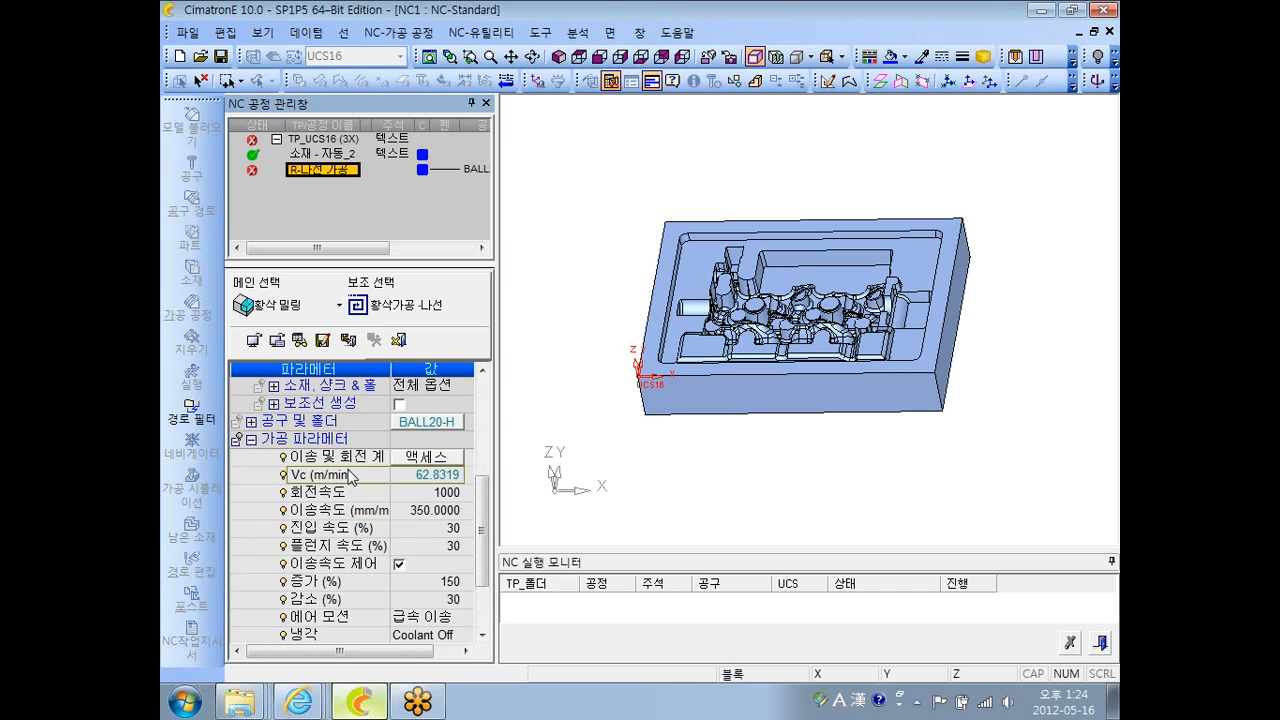
right_click(350, 477)
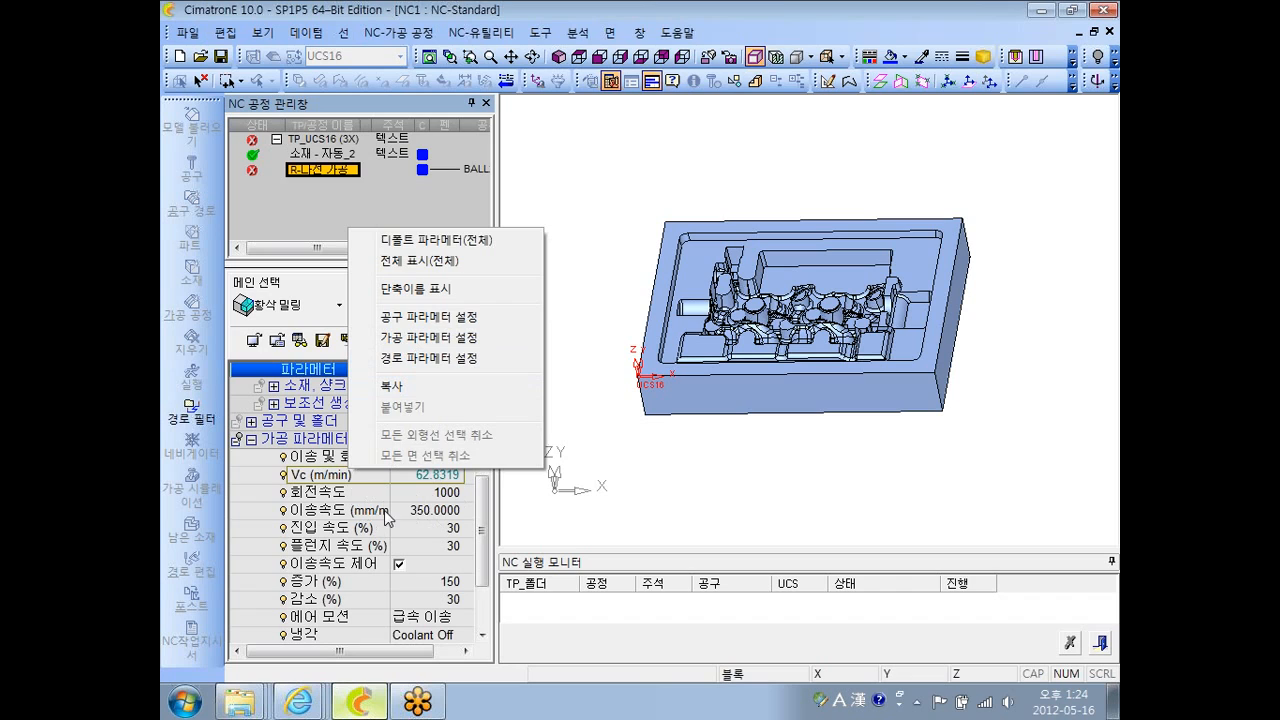
click(428, 337)
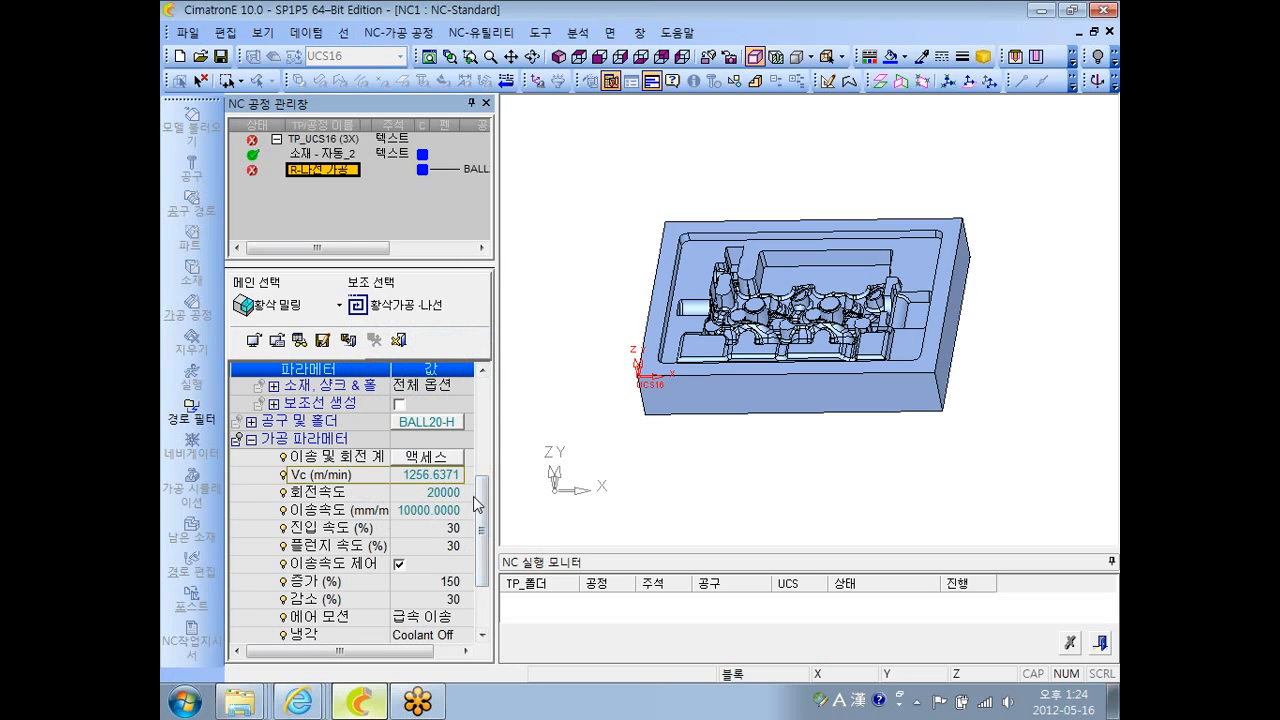
- Load the path parameters stored in BALL20-H into the roughing procedure, giving fixed vertical step 5.0 and side step 5.5
drag(477, 505, 481, 451)
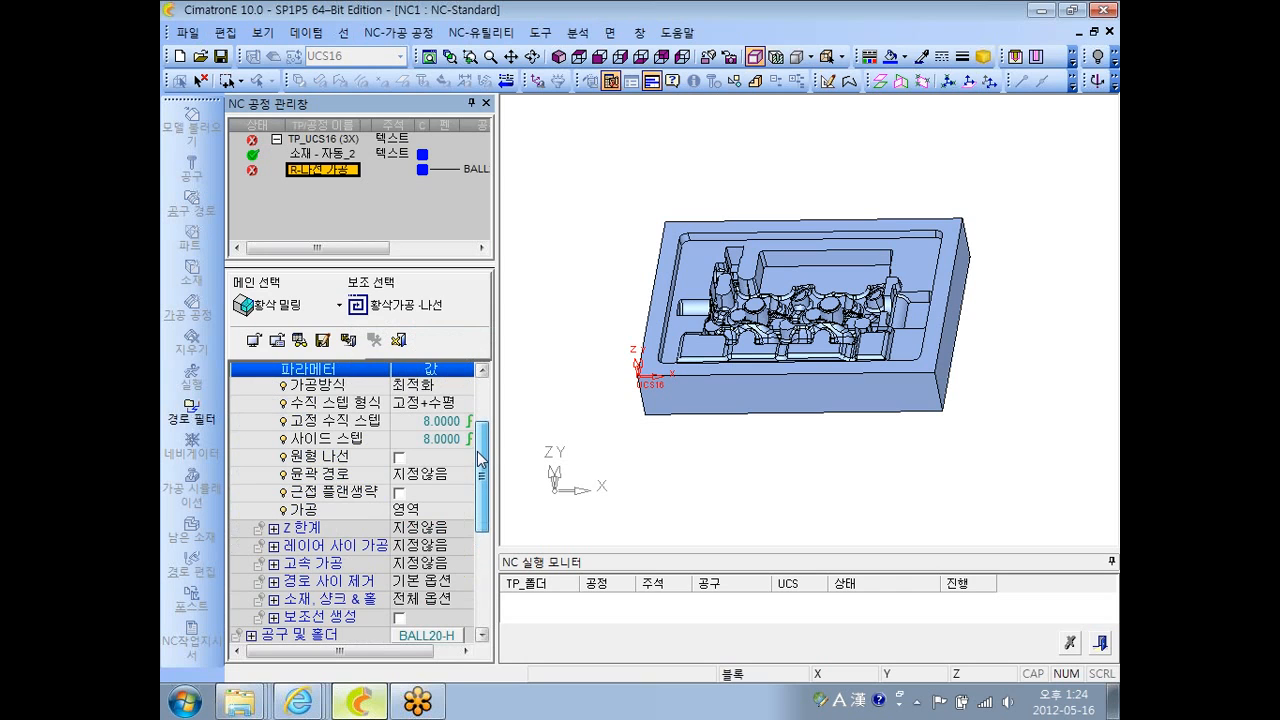
click(380, 440)
right_click(345, 452)
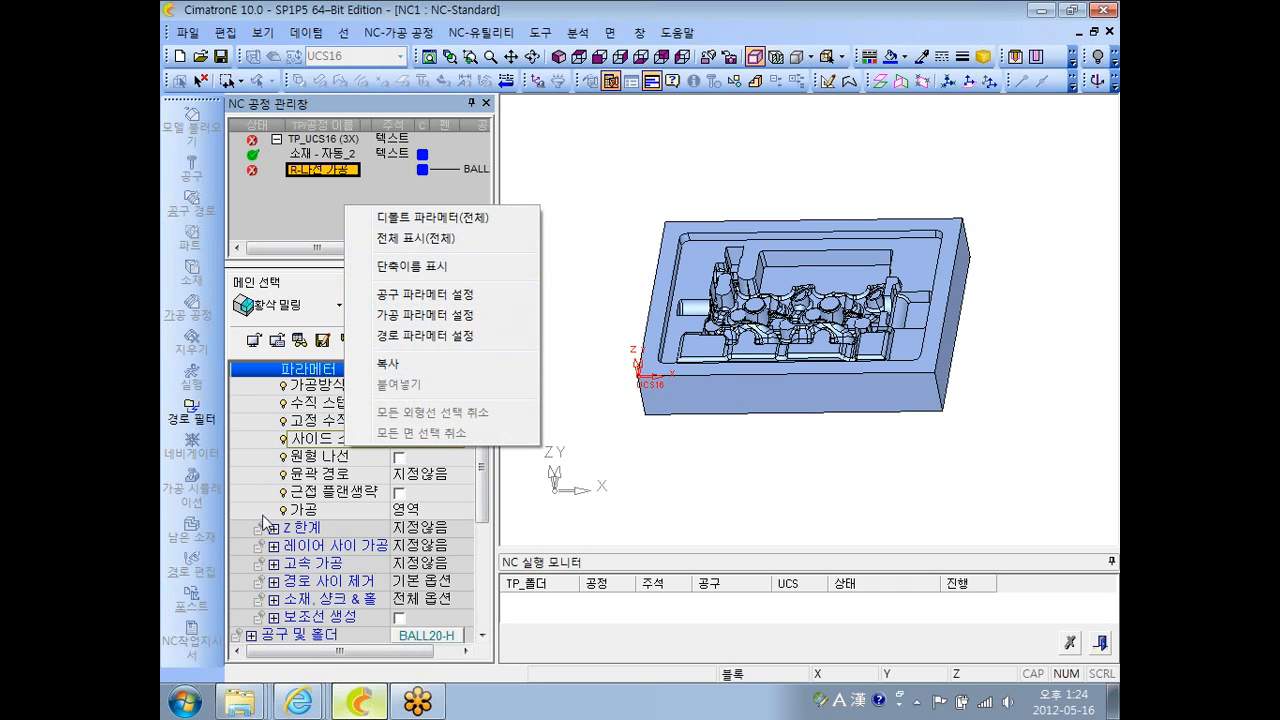
right_click(750, 463)
right_click(392, 558)
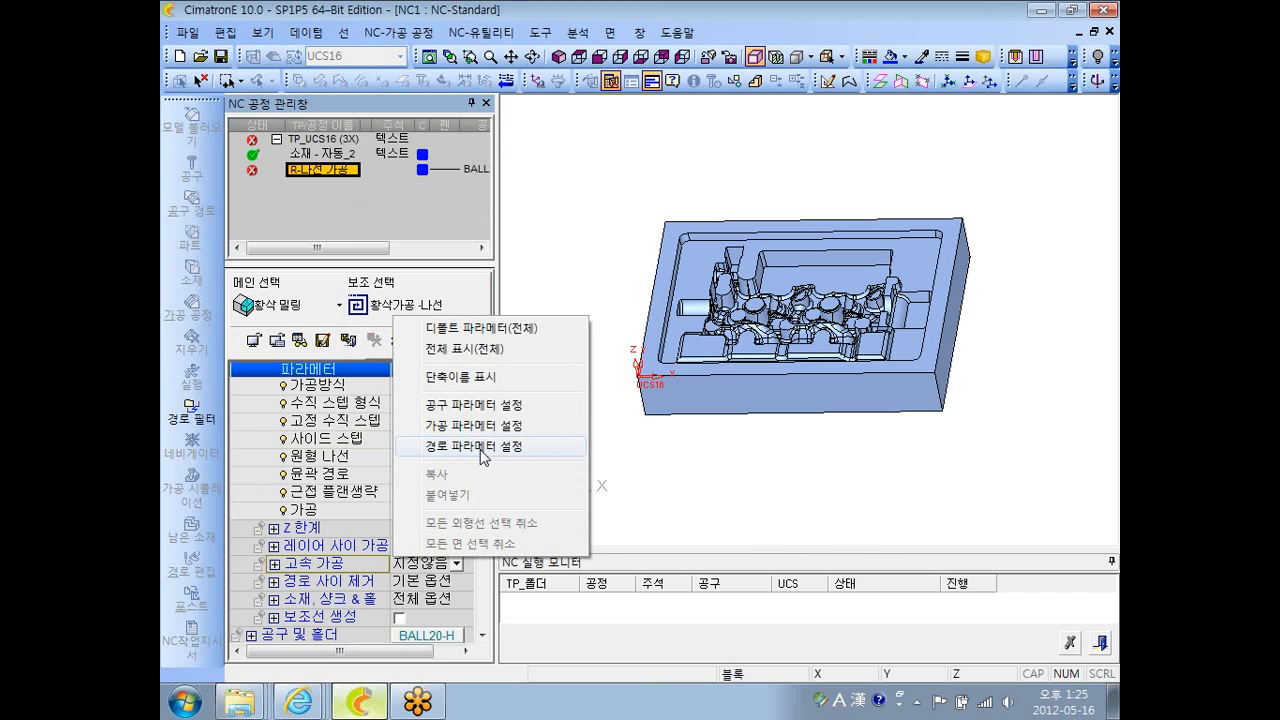
click(482, 450)
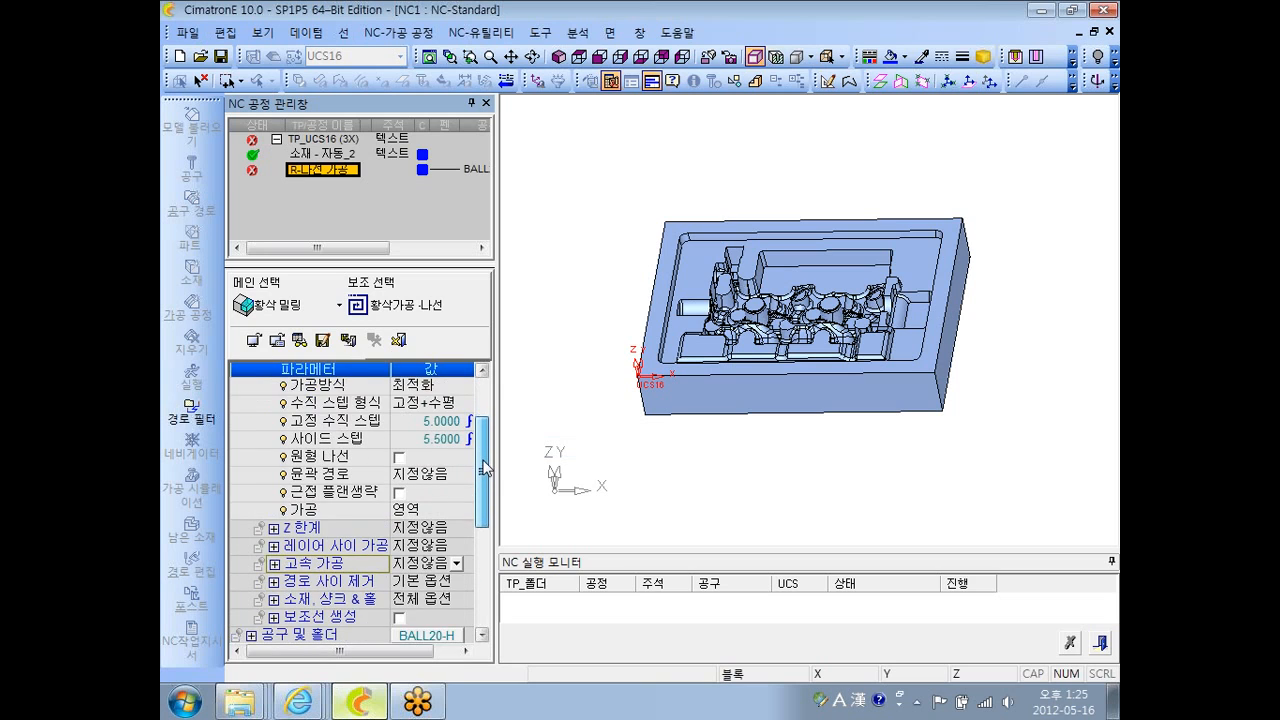
- Look over the available commands for loading parameters from the tool, then dismiss them without choosing one
scroll(482, 462, down, 1)
scroll(482, 470, up, 1)
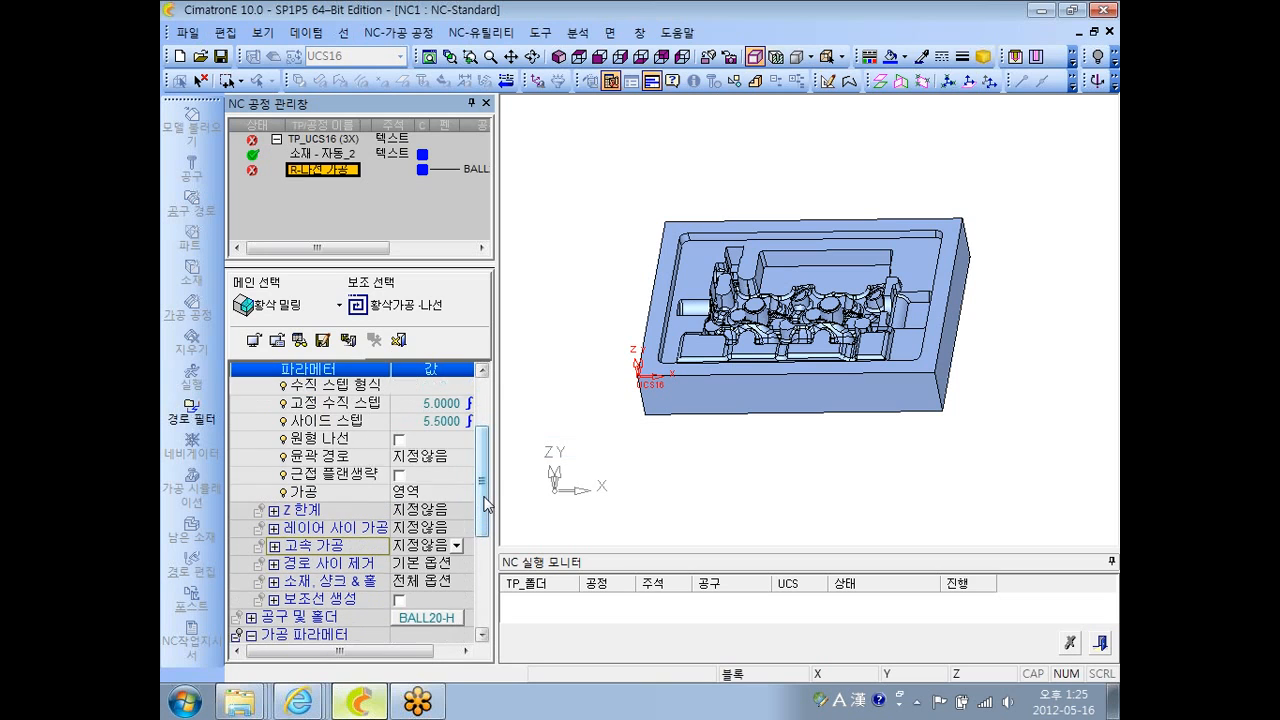
click(343, 474)
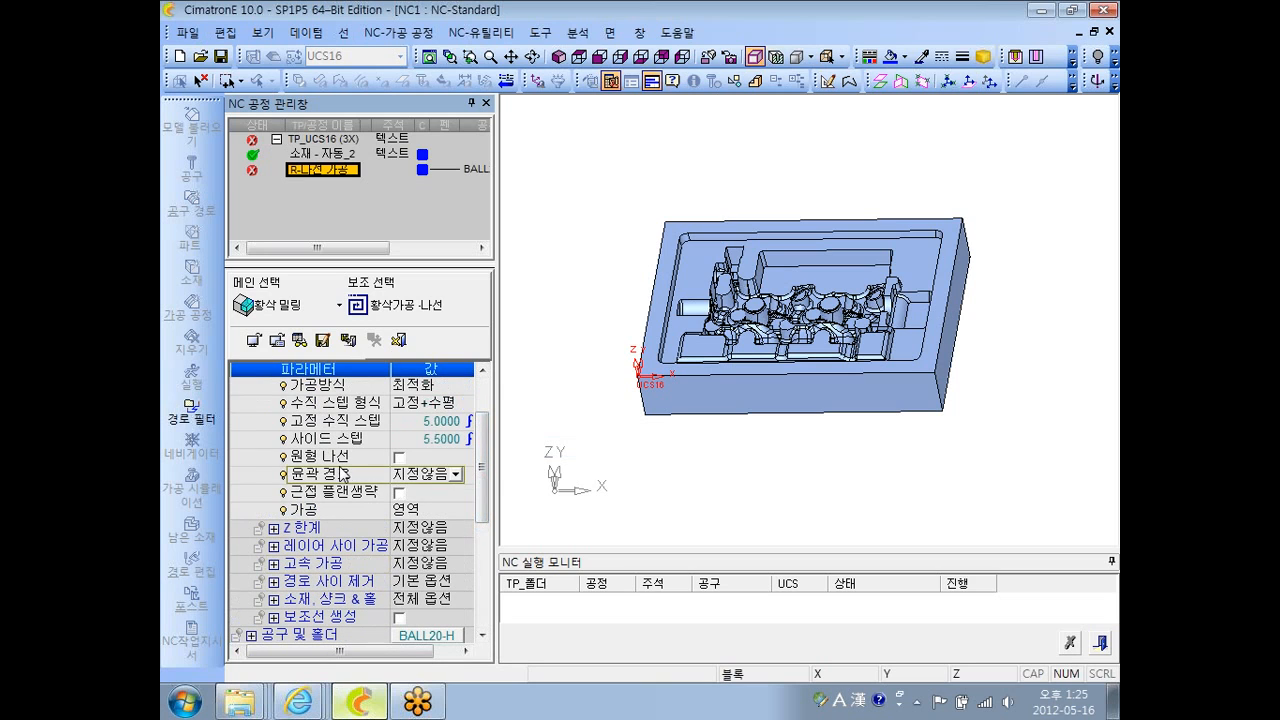
right_click(343, 474)
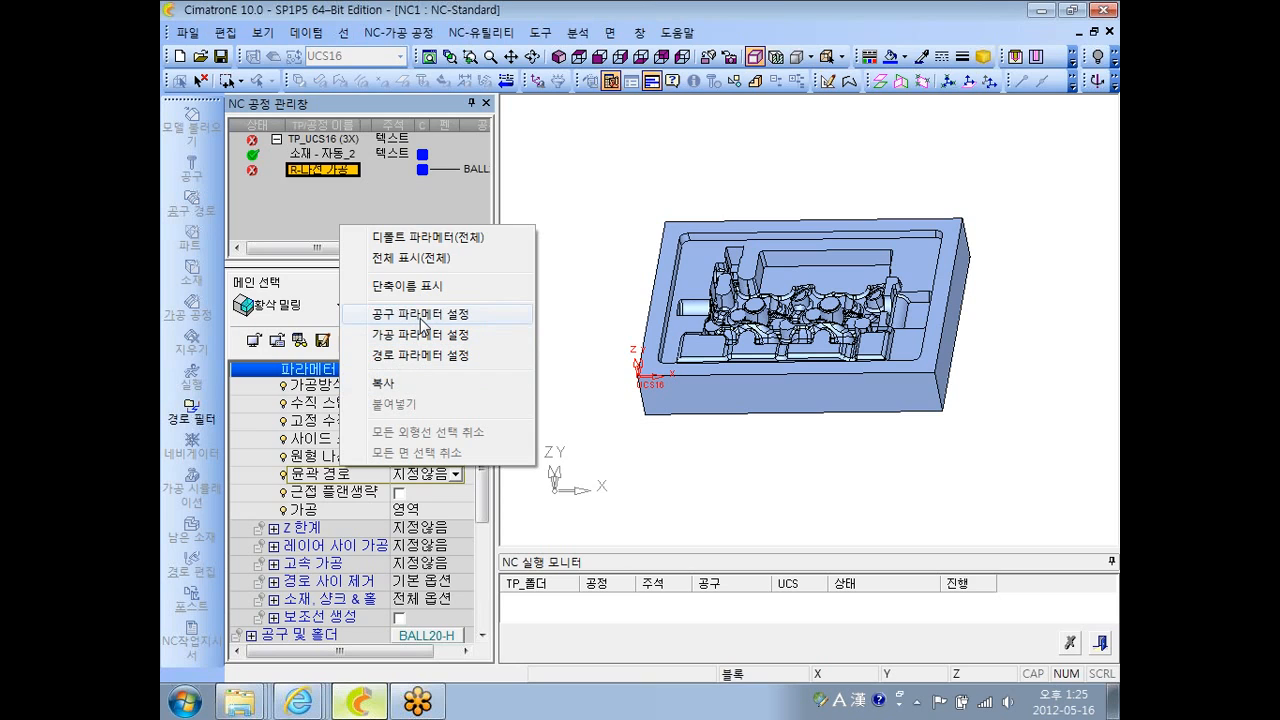
click(550, 305)
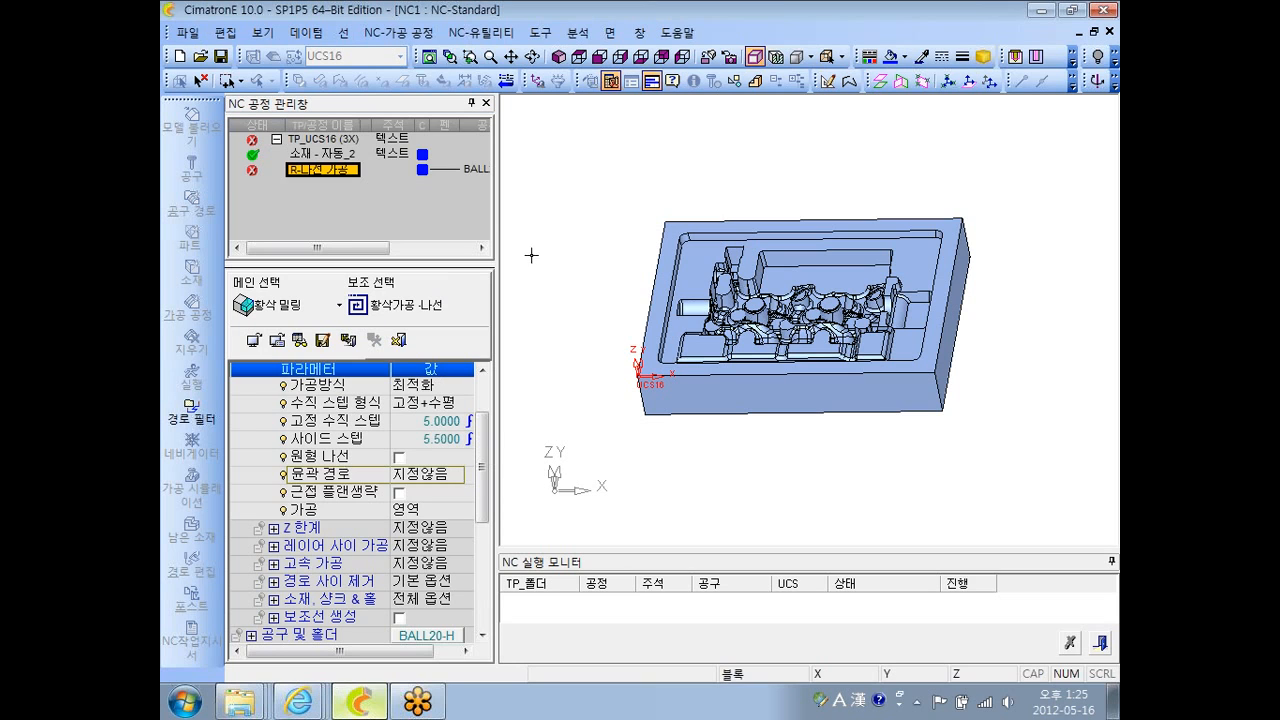
- Enable the NC General_Preferences option that takes parameters automatically from the cutter and holder, and apply it at file level
click(540, 32)
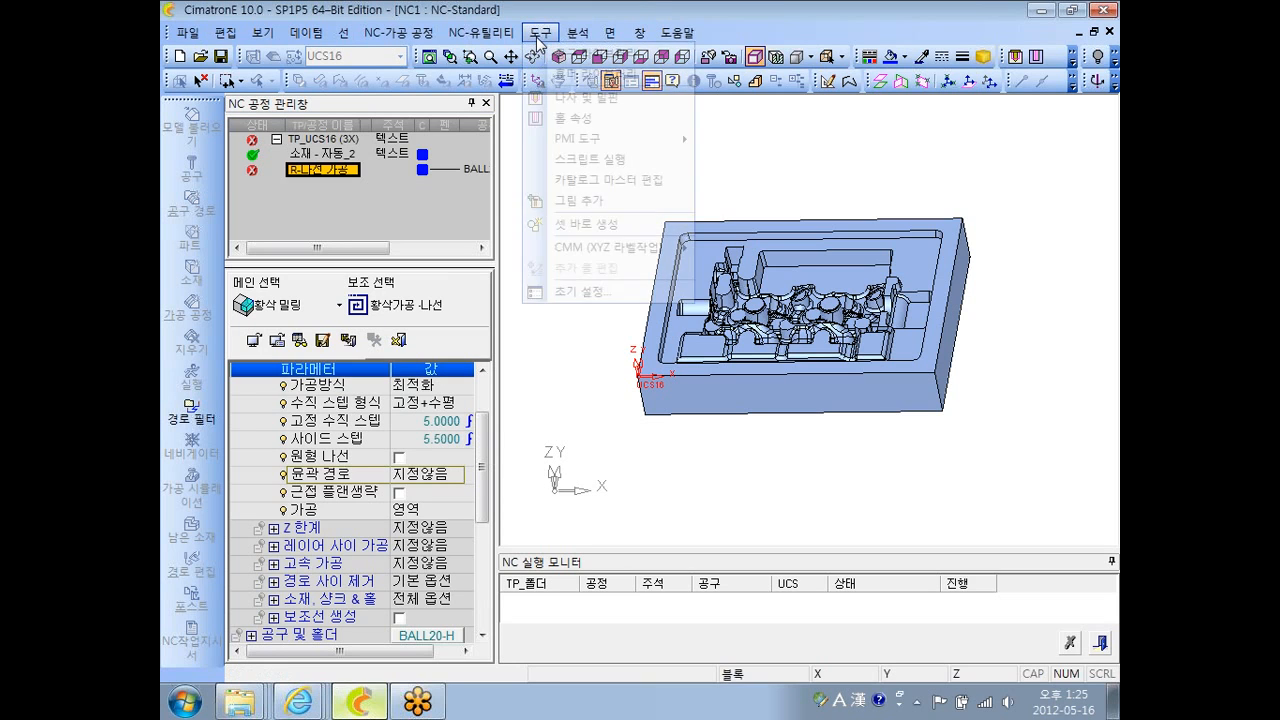
click(614, 292)
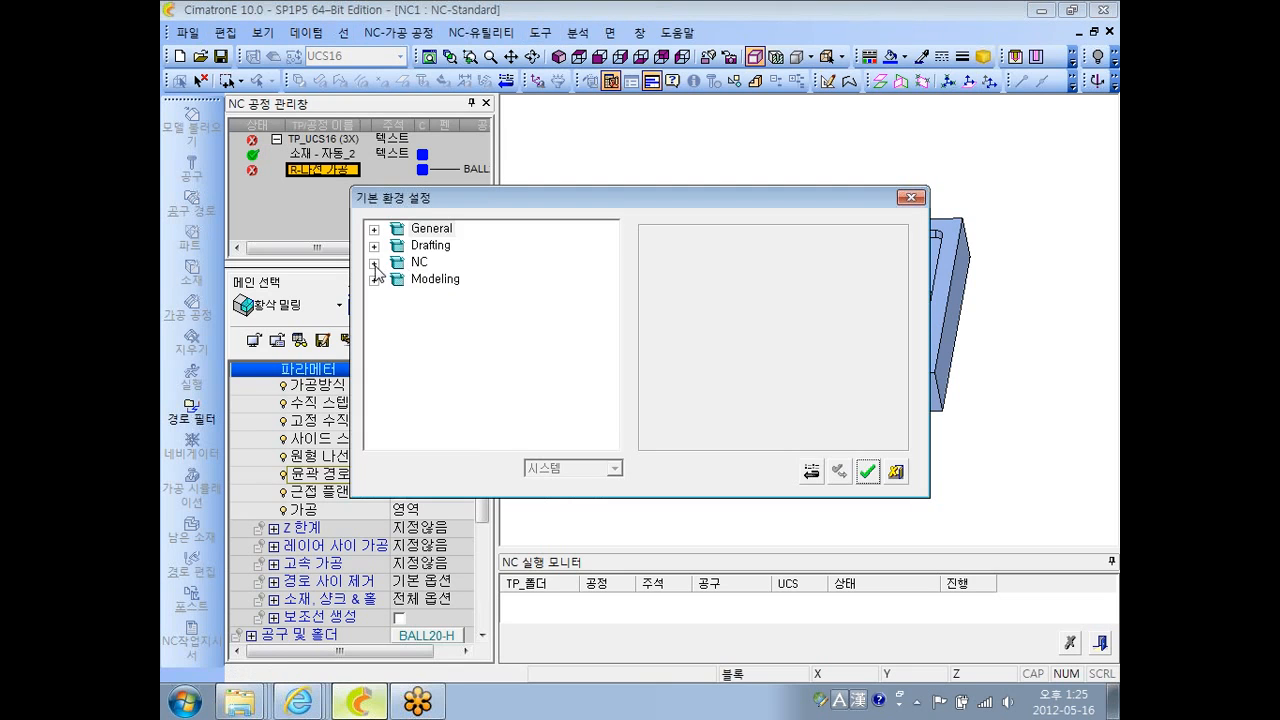
click(374, 262)
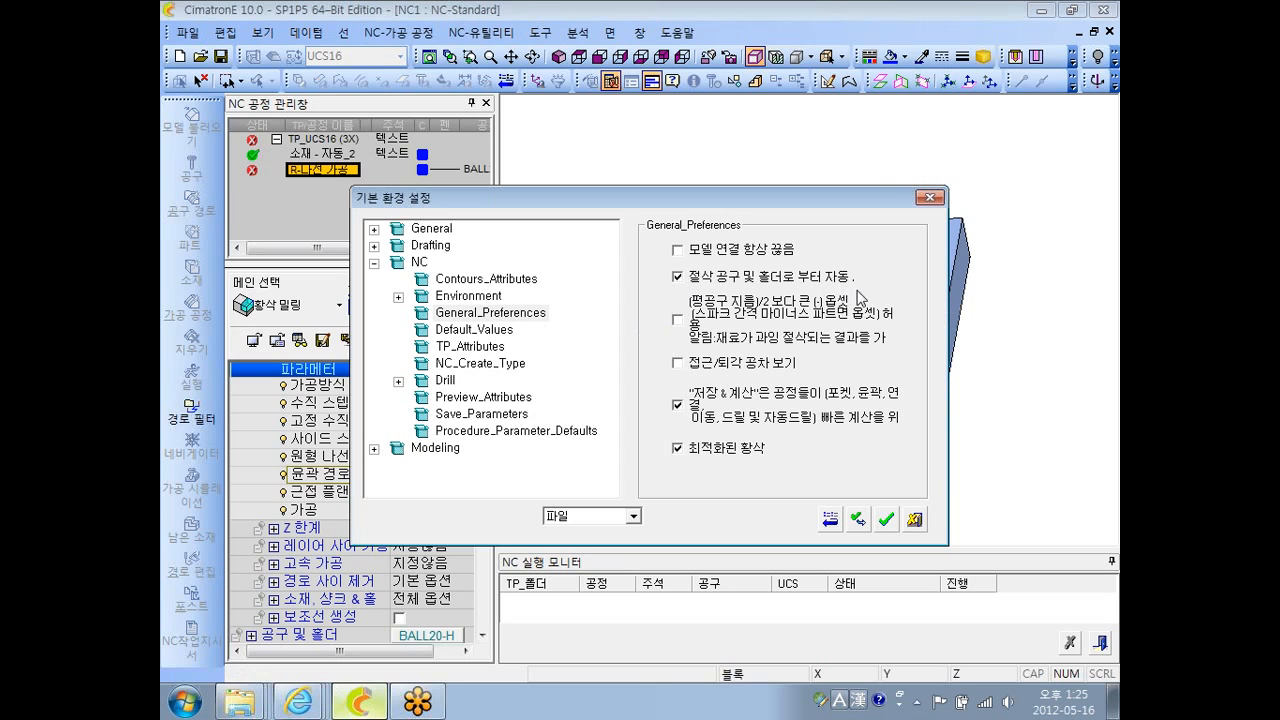
click(858, 519)
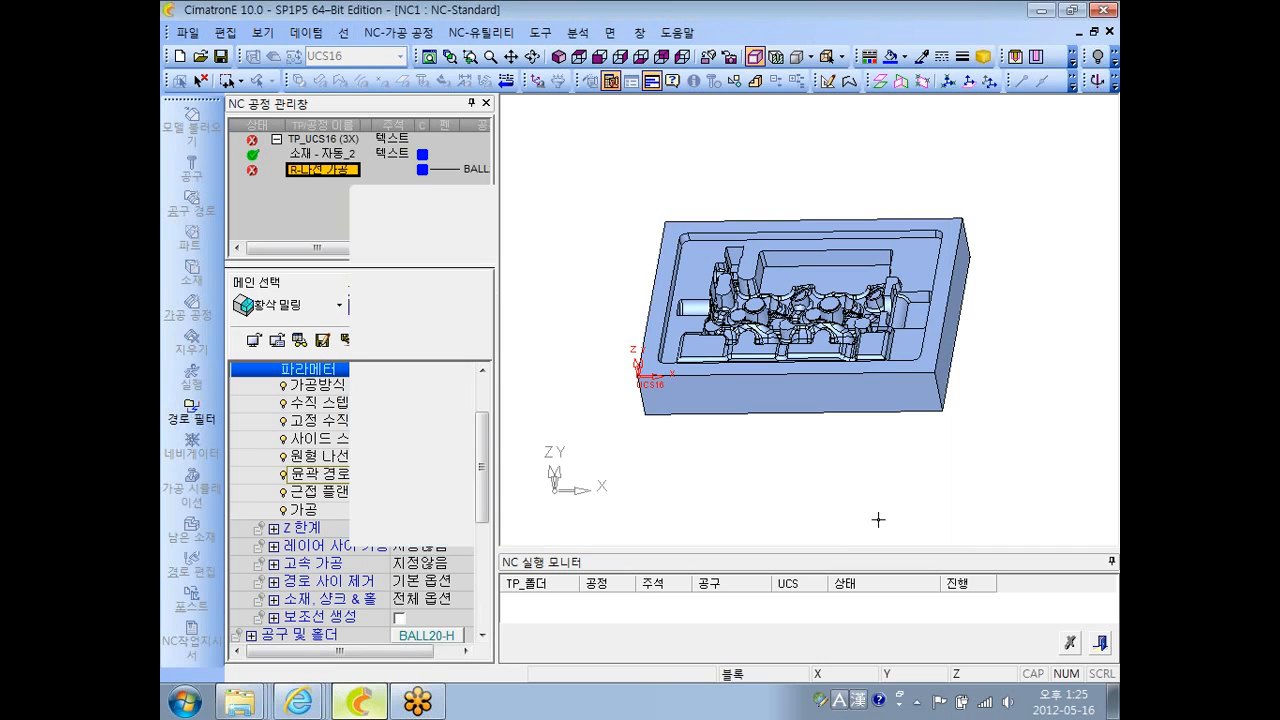
- Switch the roughing procedure's tool to BALL08-H and set its fixed vertical step to 2
click(455, 635)
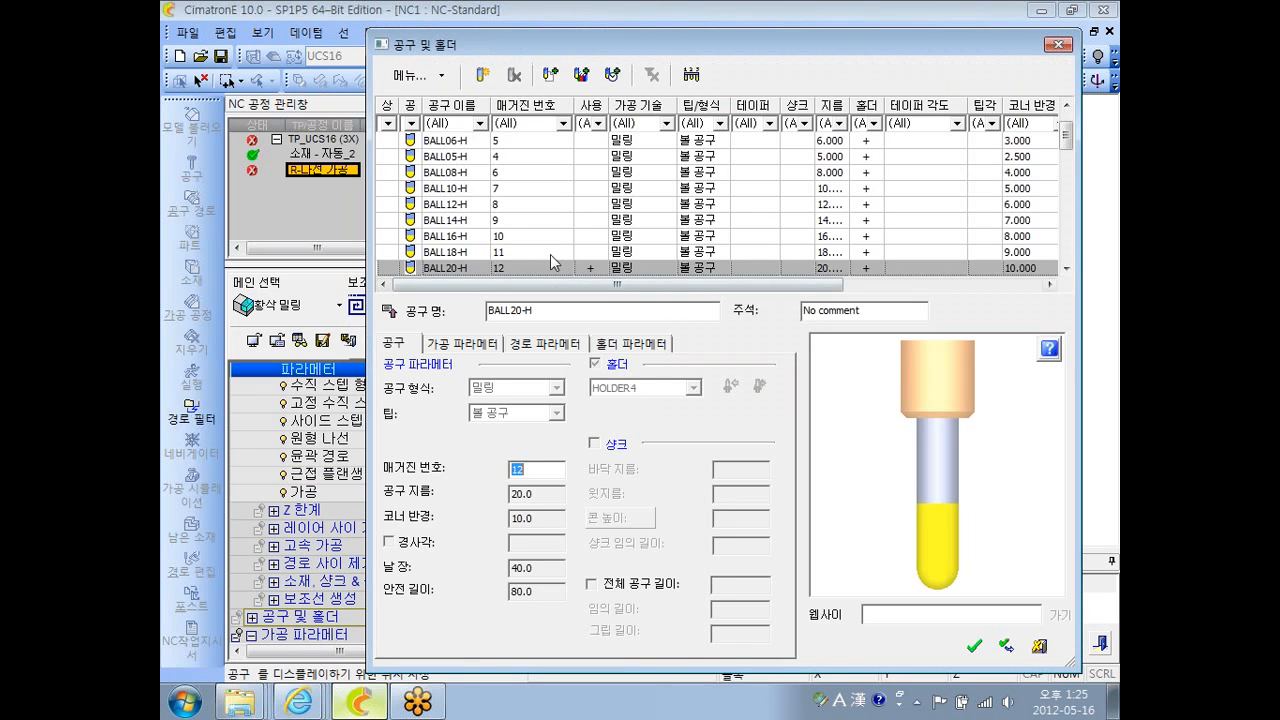
click(545, 173)
click(974, 648)
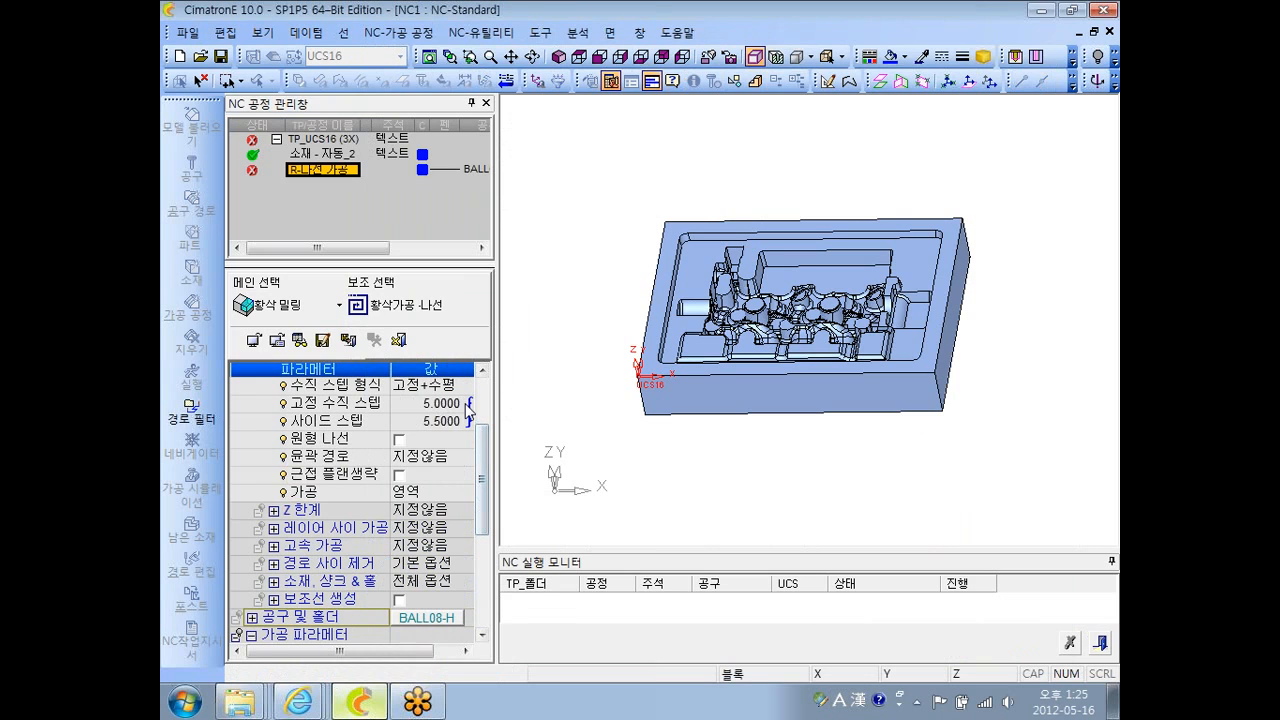
click(385, 406)
text(2)
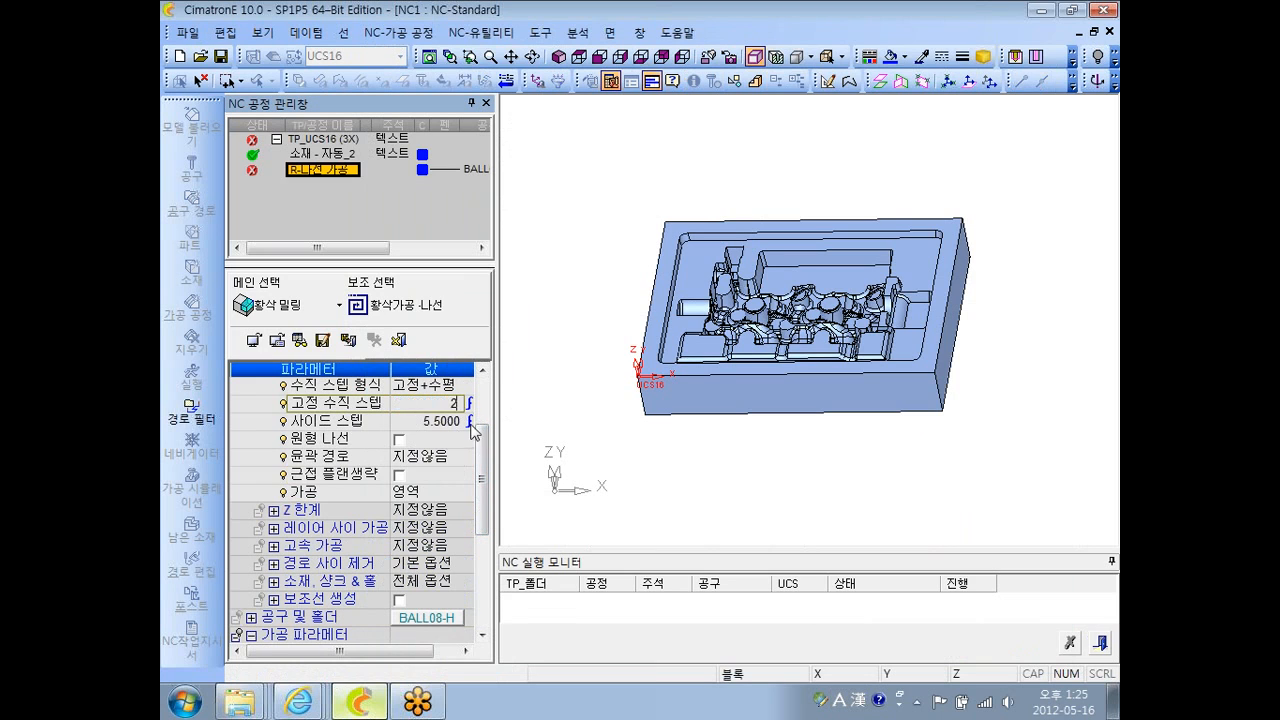
key(Return)
- Set the roughing procedure's spindle speed to 700 and its feed rate to 800
scroll(487, 500, down, 2)
scroll(487, 500, down, 1)
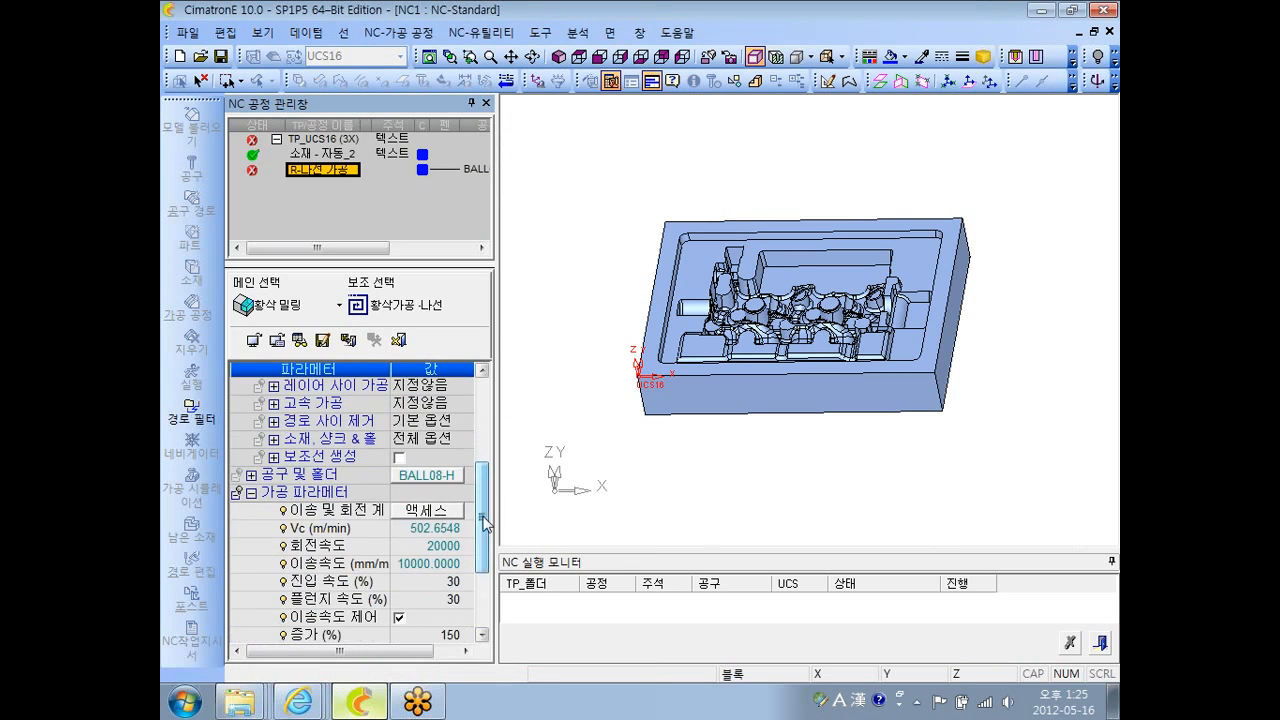
click(387, 548)
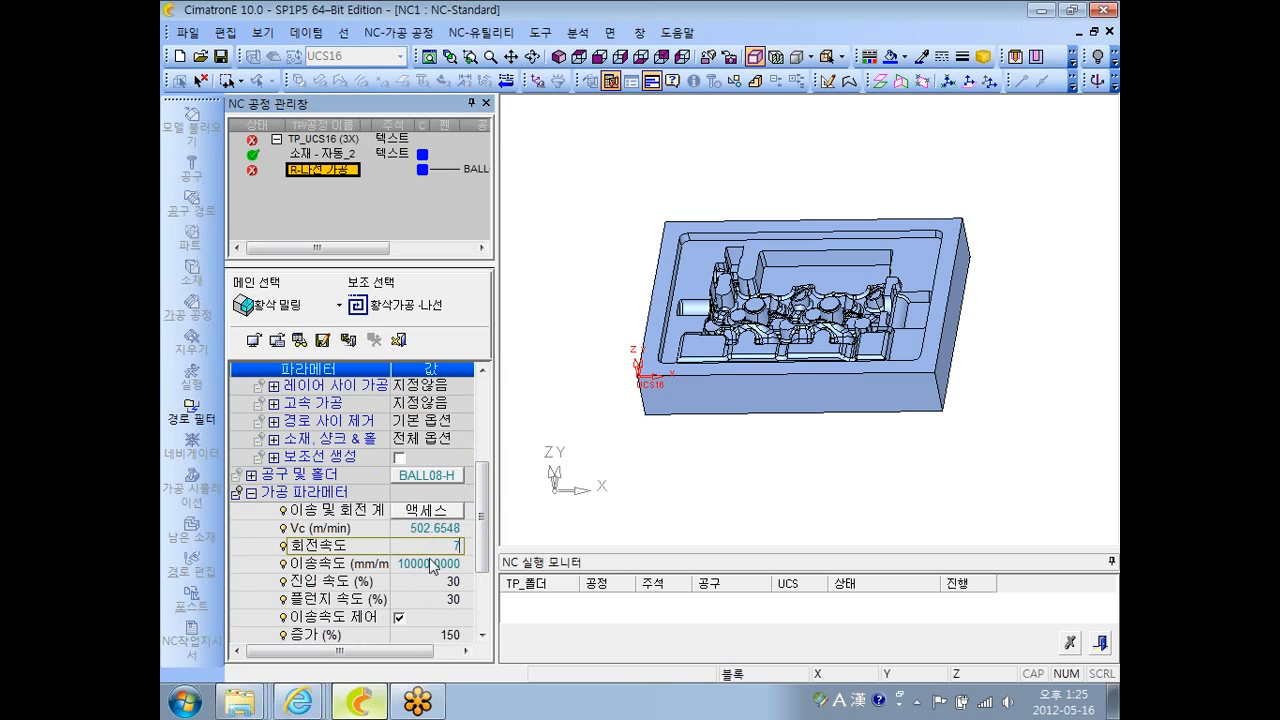
key(Return)
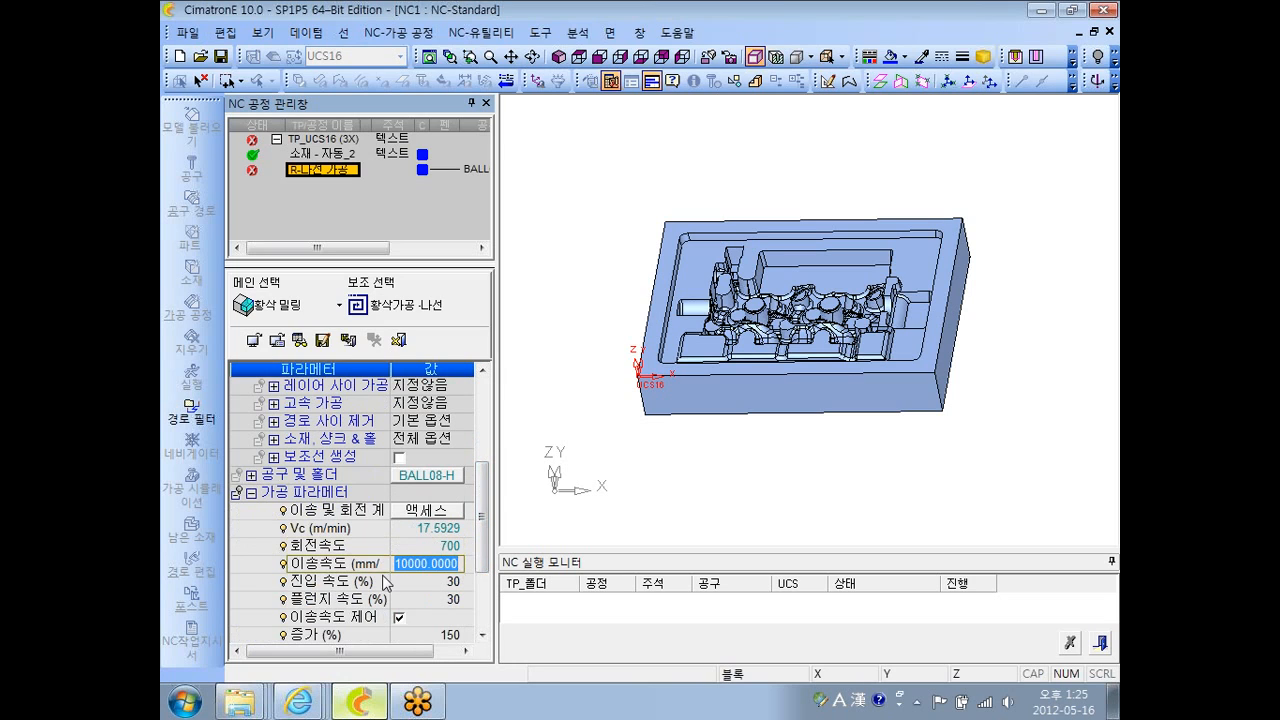
text(800)
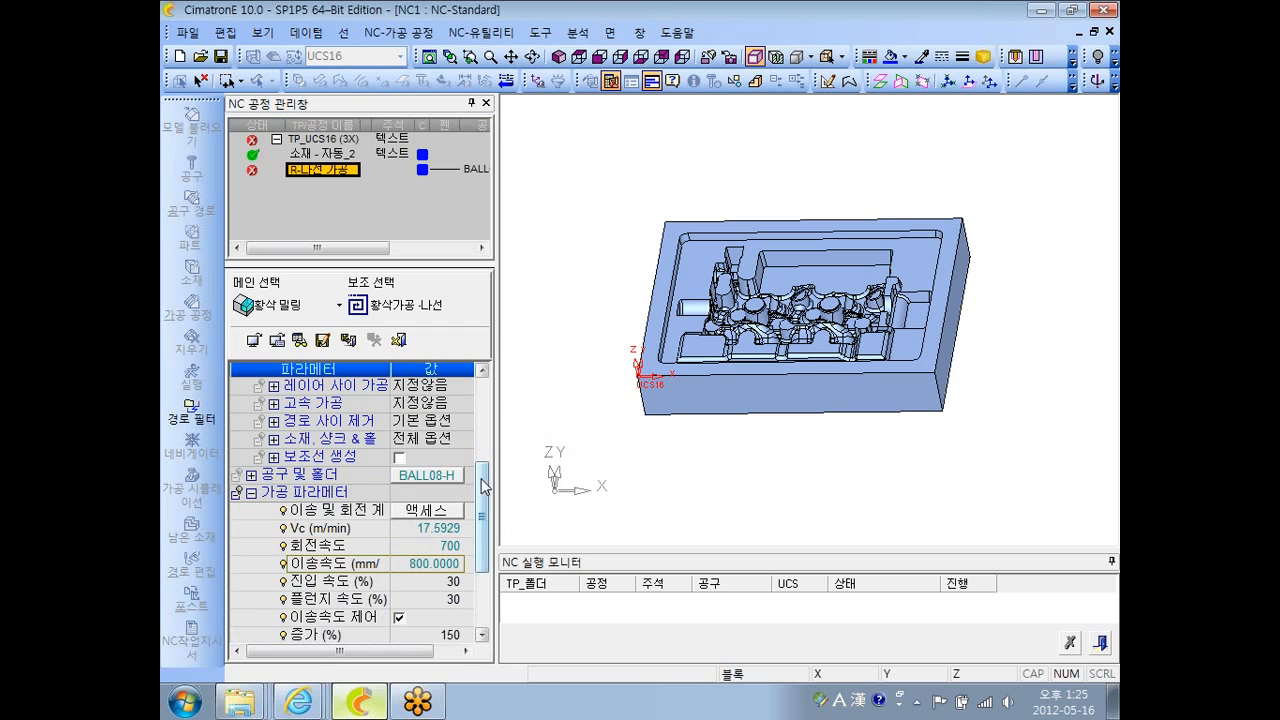
- Reassign BALL20-H to the roughing procedure and check the machining and path parameters it brings in
click(446, 475)
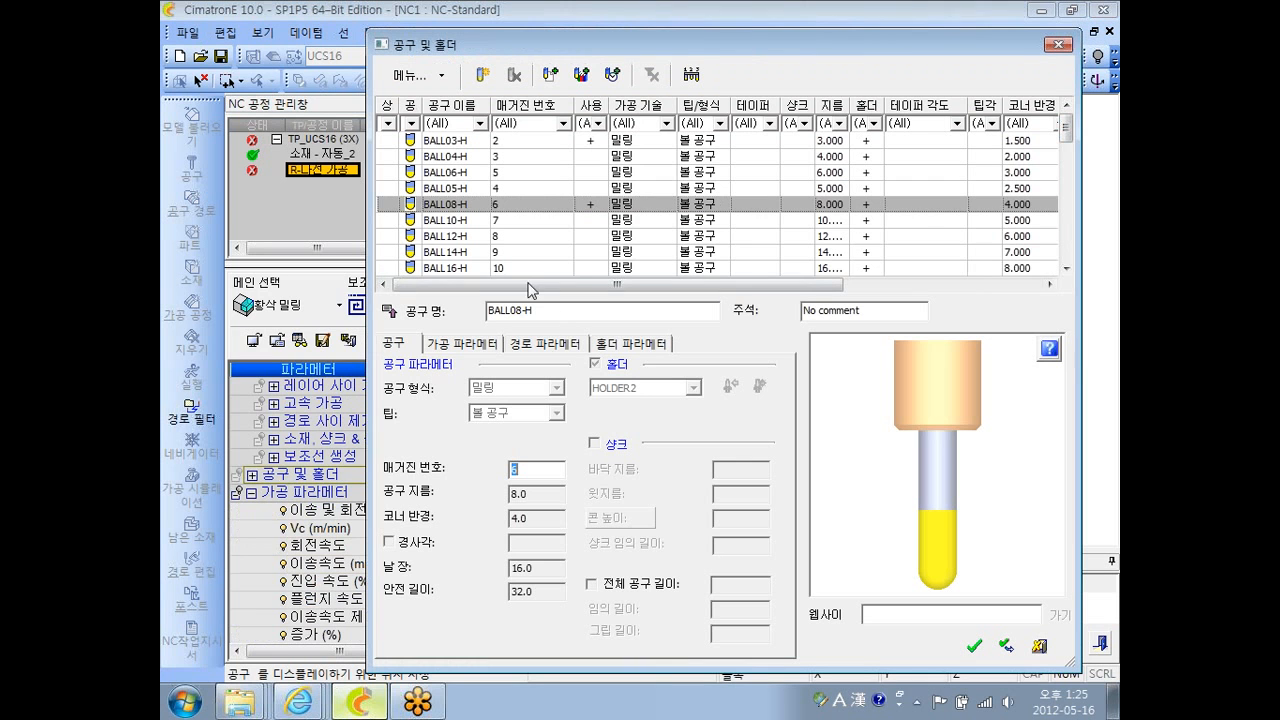
scroll(1068, 146, down, 1)
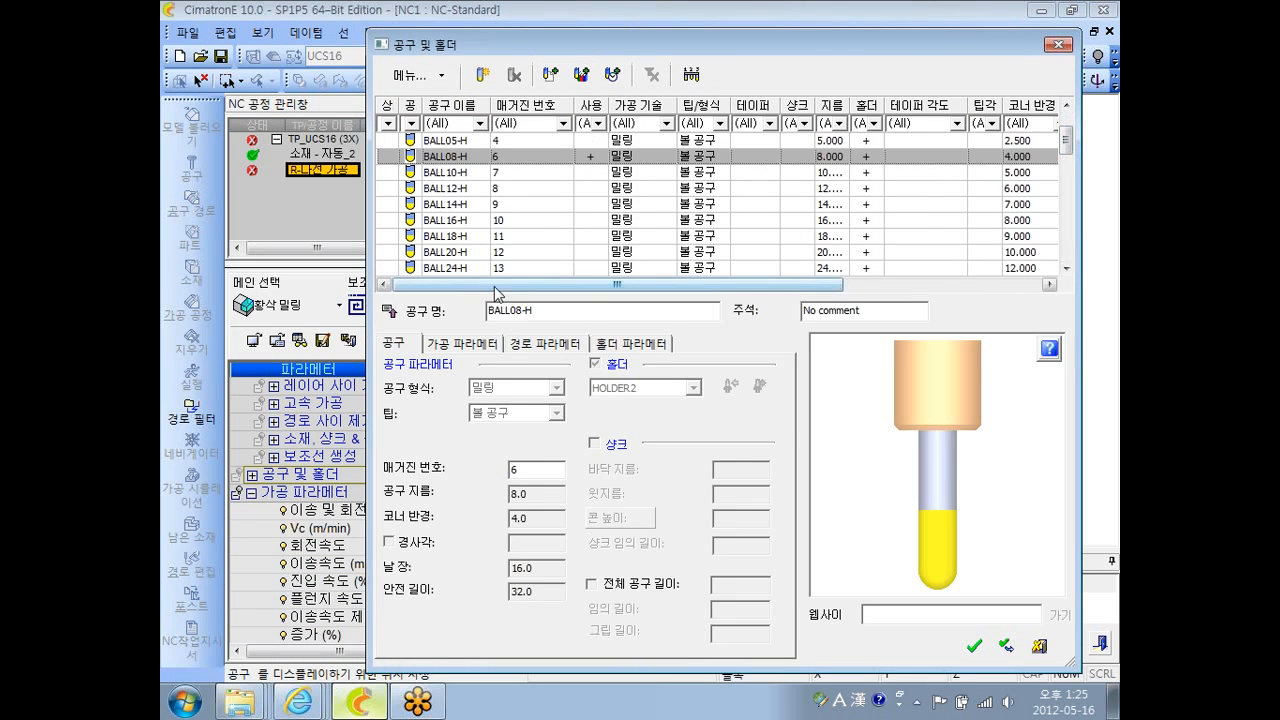
click(445, 254)
click(973, 648)
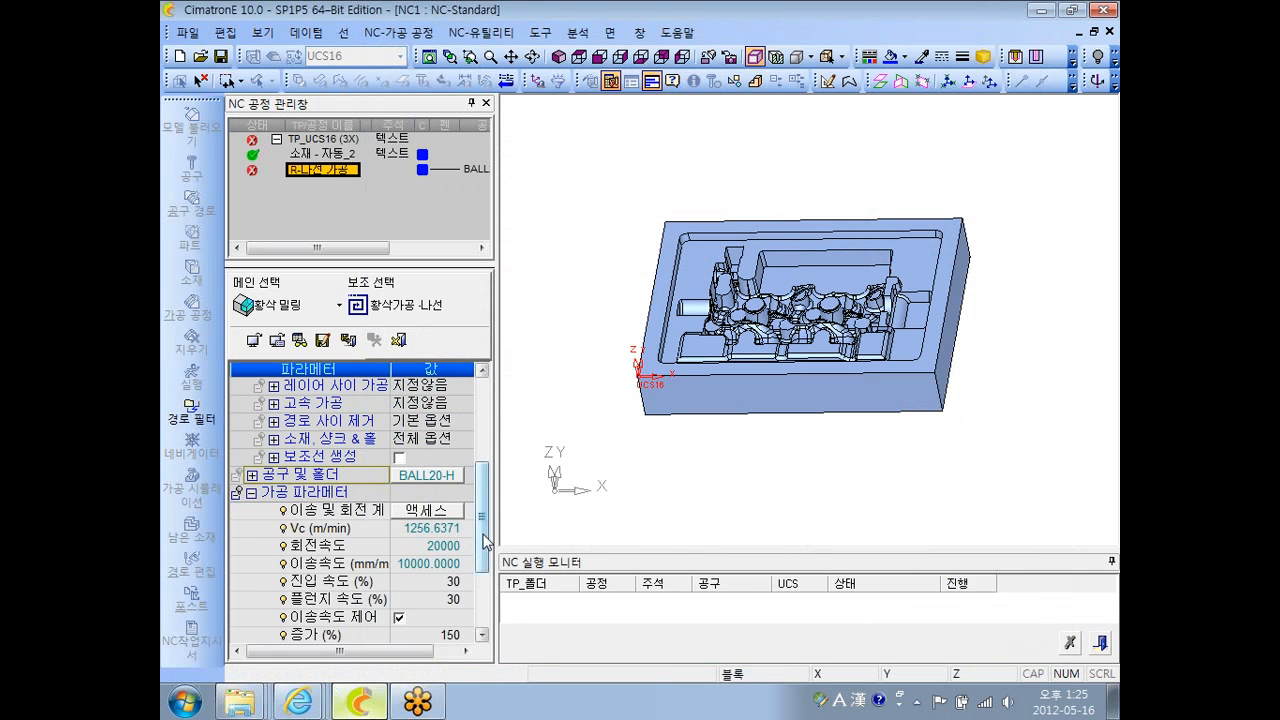
drag(484, 535, 485, 492)
scroll(485, 503, down, 3)
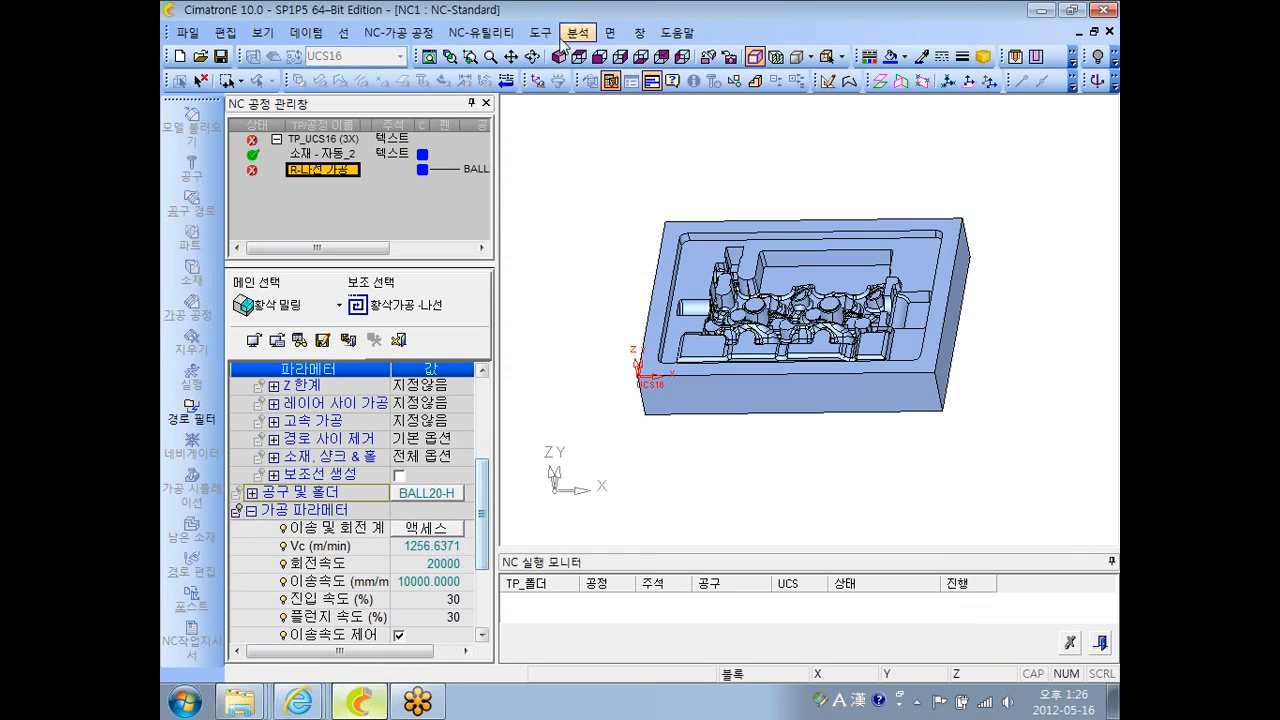
- Review the NC General_Preferences options, including the one allowing minus offsets greater than half the flat cutter diameter, and leave them as they are
right_click(349, 426)
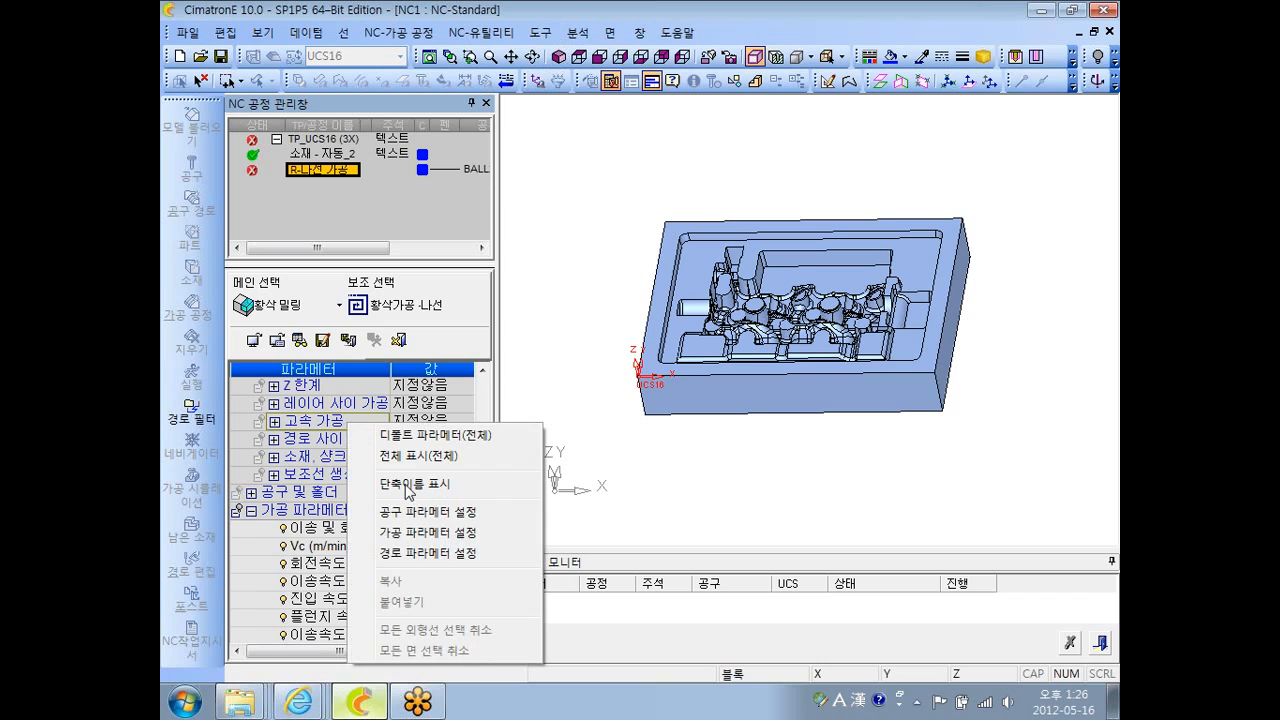
click(566, 191)
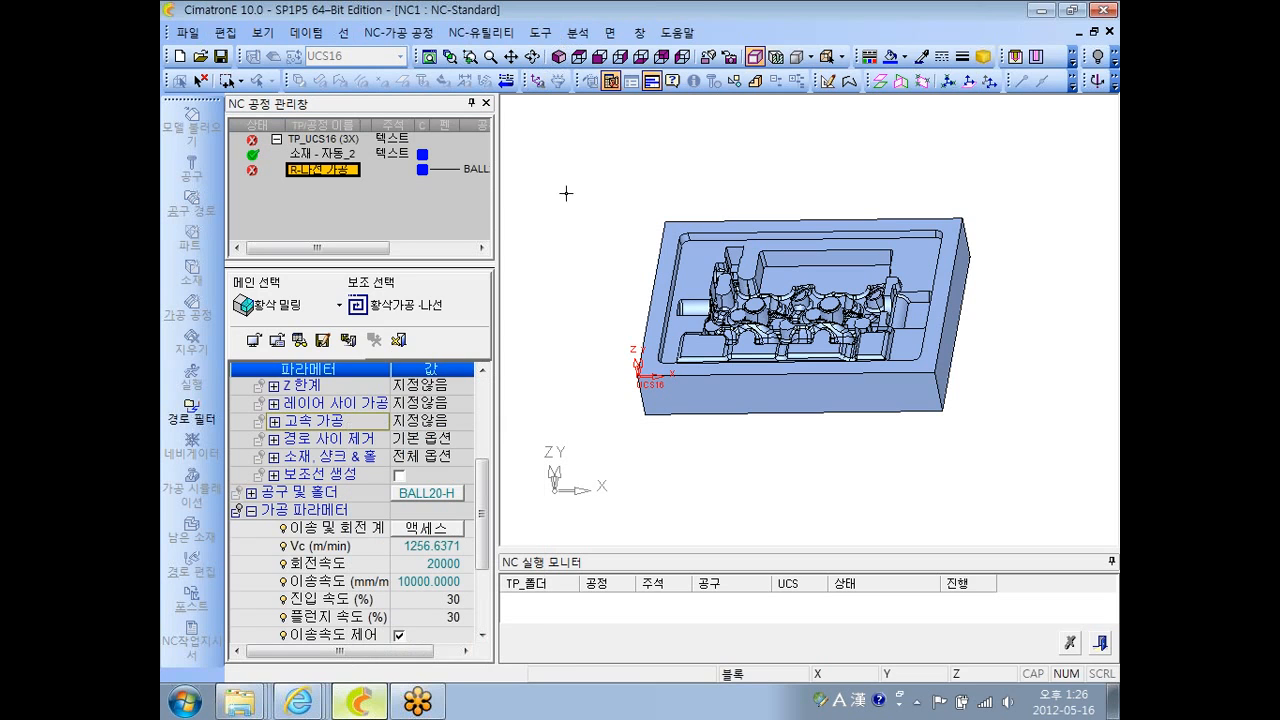
click(540, 32)
click(609, 291)
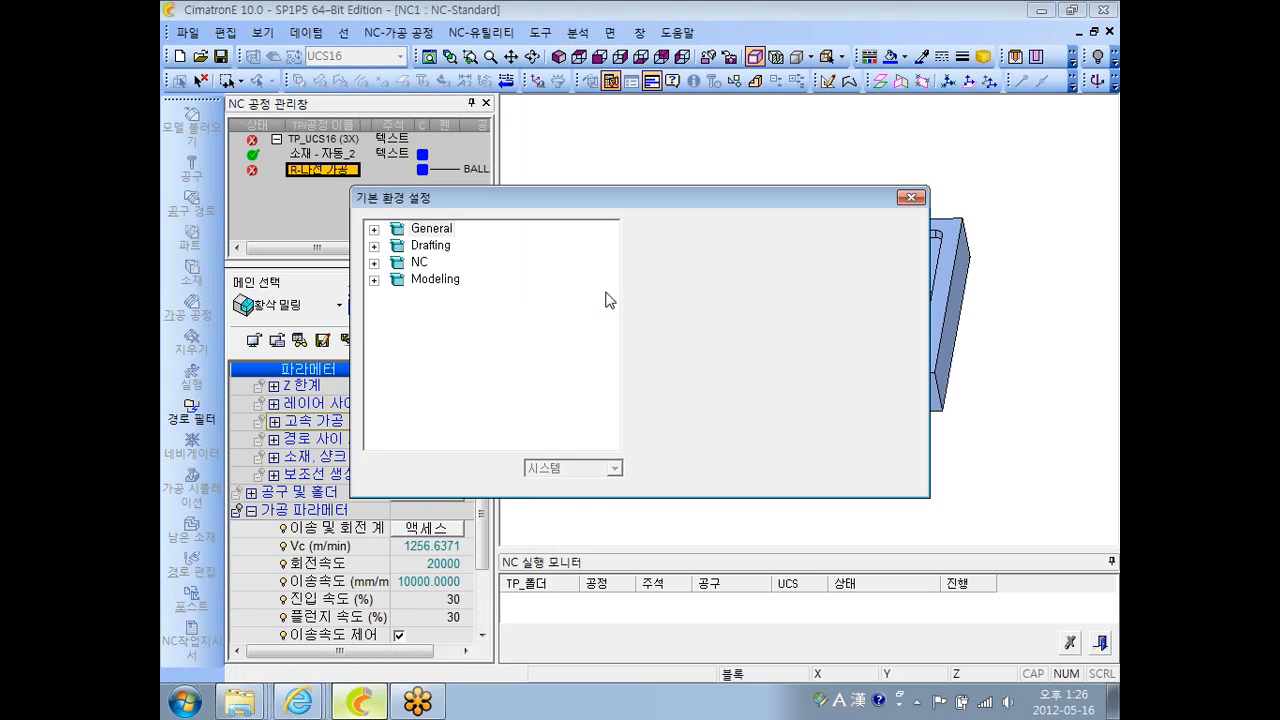
click(375, 264)
click(483, 313)
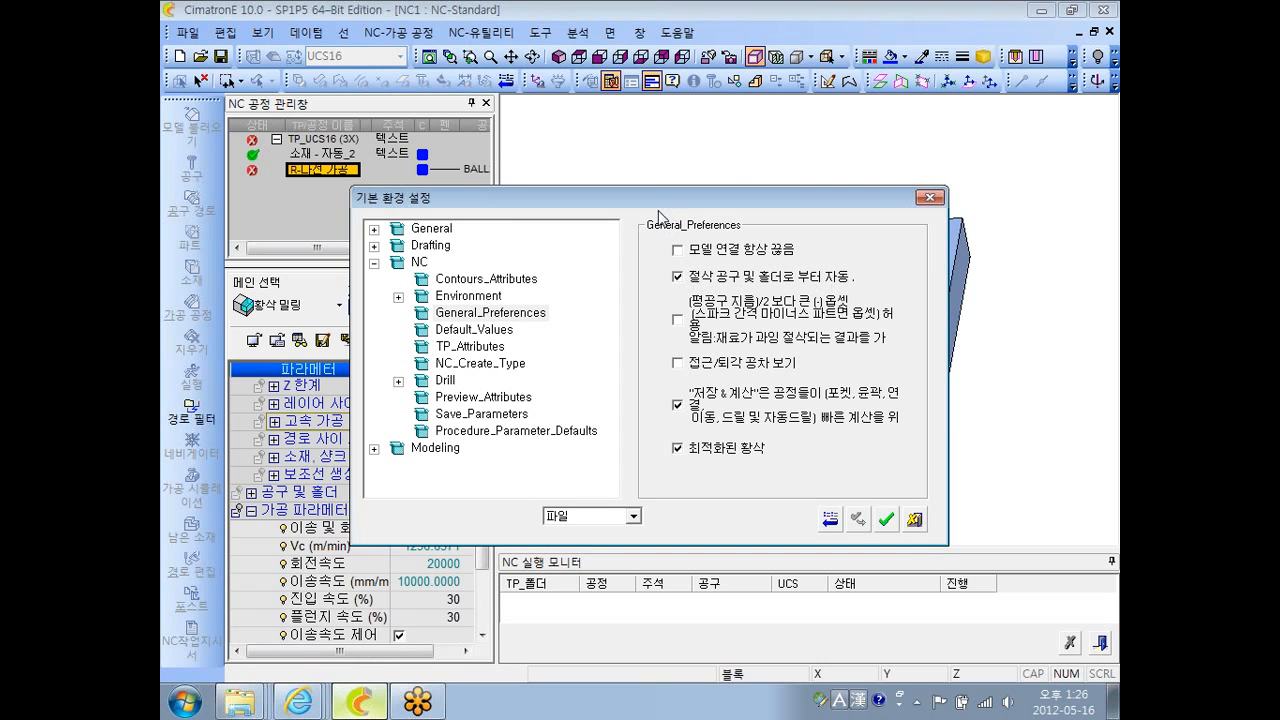
drag(659, 211, 807, 178)
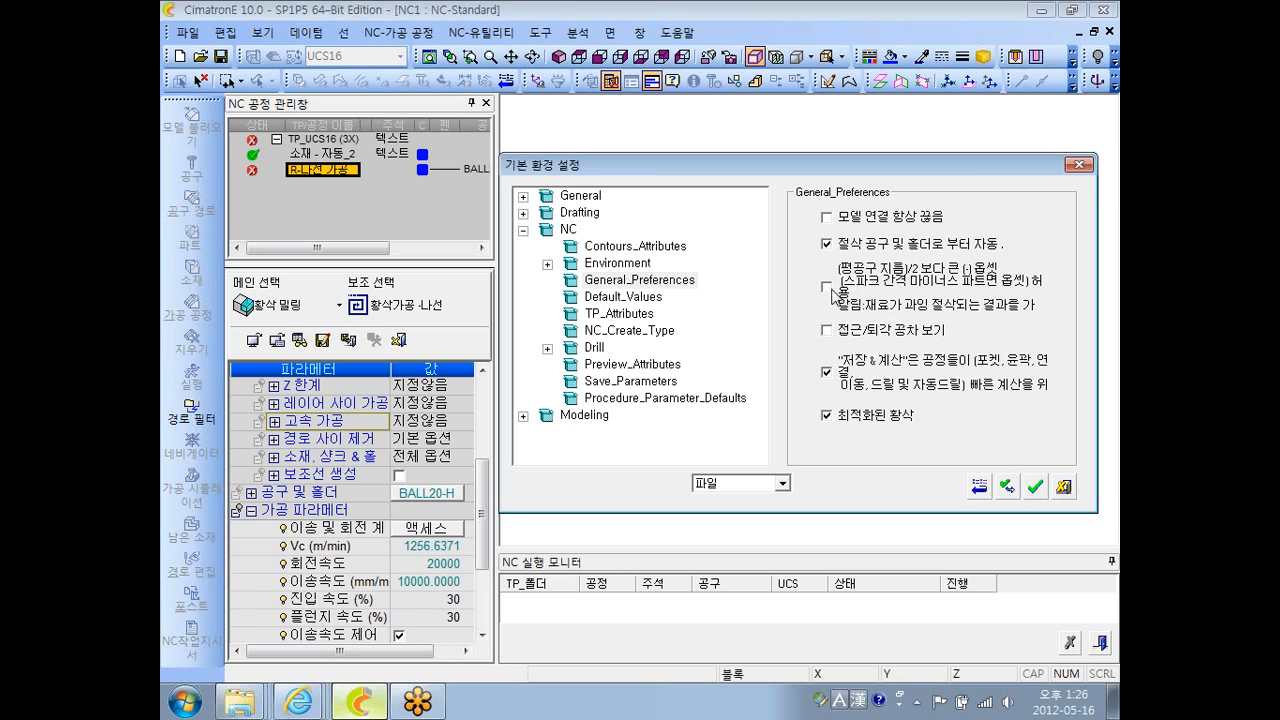
click(1063, 487)
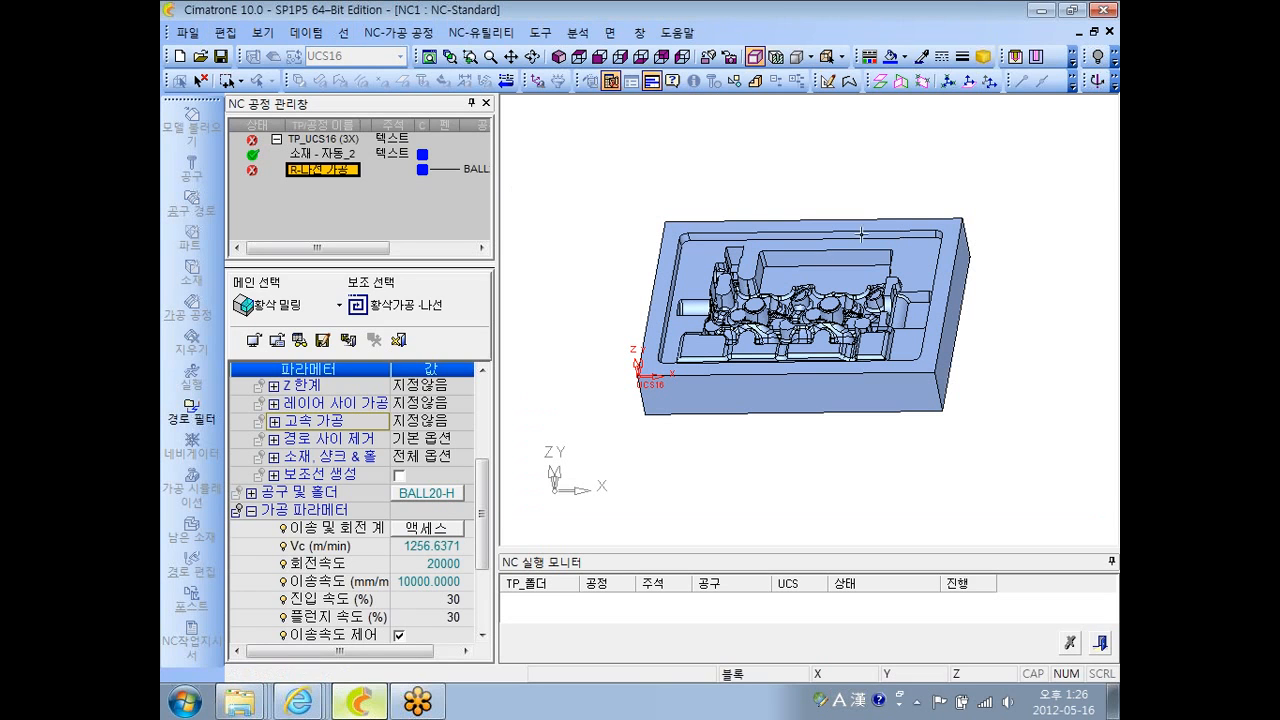
- Exit the roughing procedure and its NC document, and create a new NC document
click(398, 340)
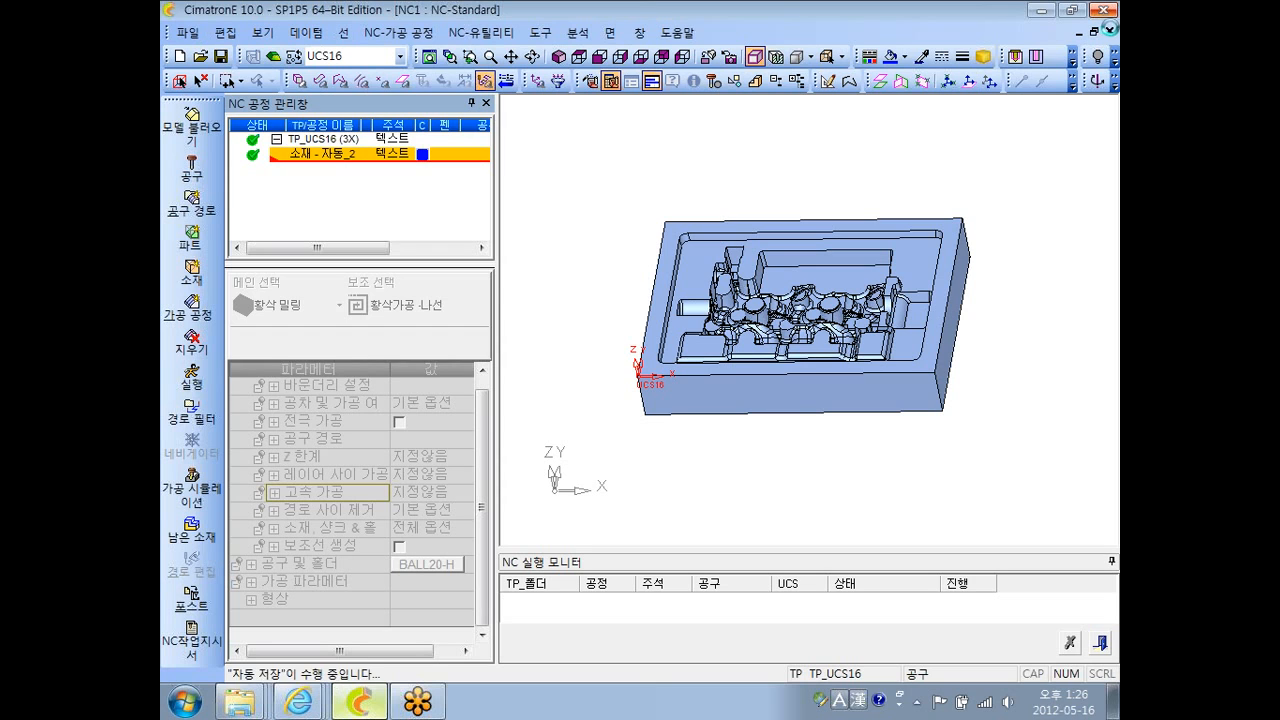
click(1109, 31)
click(658, 394)
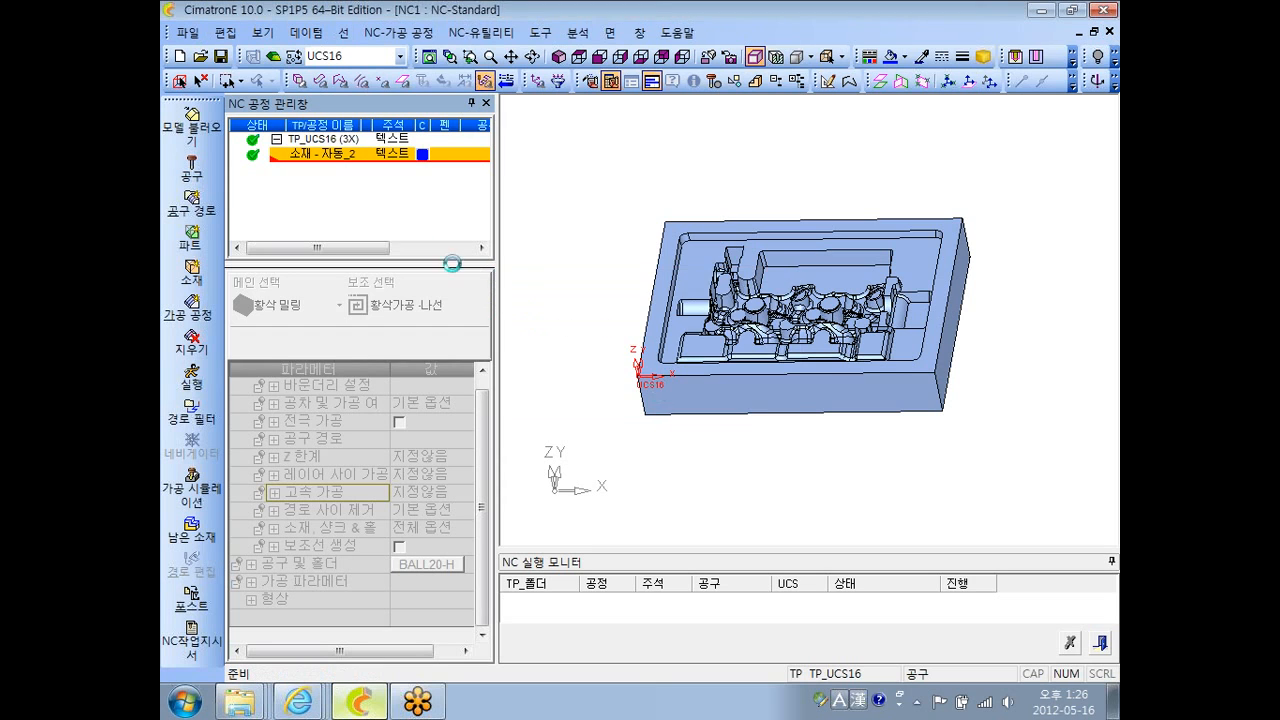
click(181, 56)
double_click(640, 333)
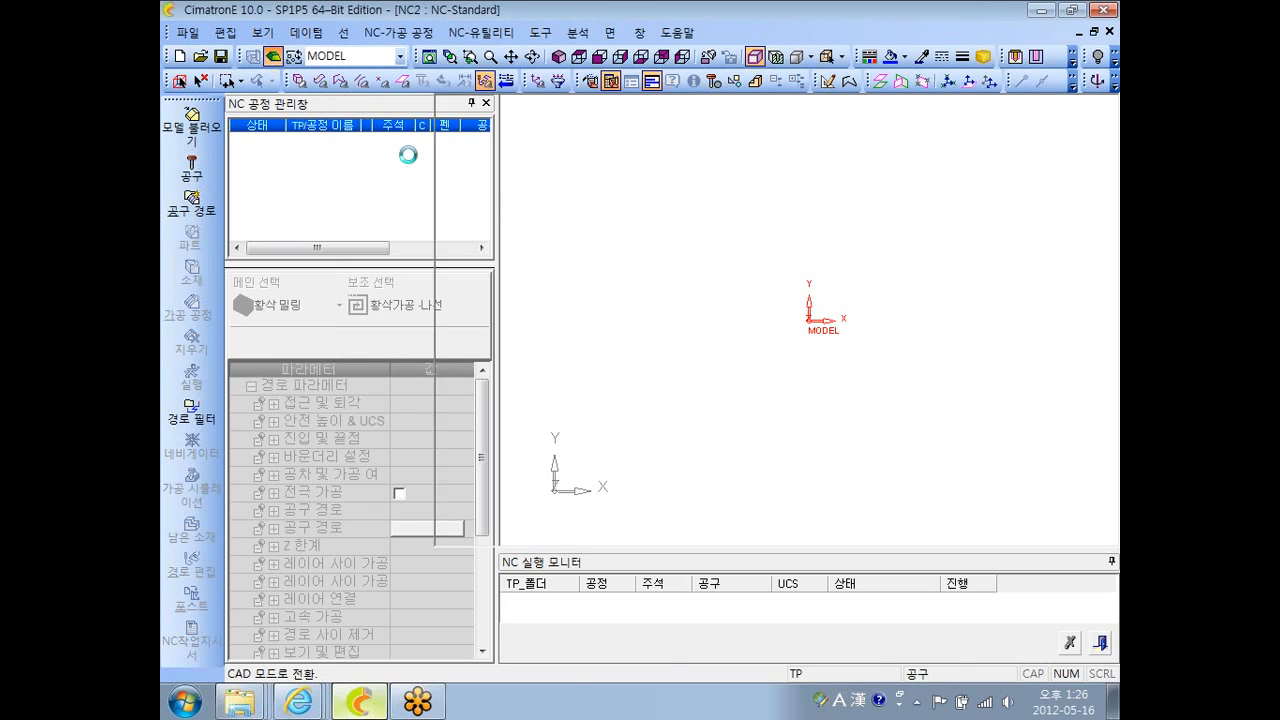
- In CAD mode, sketch a 50 by 50 mm square centred on the MODEL origin and finish the sketch
right_click(656, 260)
click(703, 248)
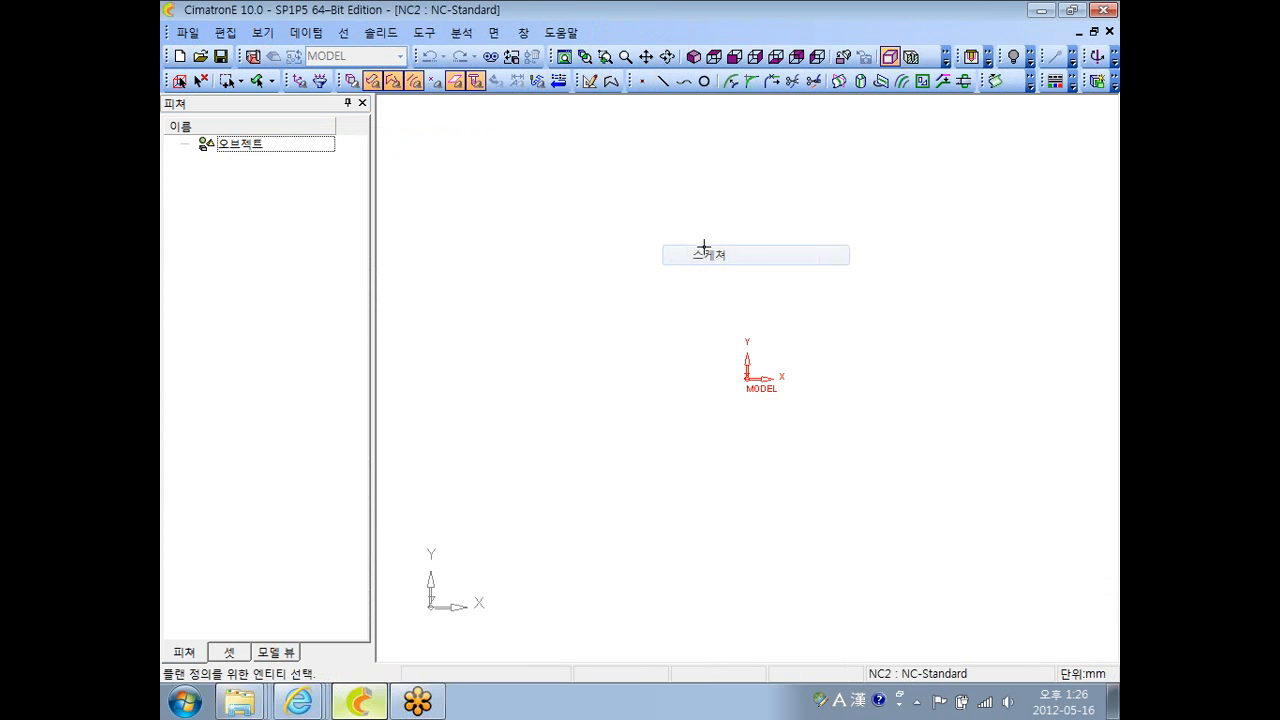
click(1107, 156)
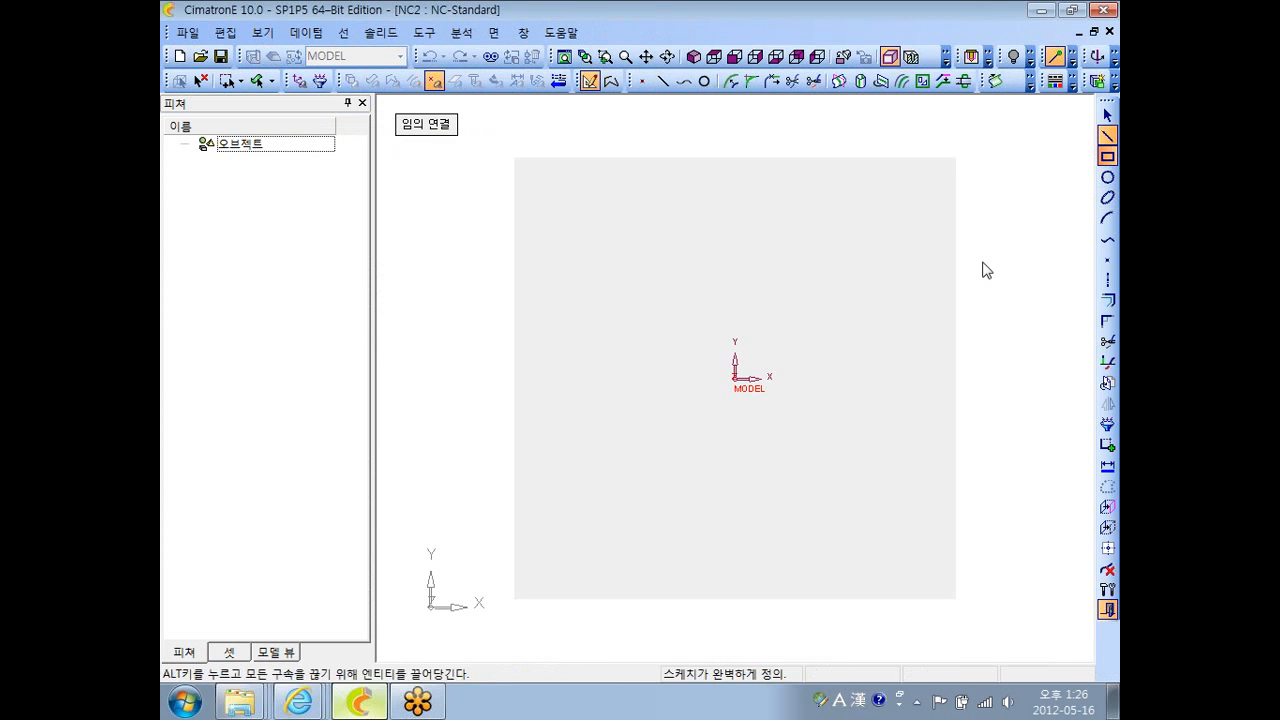
click(472, 156)
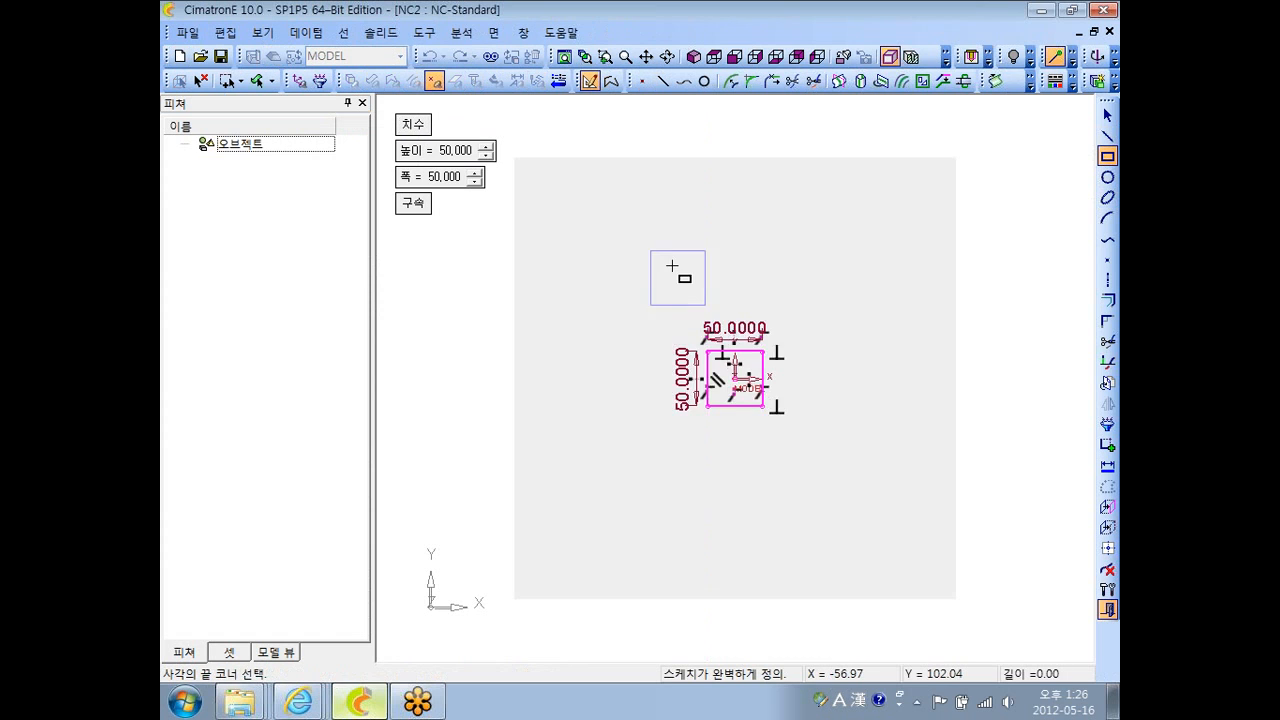
right_click(672, 265)
click(737, 570)
- Extrude the 50 mm square sketch to one side by 50 mm as a new solid cube
right_click(691, 260)
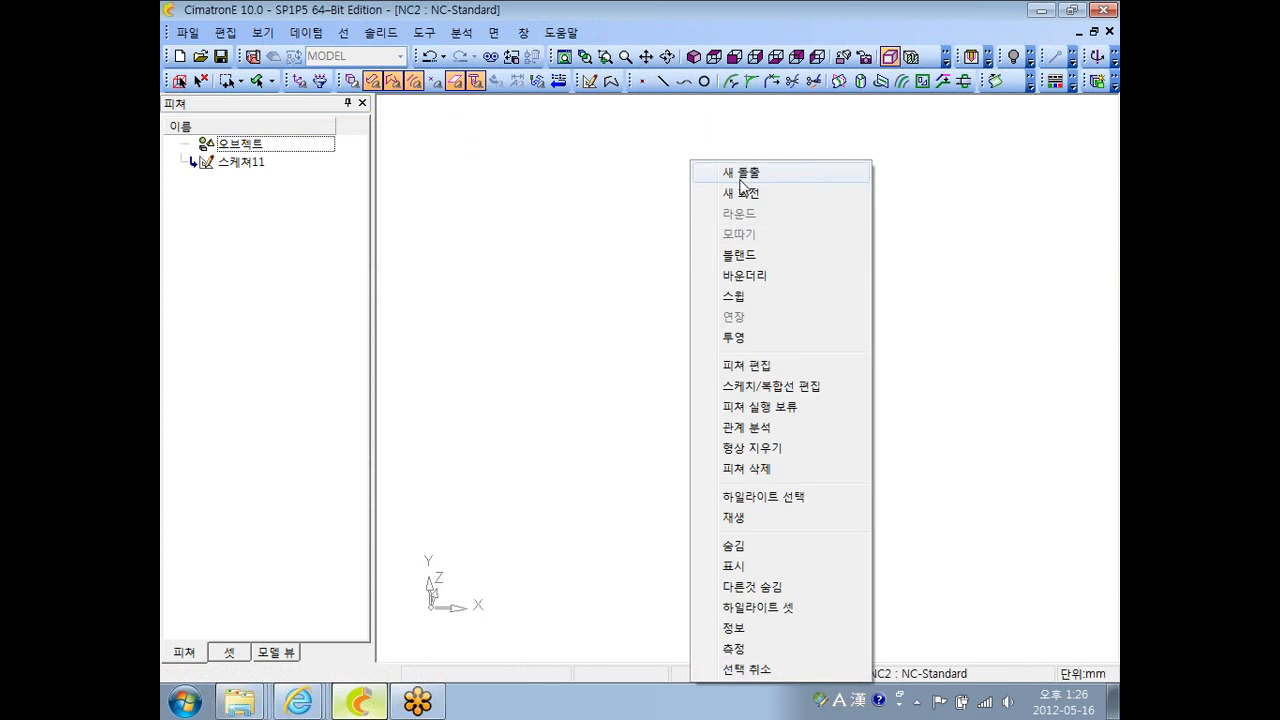
click(745, 171)
click(462, 205)
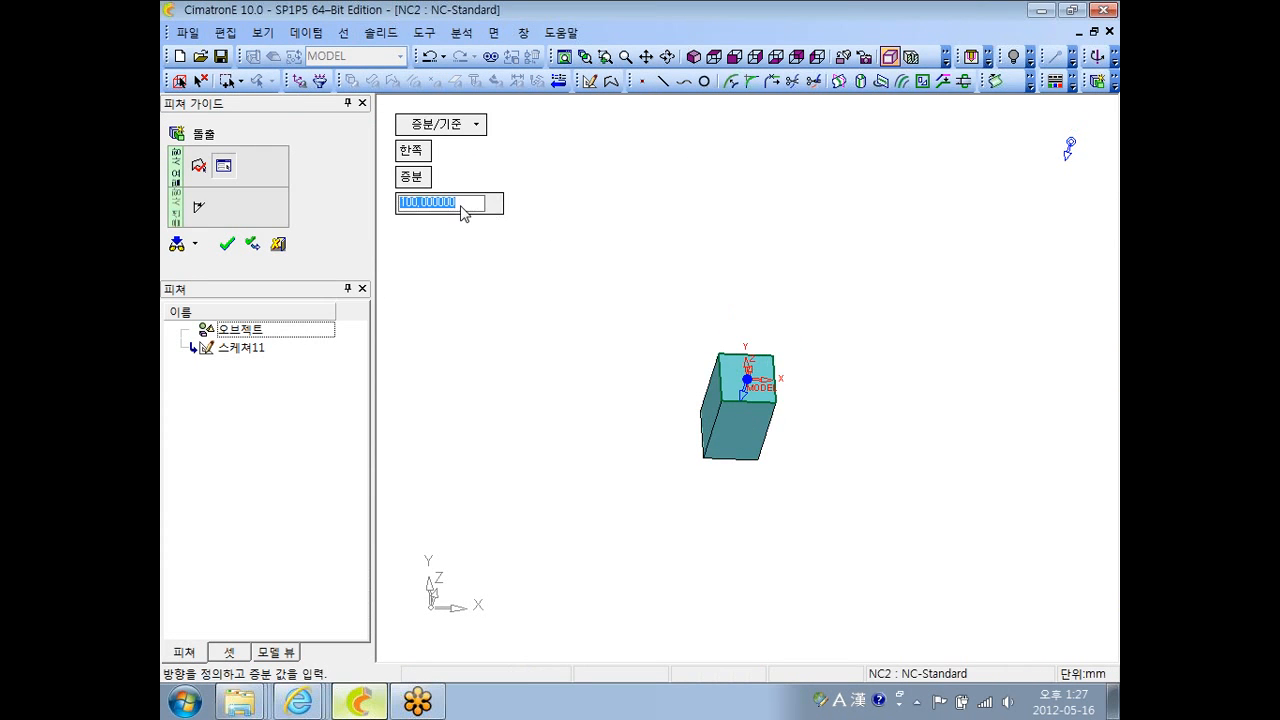
text(50)
key(Return)
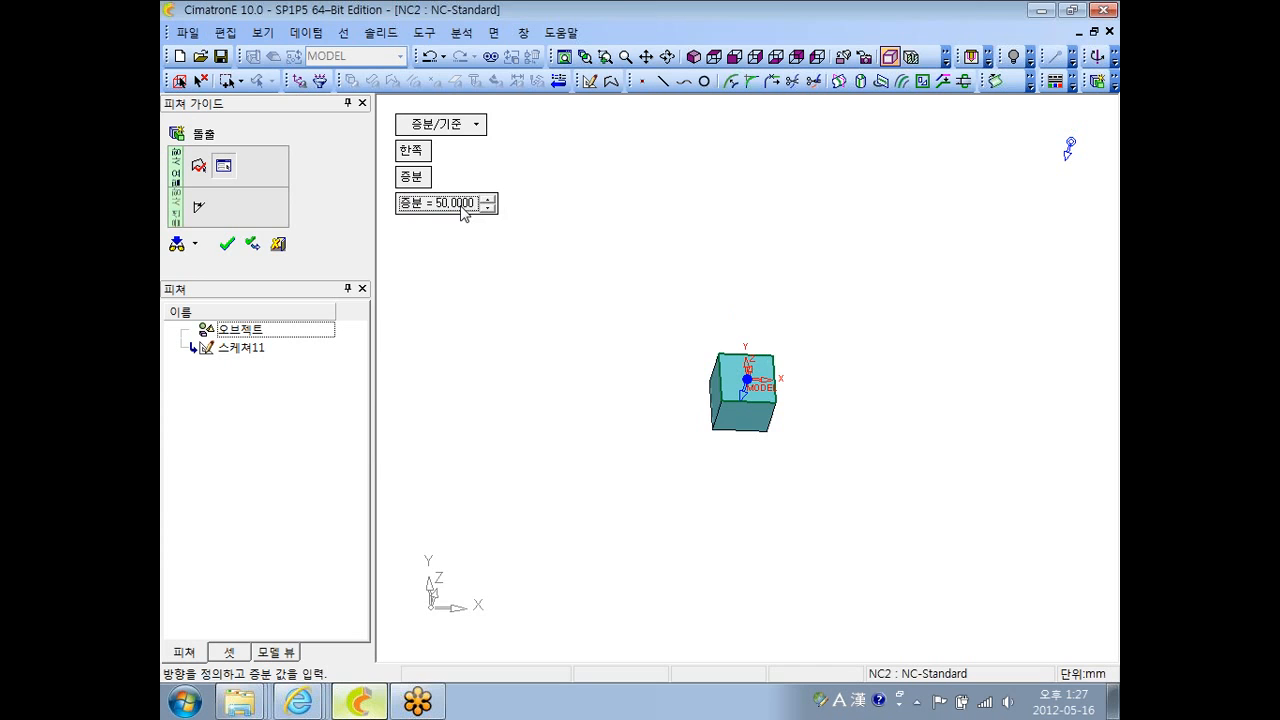
click(228, 244)
- Sketch an 80 by 80 mm square centred on the origin on the cube's bottom face and finish the sketch
right_click(578, 244)
click(640, 251)
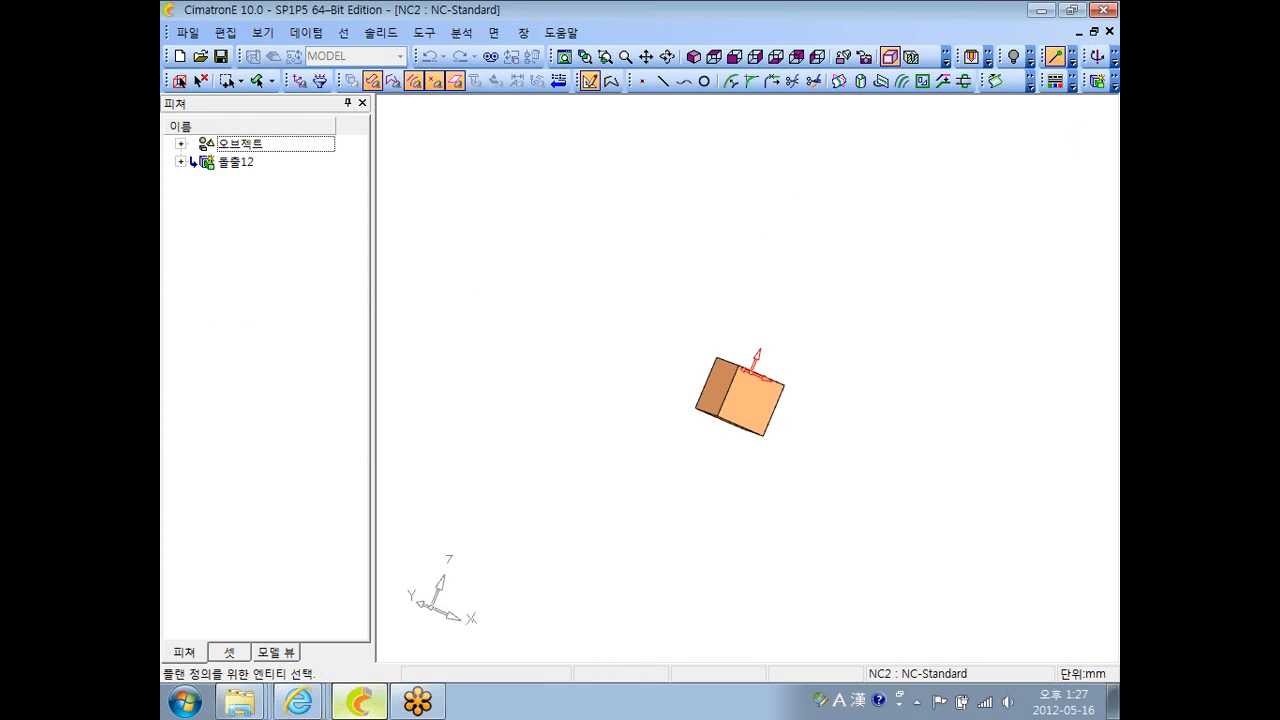
click(745, 380)
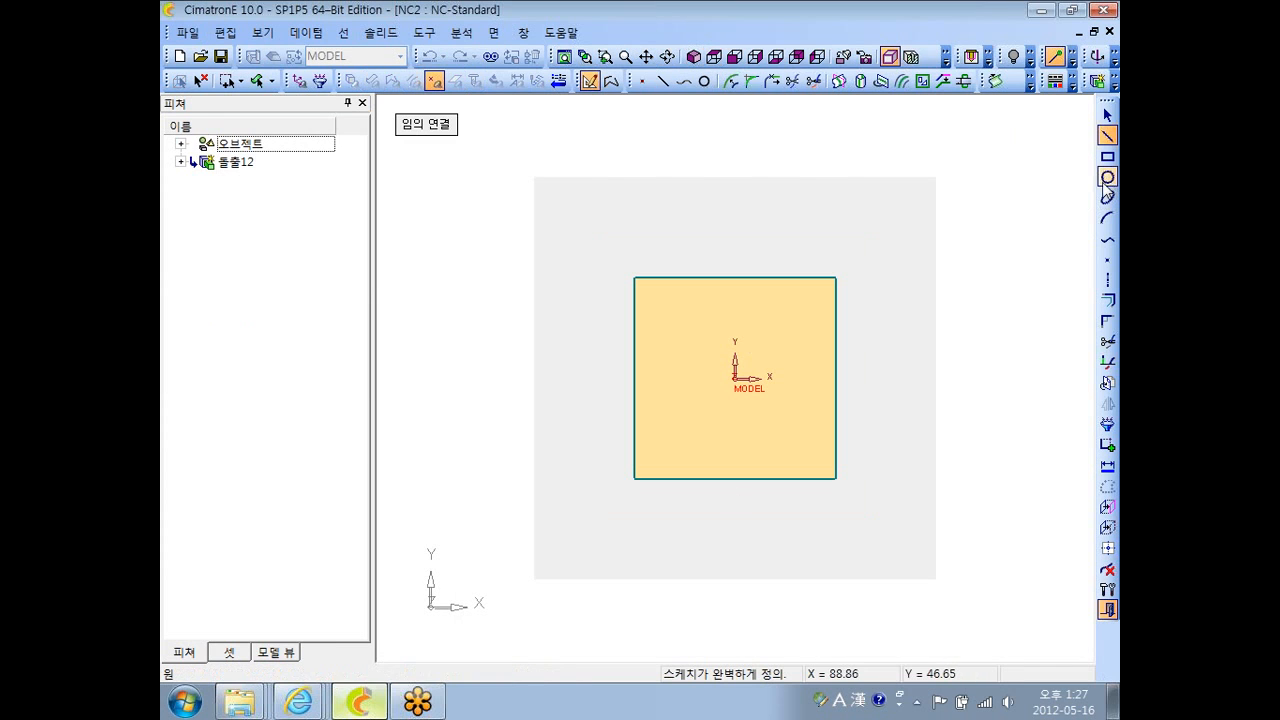
click(1107, 156)
click(465, 155)
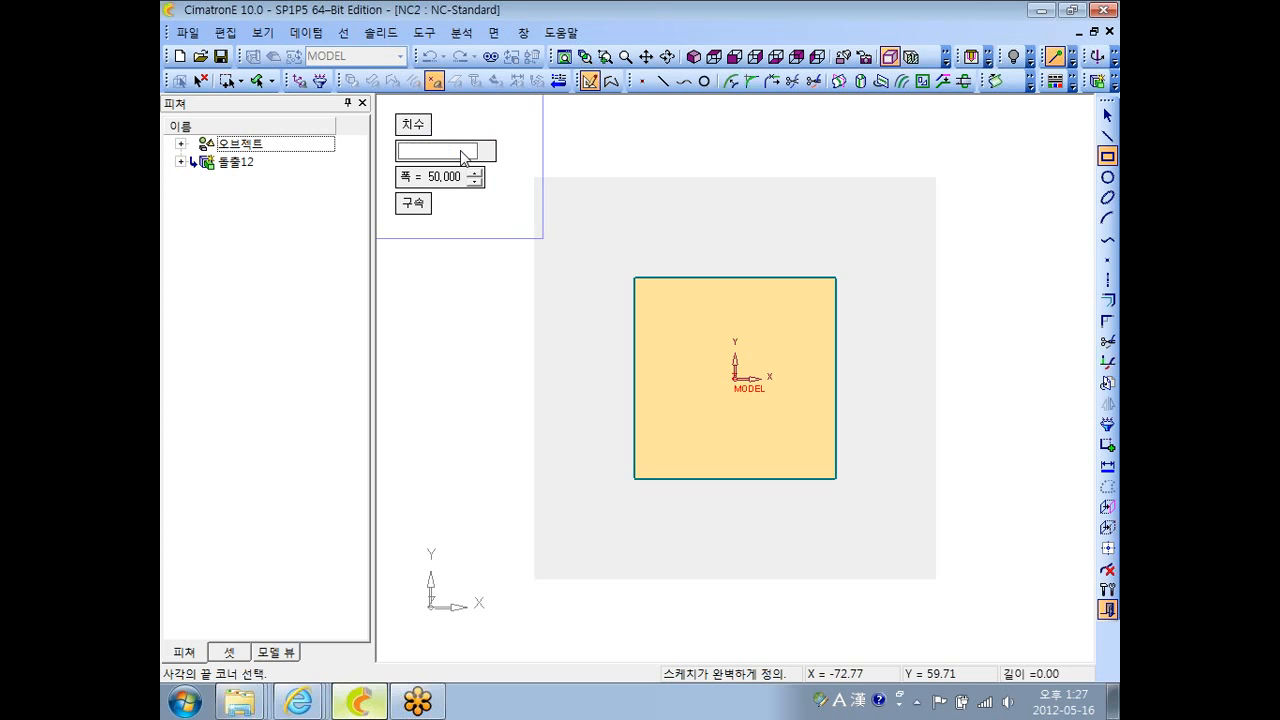
text(80)
key(Return)
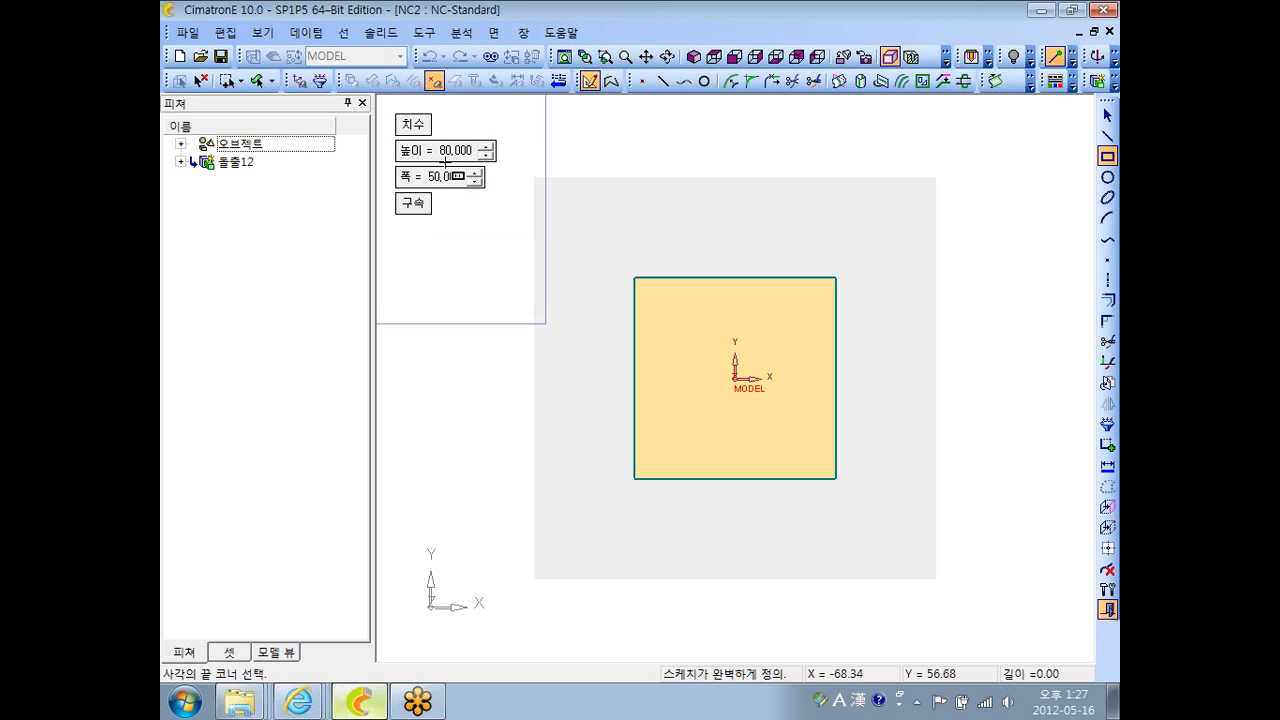
click(449, 178)
text(80)
key(Return)
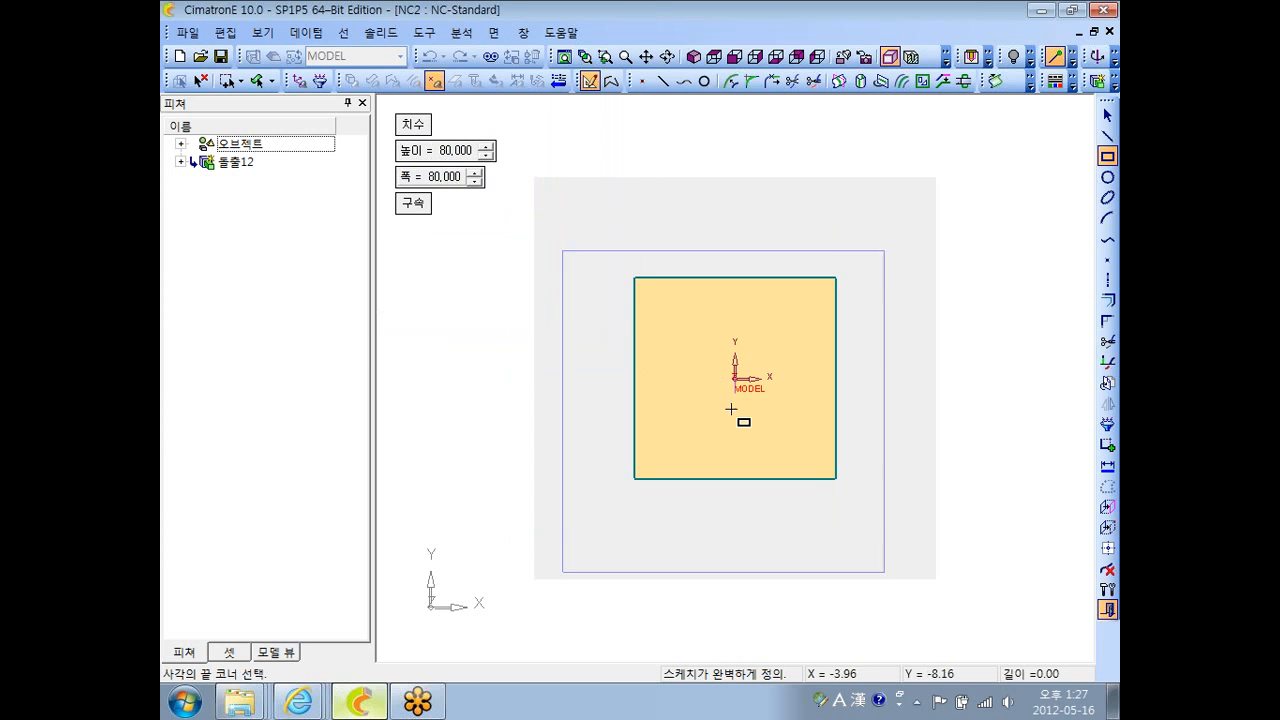
click(735, 379)
right_click(557, 292)
click(608, 593)
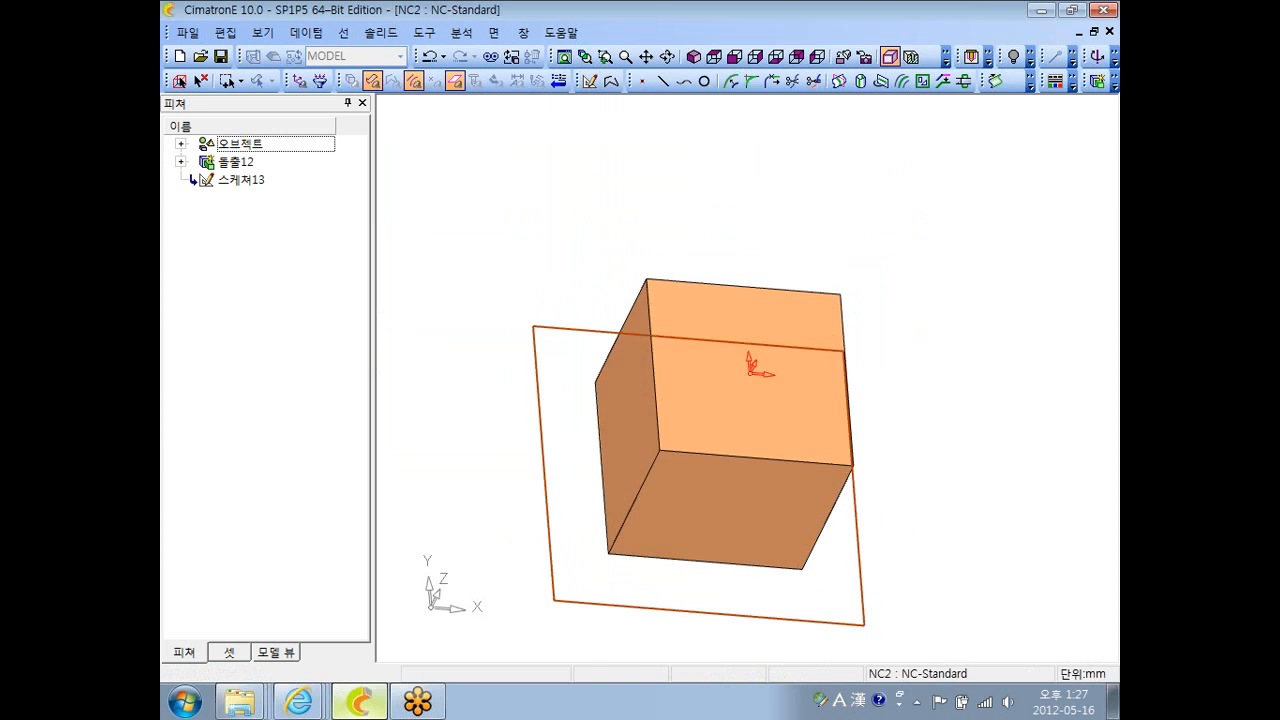
- Extrude the 80 mm square 10 mm toward the cube, adding it to the solid as a base plate
right_click(530, 335)
click(588, 131)
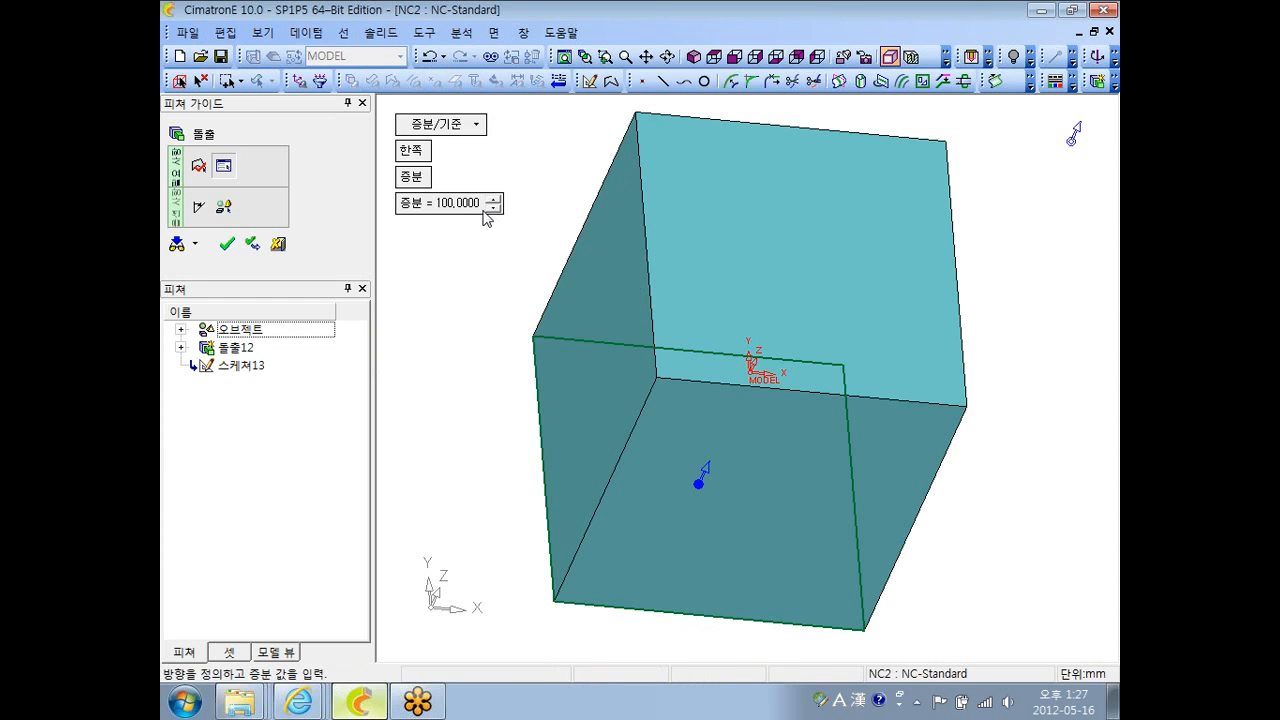
click(470, 206)
text(30)
key(Return)
click(470, 206)
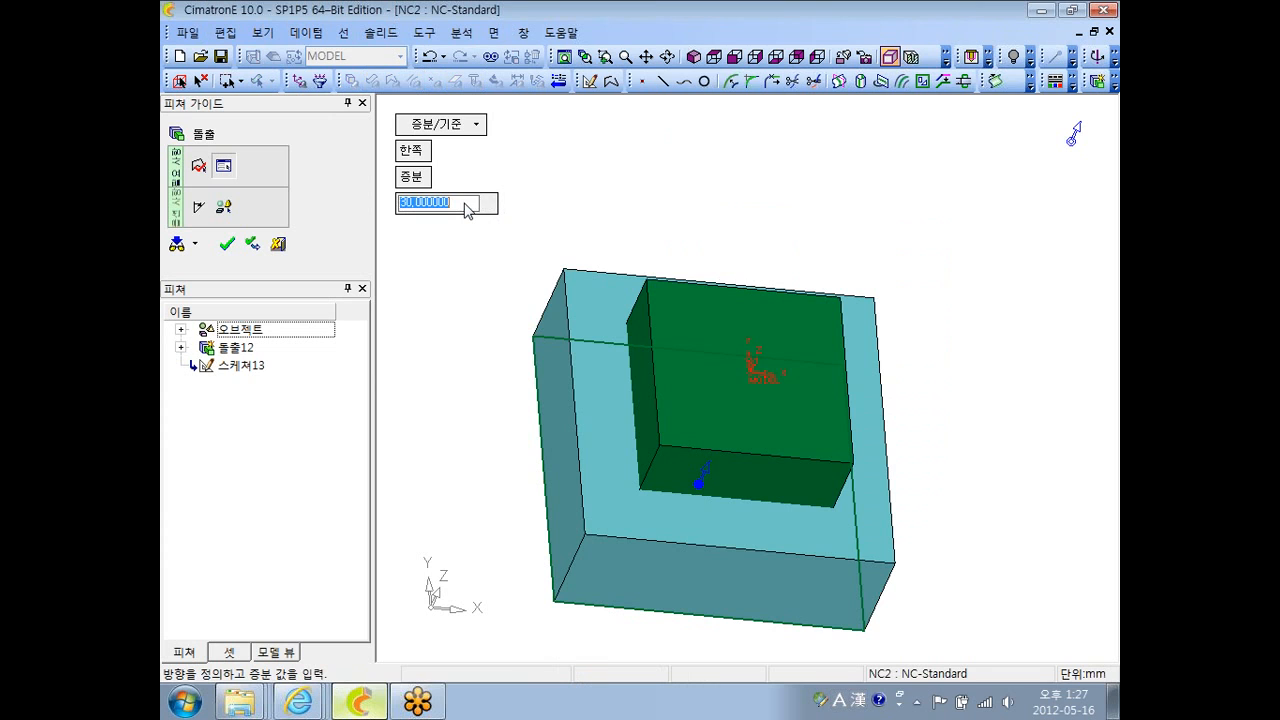
key(Return)
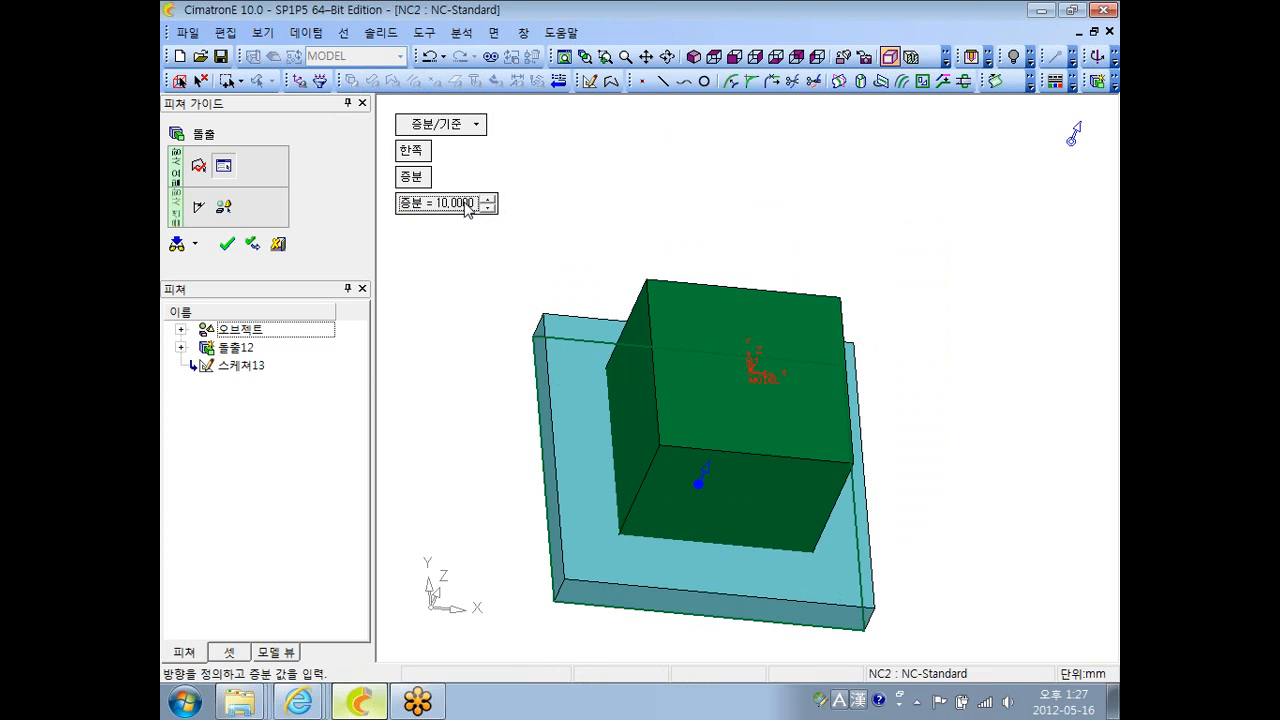
middle_click(571, 198)
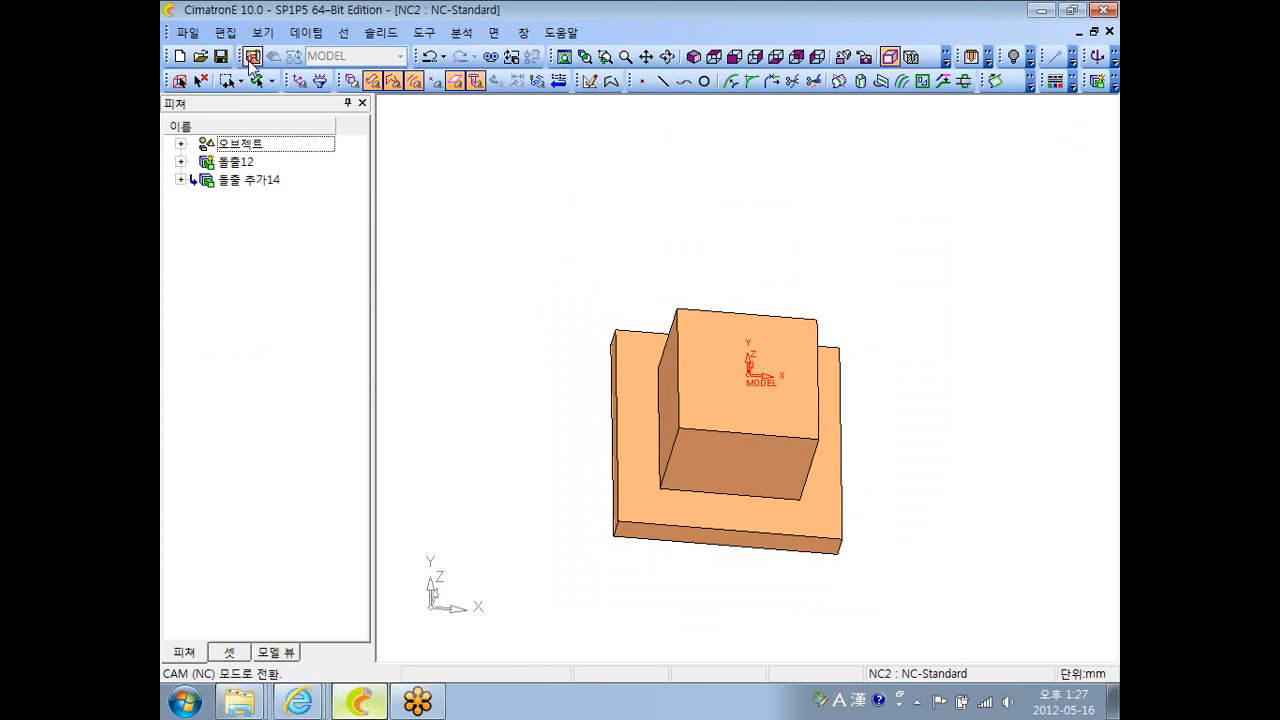
- In CAM mode, create the 3-axis toolpath TP_MODEL on the MODEL UCS with a clearance Z of 50, and add automatic stock
click(253, 56)
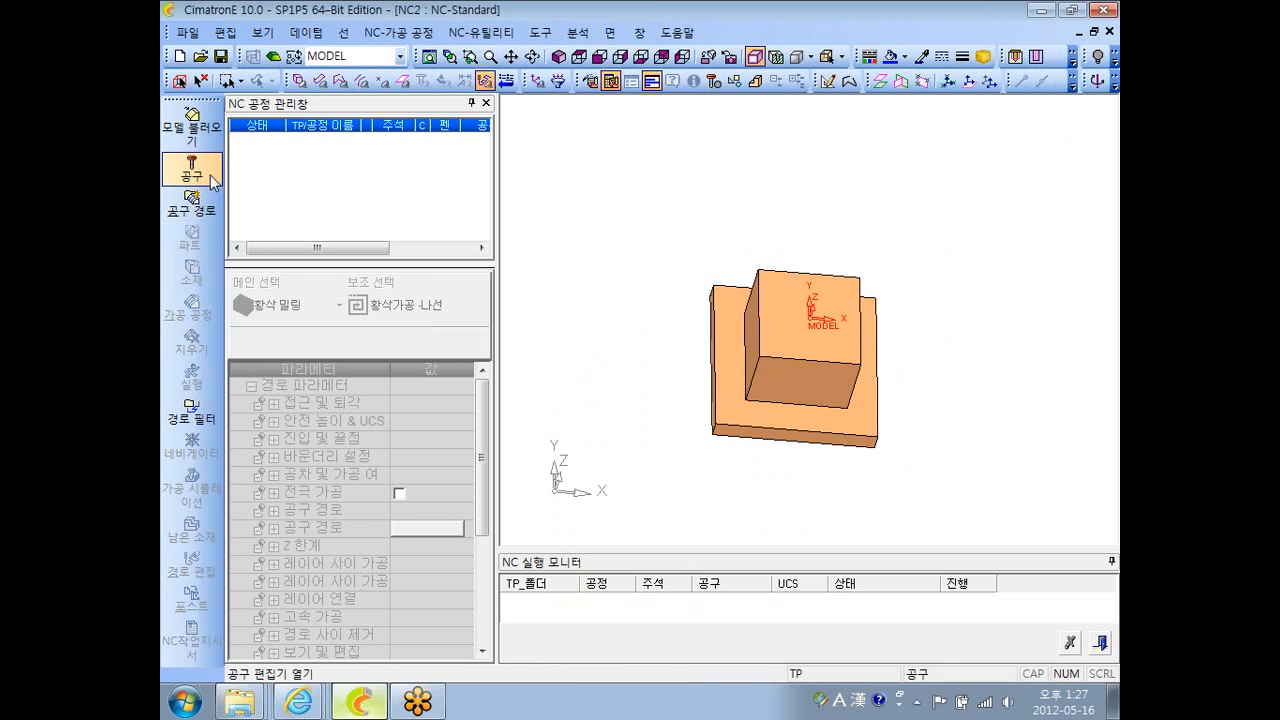
click(210, 209)
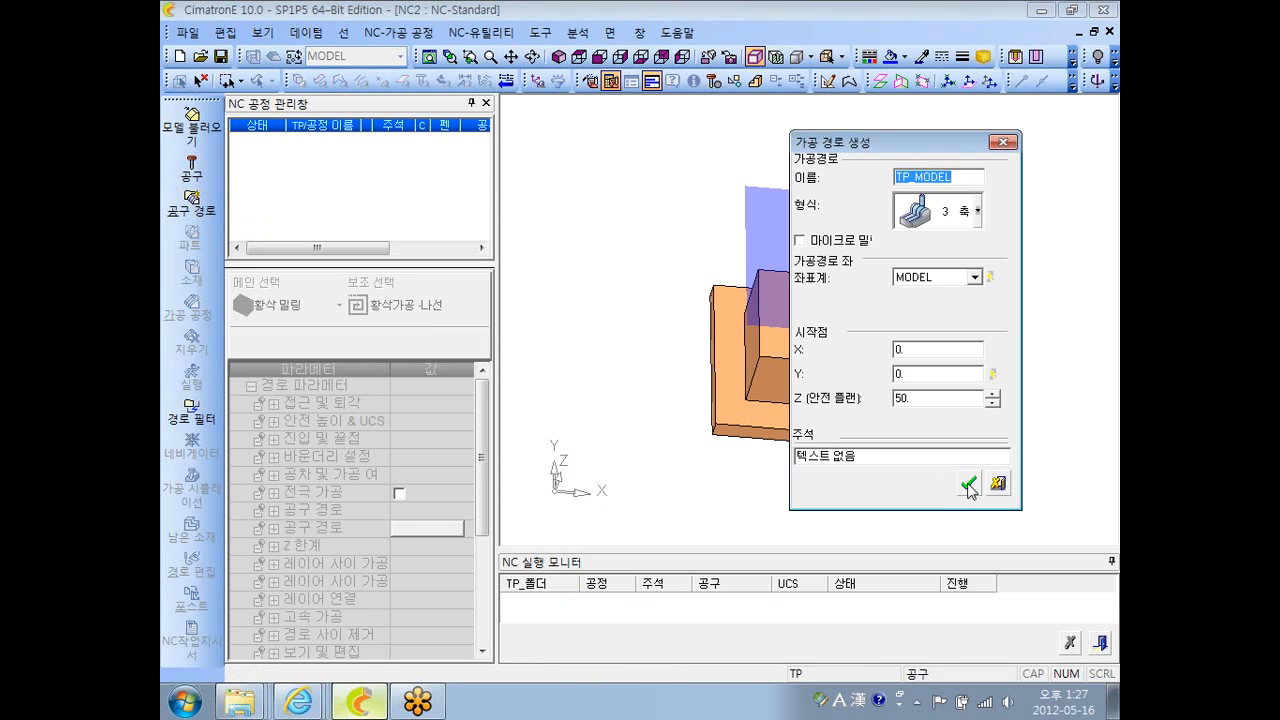
click(968, 486)
click(192, 273)
click(344, 469)
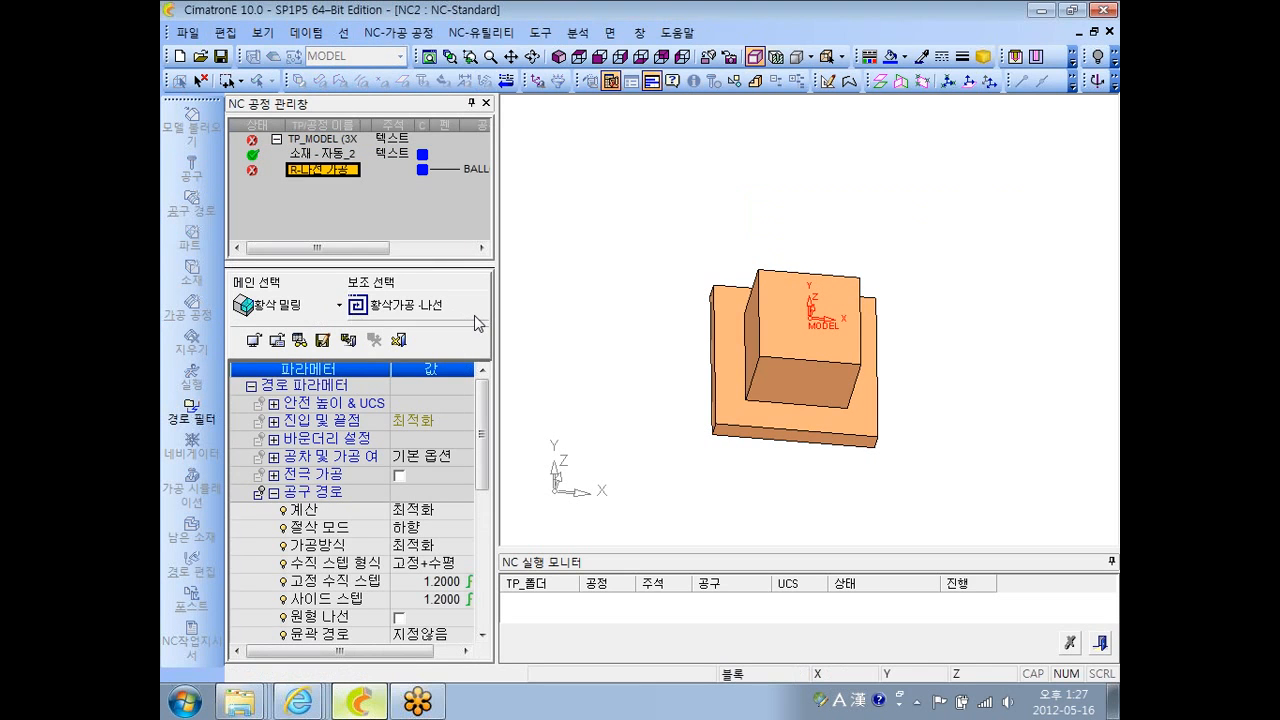
- Change the new procedure to finish milling (정삭 밀링) with the limit-angle strategy 전체 가공 -경사각
drag(482, 414, 482, 421)
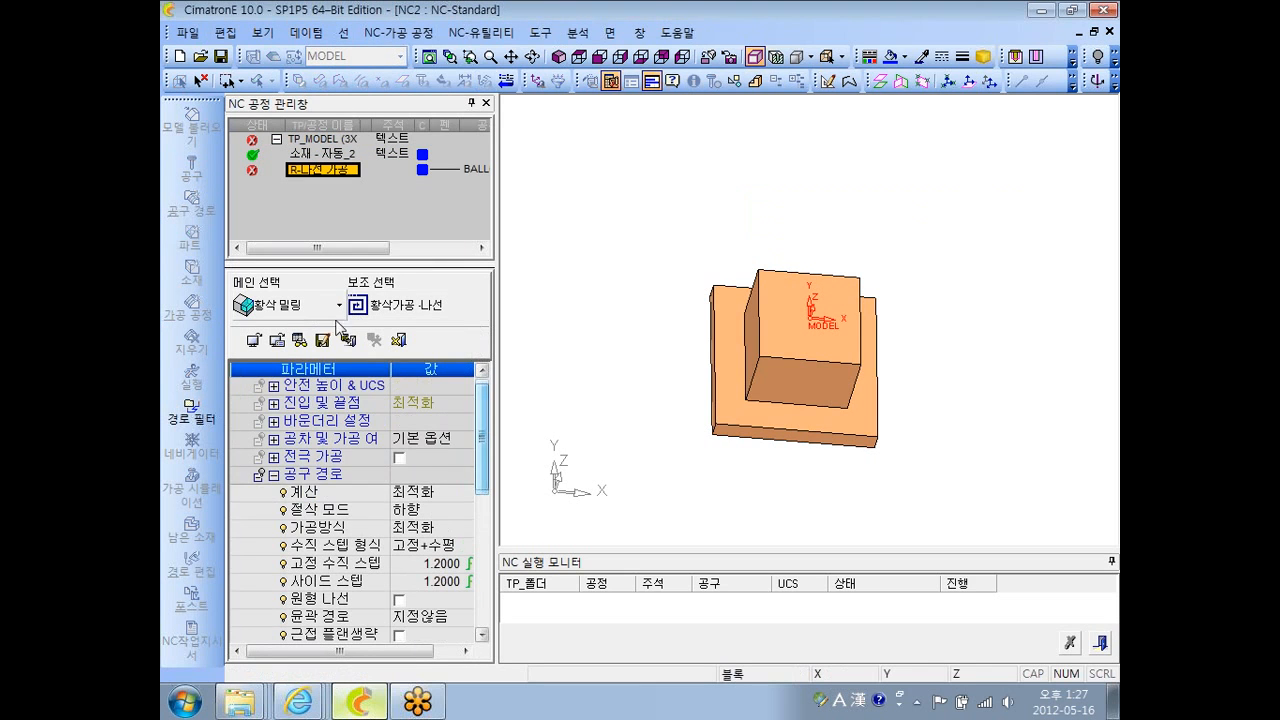
click(331, 311)
click(332, 354)
click(438, 306)
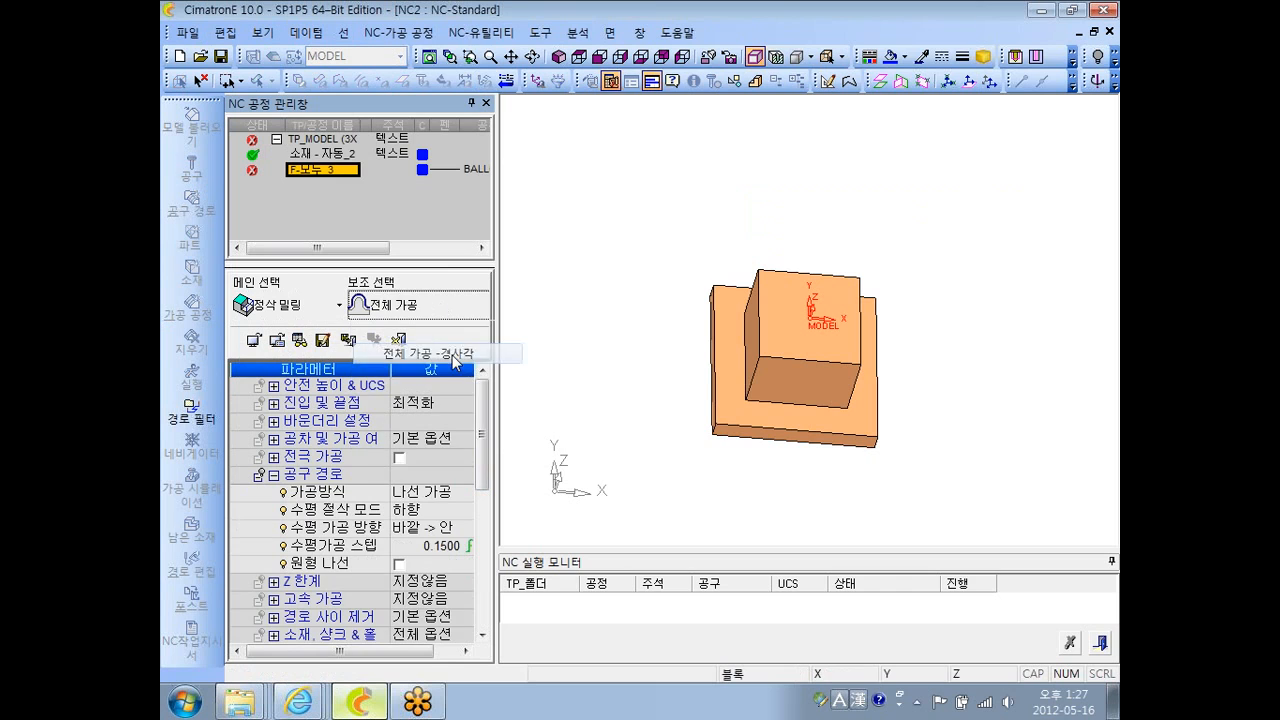
click(425, 353)
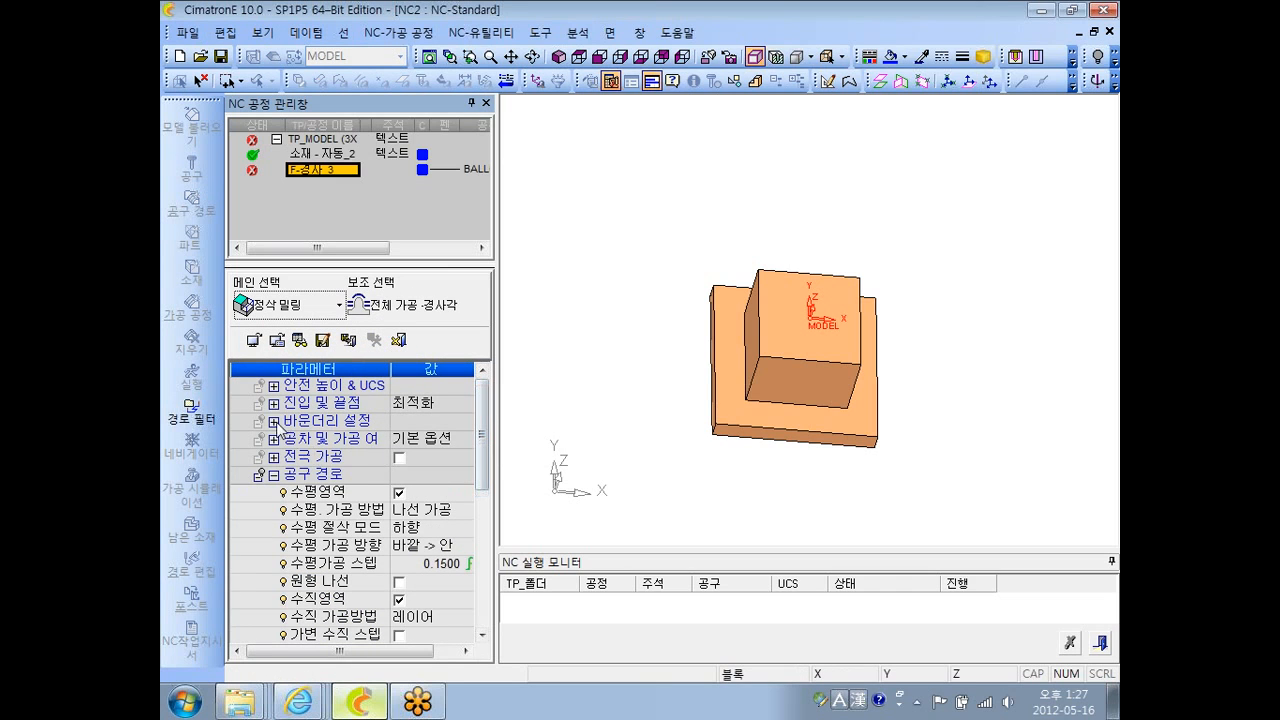
- Set the part surface offset (파트면 가공여) of the finishing procedure to -0.5
click(276, 424)
click(273, 439)
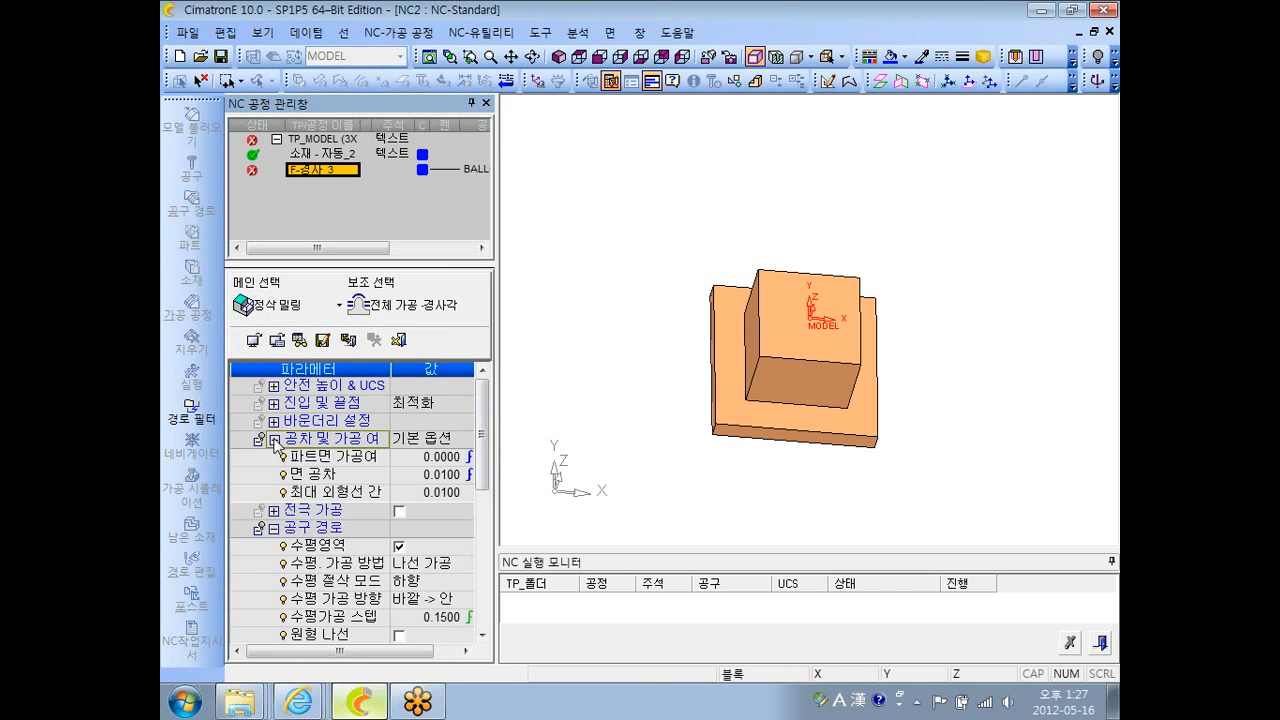
click(456, 459)
text(-)
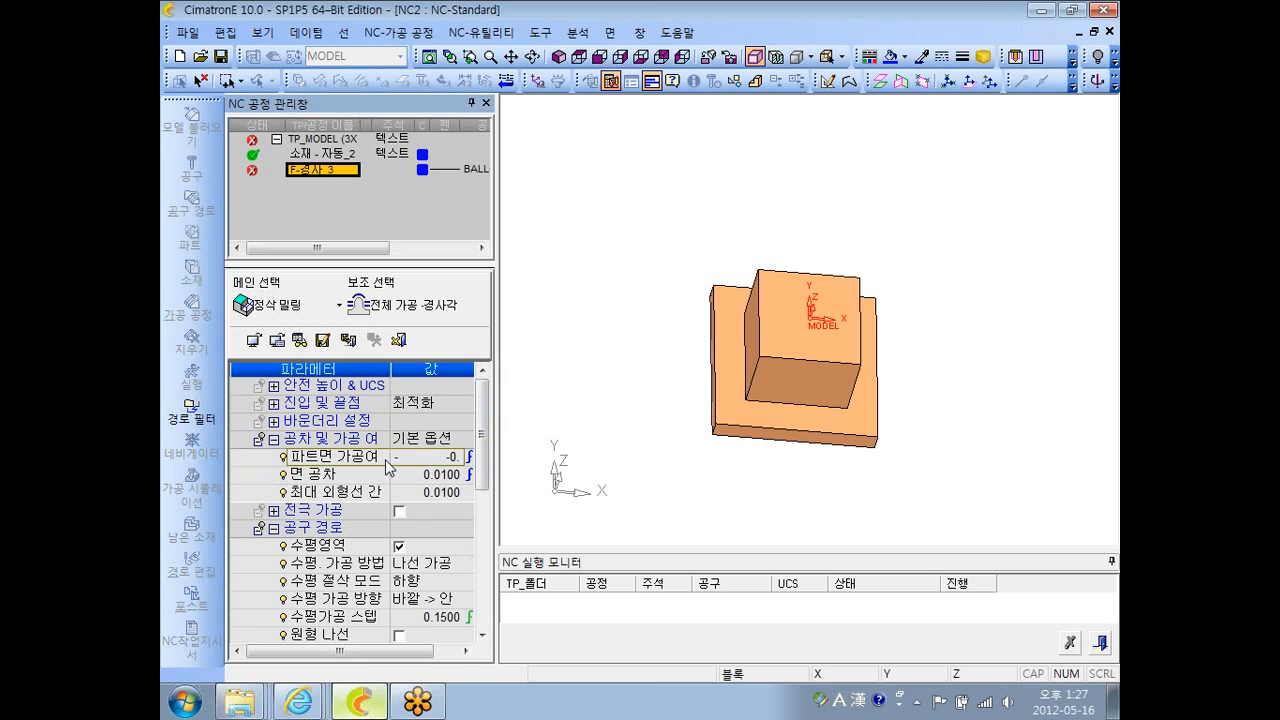
click(405, 461)
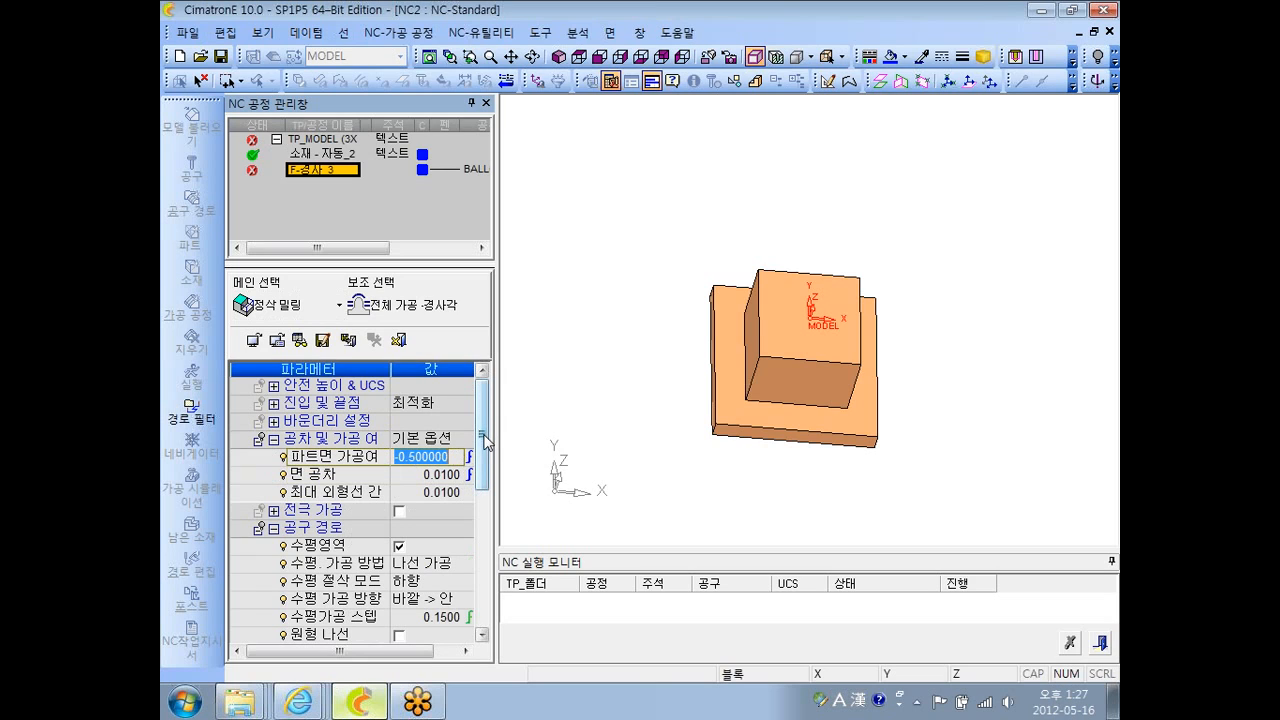
- Set the horizontal machining step (수평가공 스텝) of the finishing procedure to 1
drag(483, 441, 485, 472)
click(457, 461)
text(1)
key(Return)
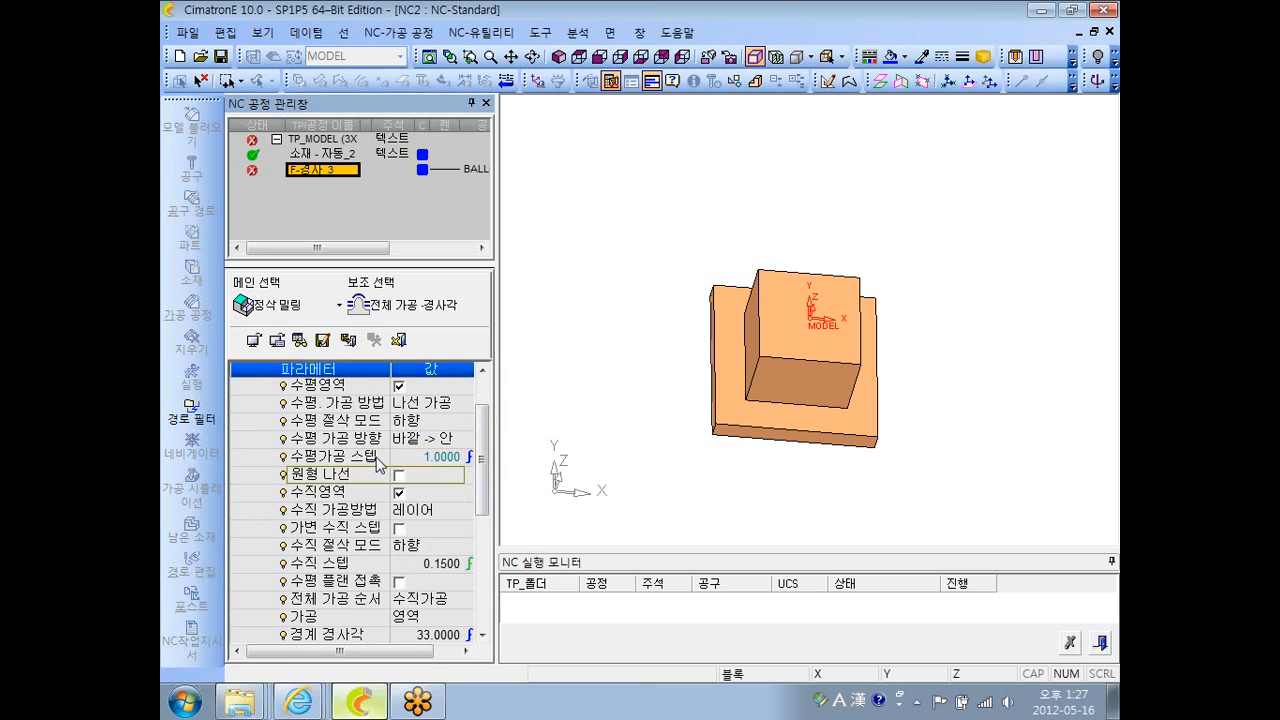
- Set the vertical step (수직 스텝) of the finishing procedure to 2
click(463, 568)
text(2)
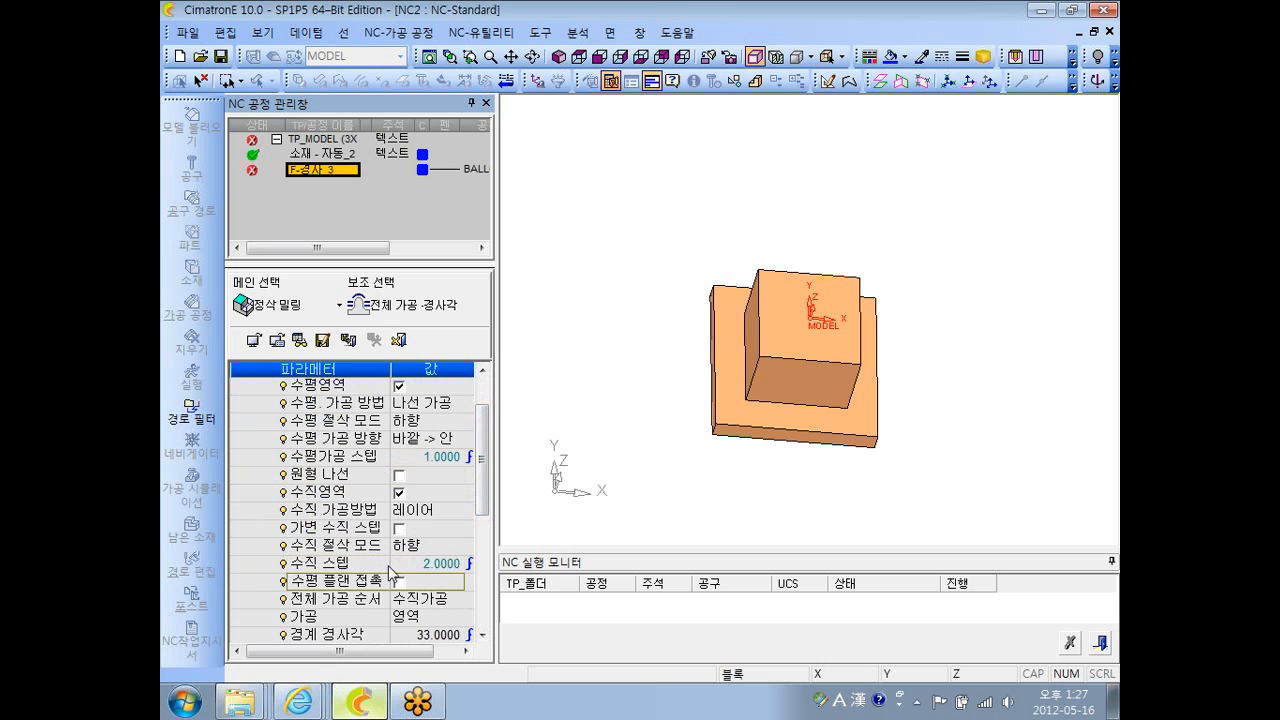
key(Return)
- Assign the 5 mm ball cutter BALL05-H to the finishing procedure
drag(486, 523, 486, 550)
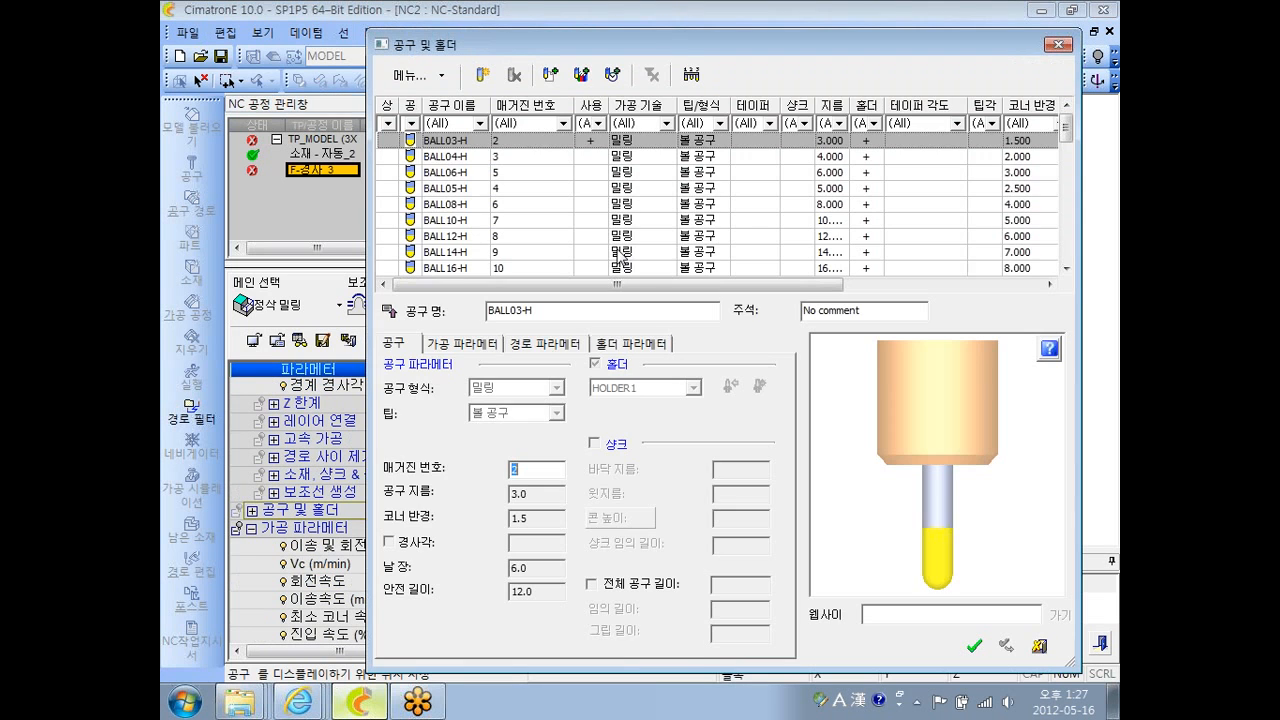
click(452, 190)
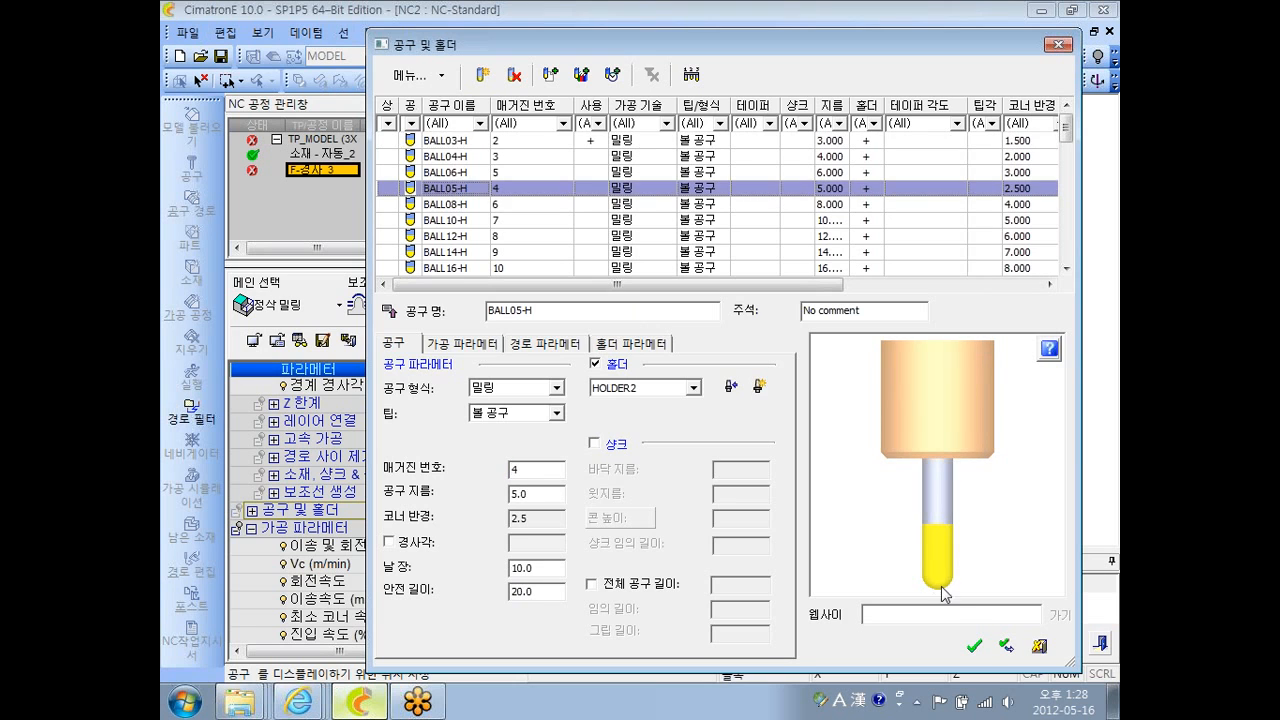
click(974, 645)
- Select all faces of the stepped block as the part surfaces of the finishing procedure
drag(484, 477, 486, 532)
click(431, 636)
key(ctrl+a)
middle_click(602, 386)
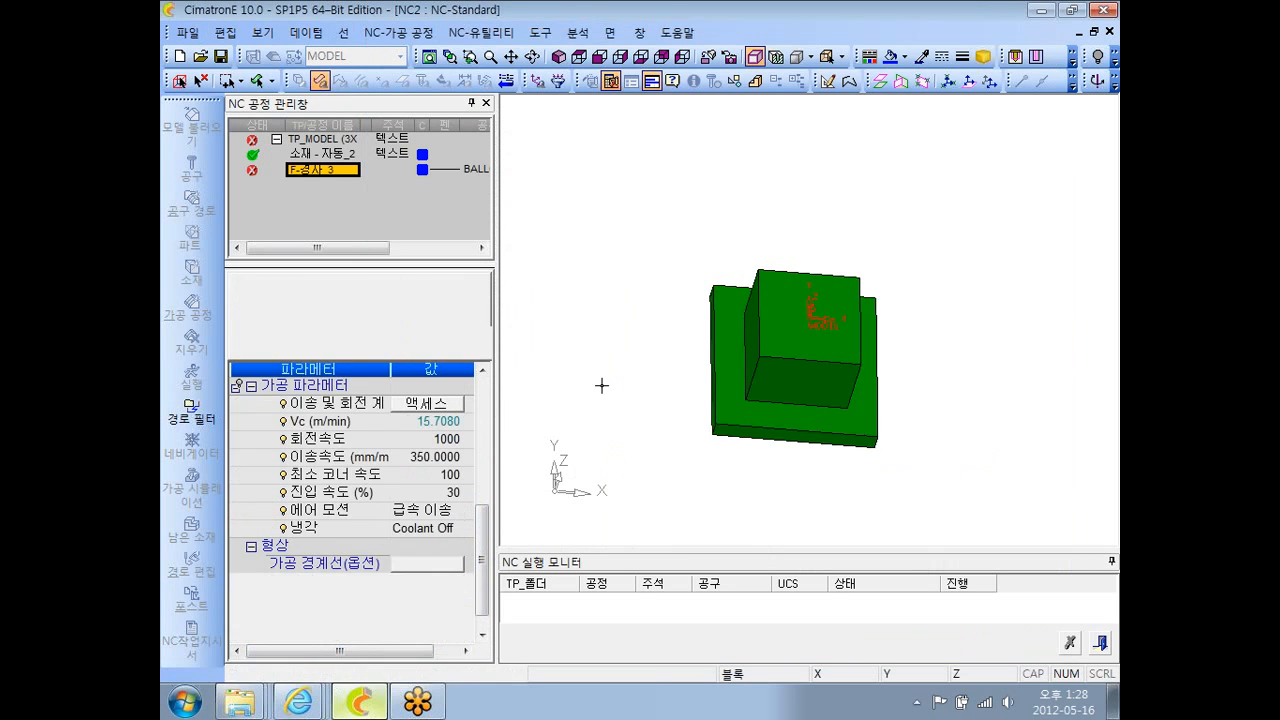
- Define the machining boundary from the outer outline of the base plate's top face
click(449, 564)
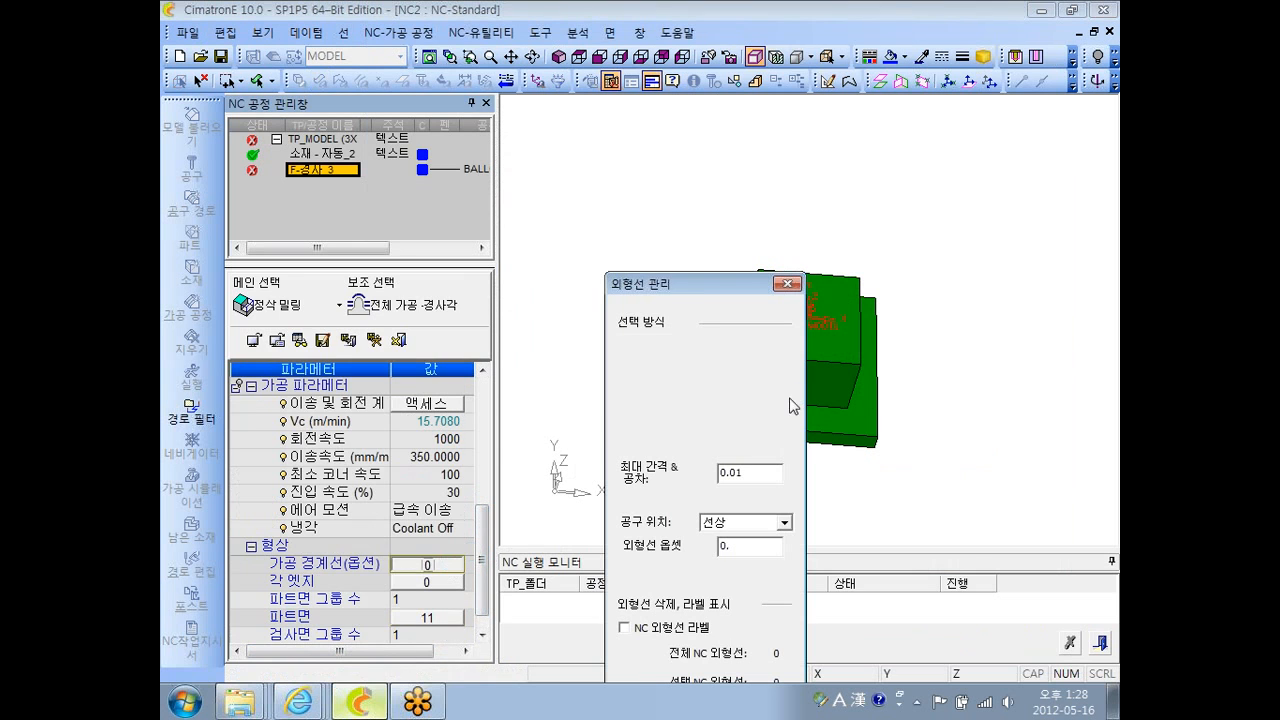
click(842, 426)
middle_click(838, 424)
middle_click(838, 424)
- Calculate and save the finishing procedure immediately (즉시 계산 & 저장)
drag(481, 562, 482, 446)
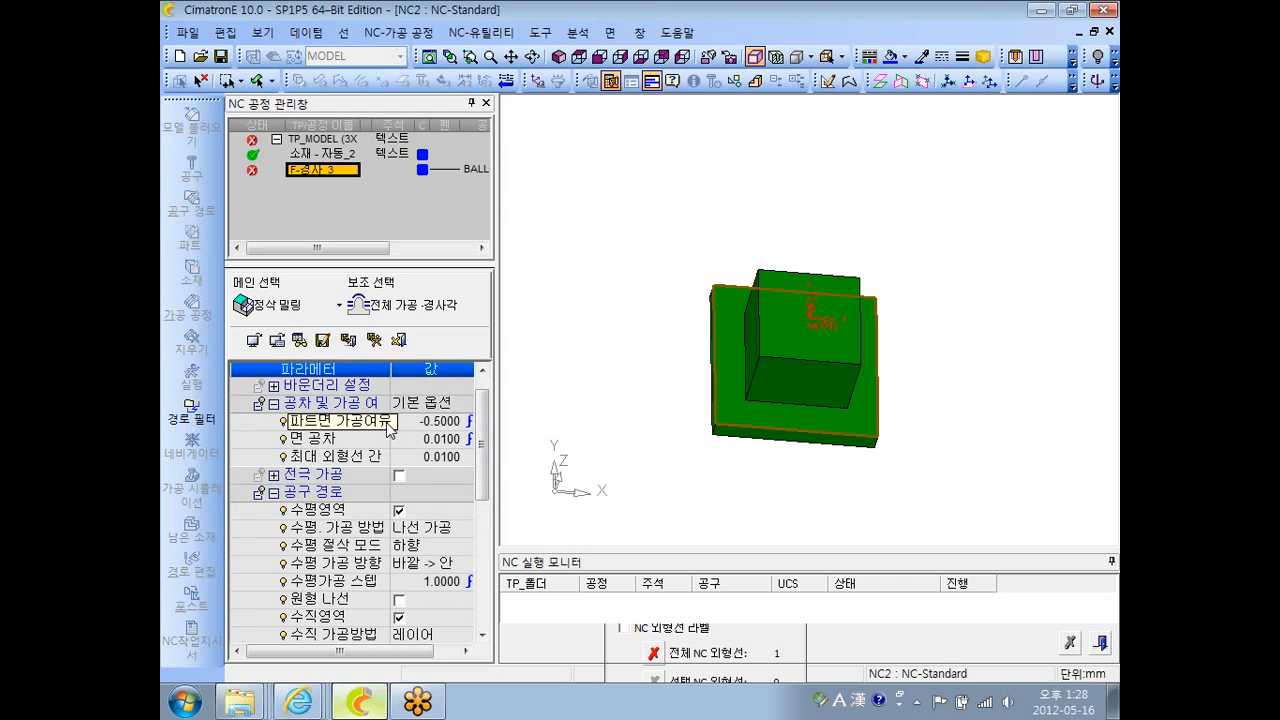
right_click(597, 296)
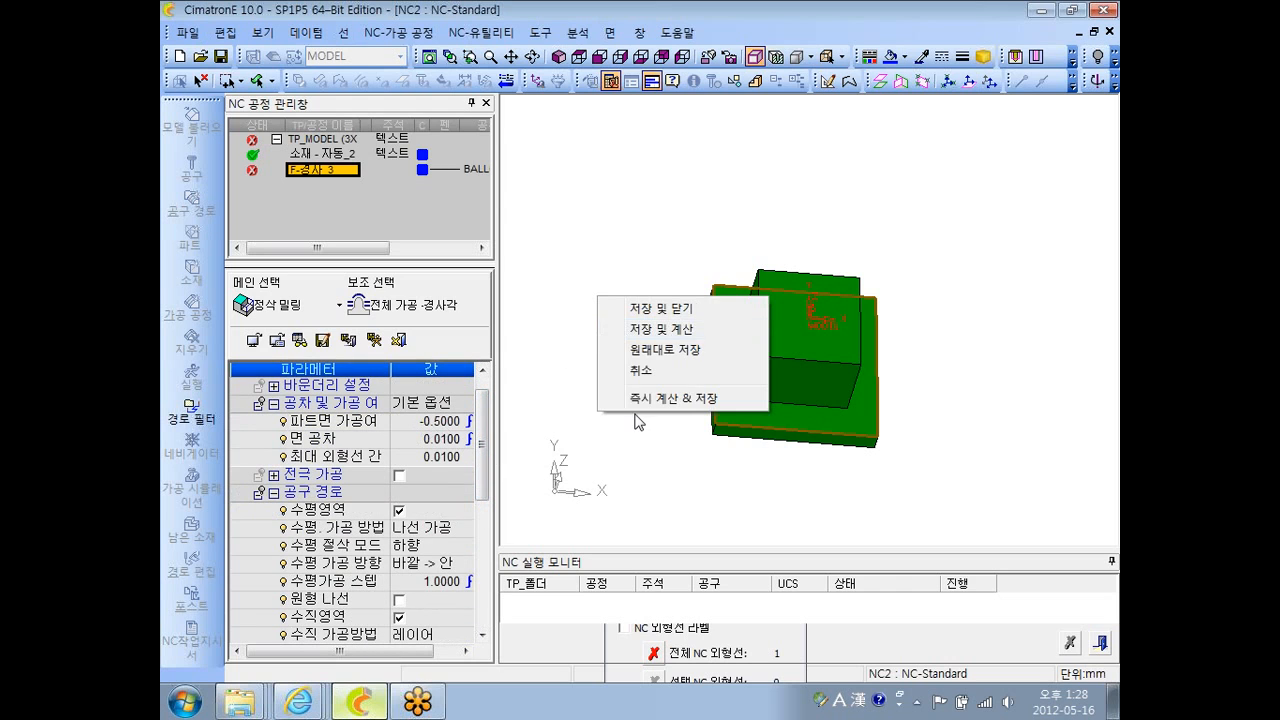
click(631, 399)
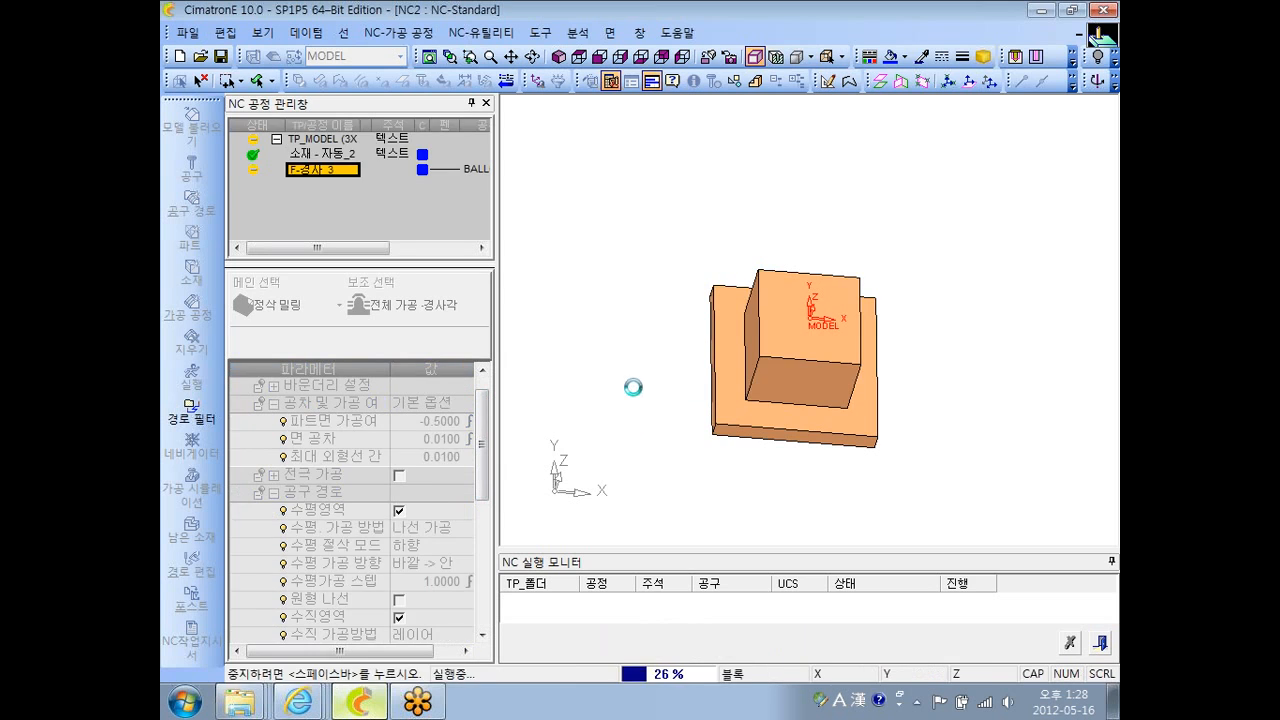
- Recalculate the finishing procedure with the stock, shank and holder settings on 고급 옵션 and the holder option set to 호더 무시
double_click(322, 168)
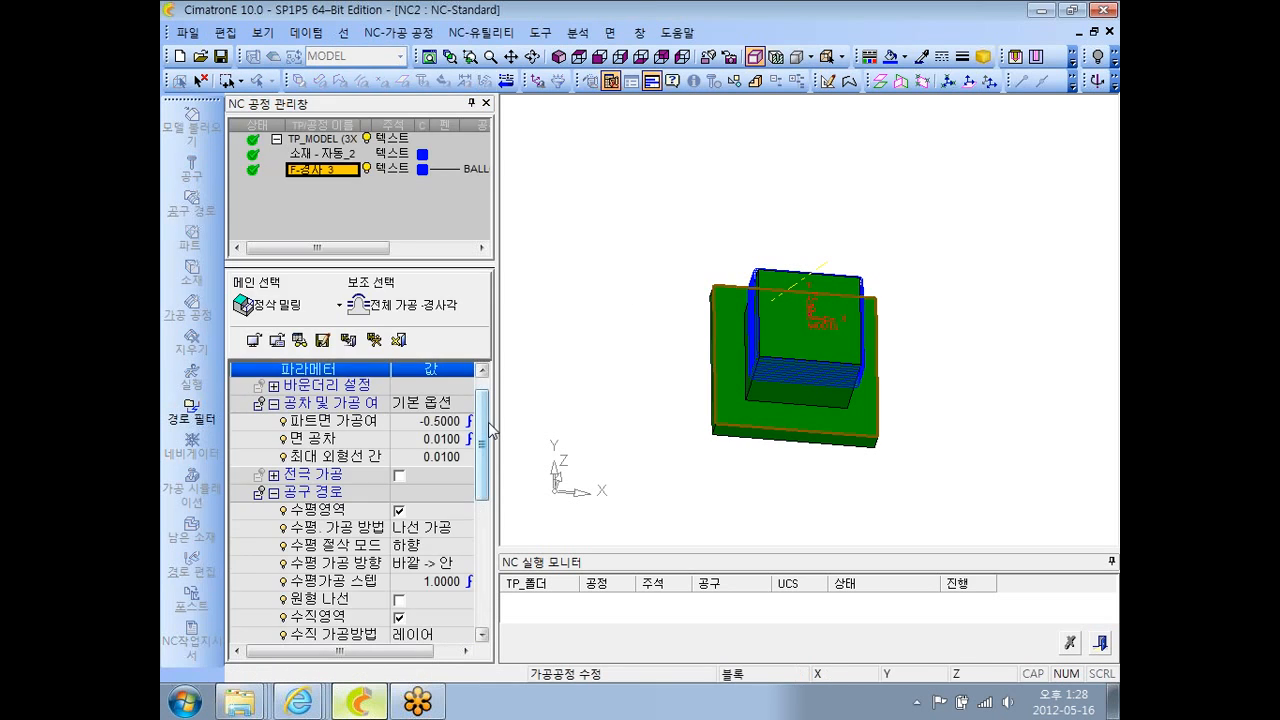
drag(485, 421, 485, 449)
ctrl+drag(712, 366, 735, 318)
ctrl+right_drag(735, 318, 735, 280)
ctrl+middle_drag(735, 280, 735, 266)
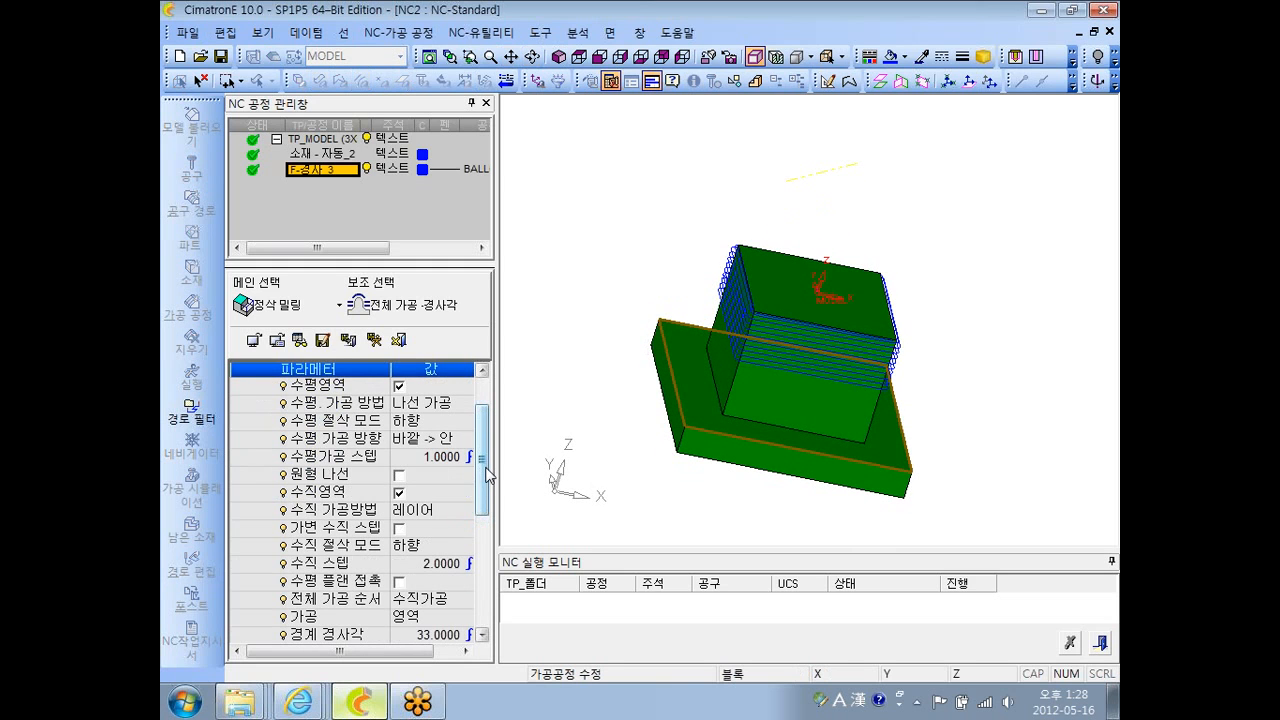
drag(488, 475, 488, 507)
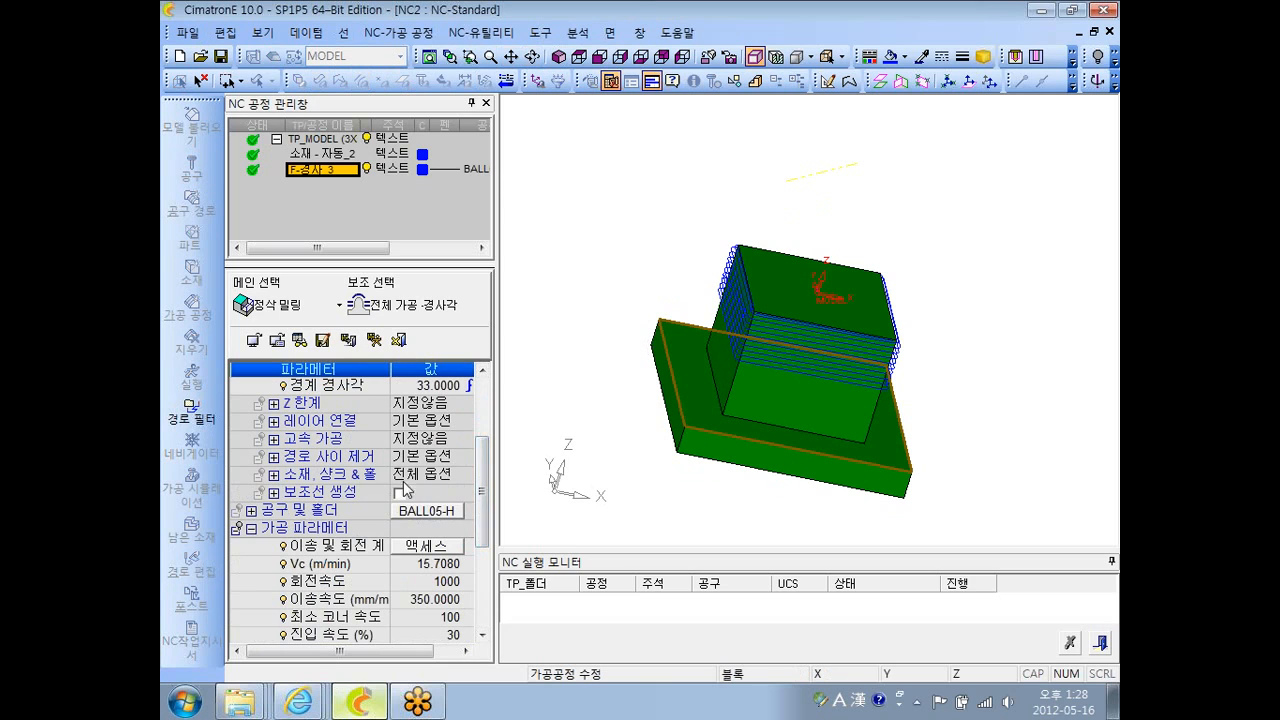
click(432, 476)
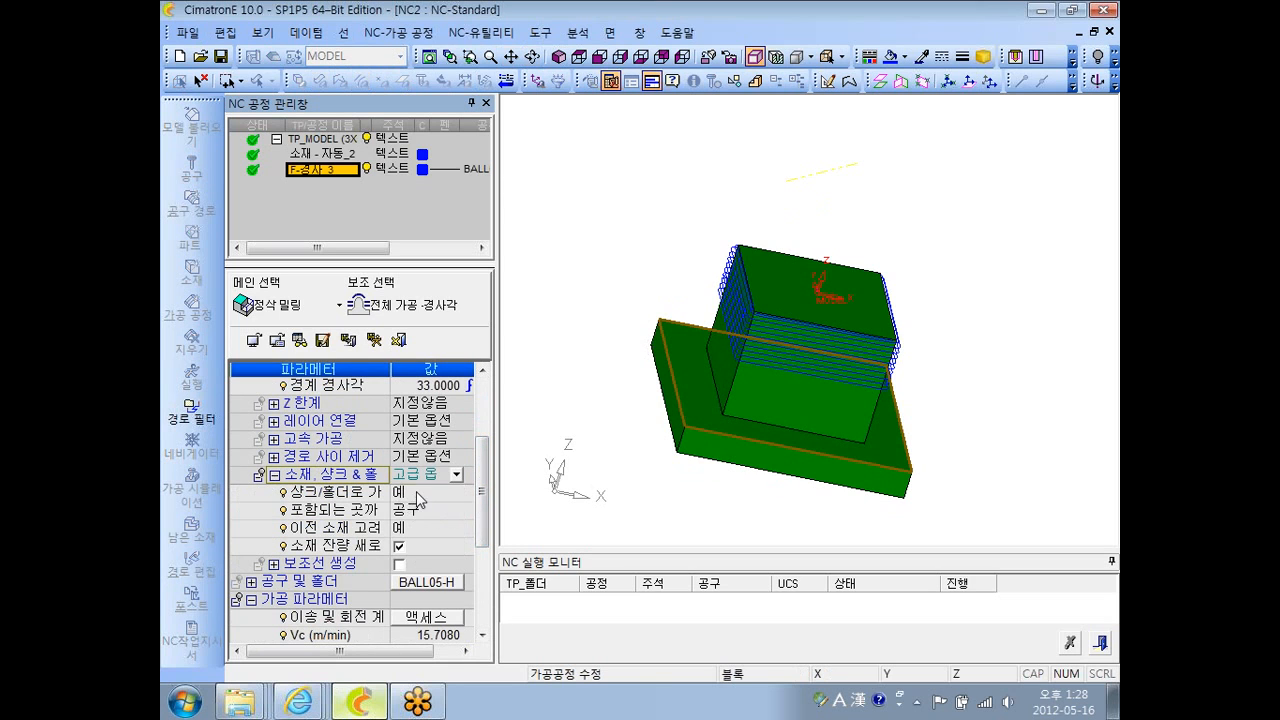
click(418, 493)
click(433, 524)
right_click(535, 354)
click(581, 461)
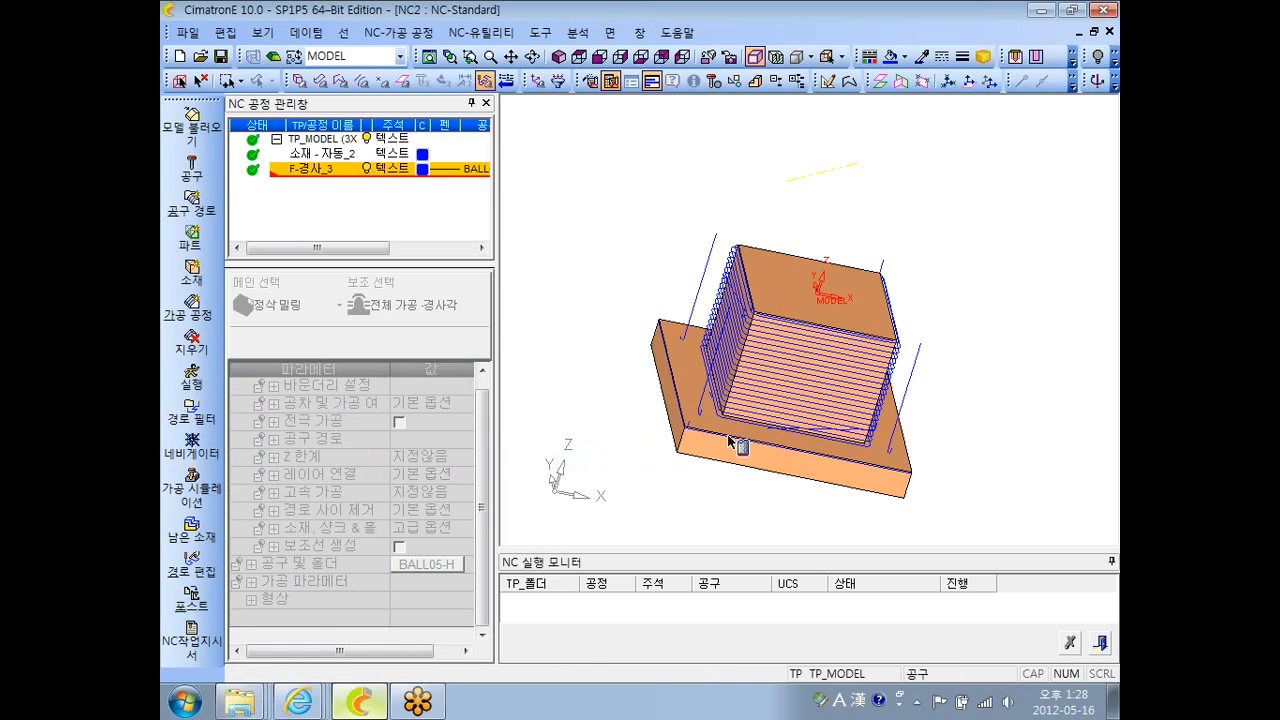
- Display the whole stepped block as wireframe and show it with its toolpath from the front
ctrl+right_drag(728, 441, 728, 320)
ctrl+drag(728, 320, 677, 334)
ctrl+right_drag(677, 334, 688, 280)
ctrl+drag(688, 280, 706, 292)
ctrl+drag(694, 190, 735, 238)
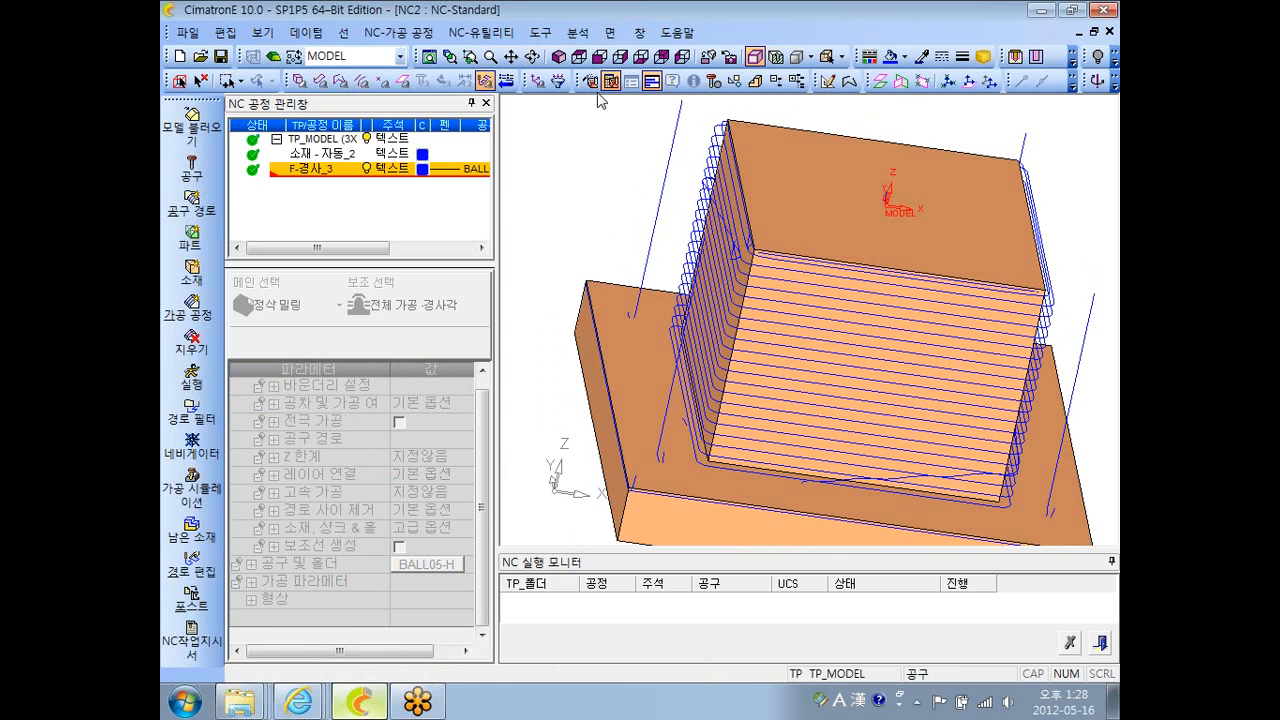
click(299, 82)
click(820, 212)
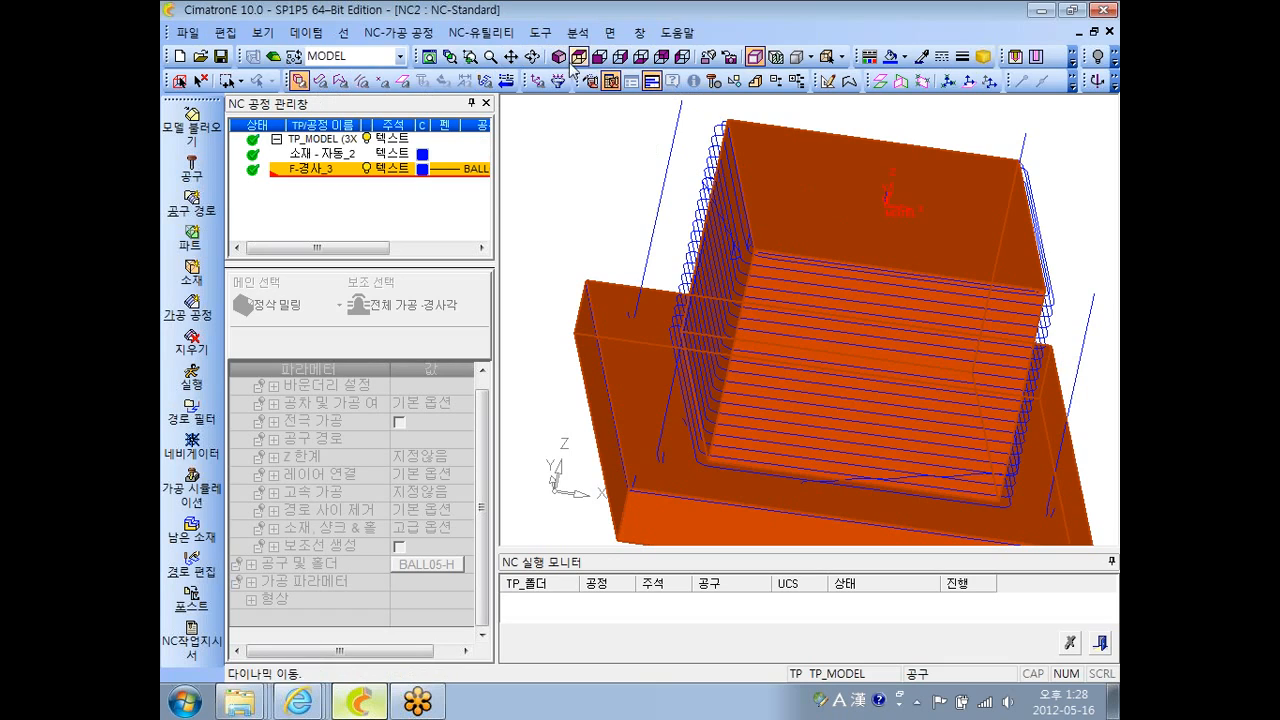
click(811, 57)
click(801, 90)
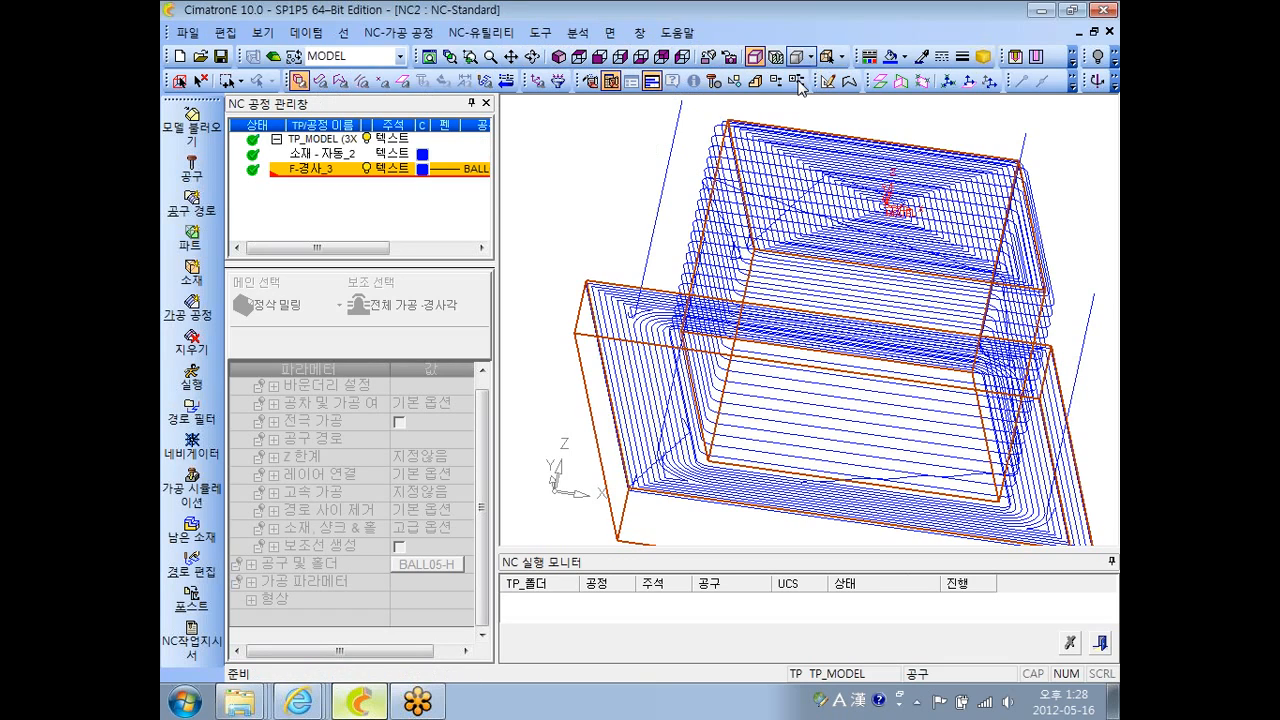
click(598, 57)
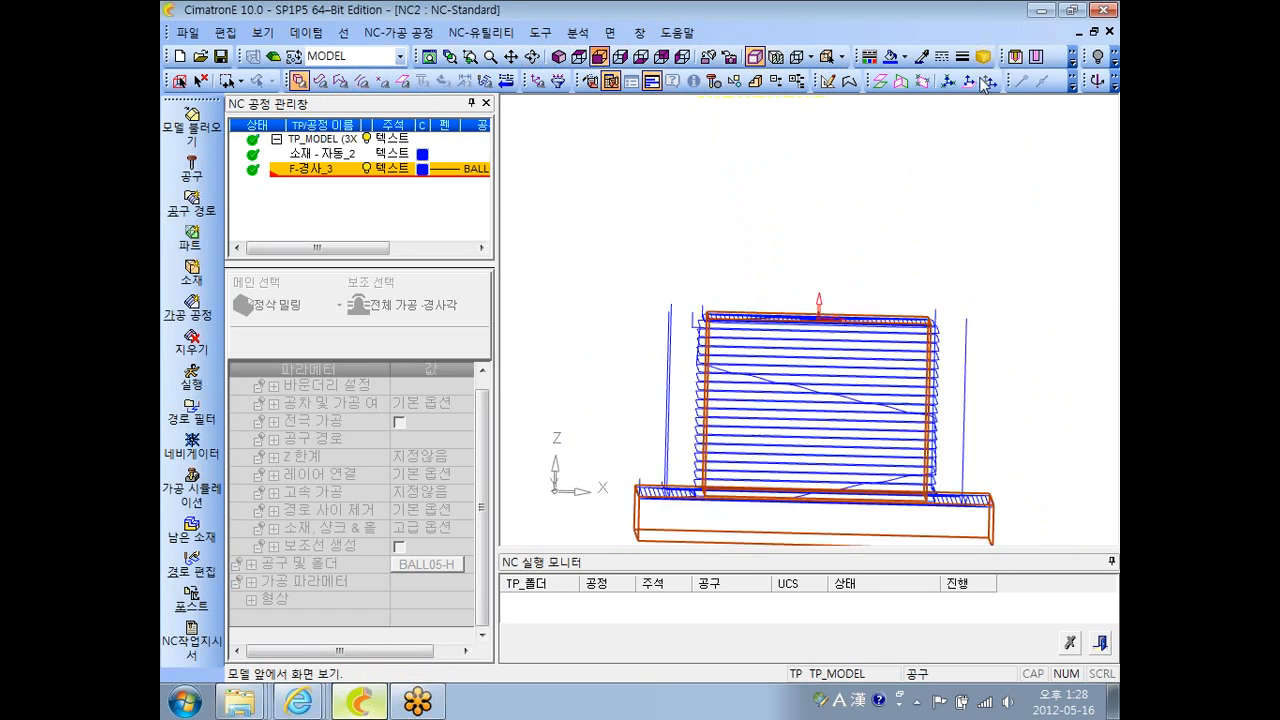
- Measure the distance between the block's upper edge and the topmost horizontal toolpath pass
click(1071, 58)
click(997, 102)
scroll(700, 250, up, 10)
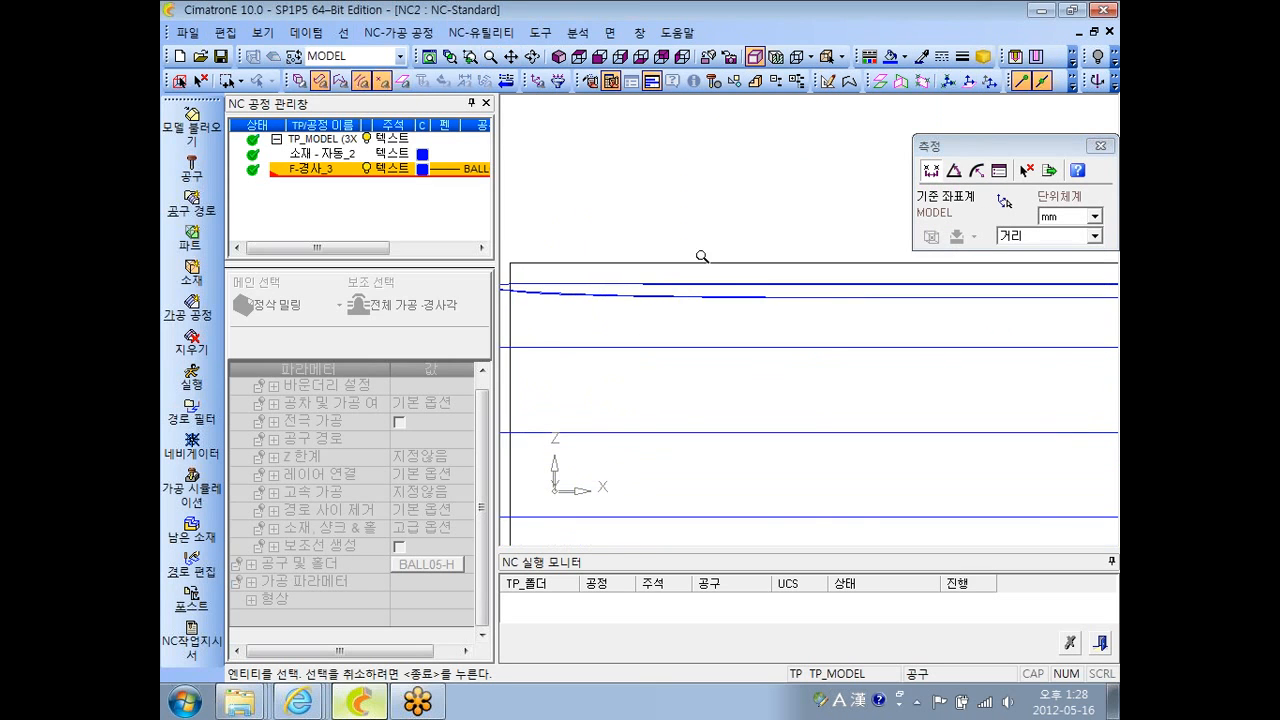
scroll(680, 285, down, 2)
click(720, 308)
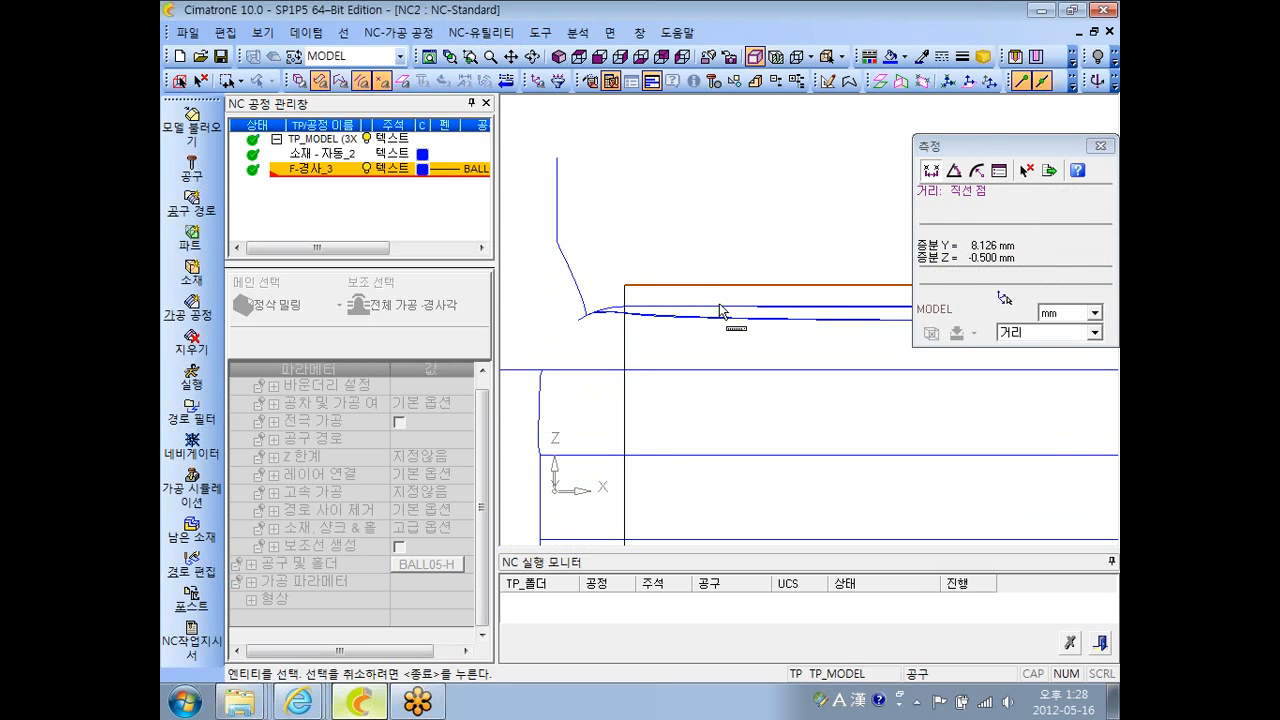
click(719, 307)
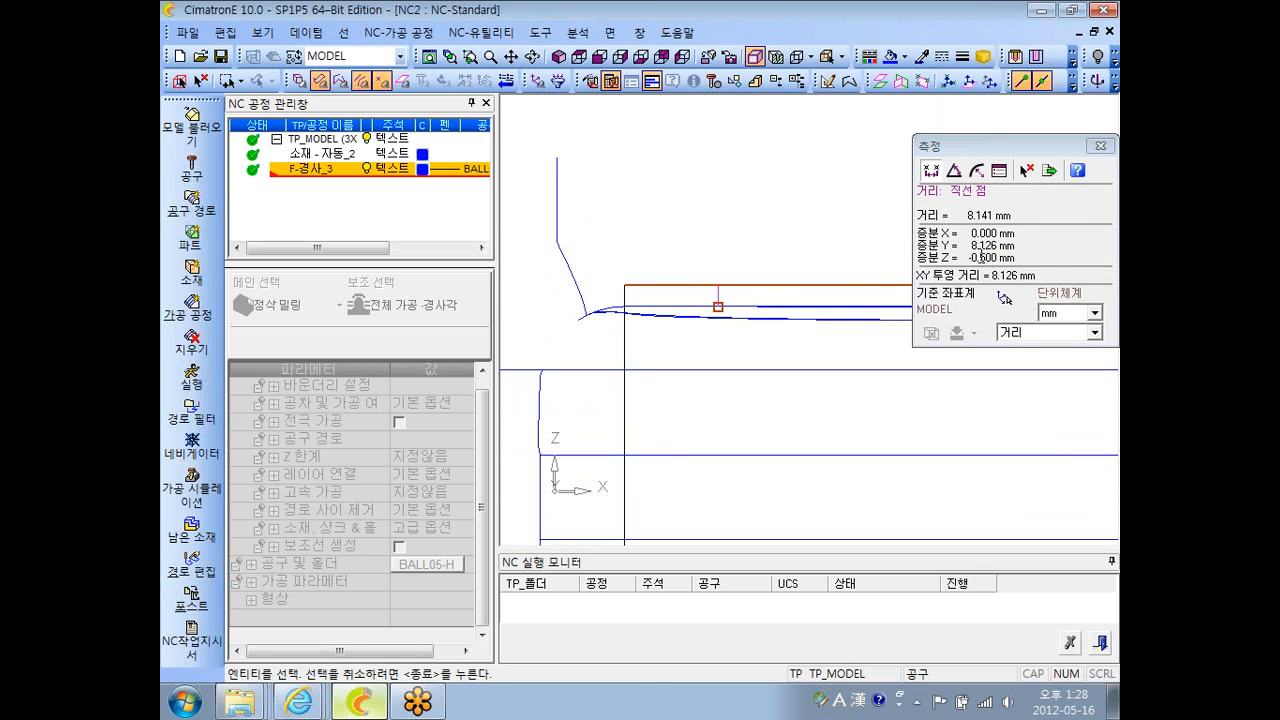
- Examine how the toolpath lies relative to the block's side walls and the base plate's top face
scroll(789, 354, down, 4)
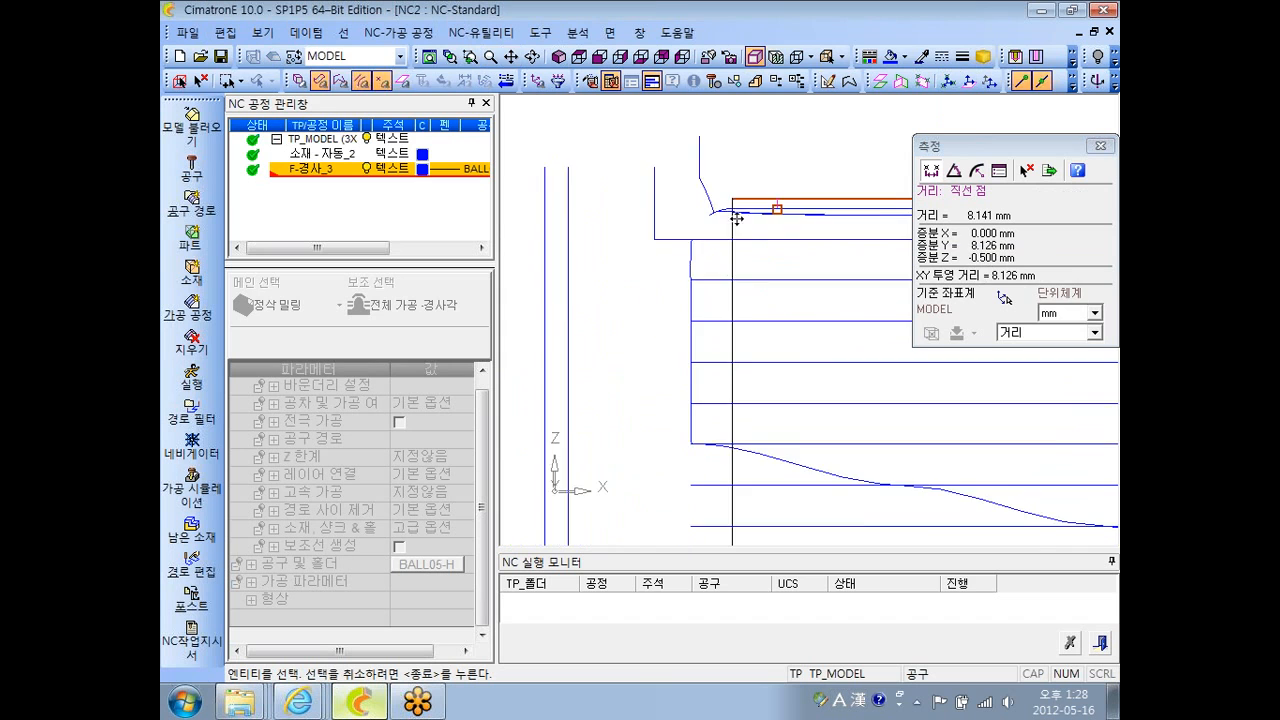
ctrl+middle_drag(744, 379, 727, 307)
drag(1036, 146, 993, 146)
middle_click(850, 300)
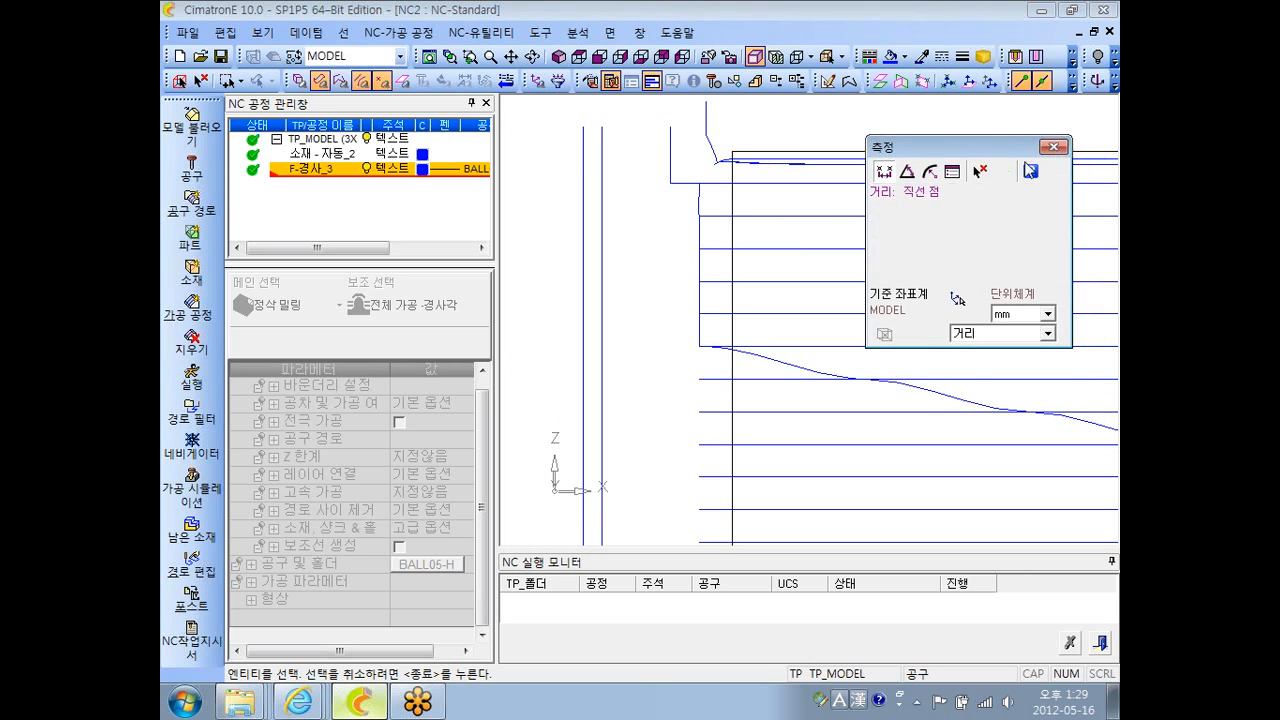
middle_click(850, 300)
ctrl+right_drag(850, 300, 832, 376)
ctrl+middle_drag(828, 292, 788, 186)
ctrl+right_drag(788, 270, 778, 180)
ctrl+middle_drag(585, 540, 684, 433)
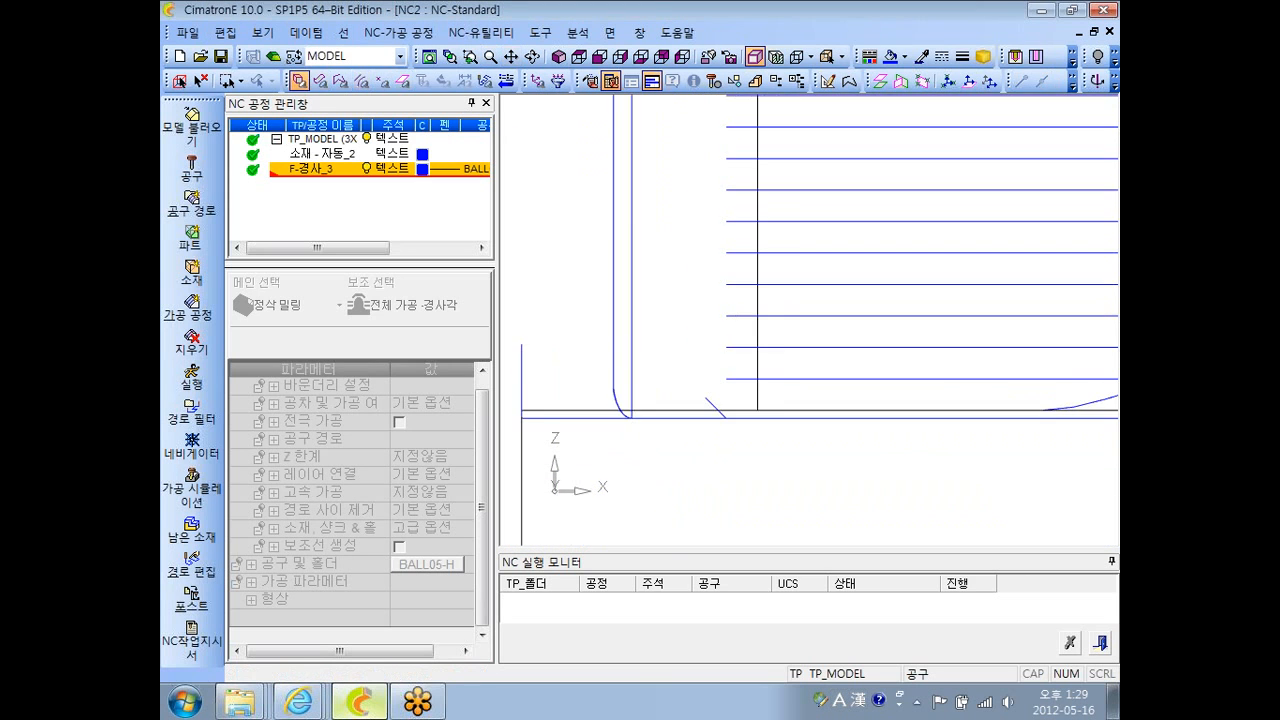
ctrl+right_drag(700, 243, 723, 290)
ctrl+middle_drag(723, 290, 643, 351)
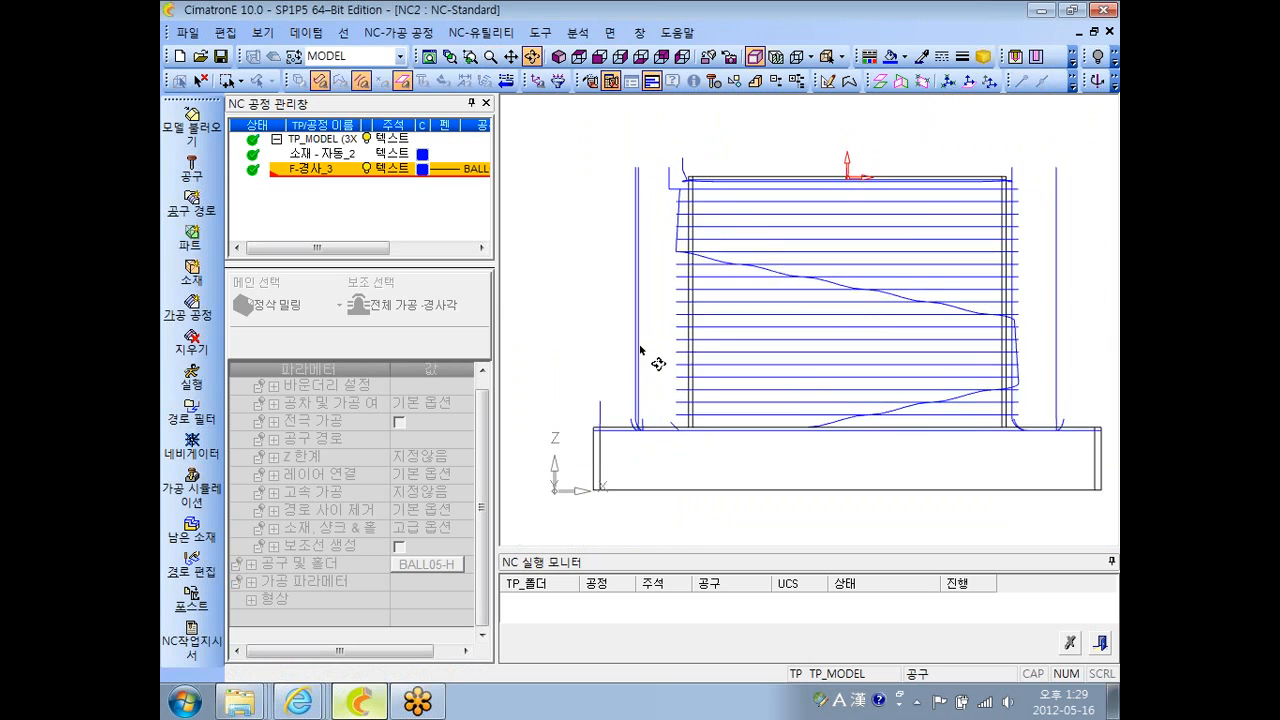
ctrl+right_drag(643, 351, 645, 366)
ctrl+drag(645, 366, 675, 405)
- Change the tool of the finishing procedure to the 5 mm flat cutter FLAT05-H
double_click(330, 168)
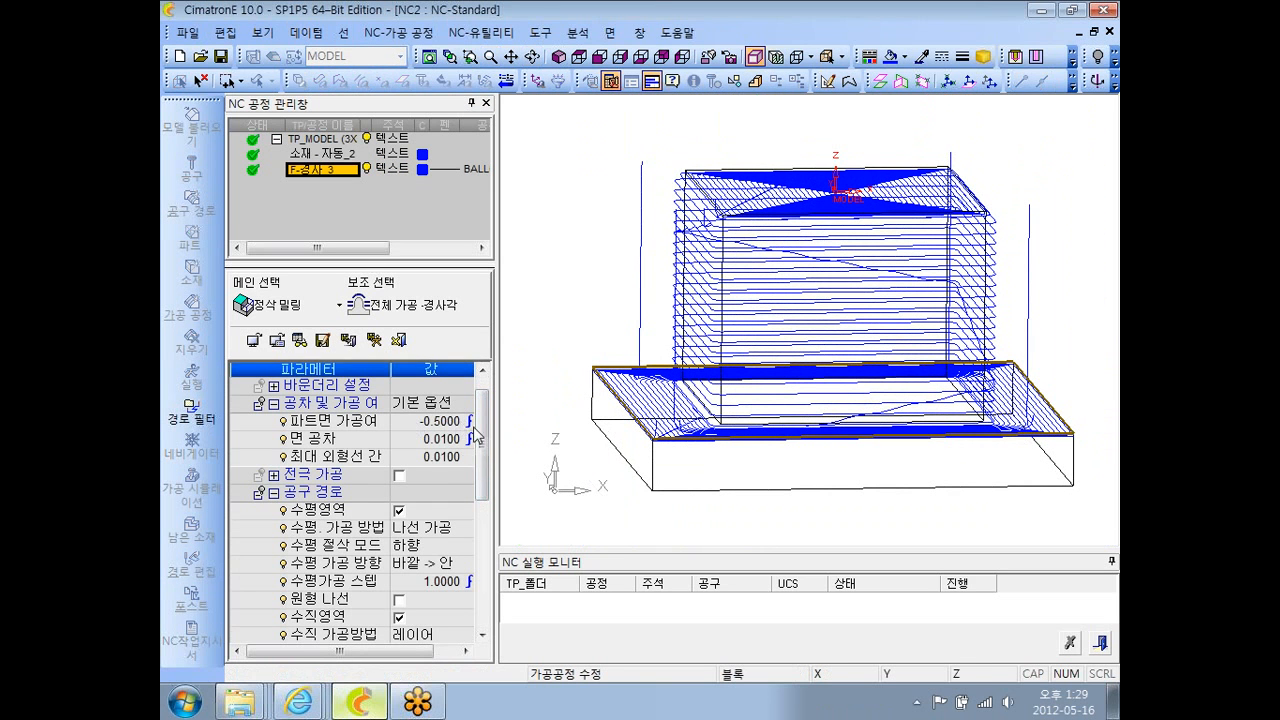
drag(483, 440, 489, 481)
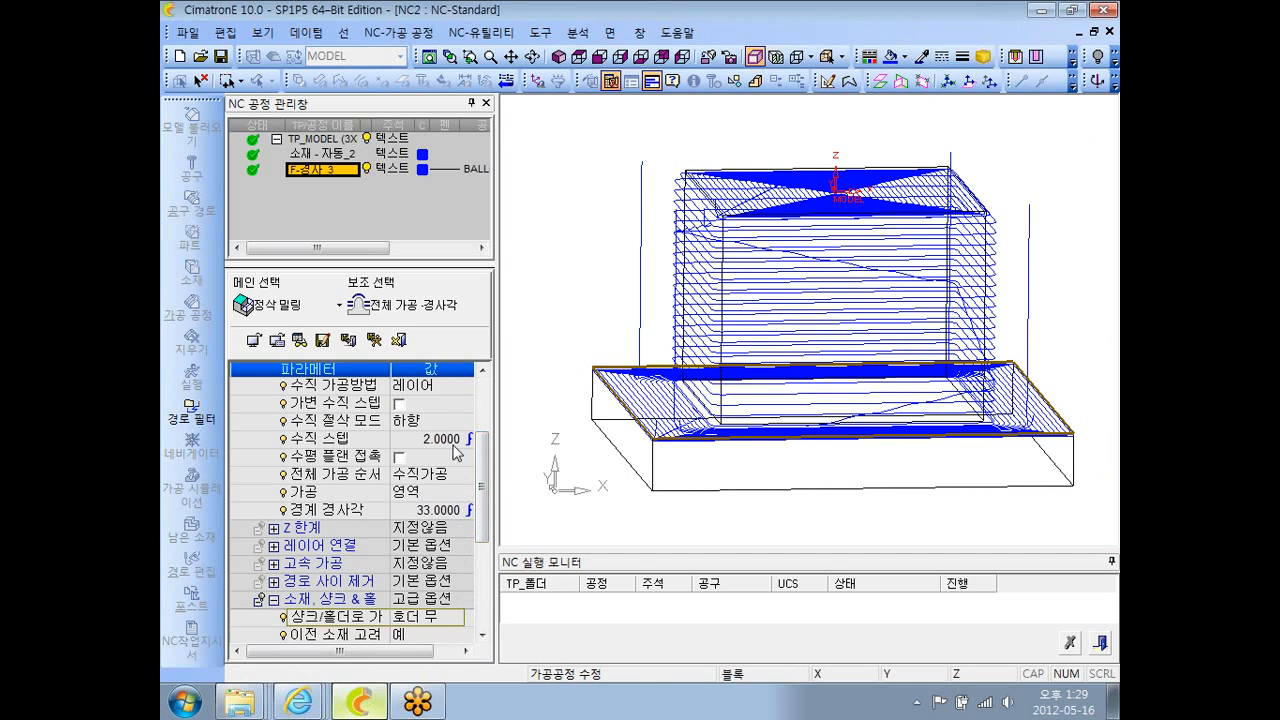
scroll(485, 510, up, 2)
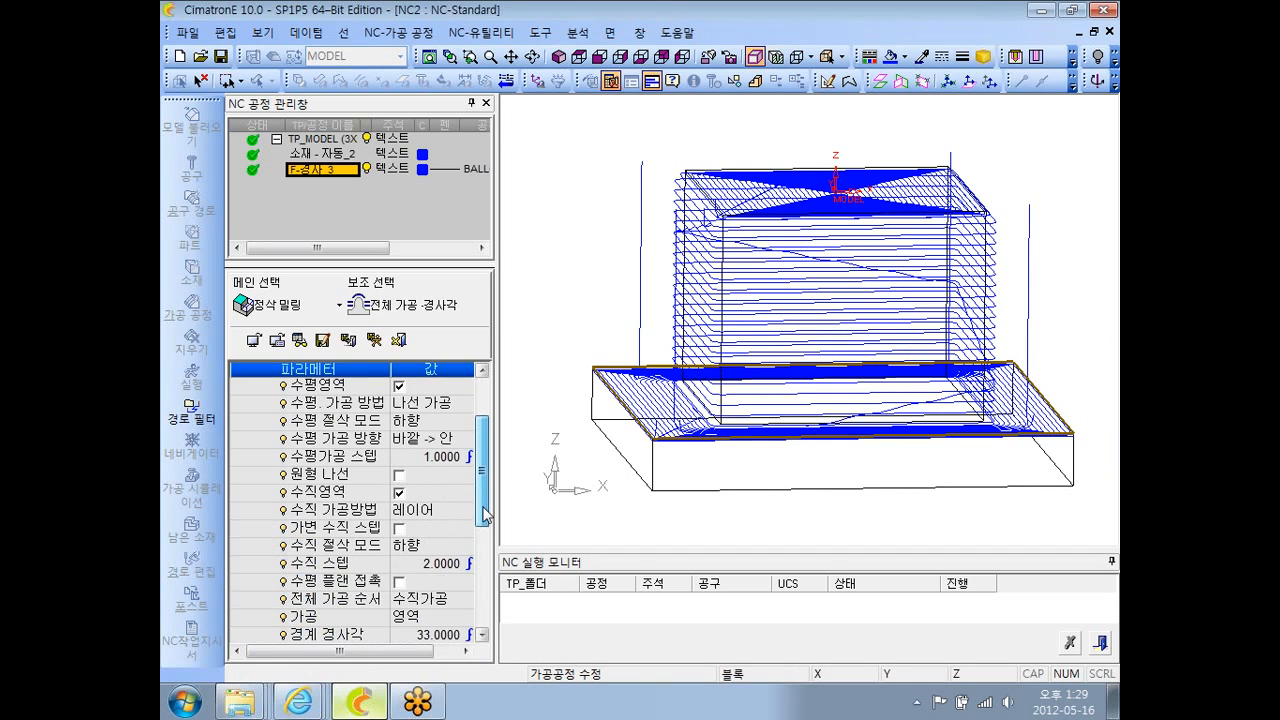
scroll(485, 512, down, 4)
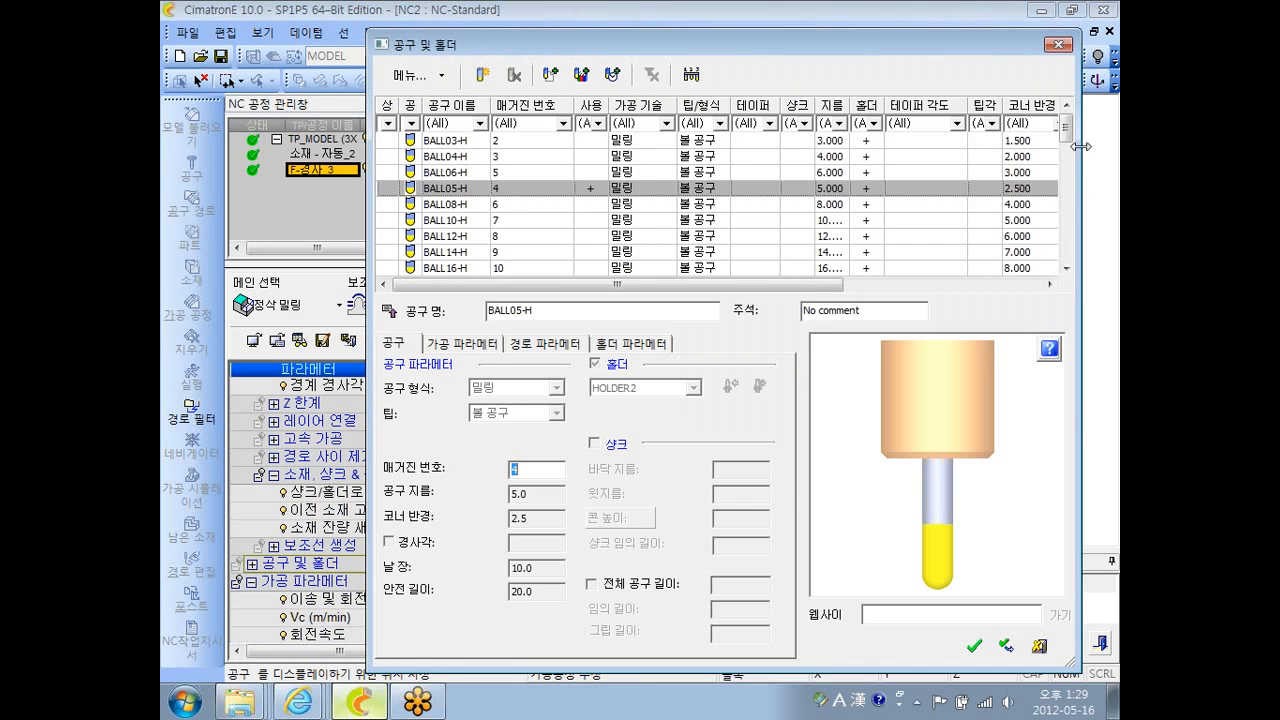
drag(1068, 135, 1068, 178)
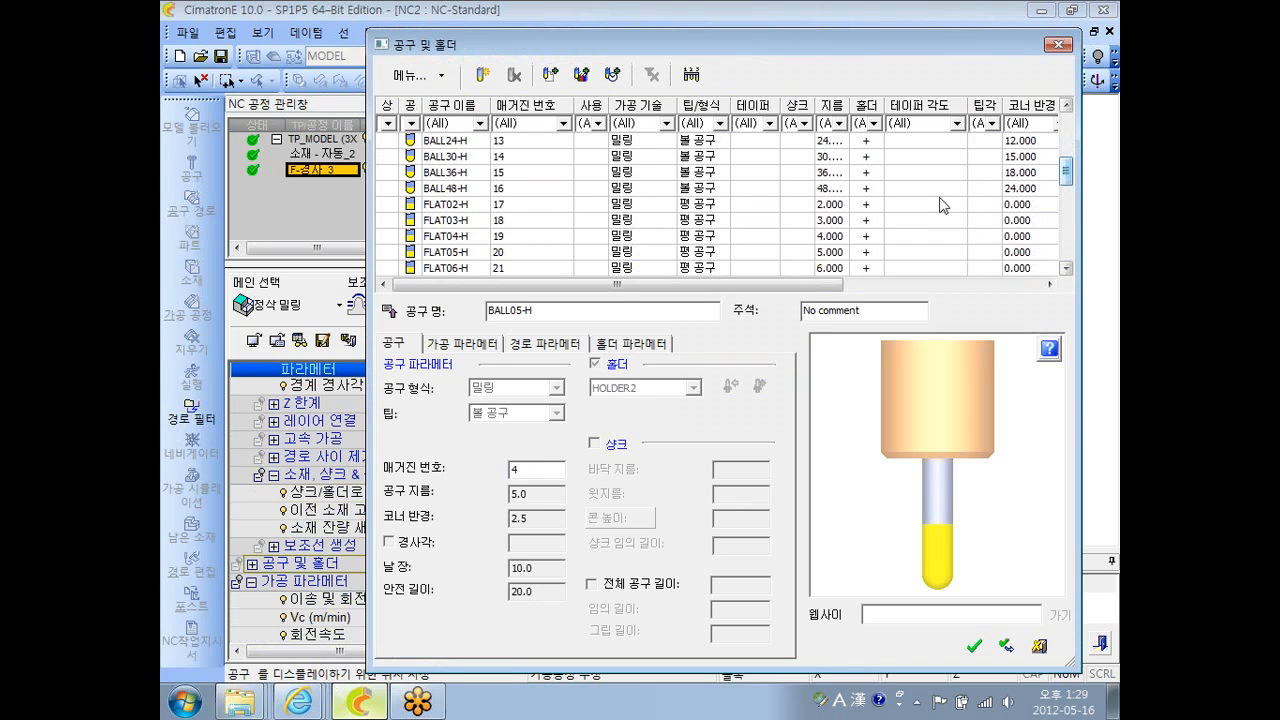
click(930, 252)
click(974, 646)
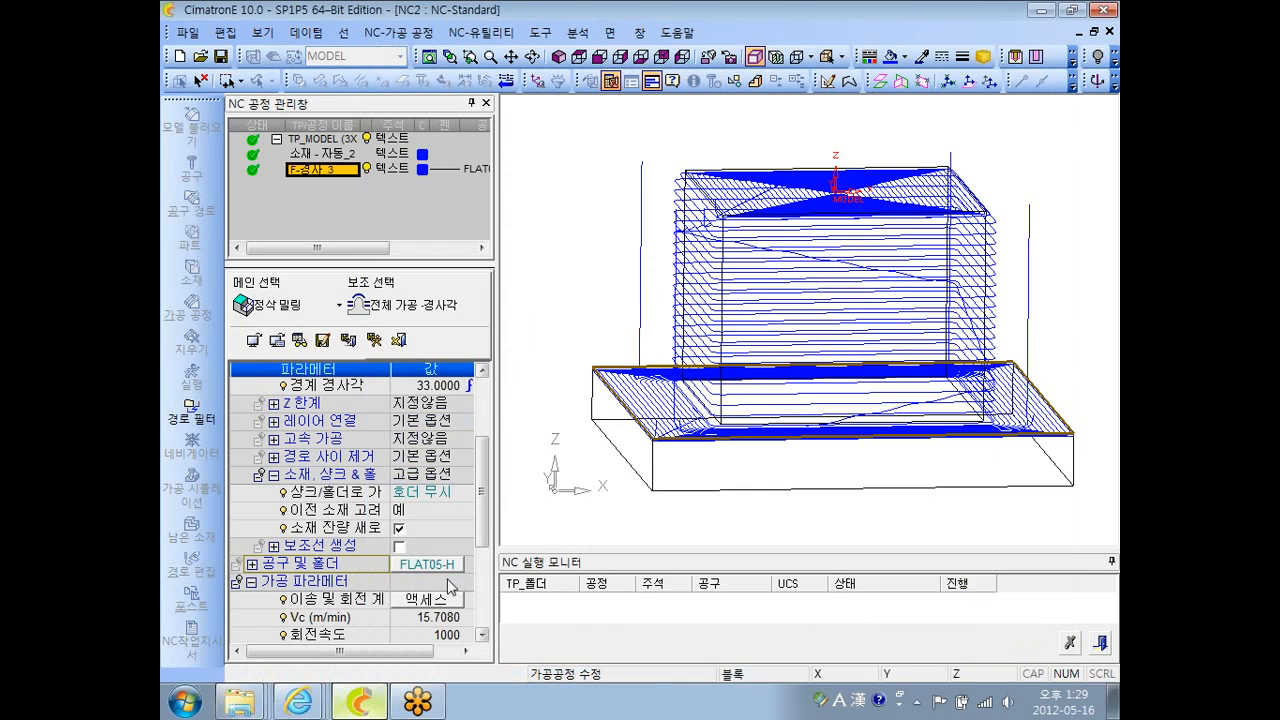
- Try to calculate and save the finishing procedure using the flat cutter and the negative part surface offset
scroll(494, 457, up, 5)
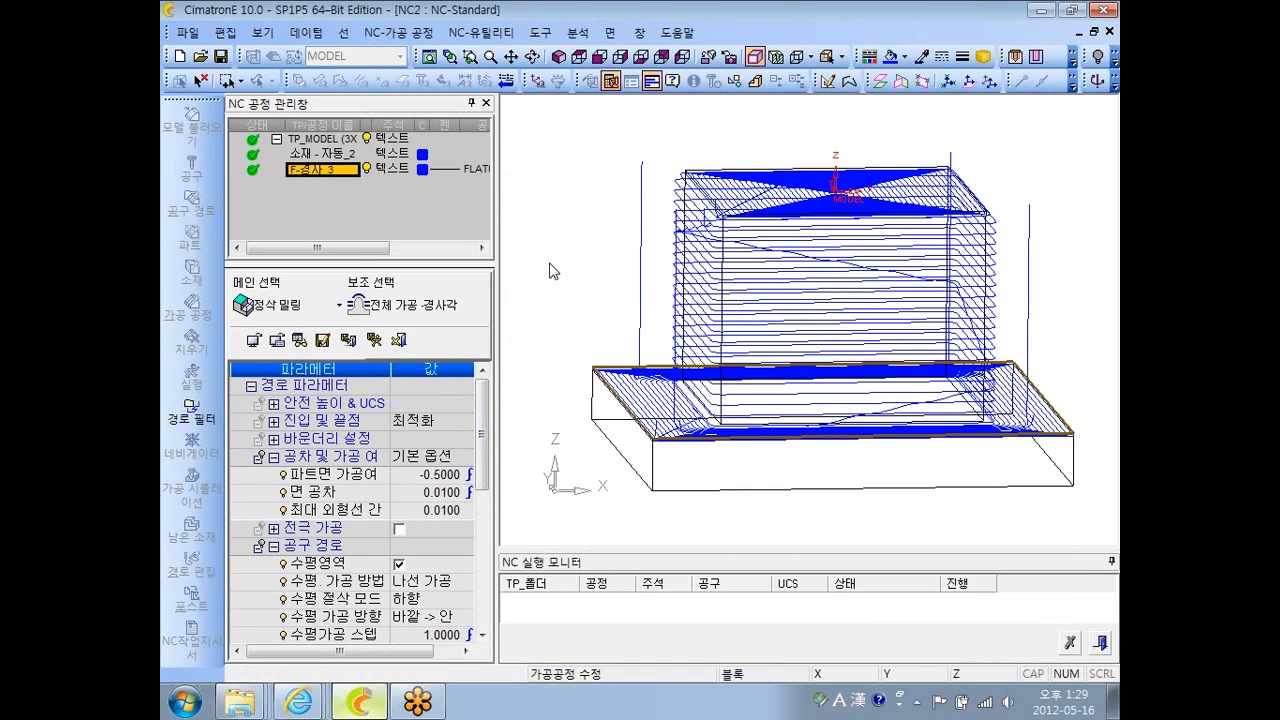
right_click(549, 271)
click(604, 366)
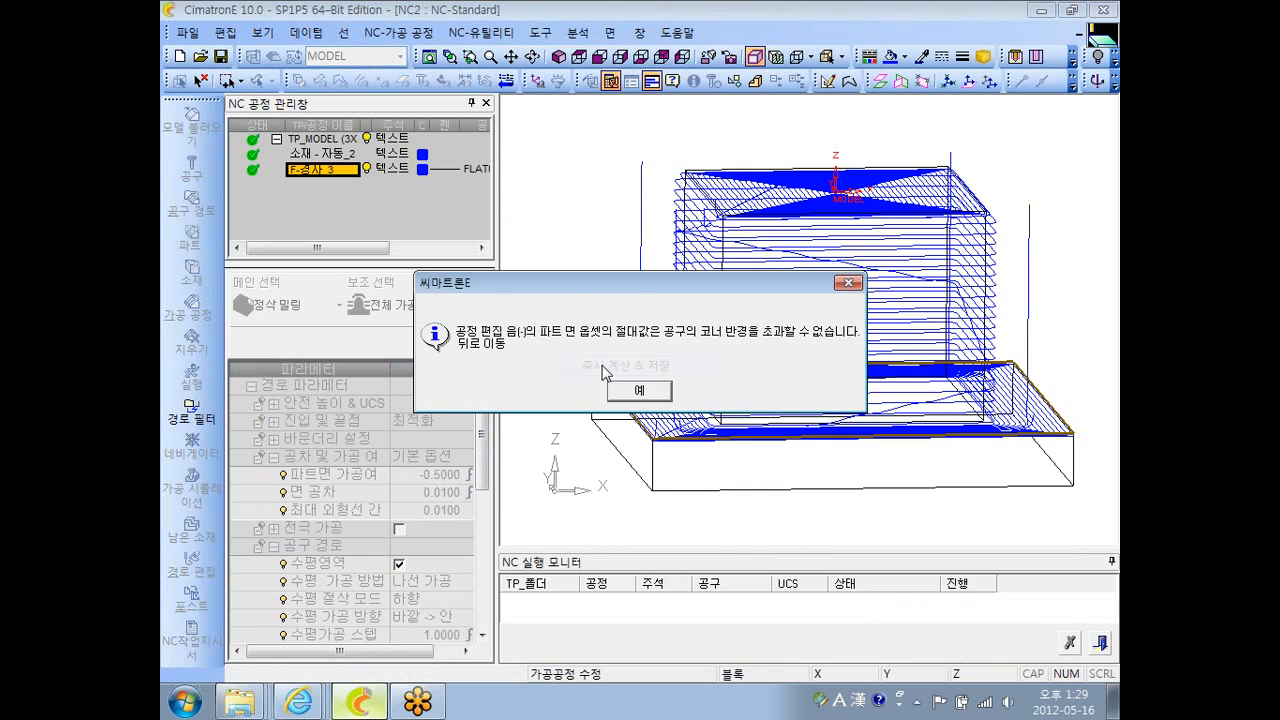
click(639, 390)
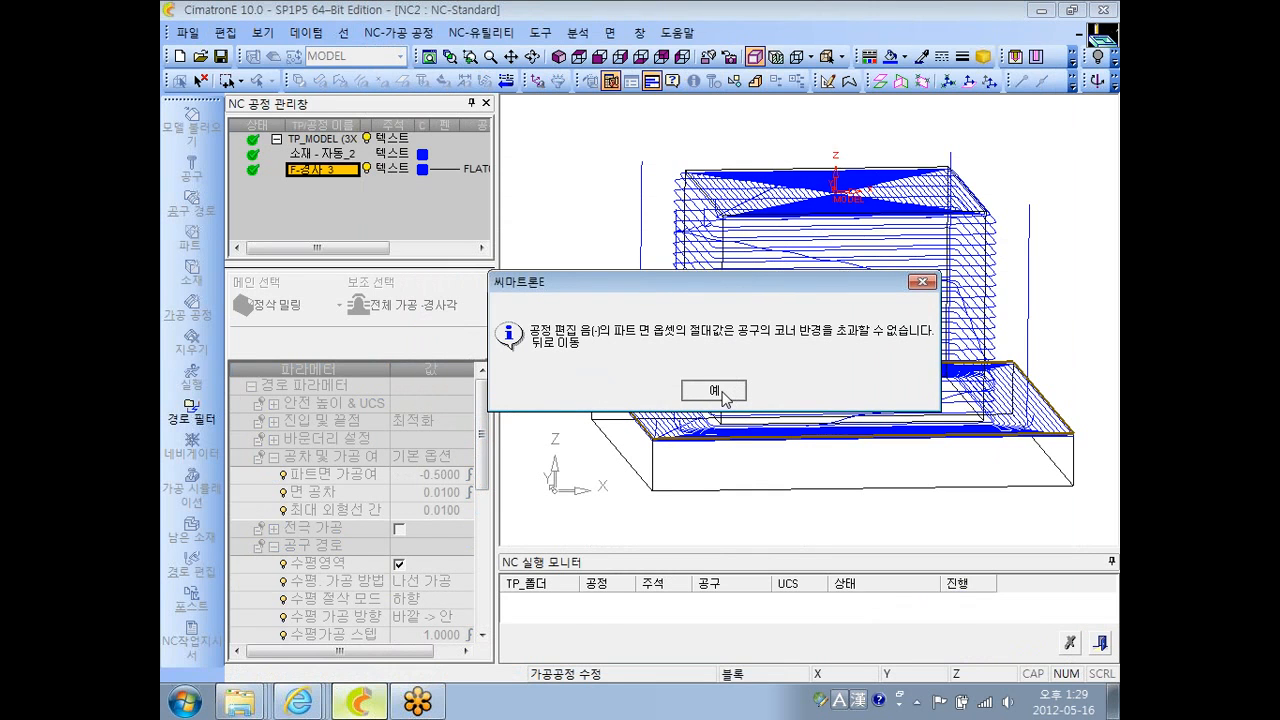
click(718, 391)
right_click(528, 388)
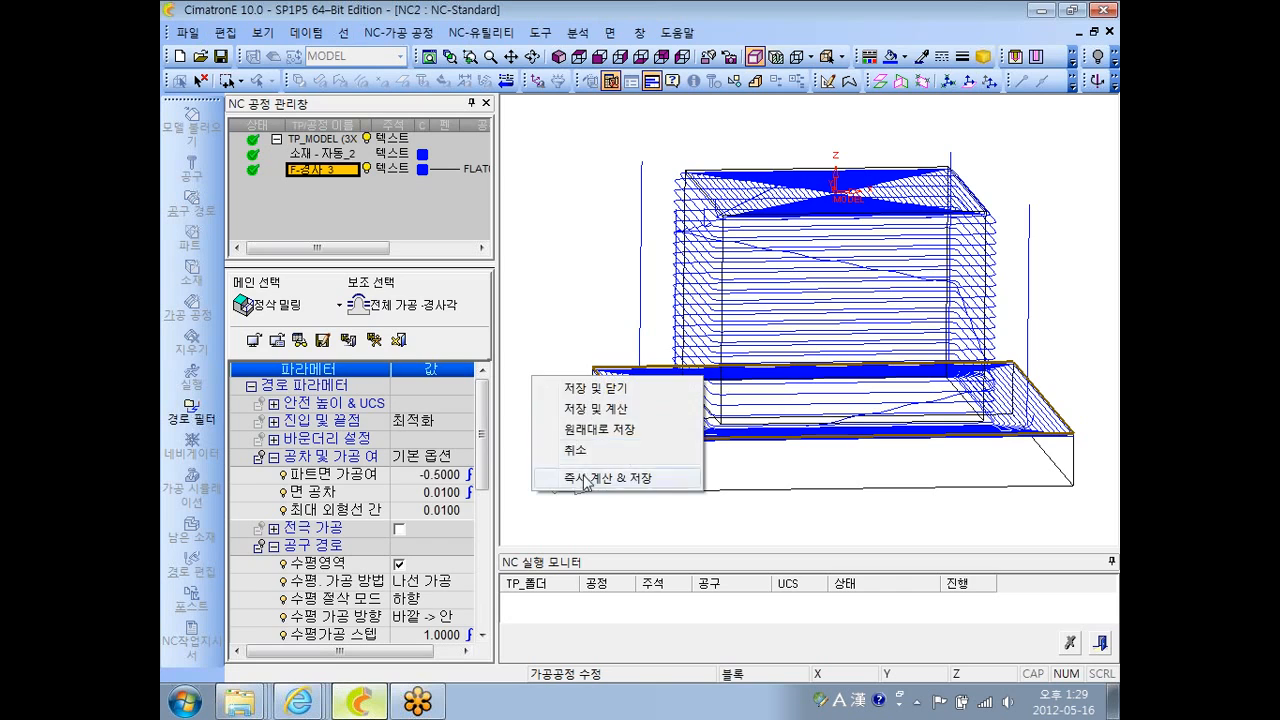
click(593, 479)
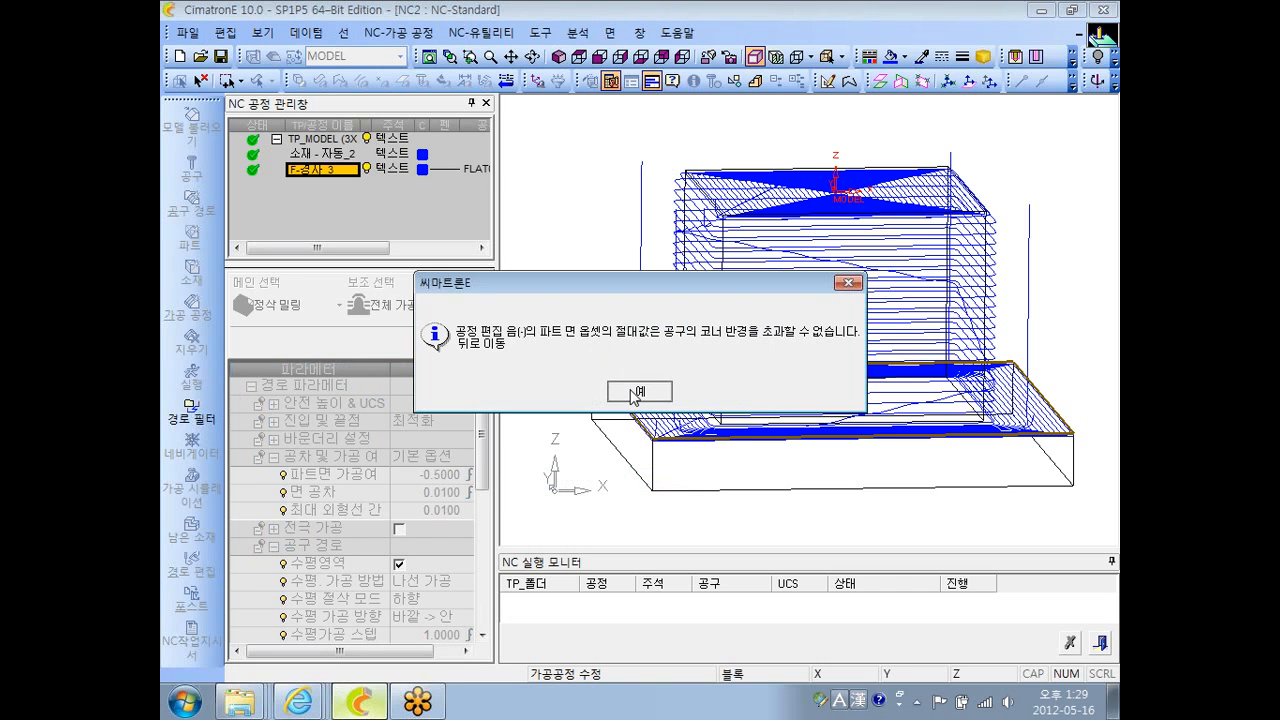
- Set the finishing procedure's part surface offset to 0 and save the procedure without calculating it
click(635, 392)
click(432, 475)
click(432, 475)
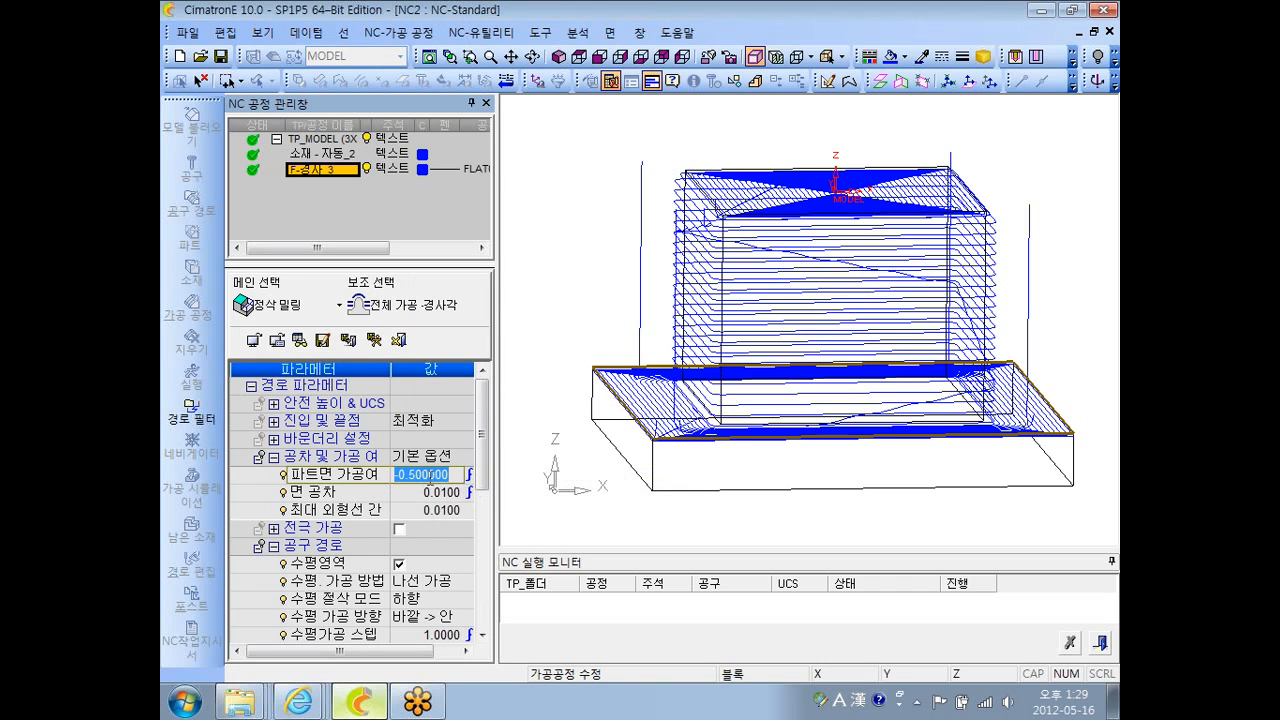
text(0)
key(Return)
click(375, 342)
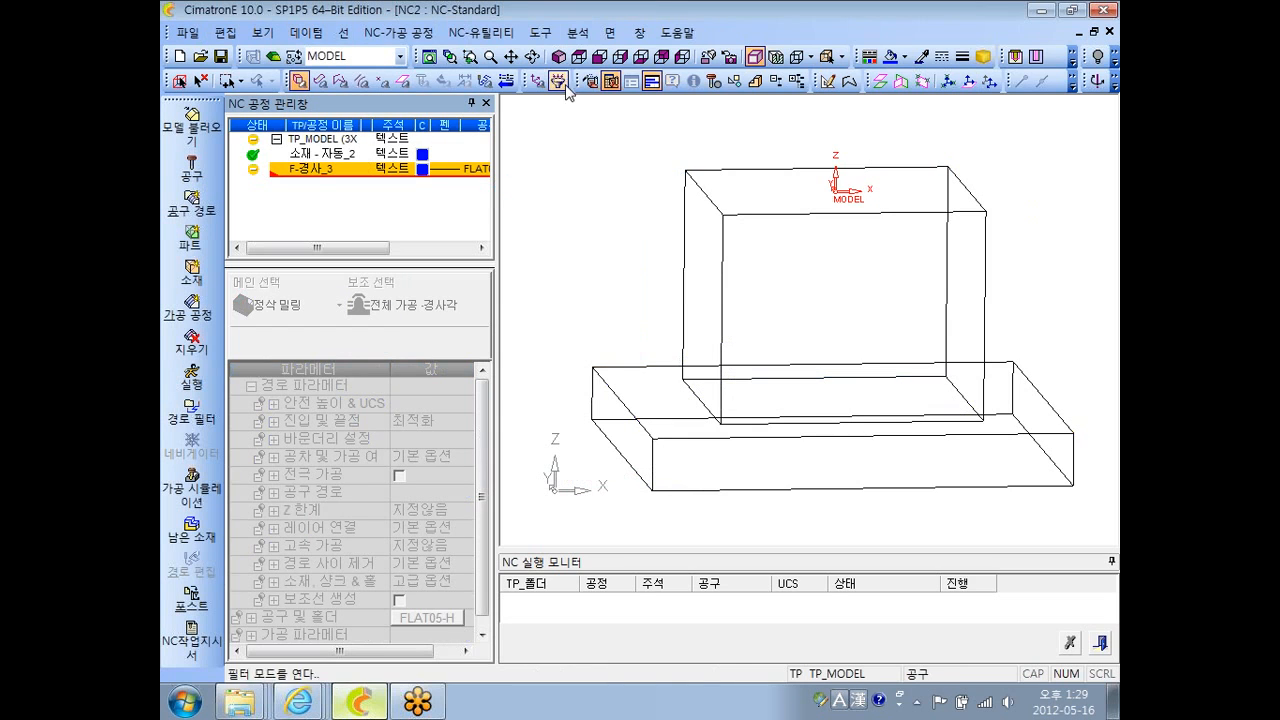
- In the NC General_Preferences, allow negative part surface offsets greater than half the flat tool's diameter and apply the settings
click(540, 32)
click(587, 291)
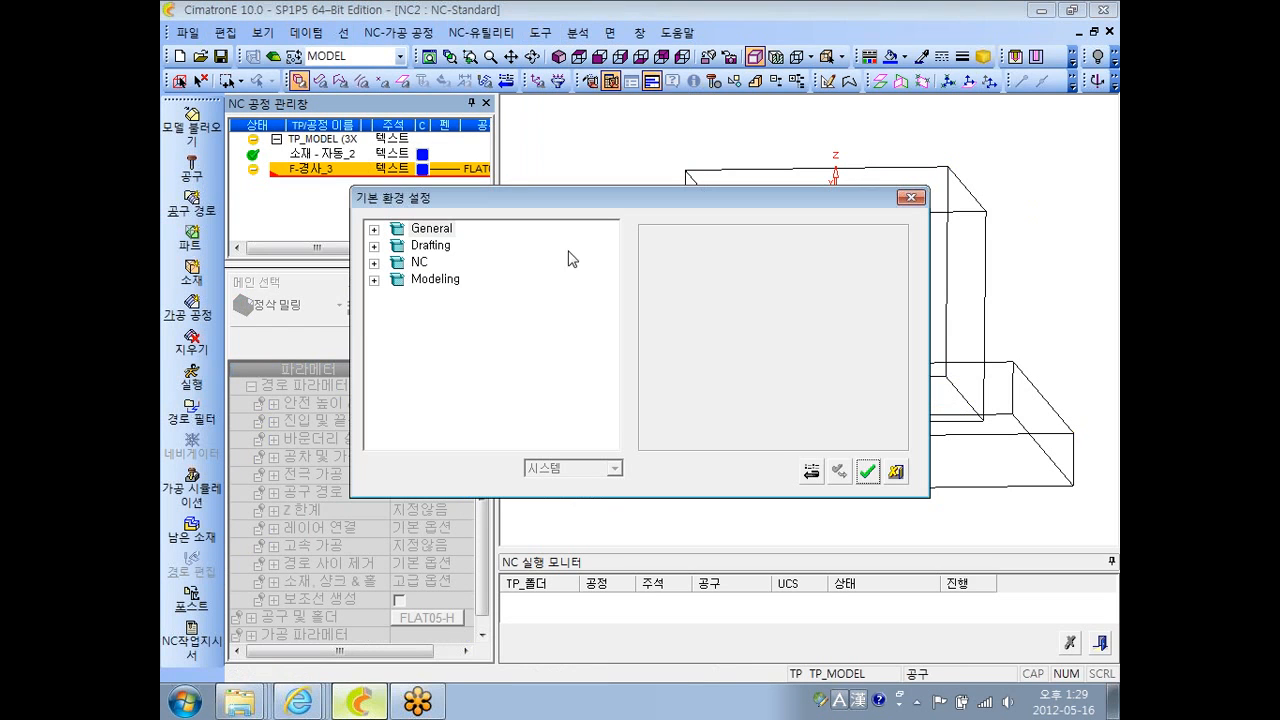
click(375, 263)
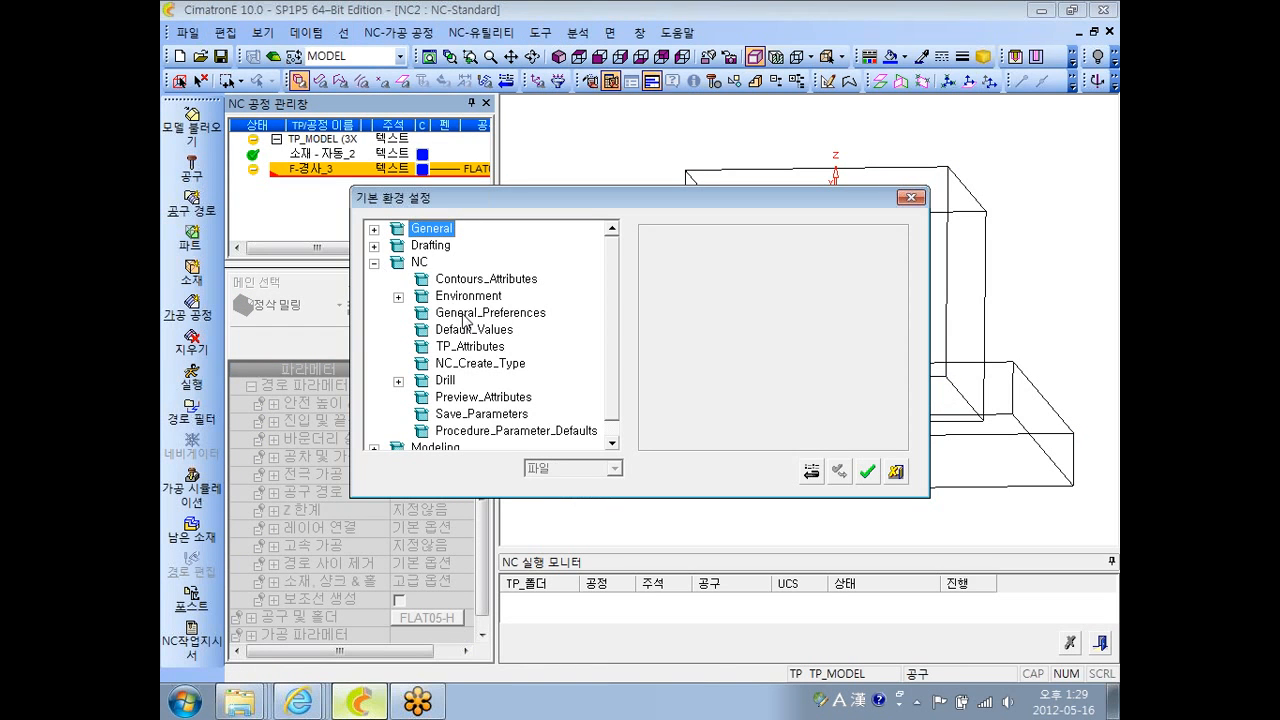
click(466, 313)
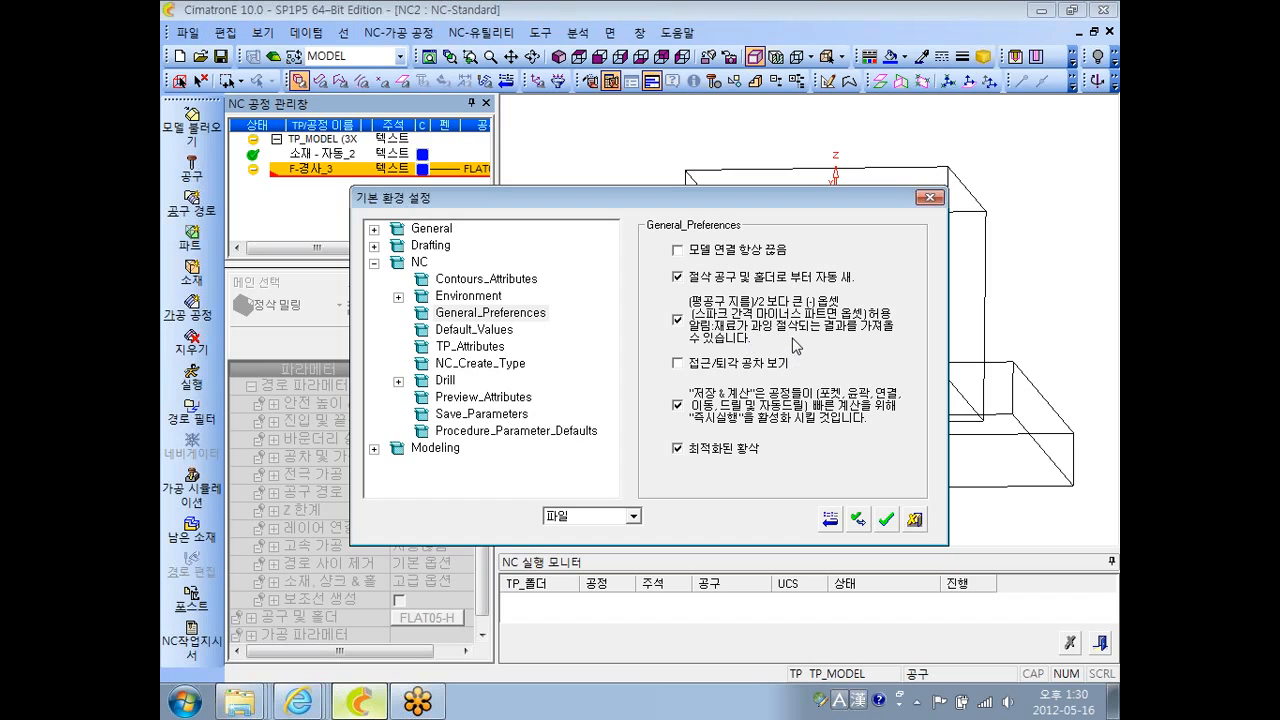
click(884, 520)
- Reopen the finishing procedure that uses FLAT05-H and set its part surface offset to -0.5
double_click(345, 170)
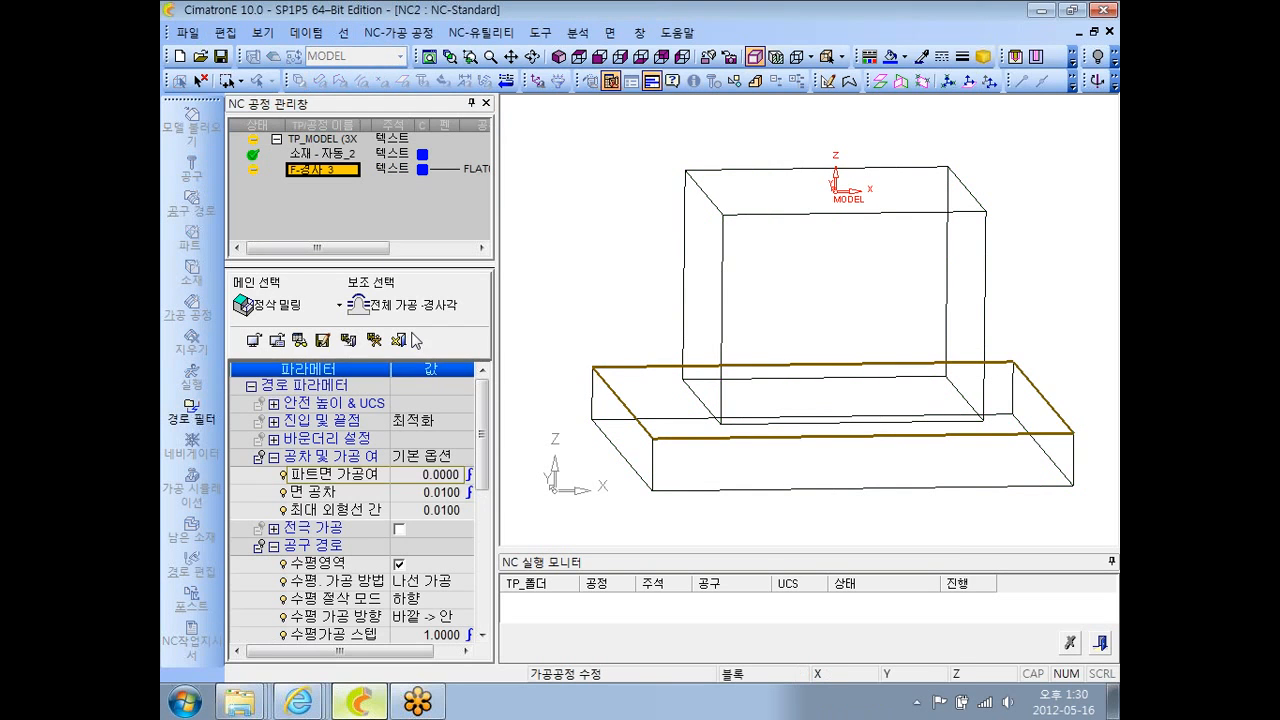
click(420, 473)
text(-0.5)
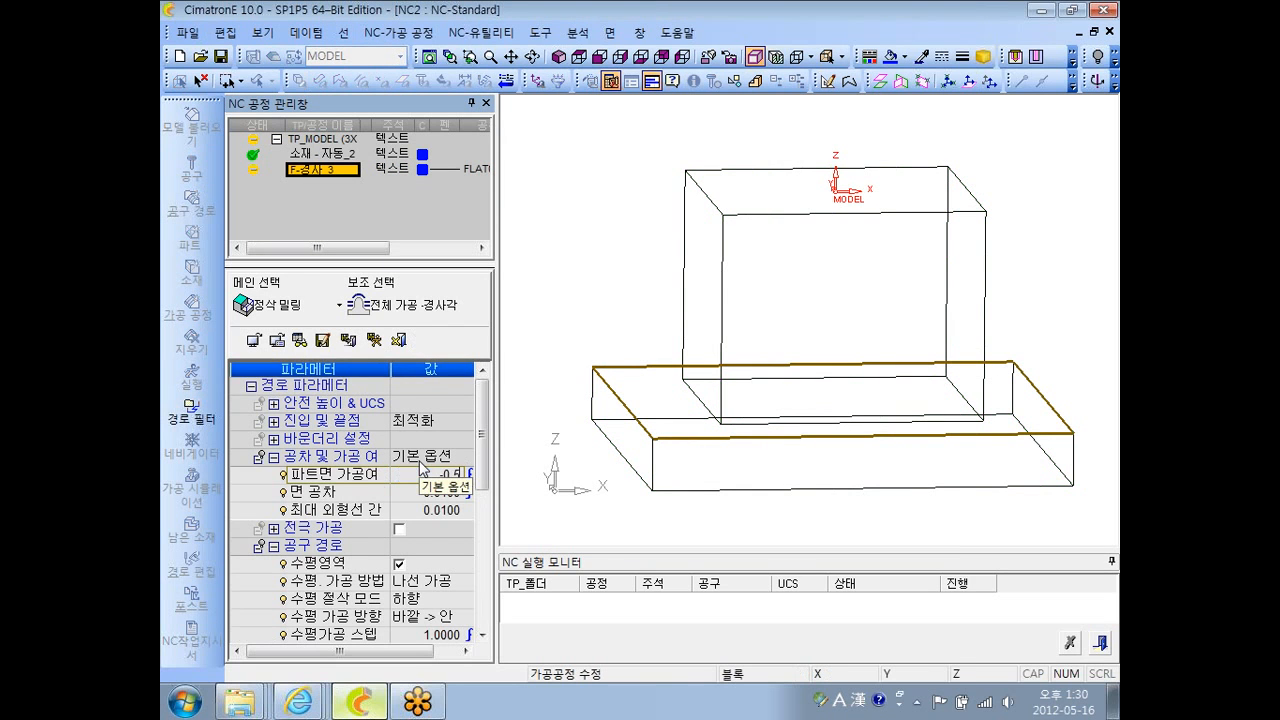
key(Return)
scroll(483, 430, down, 2)
drag(483, 430, 482, 481)
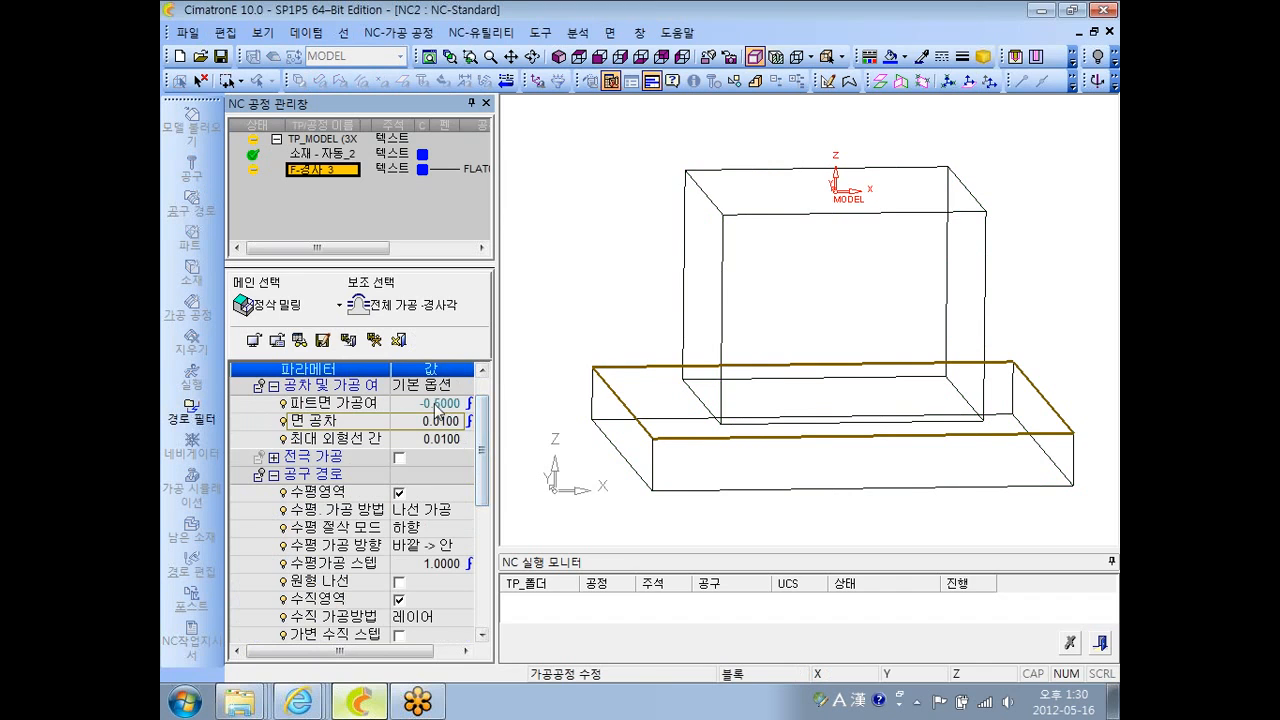
- Calculate and save the finishing procedure immediately, accepting the negative offset that exceeds the cutter's corner radius
right_click(544, 250)
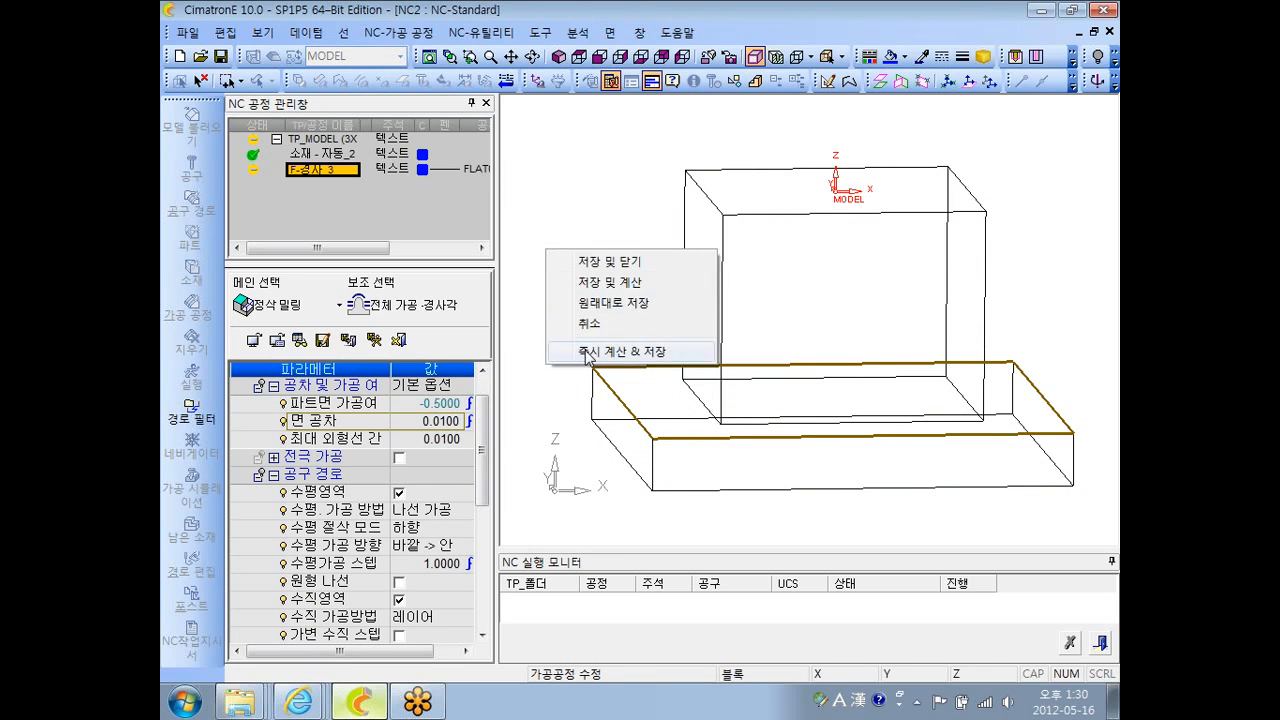
click(588, 350)
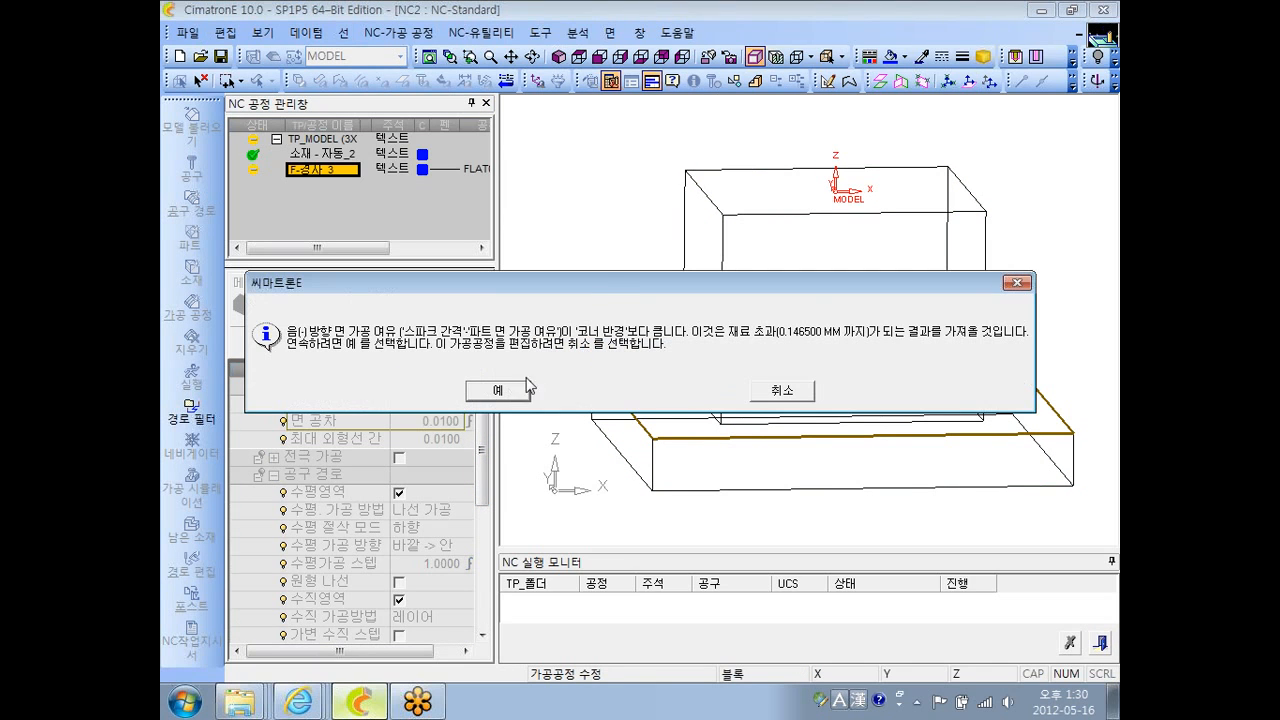
drag(604, 281, 621, 278)
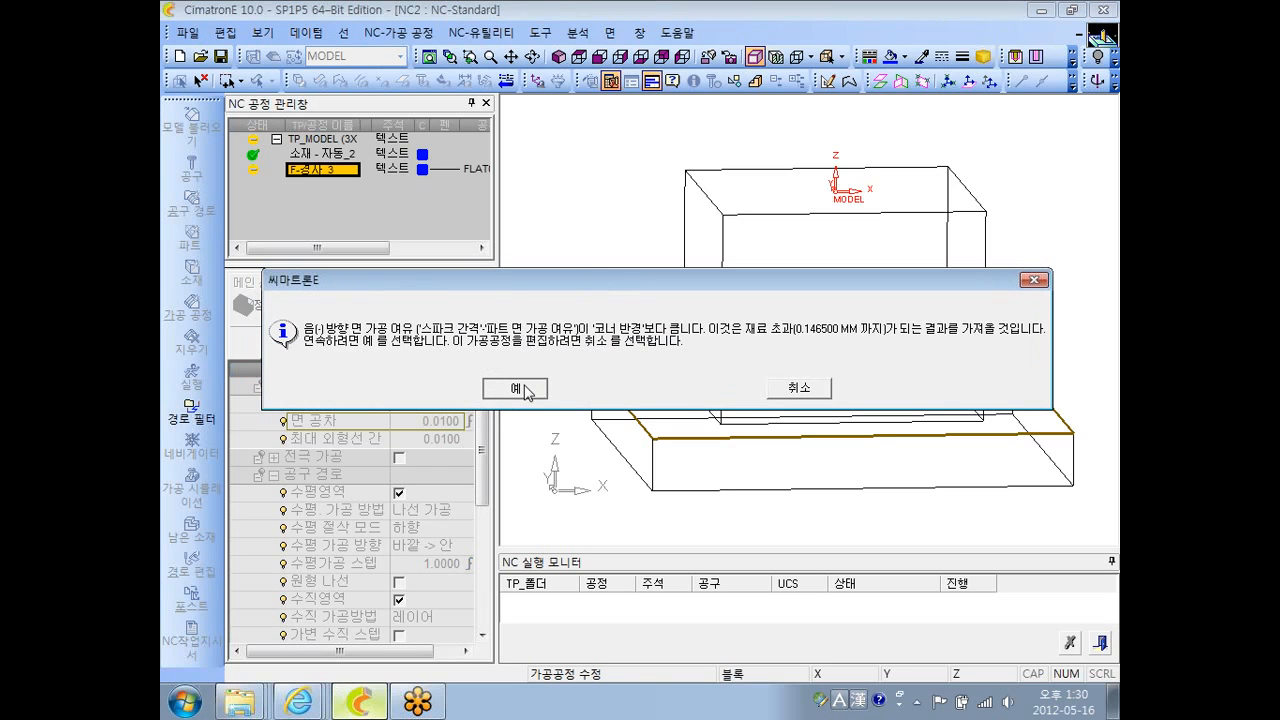
click(516, 389)
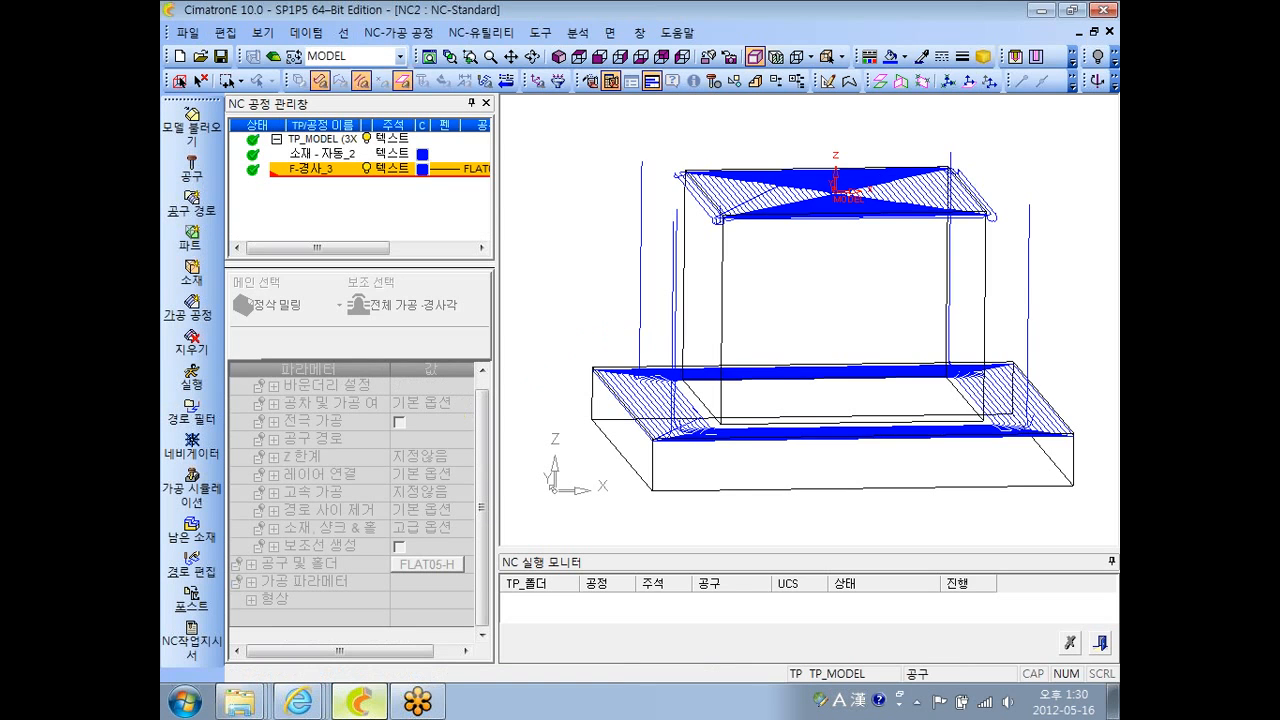
- In a front view, measure the distance between the base plate's top face and the toolpath below it
click(599, 57)
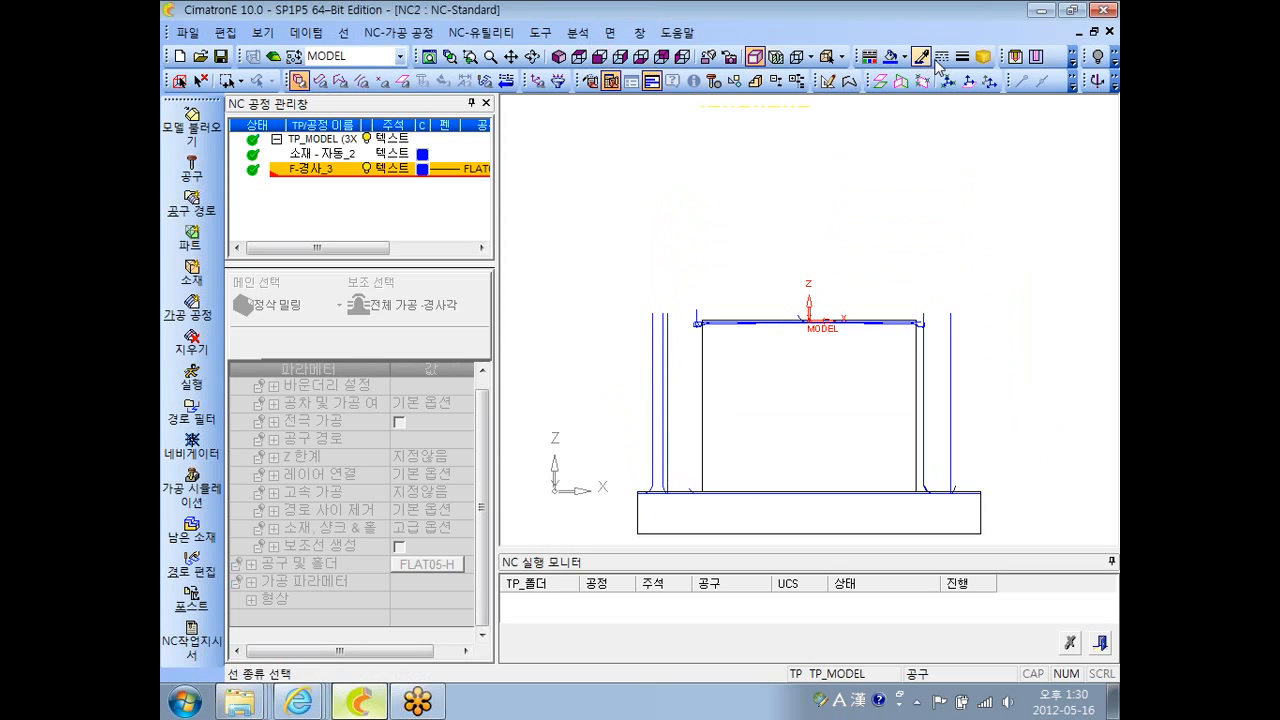
click(1073, 59)
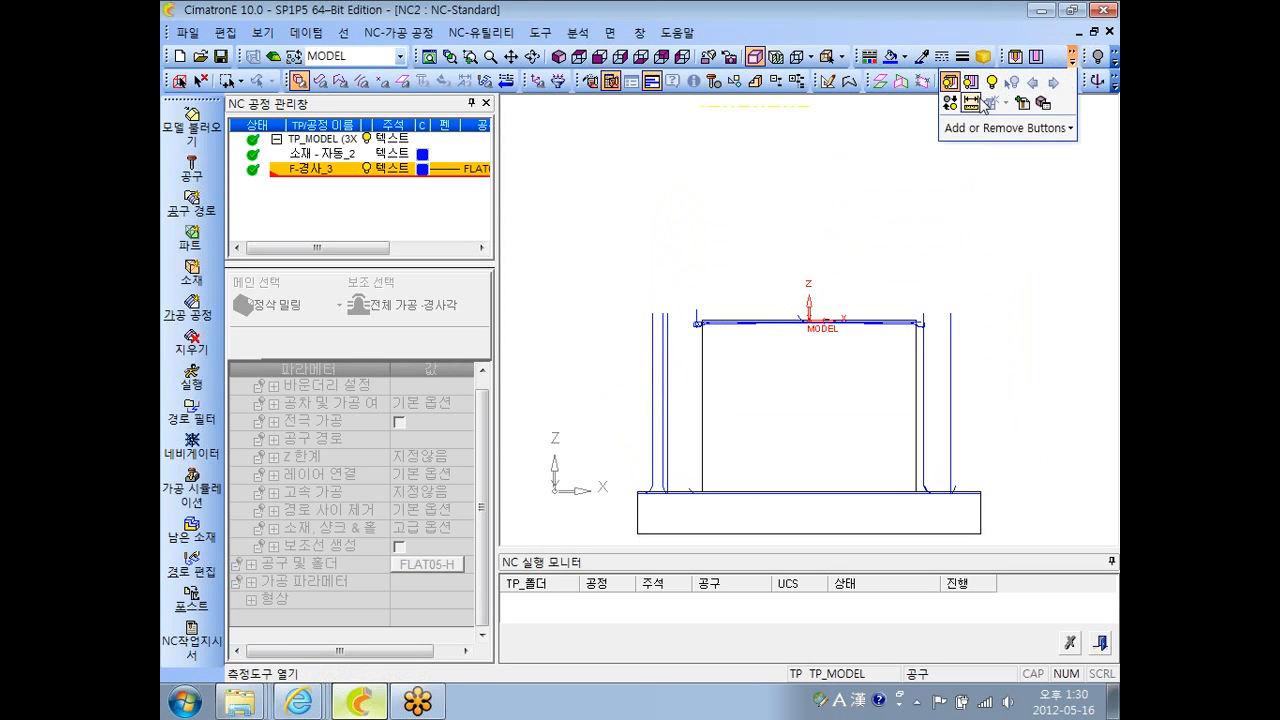
click(975, 104)
ctrl+right_drag(790, 330, 740, 400)
ctrl+middle_drag(650, 490, 805, 243)
ctrl+right_drag(800, 250, 769, 346)
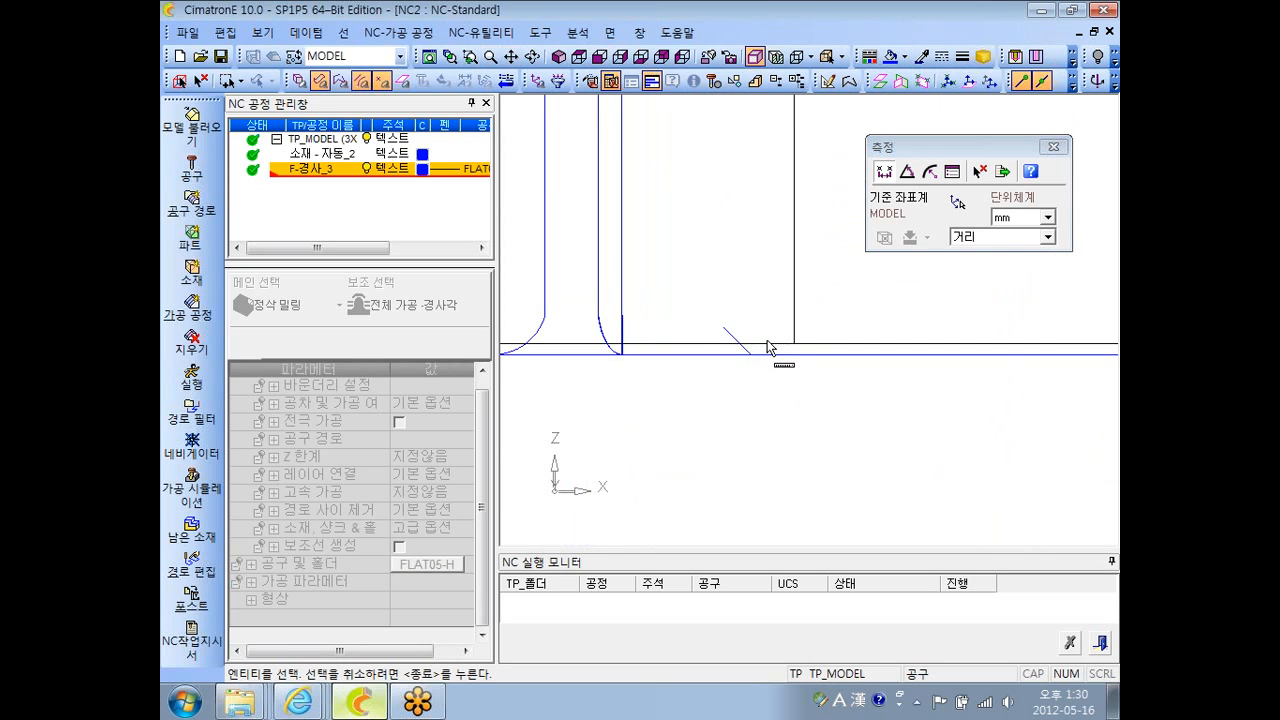
click(768, 349)
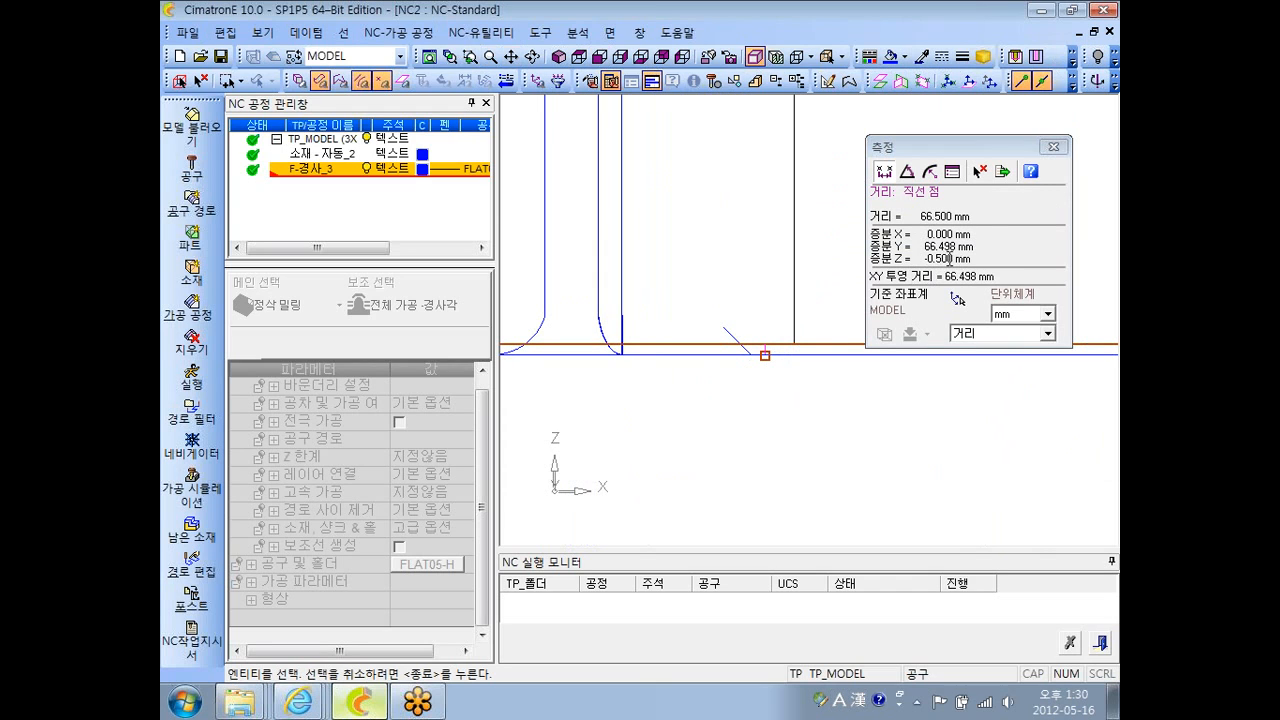
click(1055, 148)
ctrl+right_drag(765, 372, 734, 331)
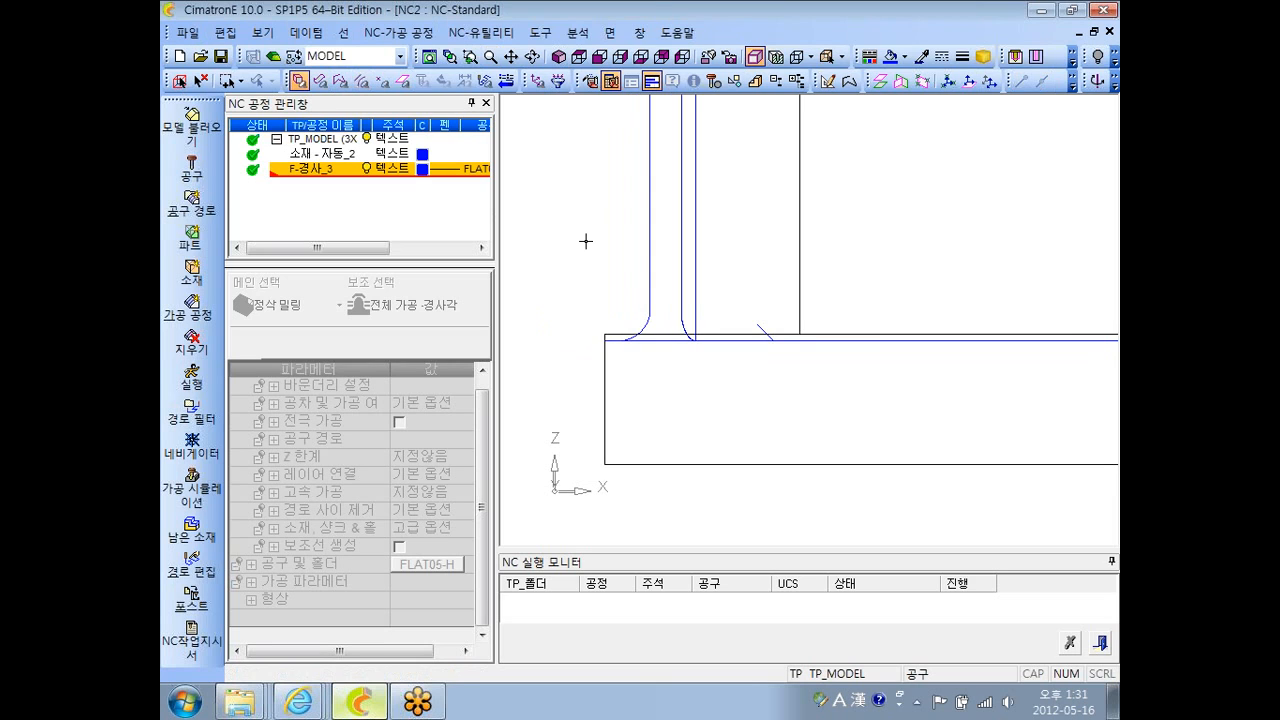
- Open the preferences and review the NC Environment and General_Preferences pages
click(540, 32)
click(594, 292)
click(373, 262)
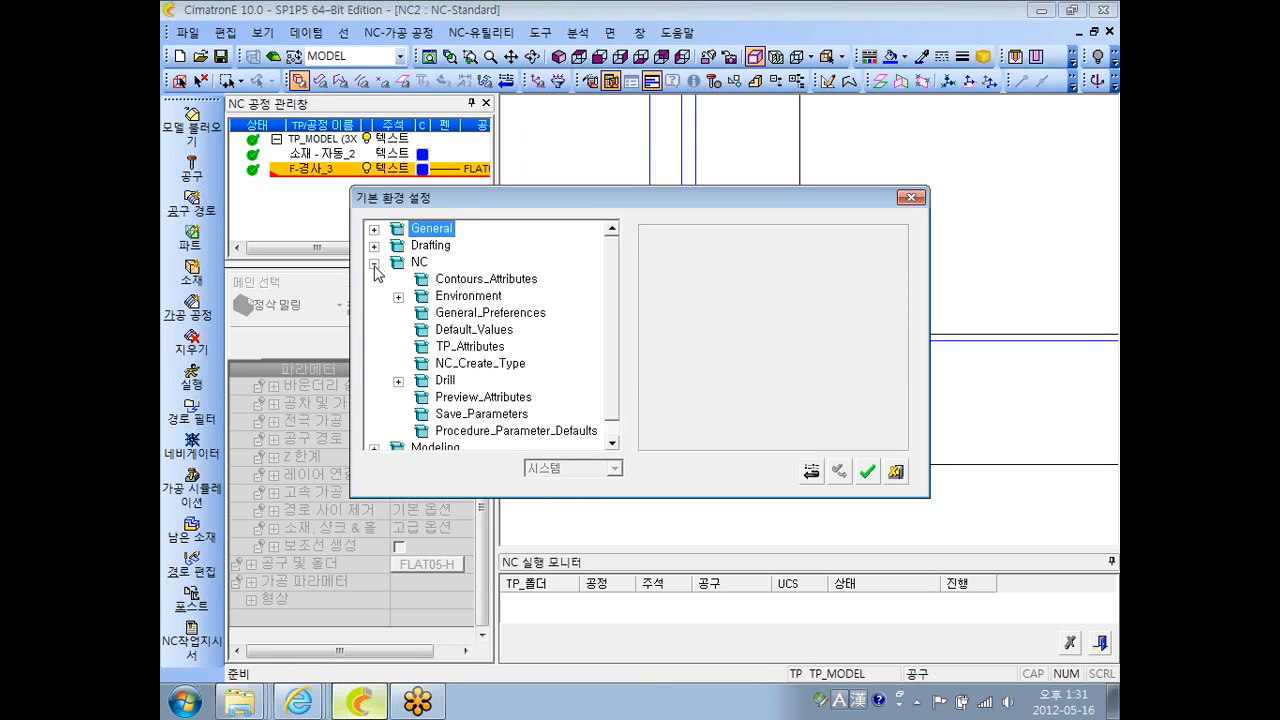
click(468, 296)
double_click(468, 300)
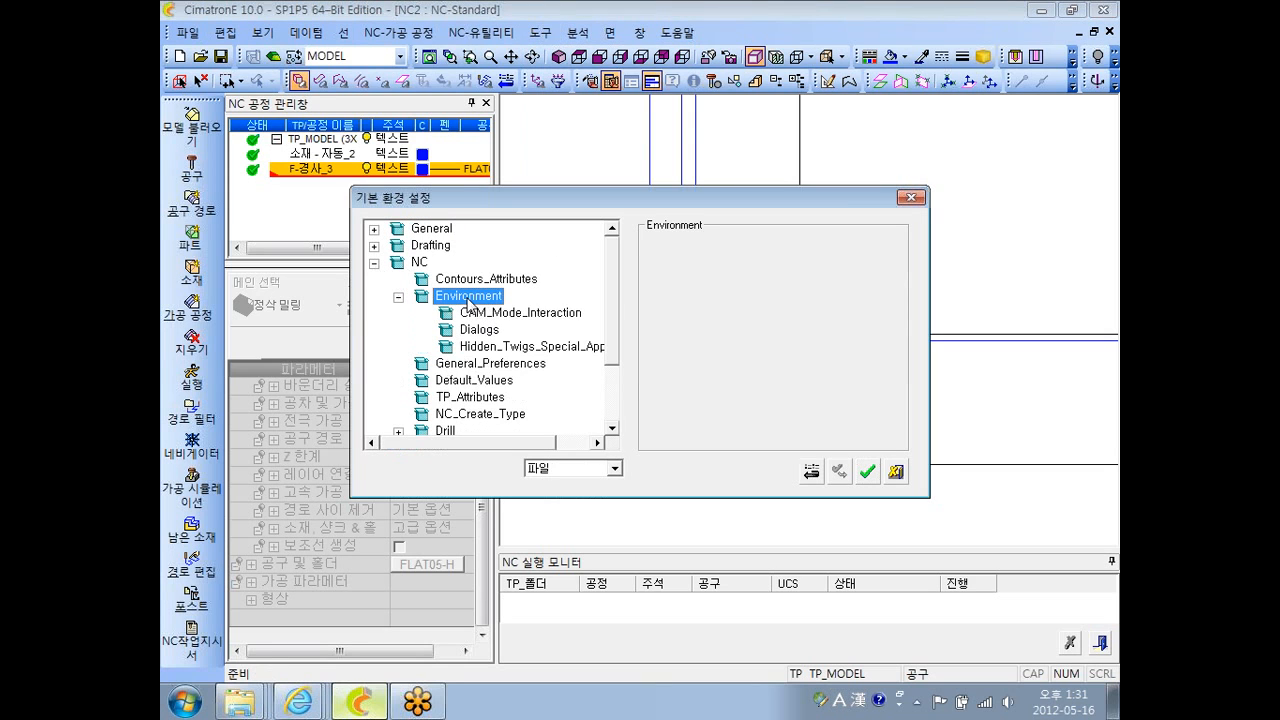
click(398, 297)
click(495, 313)
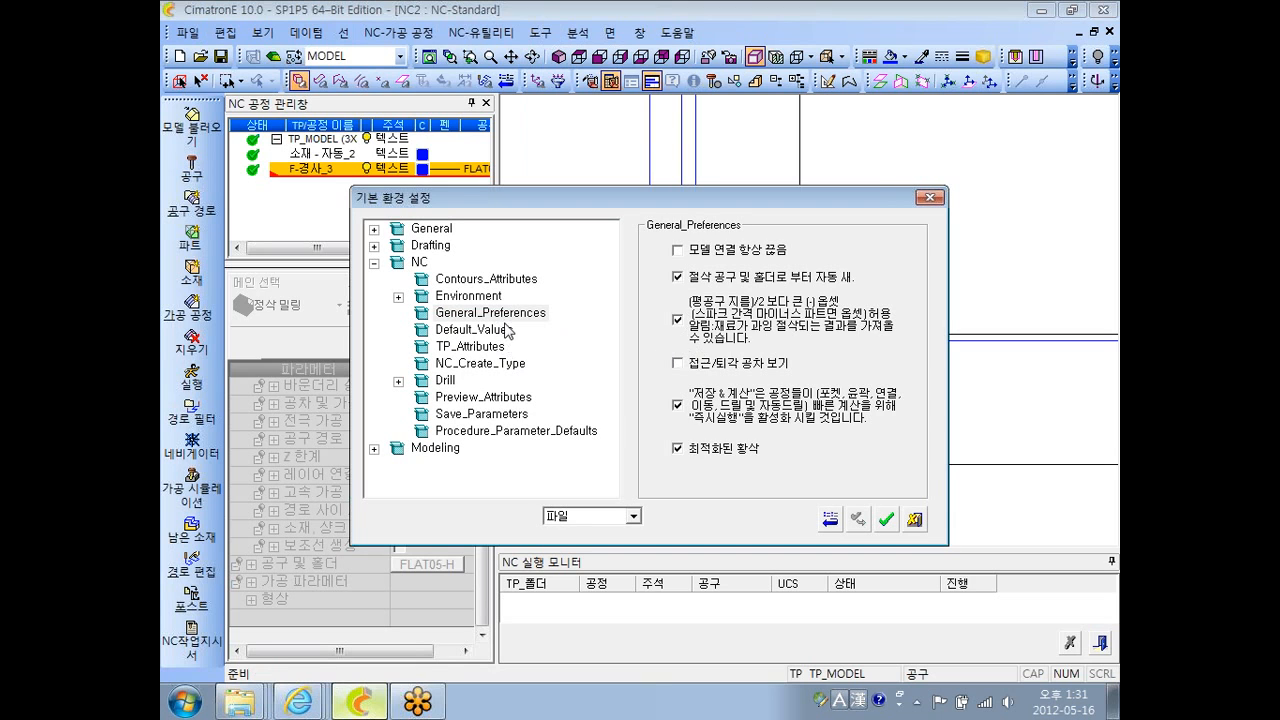
- Examine the NC Default_Values page, including the default clearance plane of 50 mm
click(500, 334)
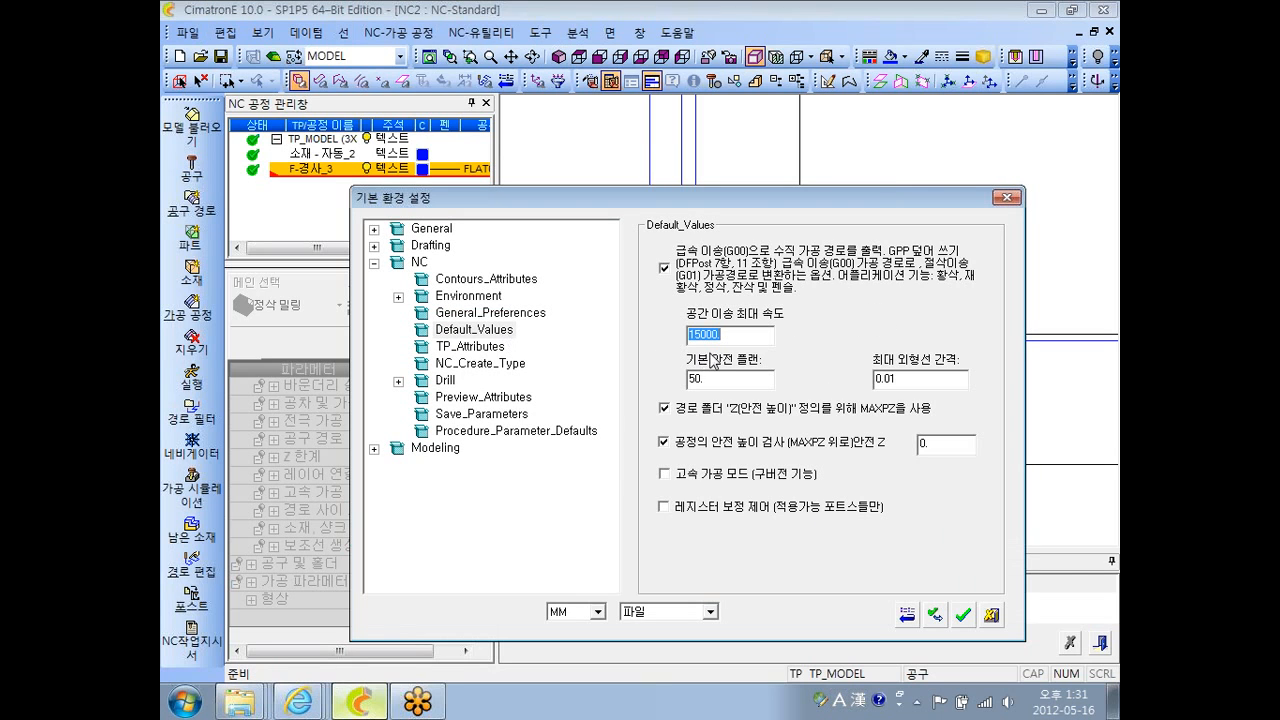
drag(724, 200, 776, 178)
click(775, 353)
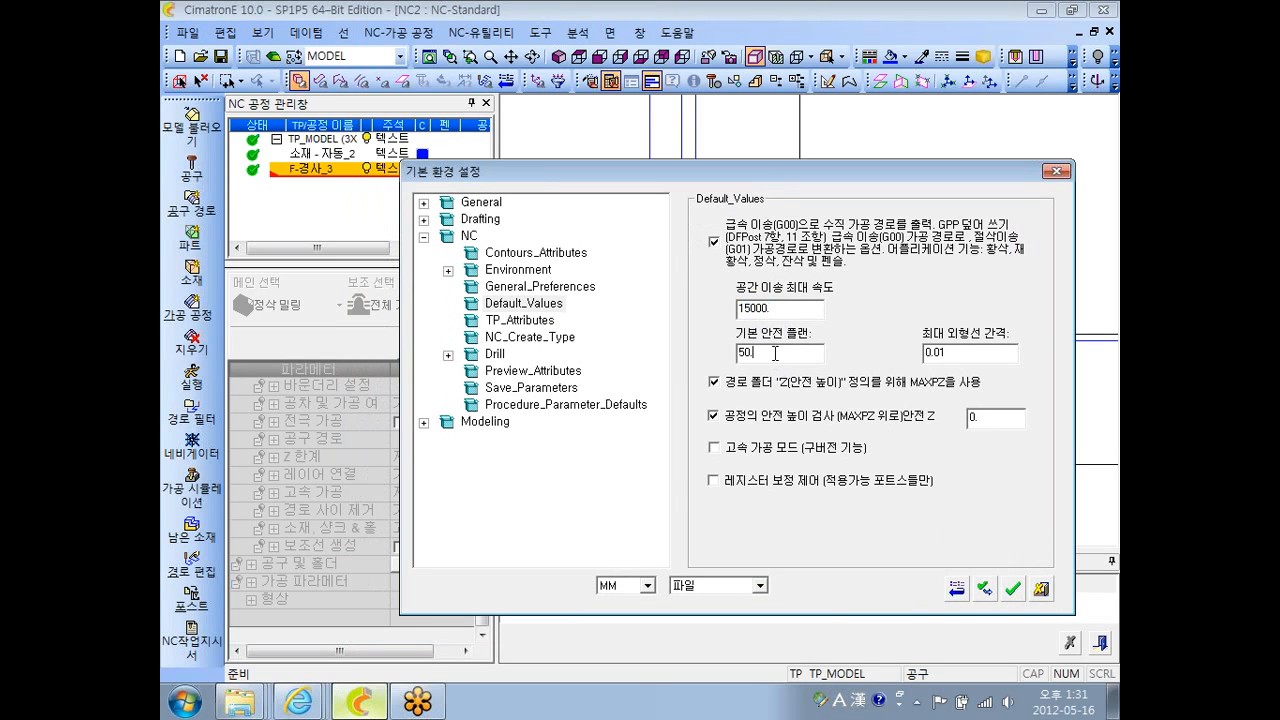
text(50)
- Review the TP_Attributes and NC_Create_Type preference pages, and leave the preferences without saving changes
click(547, 321)
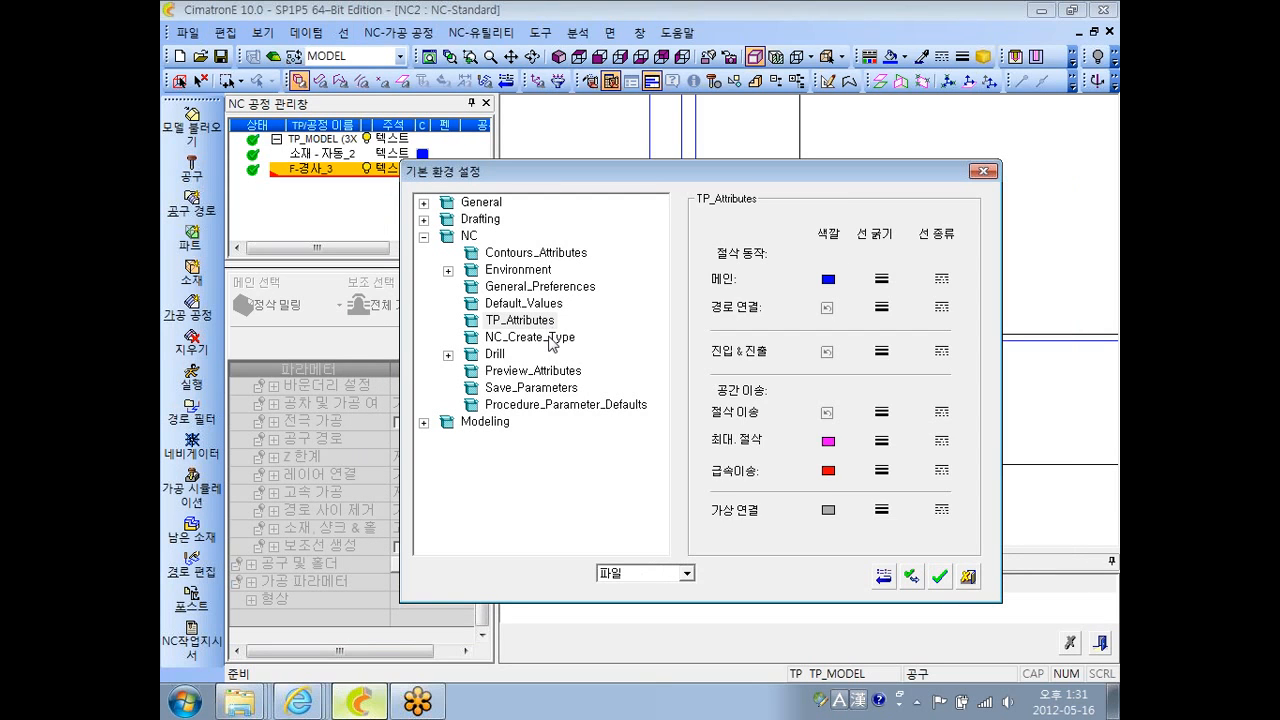
click(549, 339)
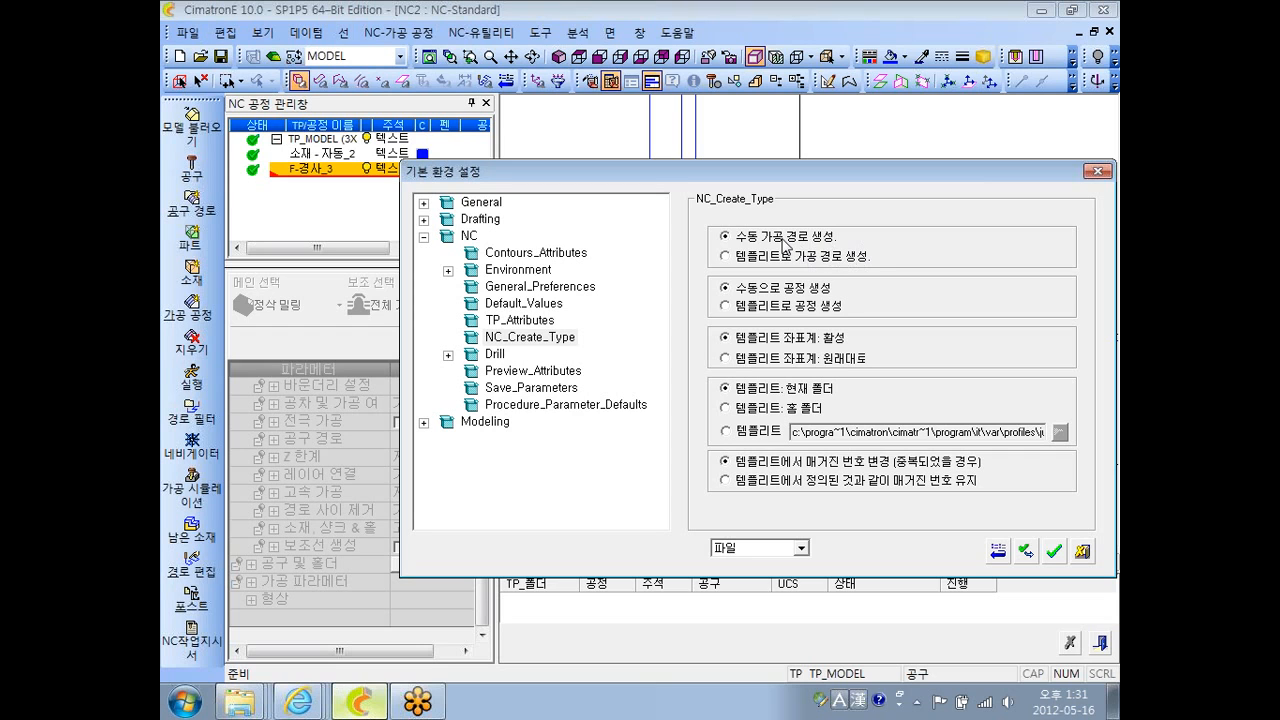
drag(711, 171, 608, 166)
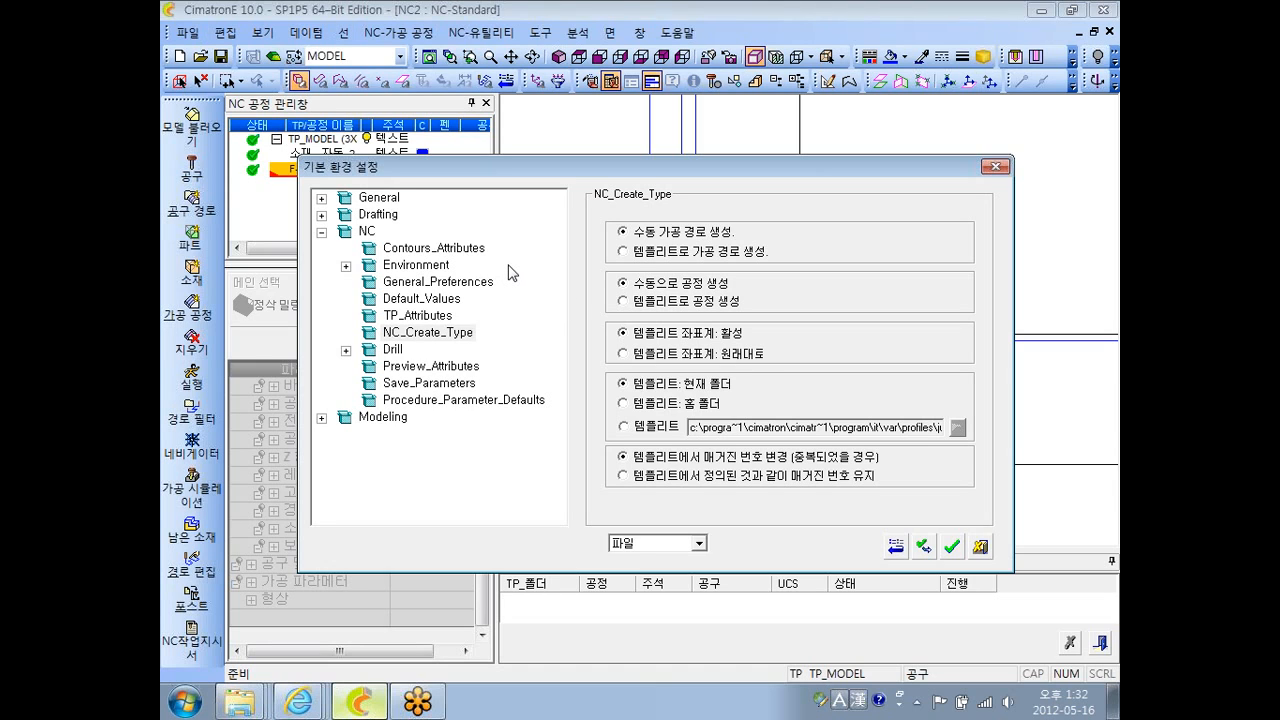
drag(632, 174, 645, 175)
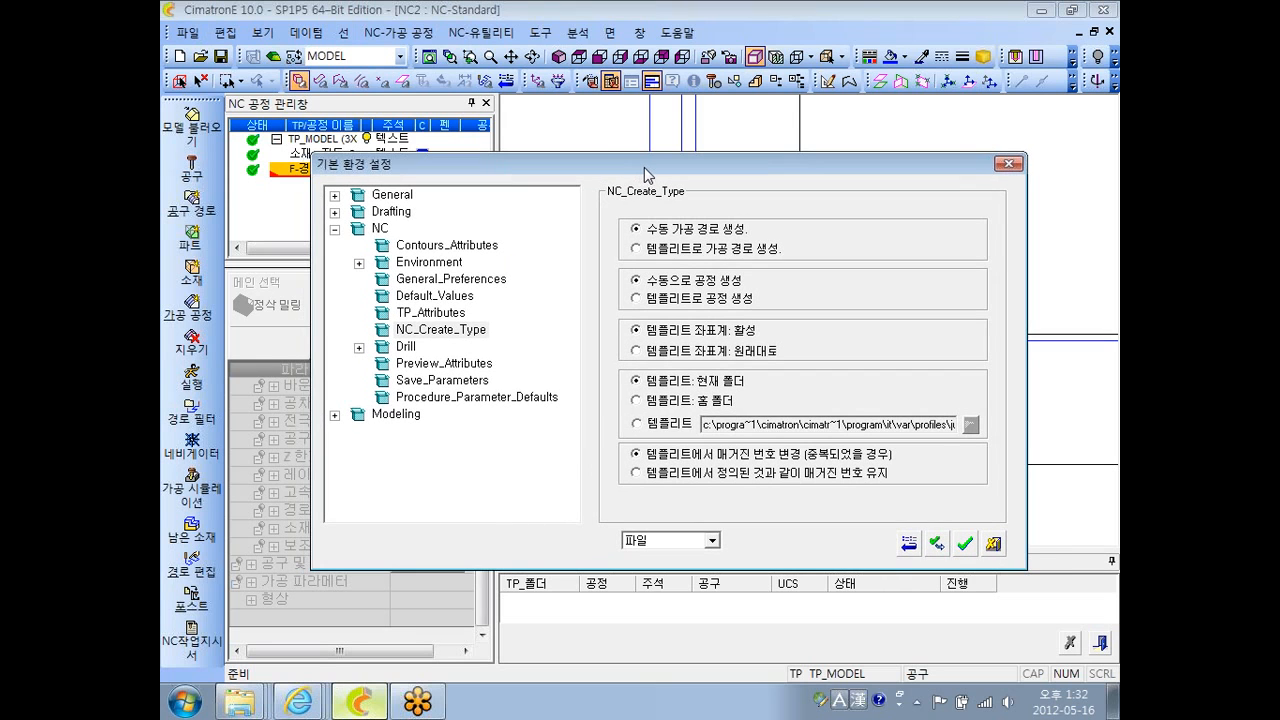
click(993, 543)
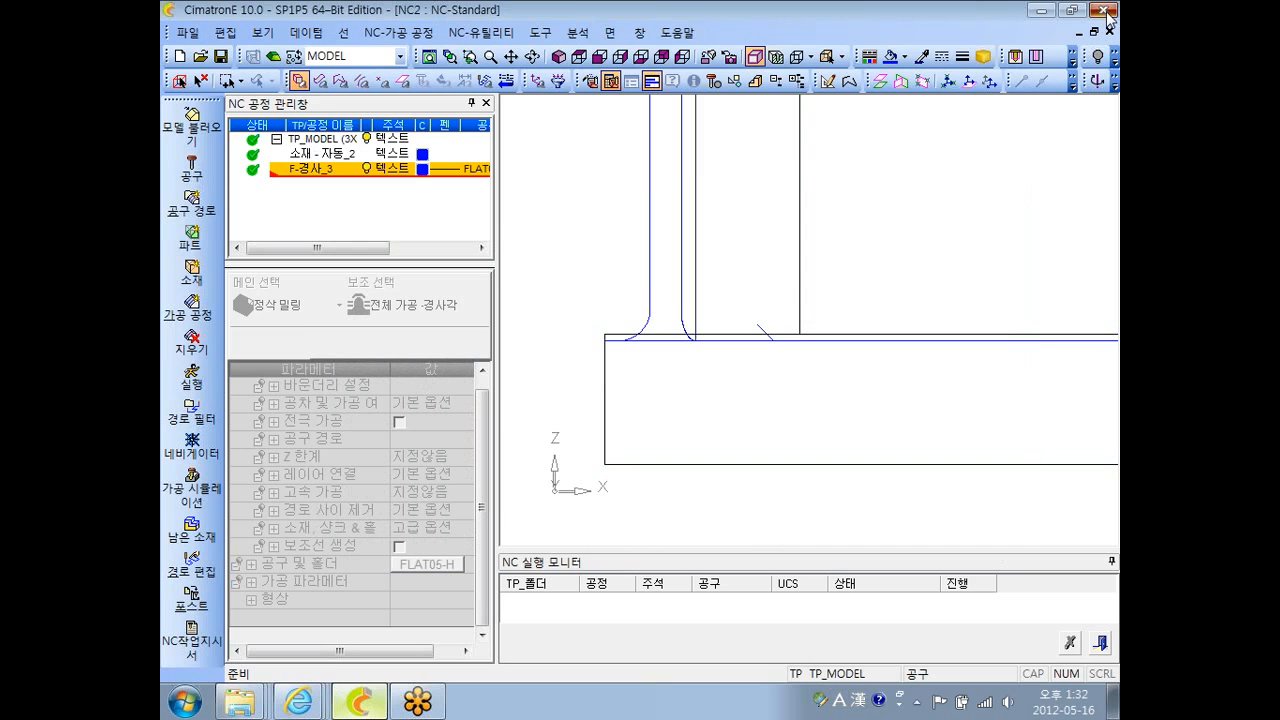
- Exit CimatronE 10.0 and move the Cimatron E 11.0 (64-bit) shortcut to the empty area in the desktop's first icon row
click(1104, 10)
click(645, 399)
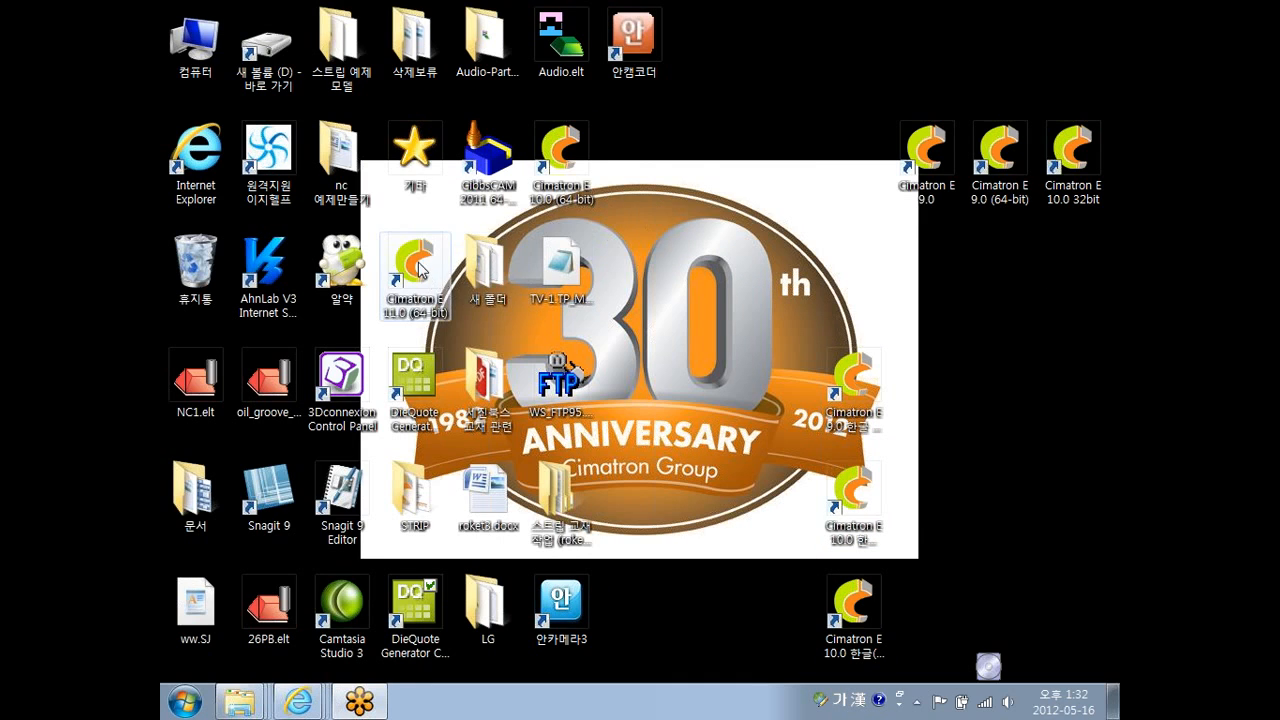
drag(420, 265, 791, 115)
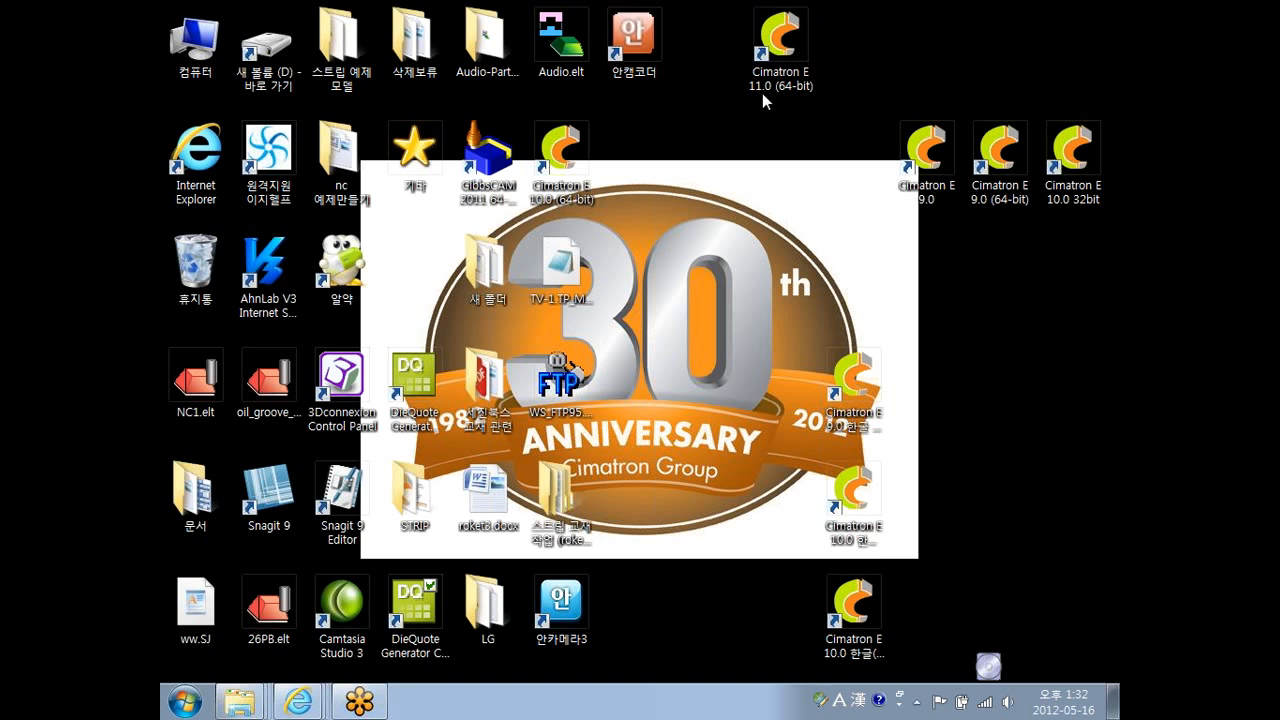
- Open the CimatronE Control Panel of the CimatronE 11.0 (64-bit) installation and go to its licensing tools
click(186, 703)
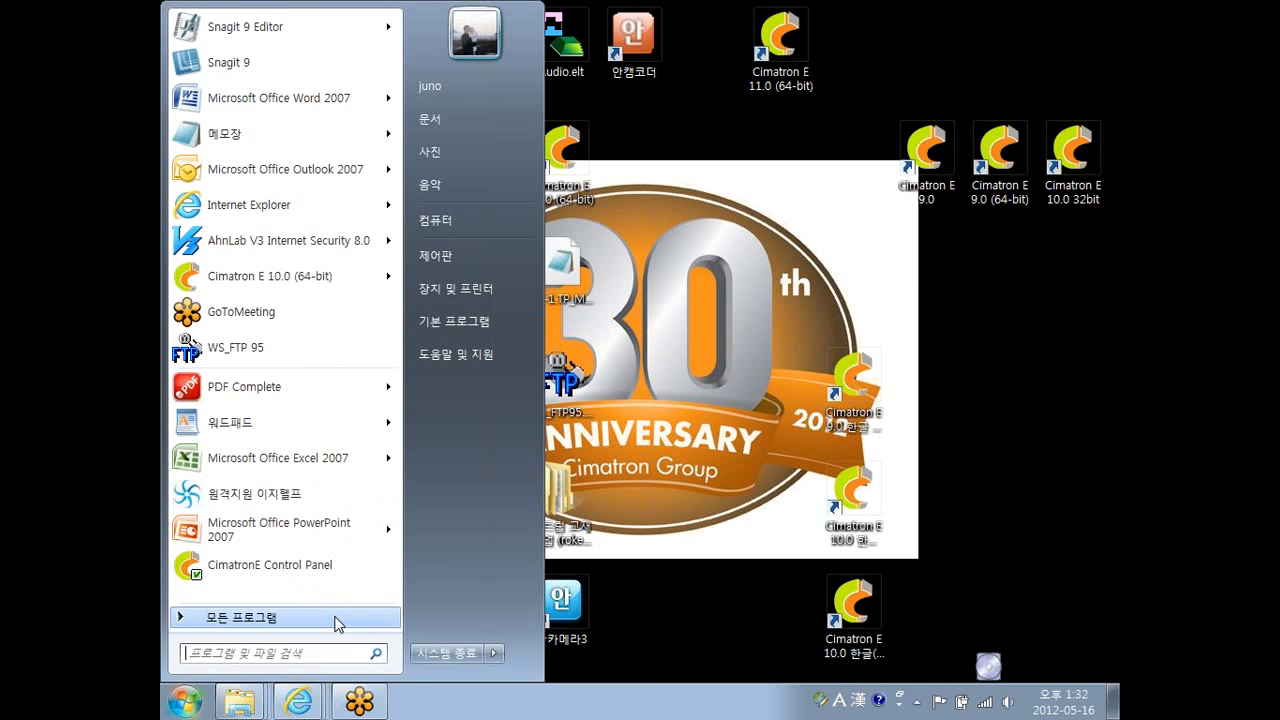
click(337, 612)
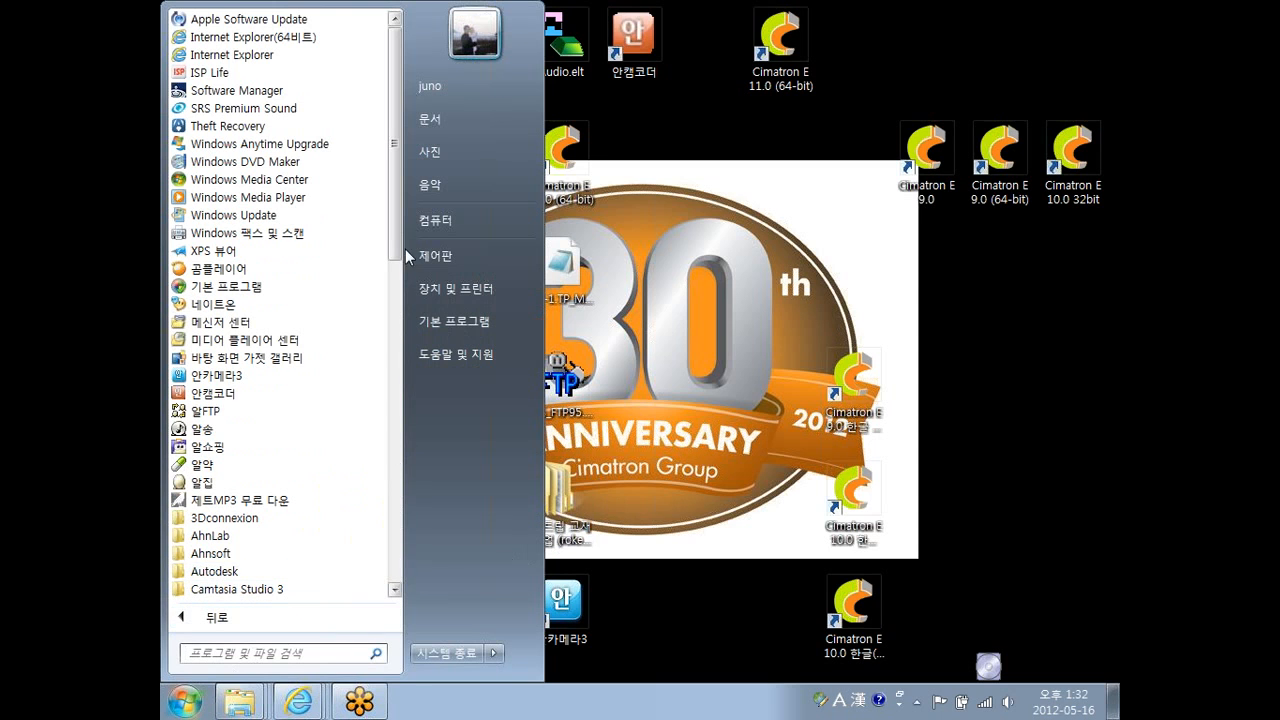
scroll(300, 447, down, 6)
click(250, 411)
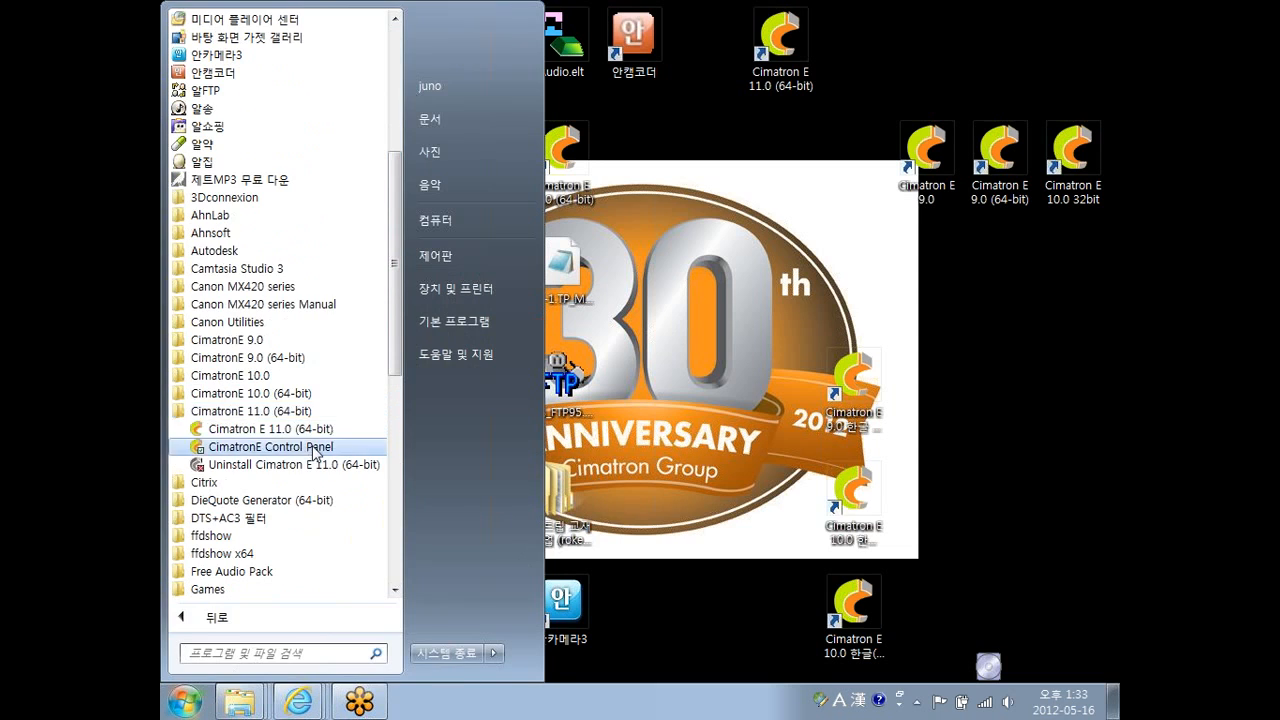
click(316, 453)
click(436, 185)
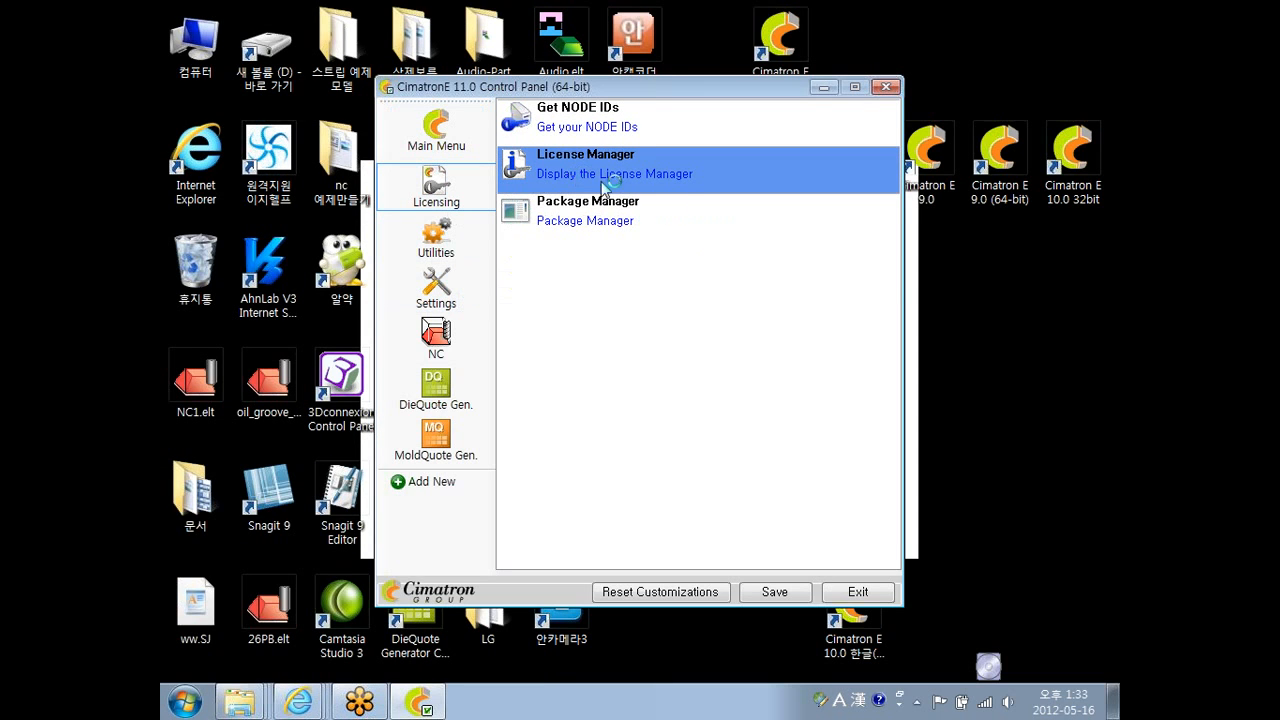
- Set the local license folder to "v11- Evaluation License System" and exit the License Manager and the control panel
click(736, 141)
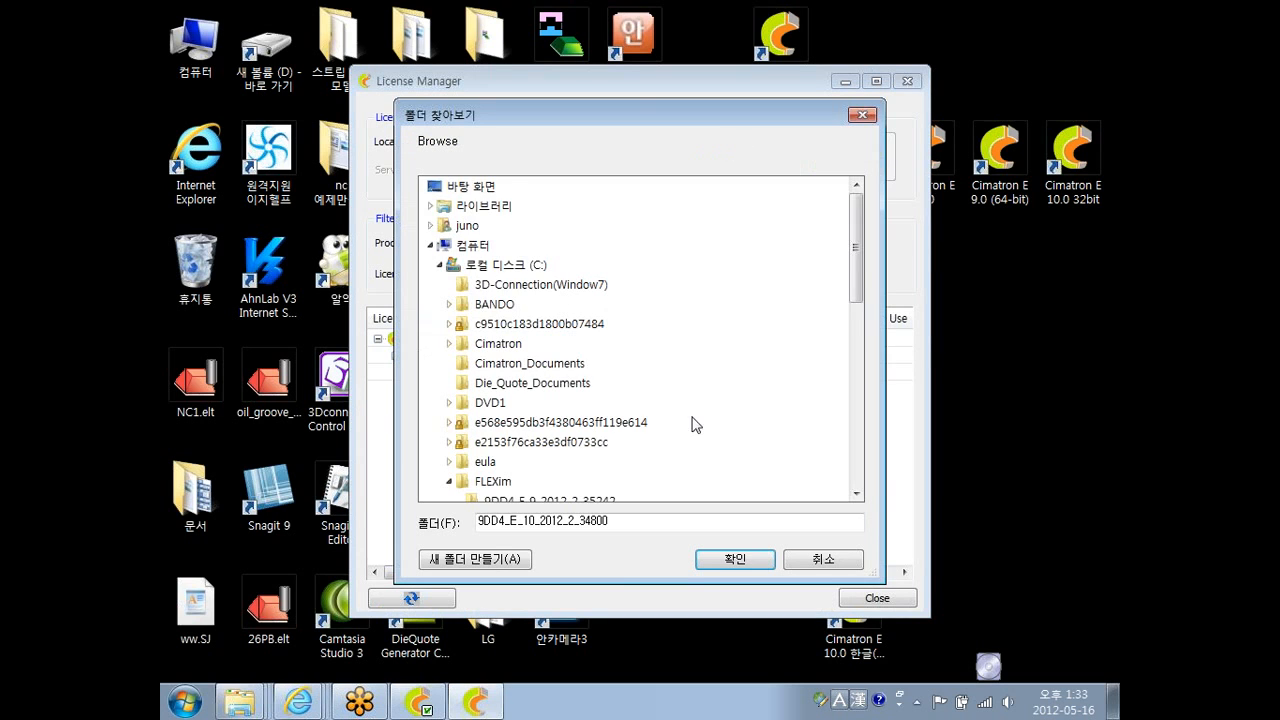
drag(857, 286, 857, 370)
click(583, 348)
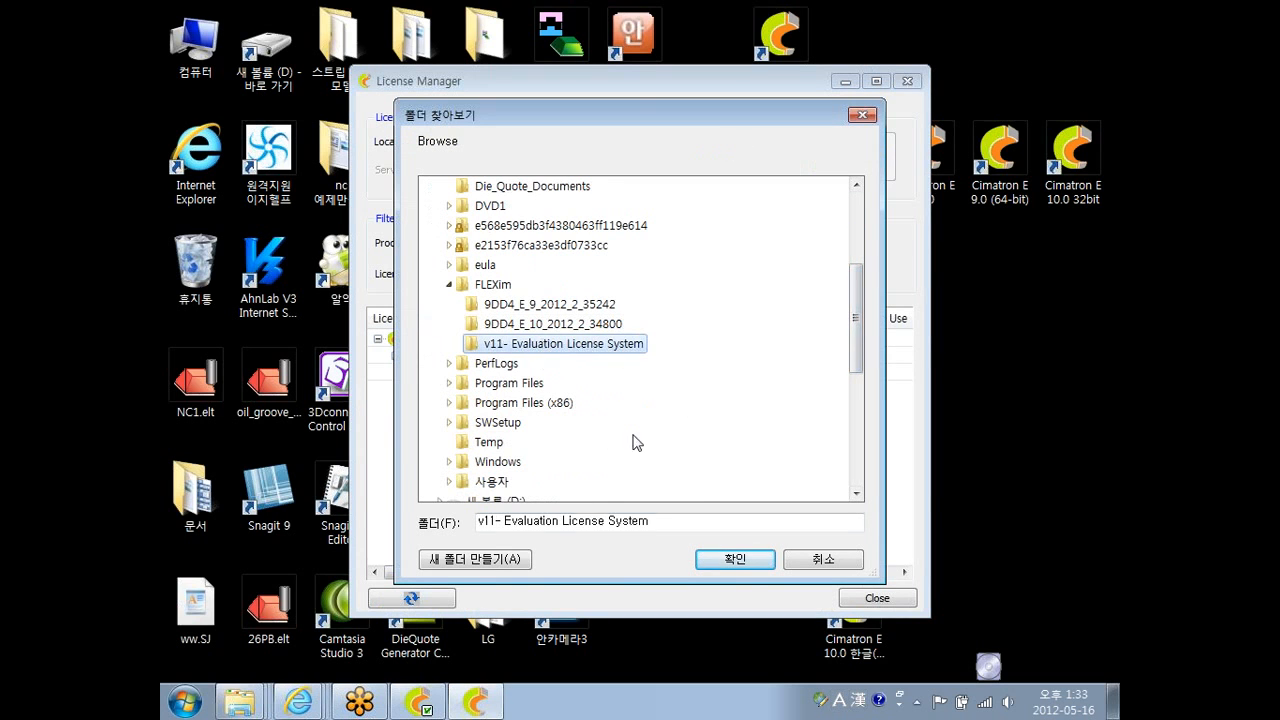
click(736, 561)
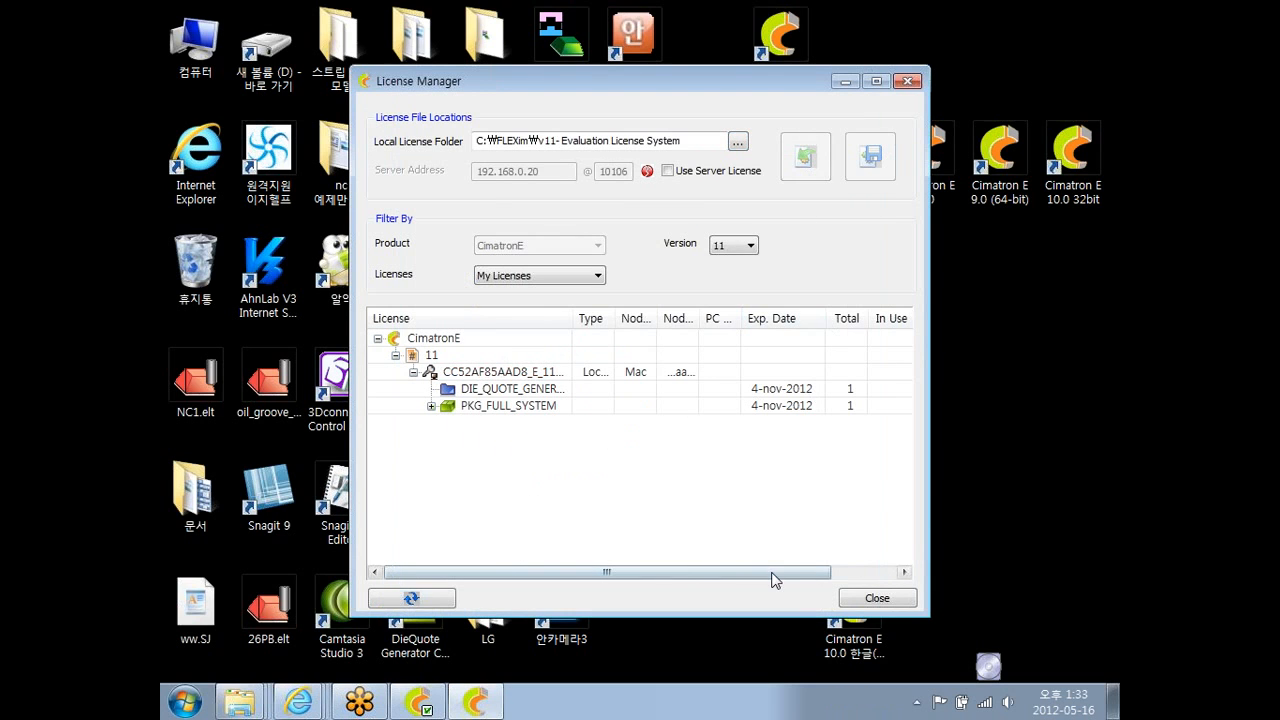
click(877, 598)
click(854, 591)
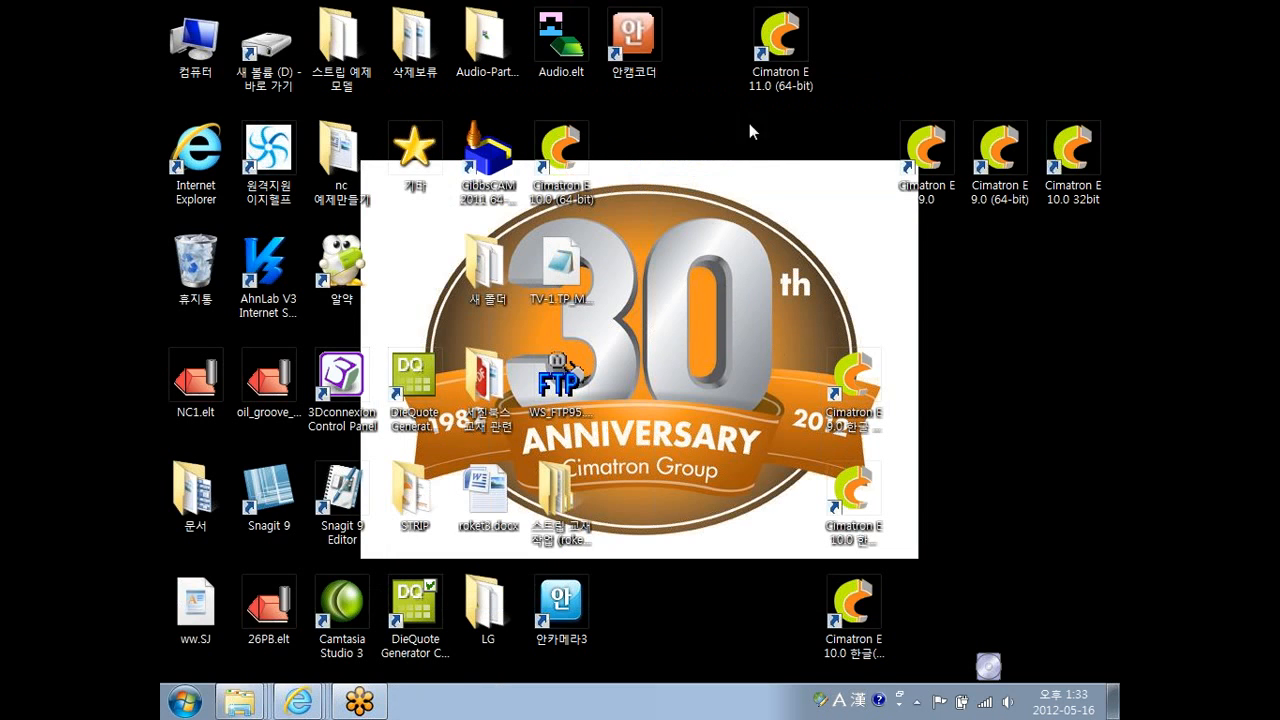
- Start CimatronE 11.0 (64-bit) and create a new part file in mm
double_click(759, 88)
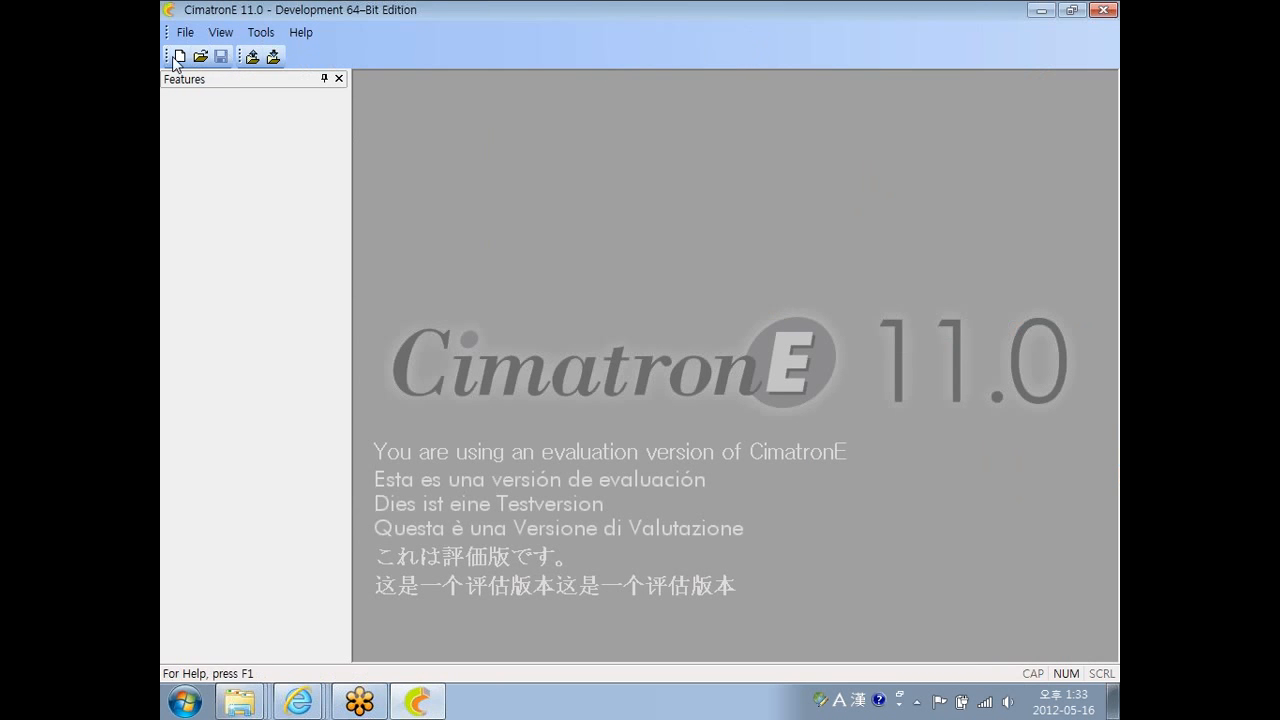
click(178, 57)
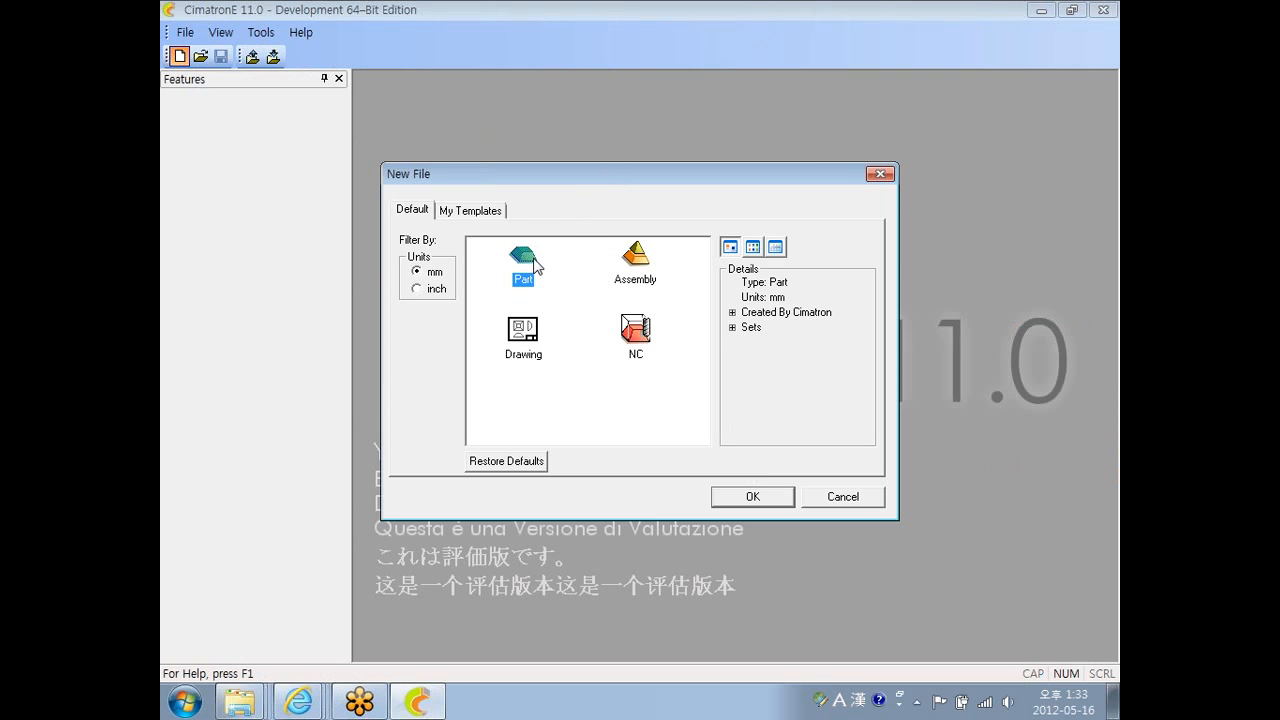
click(741, 500)
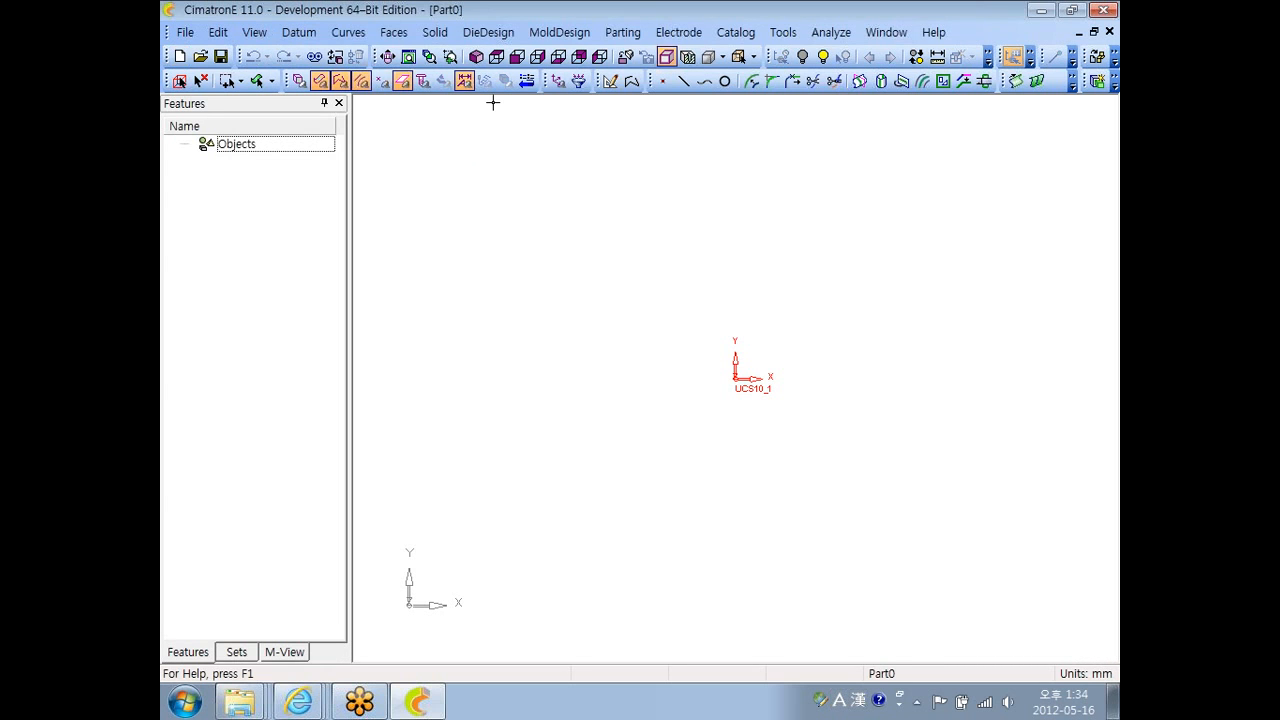
- Sketch a rectangle around the UCS origin and finish the sketch
right_click(543, 172)
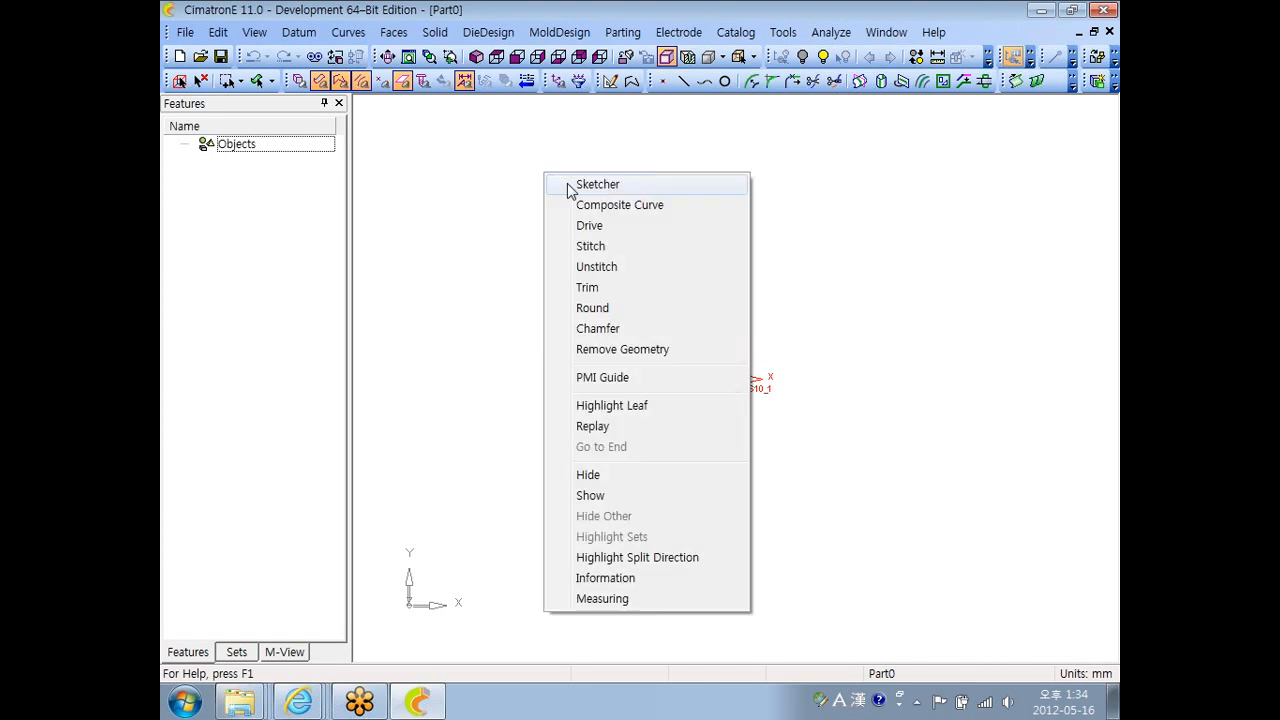
click(566, 183)
click(1107, 155)
click(626, 295)
click(811, 434)
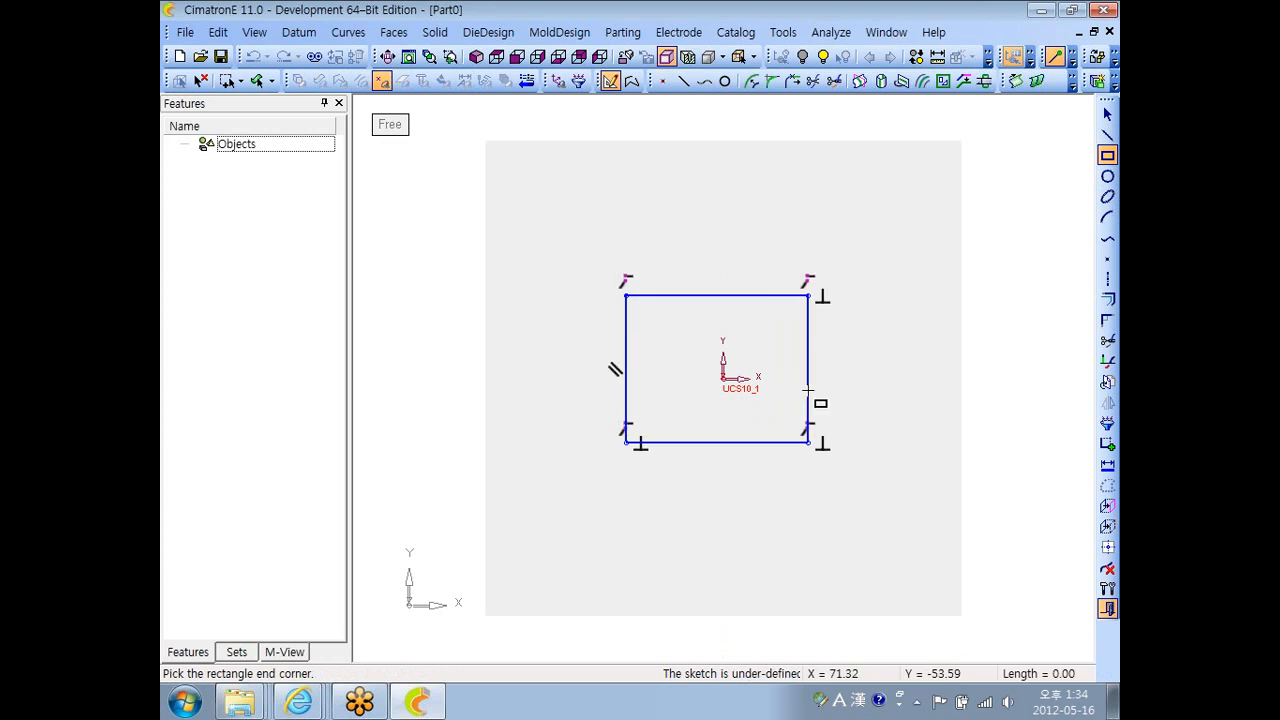
right_click(733, 488)
click(826, 474)
- Extrude the sketched rectangle into a new solid block
right_click(724, 161)
click(784, 176)
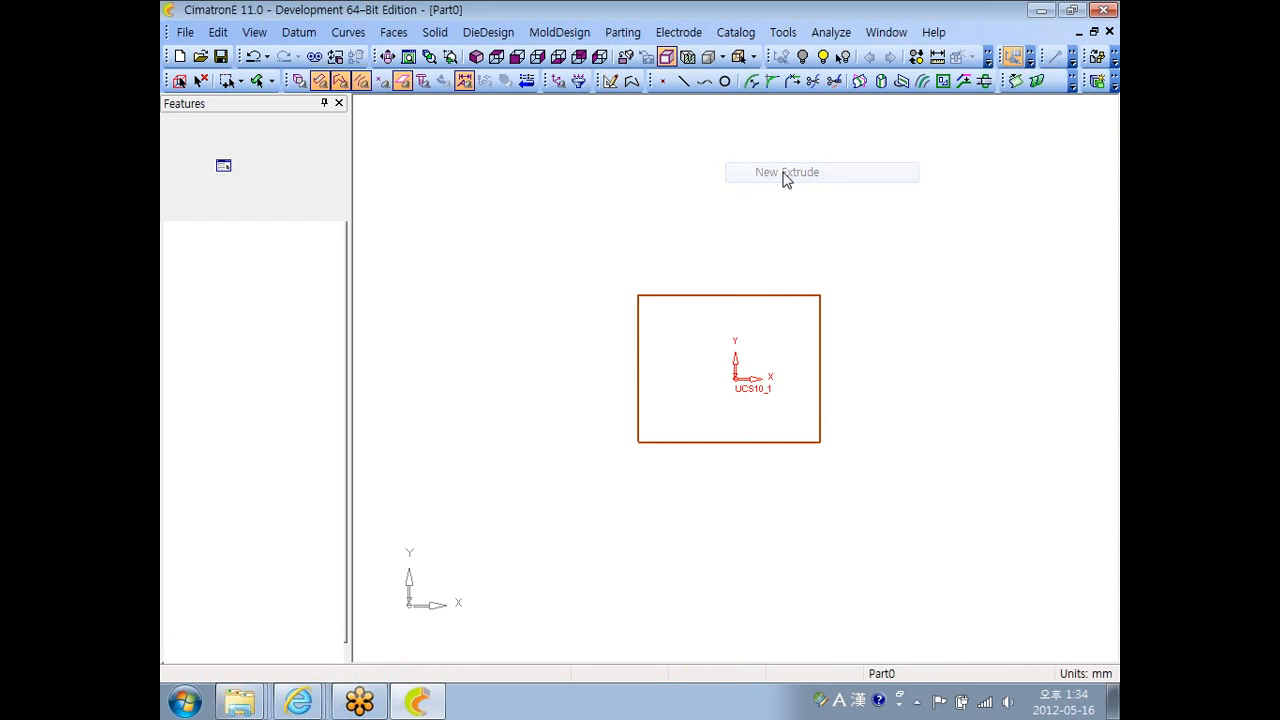
click(720, 226)
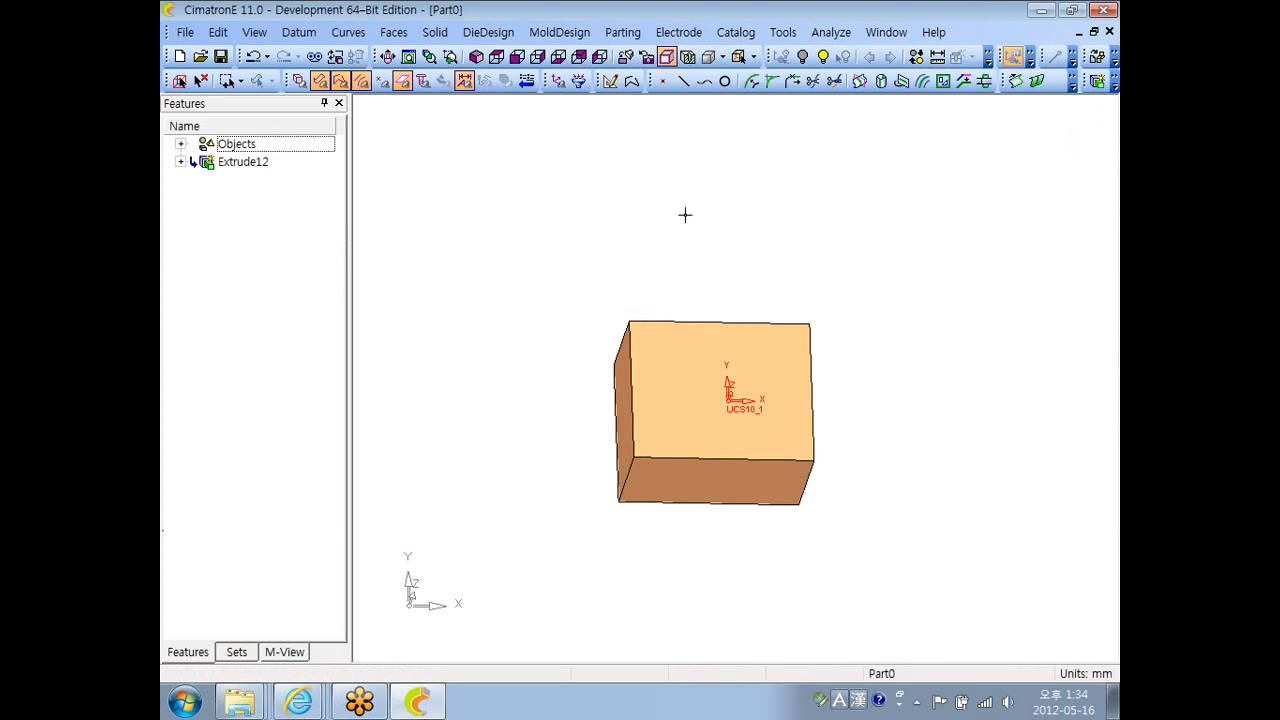
- Close the block part without saving it and create a new NC file in mm
click(387, 57)
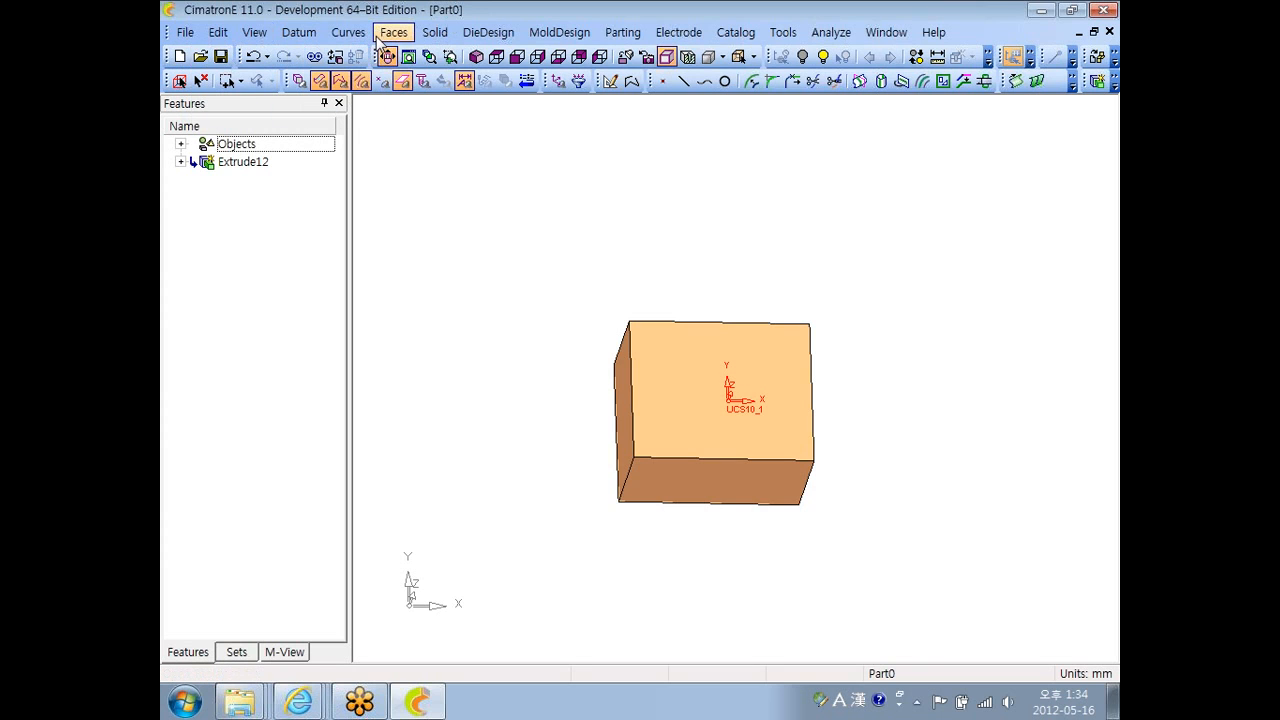
click(1108, 33)
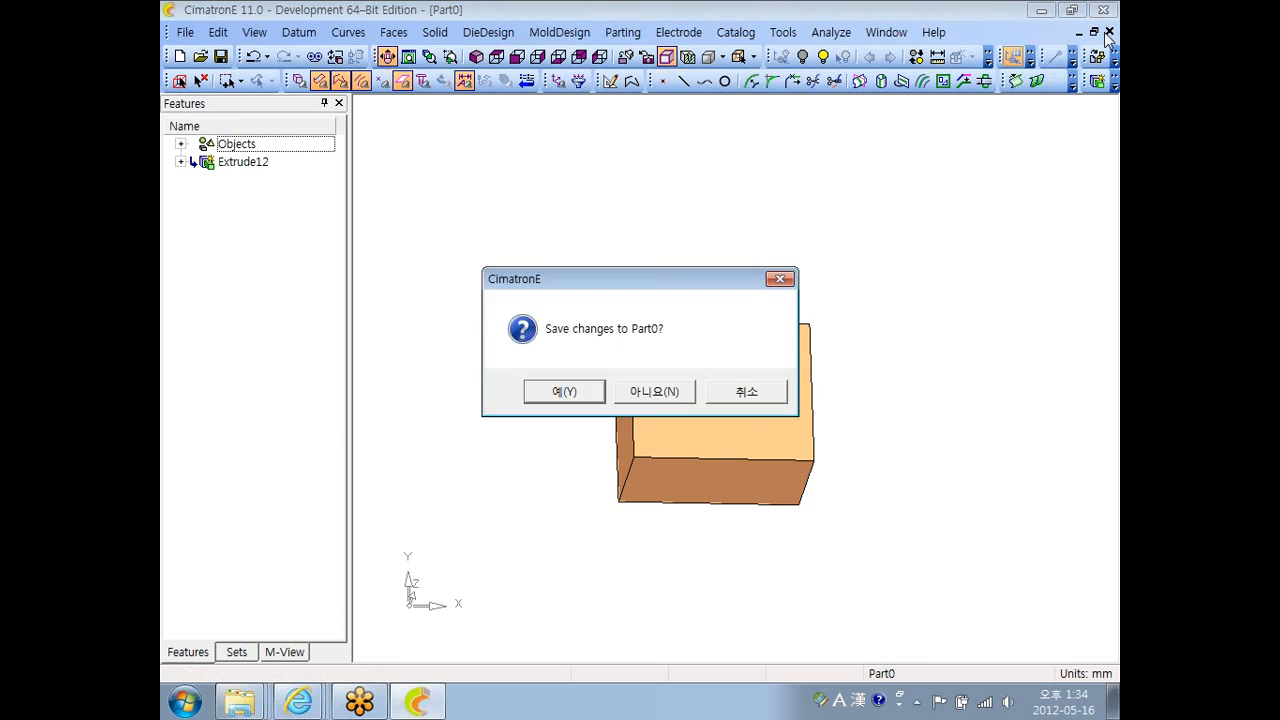
click(646, 394)
key(ctrl+n)
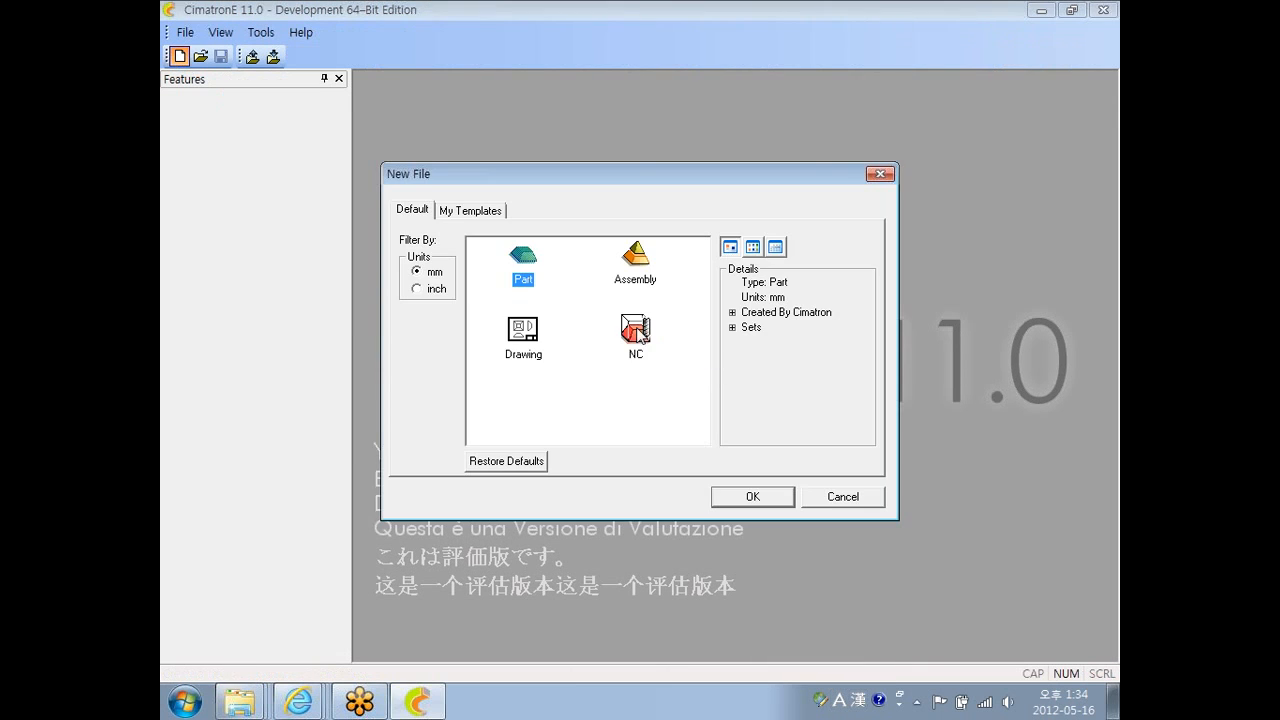
double_click(636, 330)
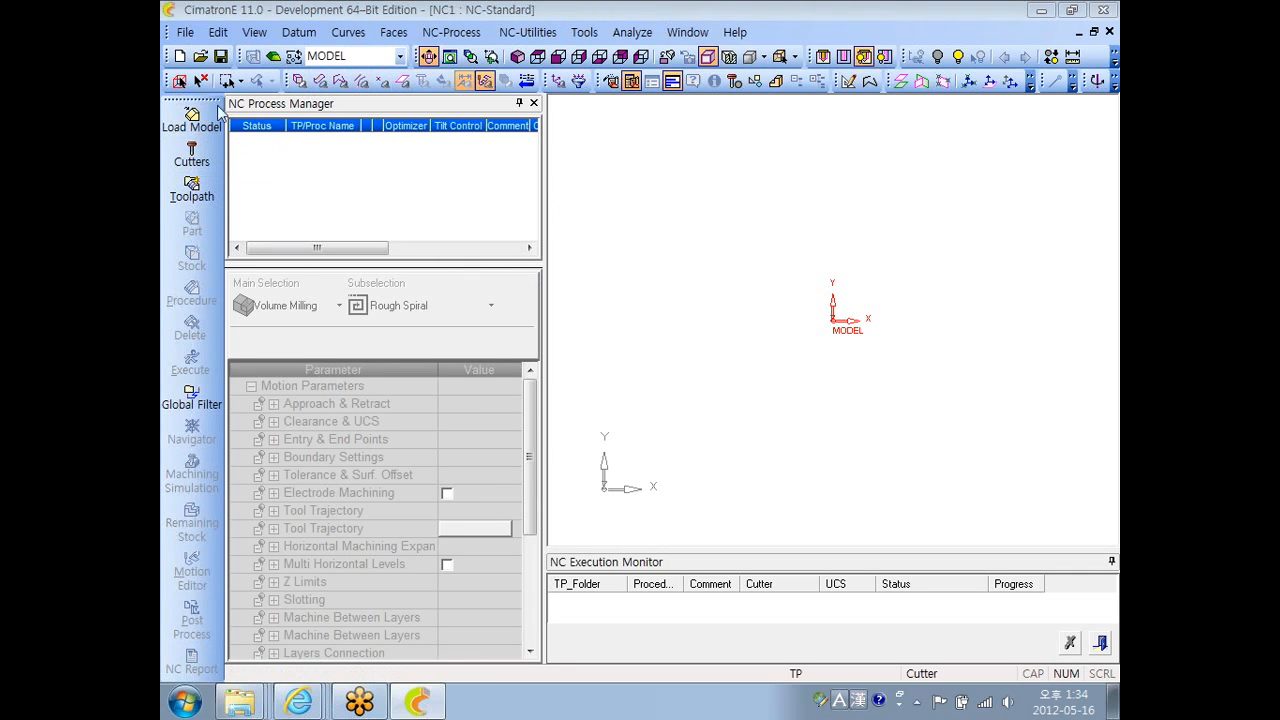
click(214, 116)
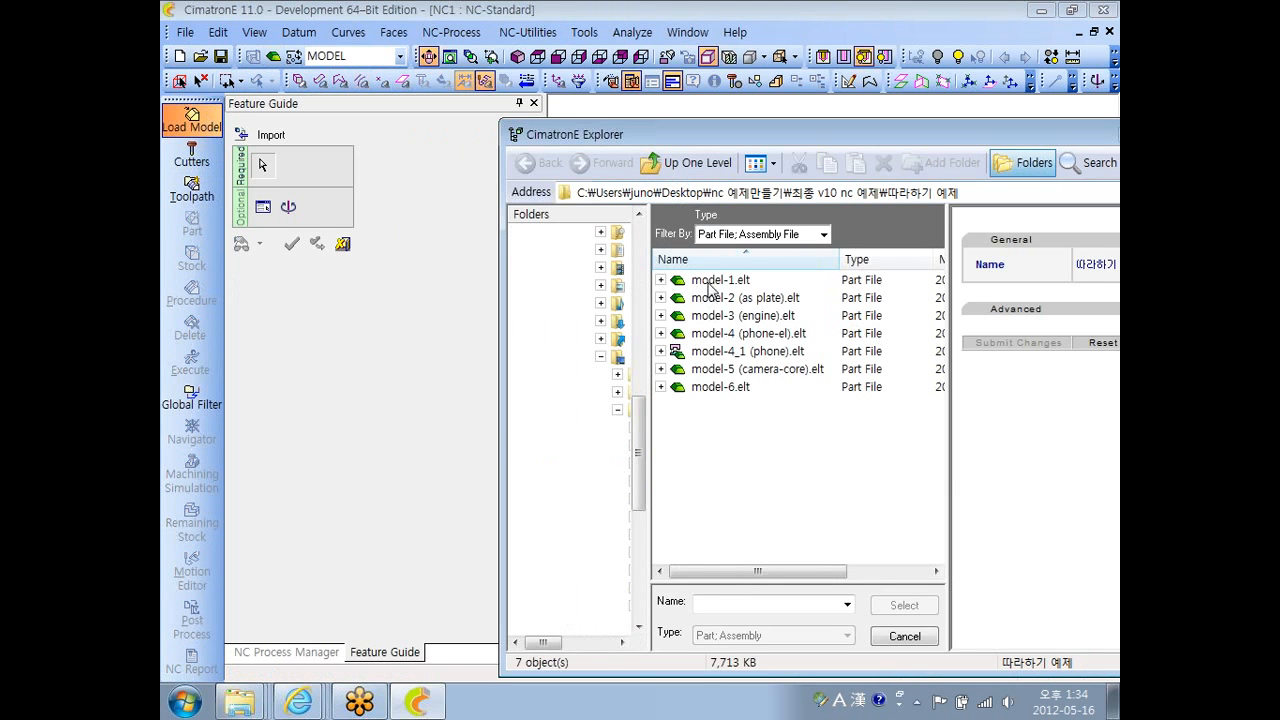
click(709, 285)
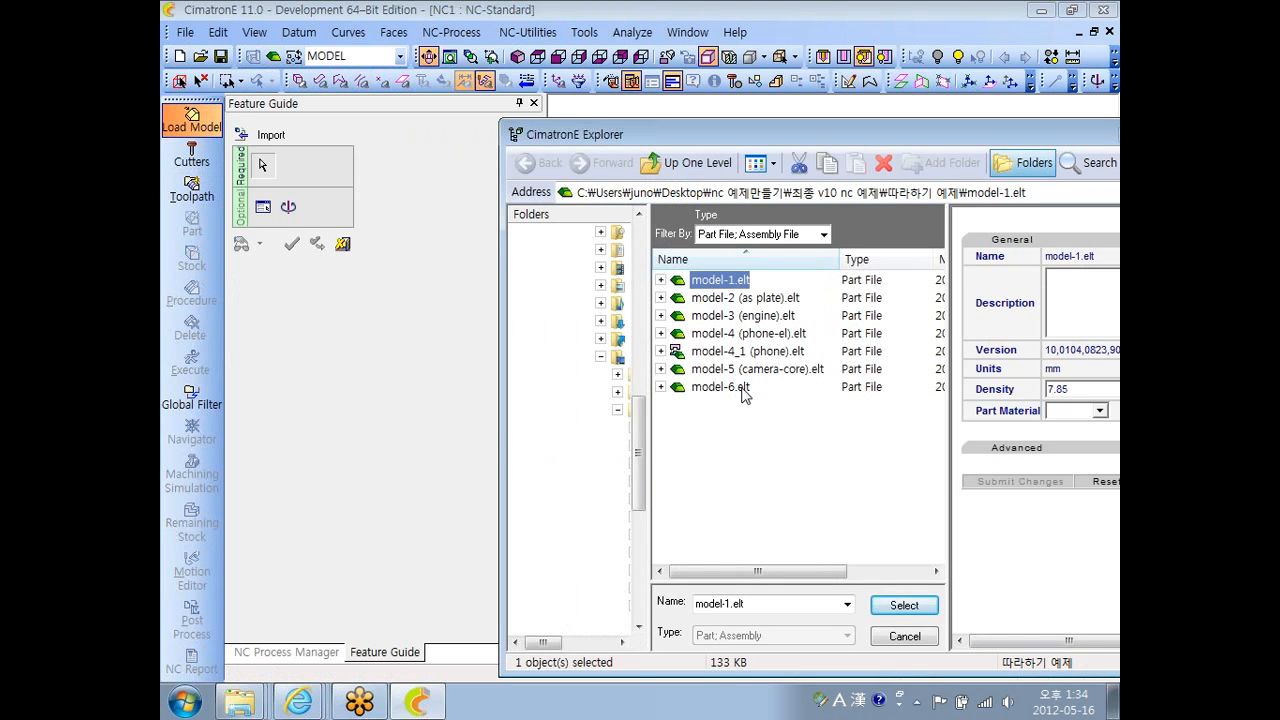
click(905, 607)
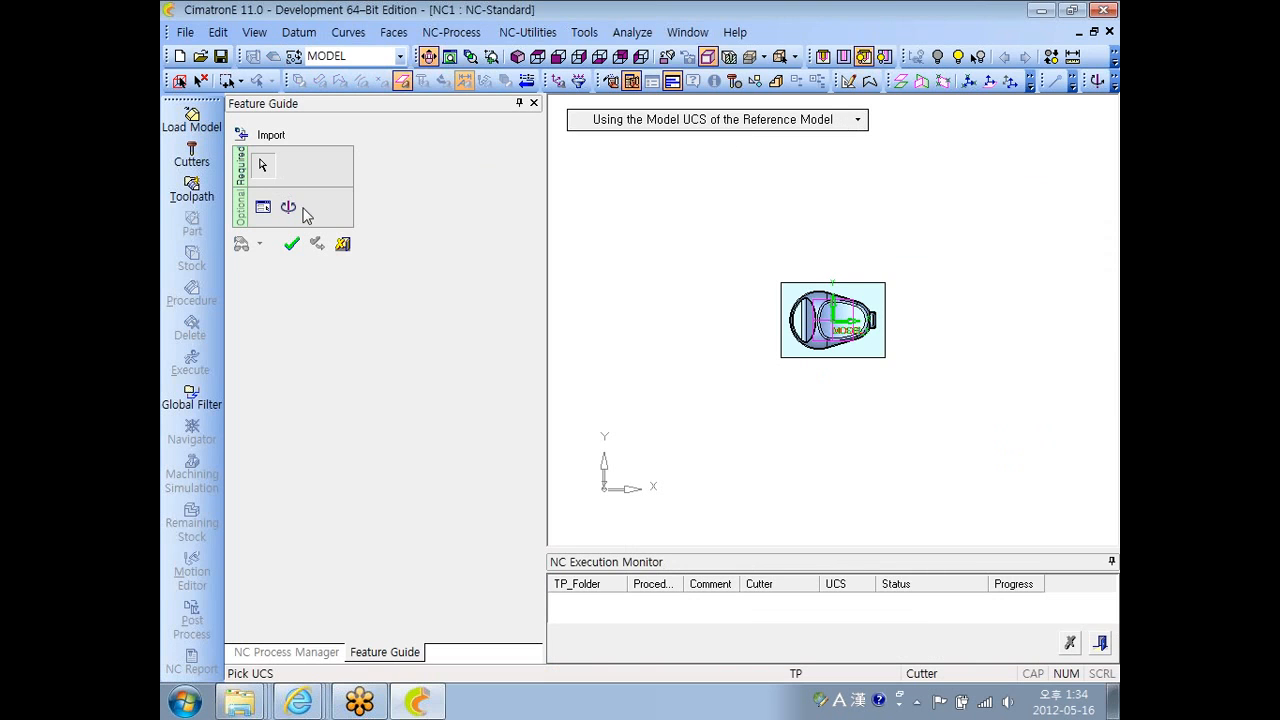
click(342, 243)
- Look through the model files in the folder and load model-1.elt into the NC file using its model UCS
click(208, 126)
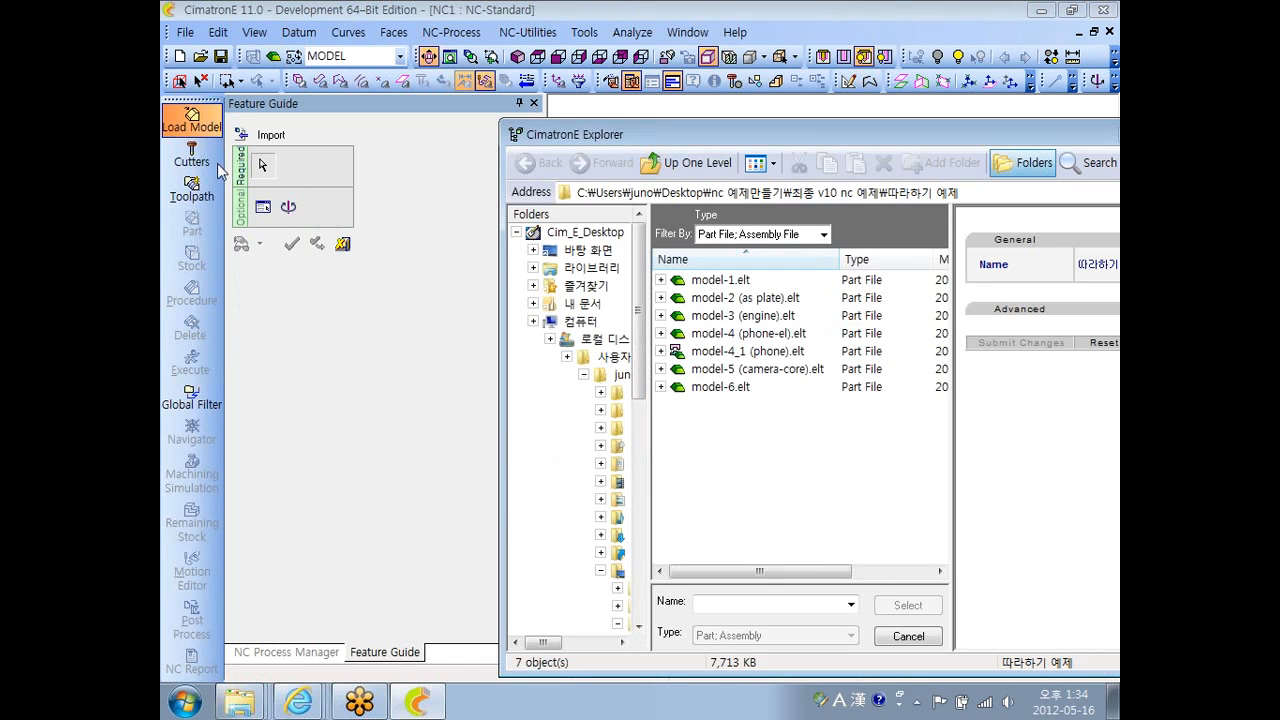
click(722, 300)
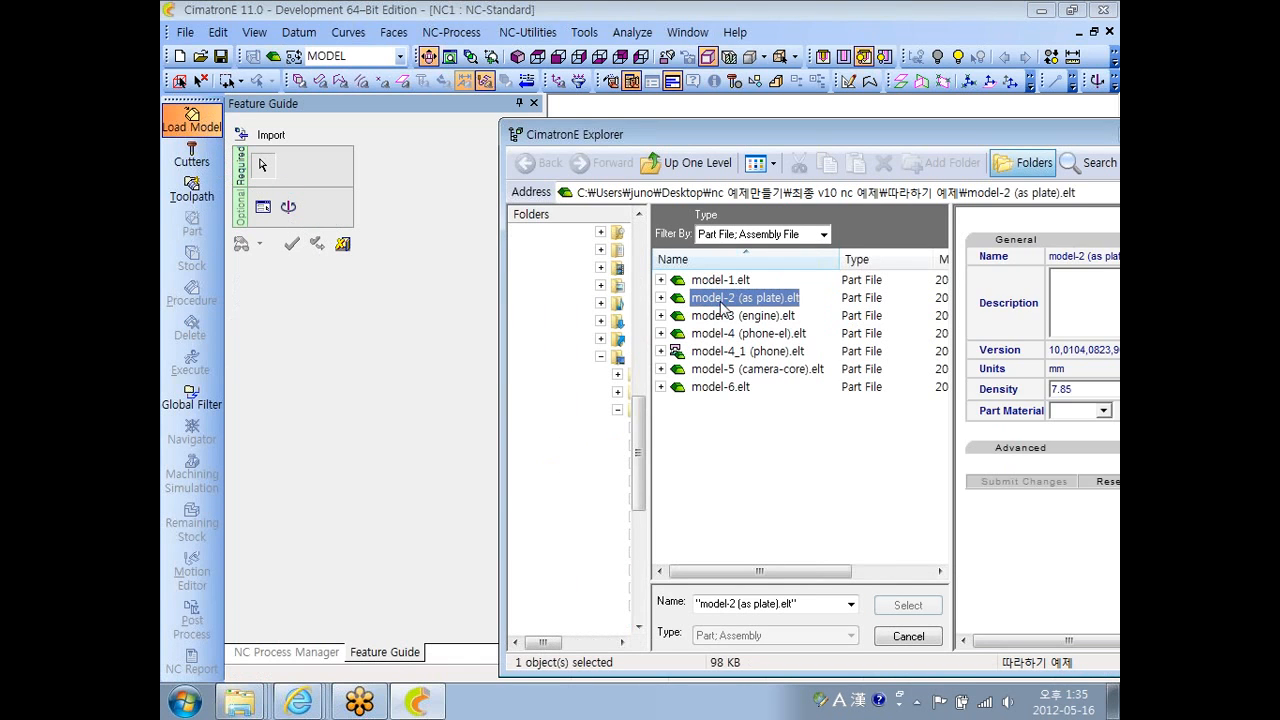
click(725, 314)
click(709, 335)
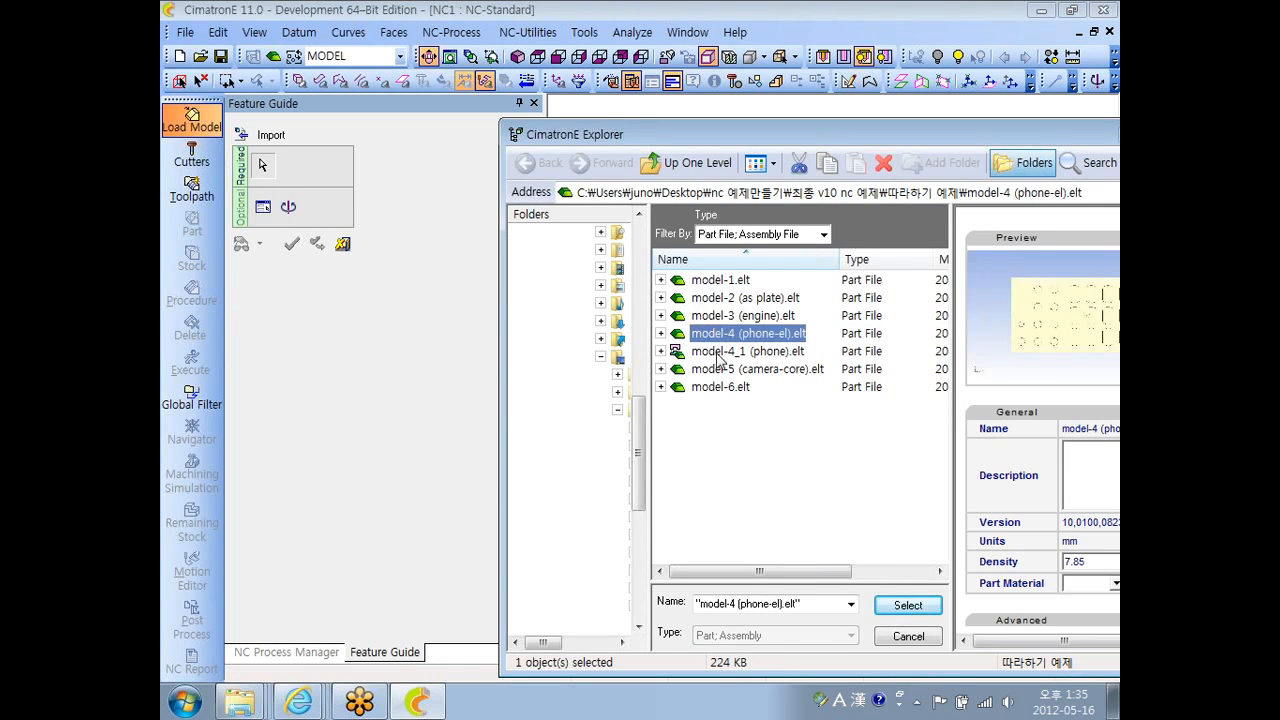
click(712, 351)
click(725, 369)
click(732, 387)
click(720, 280)
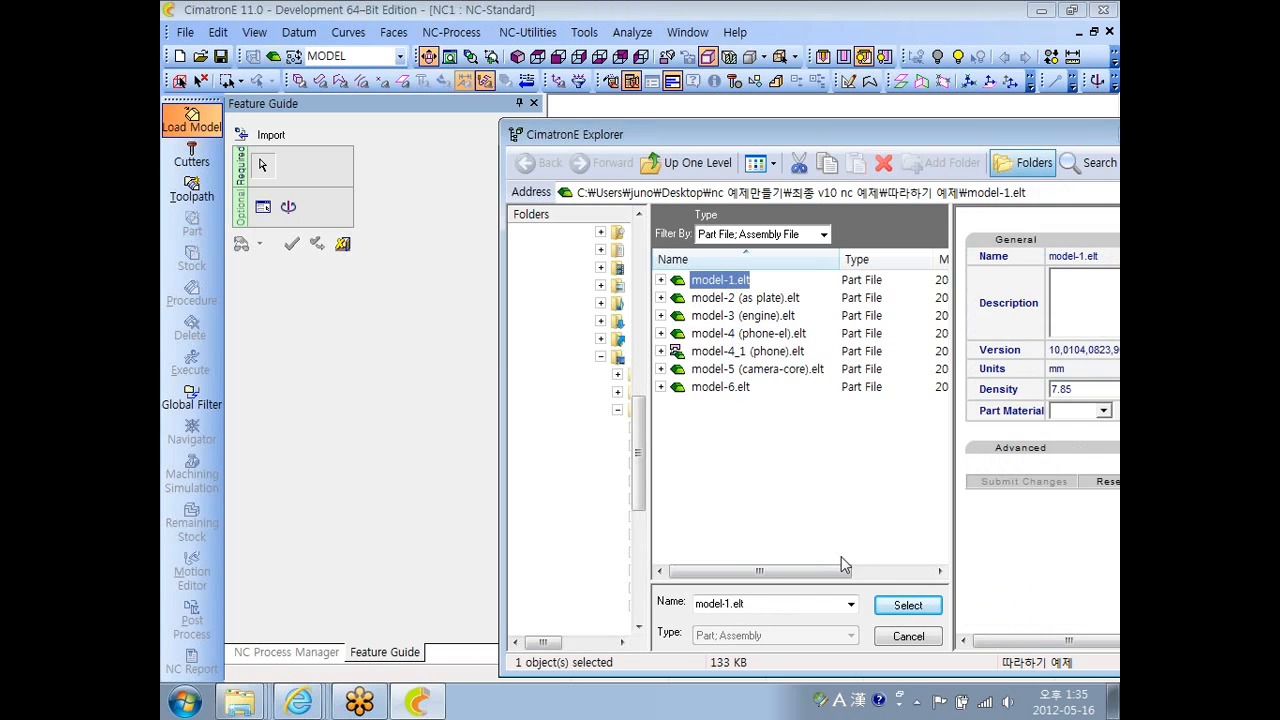
click(907, 605)
click(292, 245)
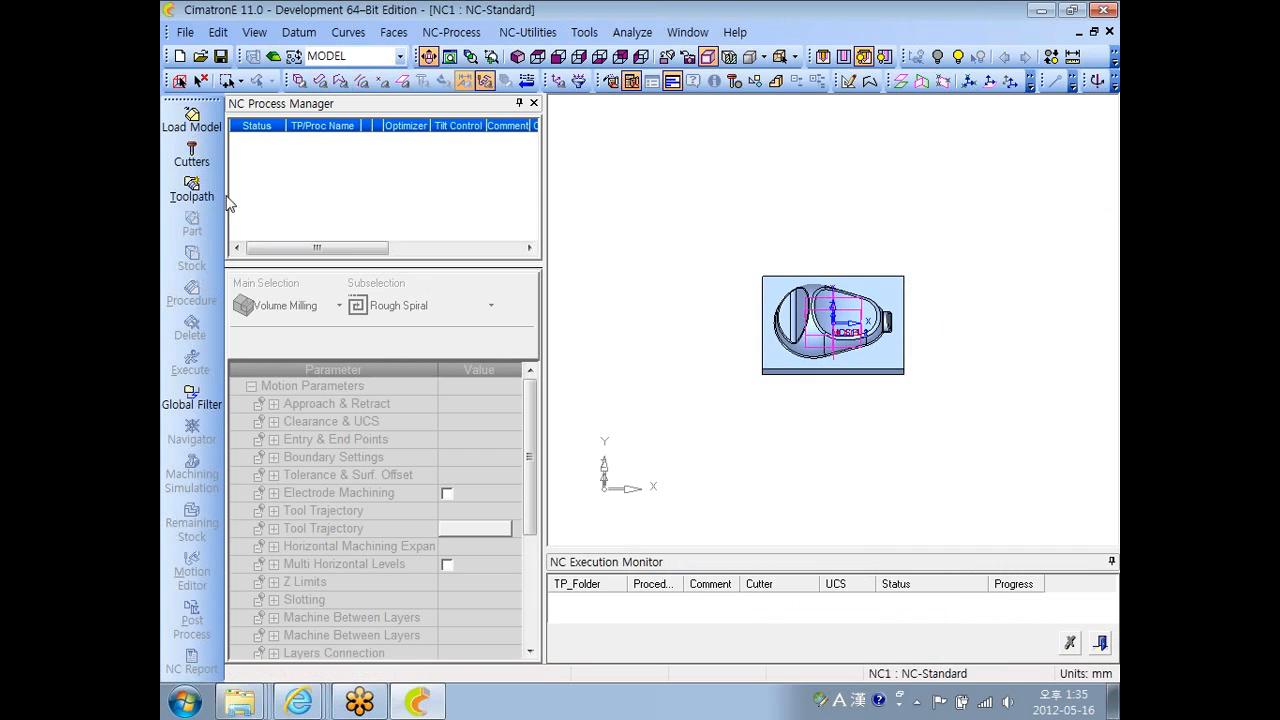
- Name the milling cutter B10 and give it a Ball tip
click(202, 160)
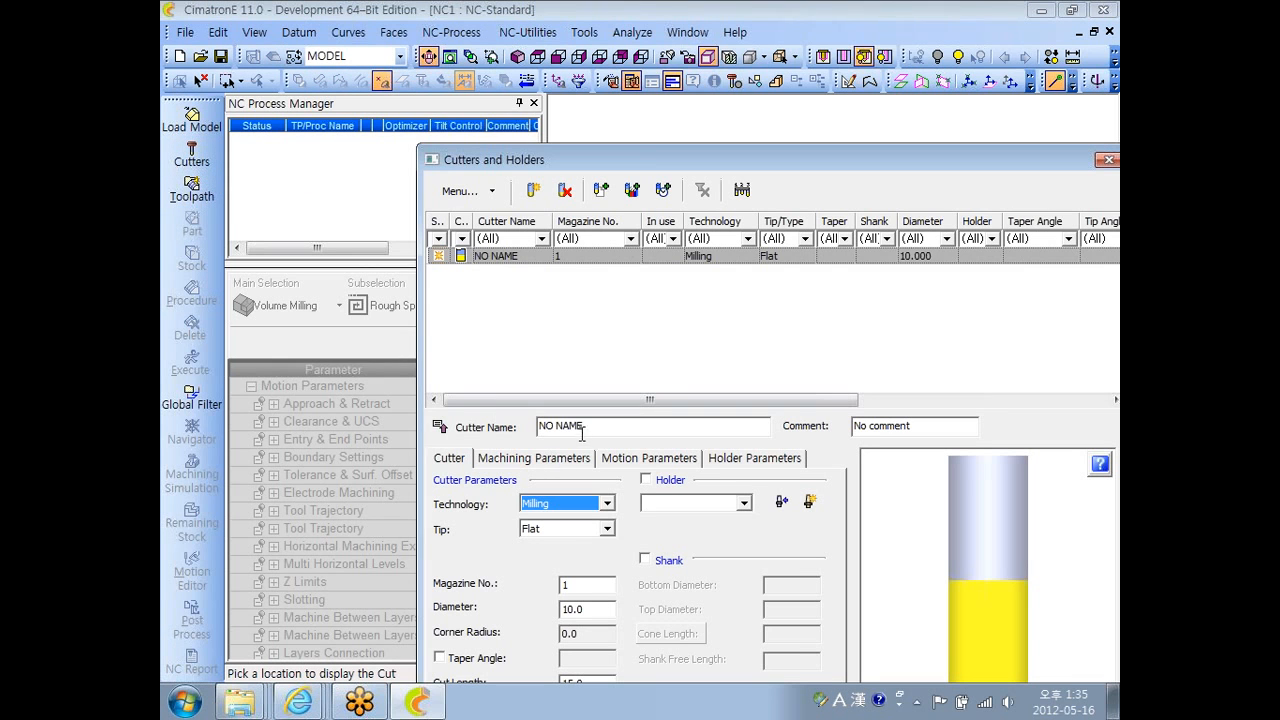
drag(586, 430, 476, 428)
text(B10)
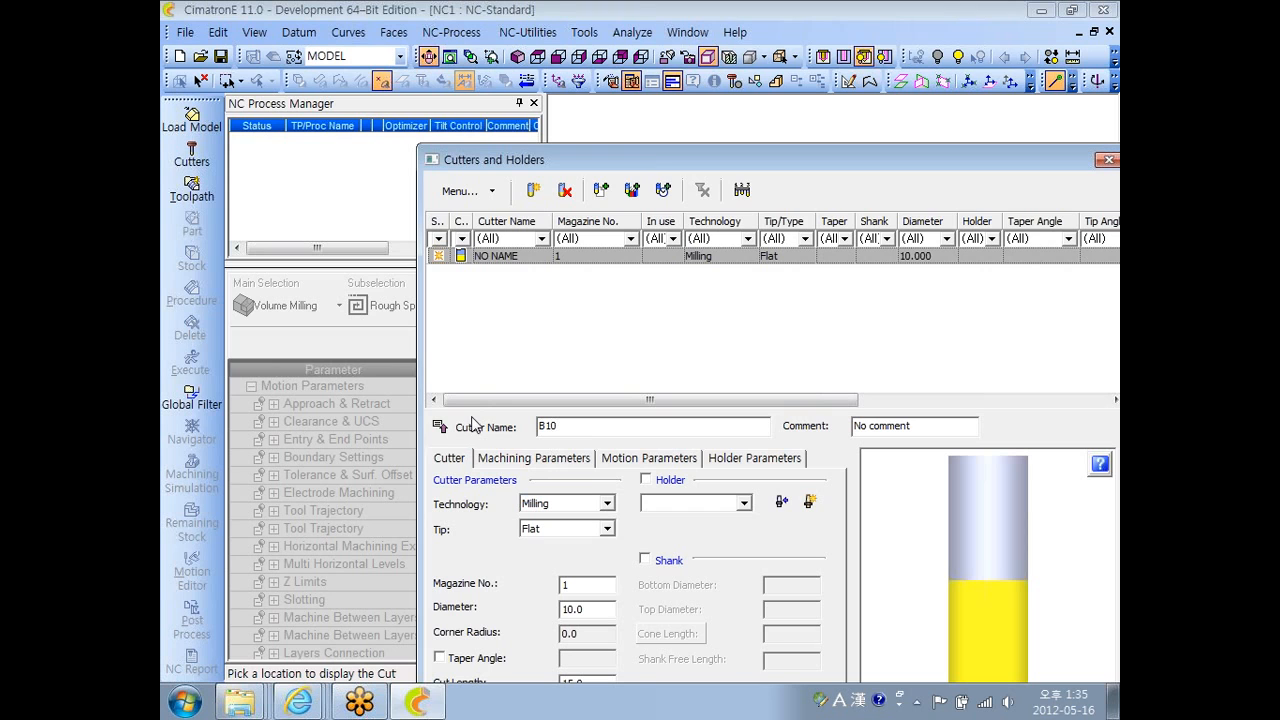
click(606, 529)
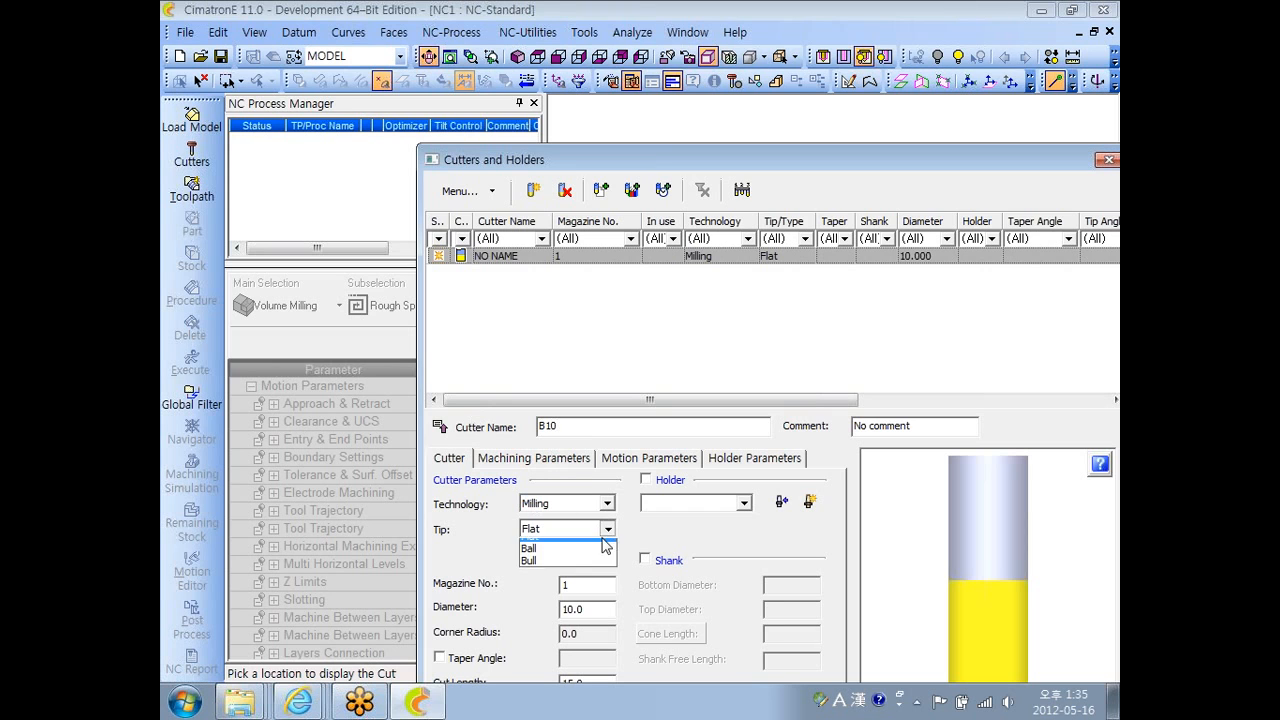
click(592, 546)
drag(858, 155, 686, 38)
click(866, 644)
- Create the 3-axis toolpath TP_MODEL on the MODEL UCS and add an automatic stock to it
click(191, 188)
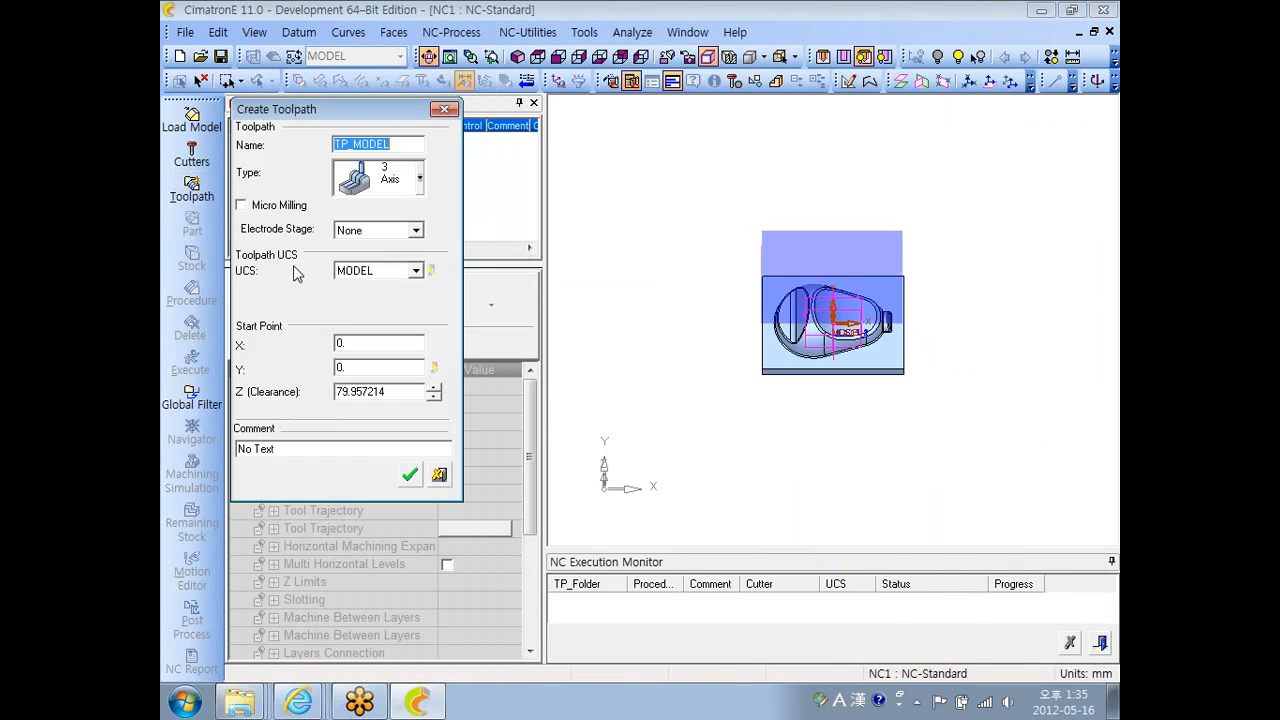
click(404, 476)
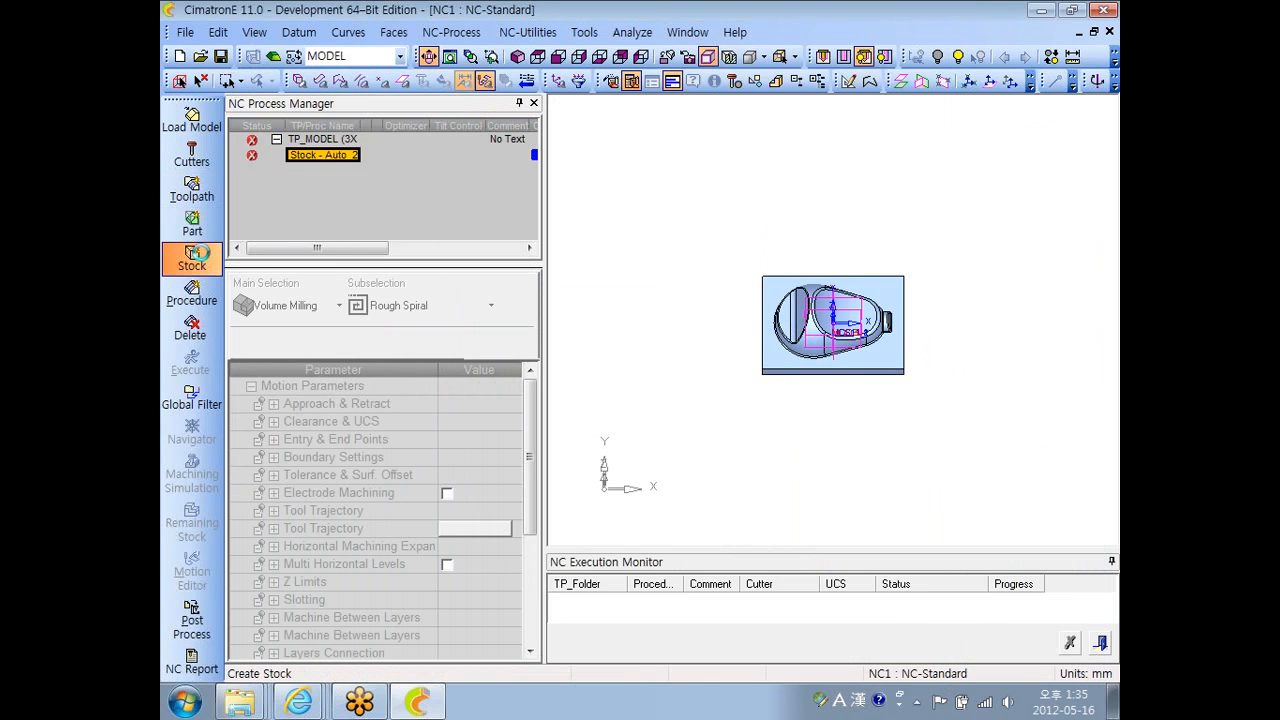
click(191, 258)
click(357, 463)
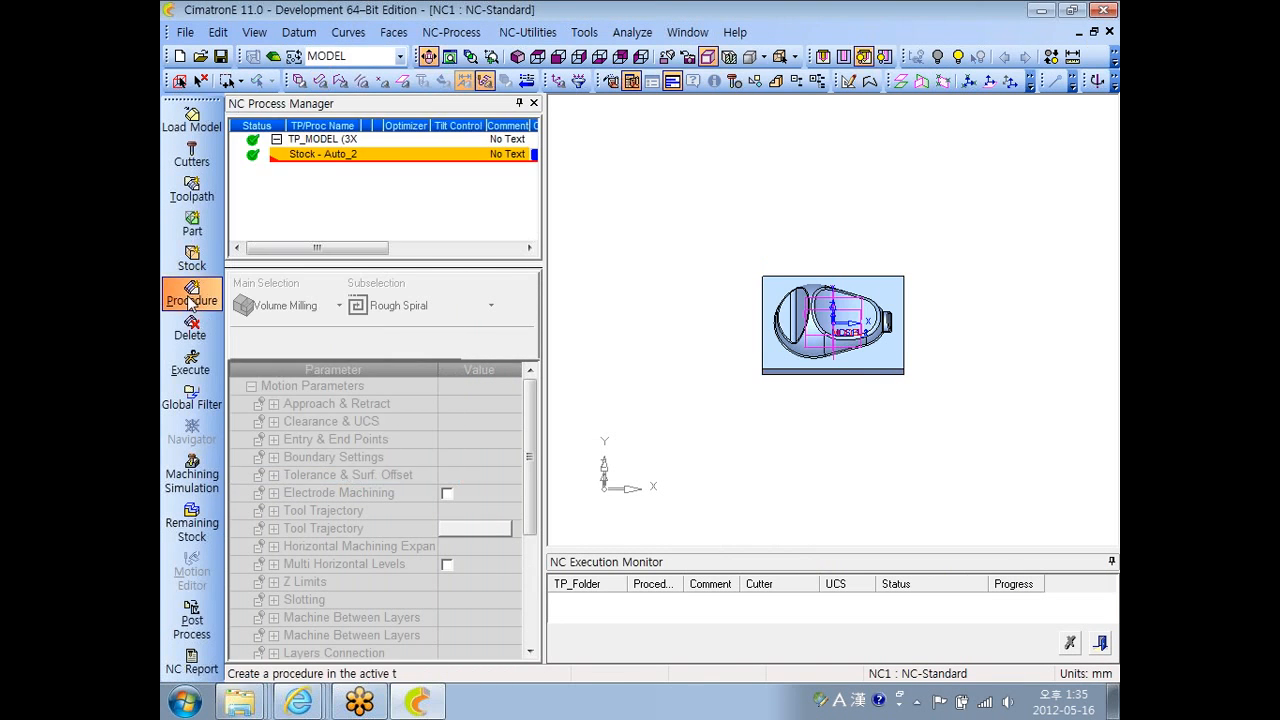
- Add a Volume Milling procedure to the toolpath, using the Volumill Rough strategy
click(191, 293)
click(340, 308)
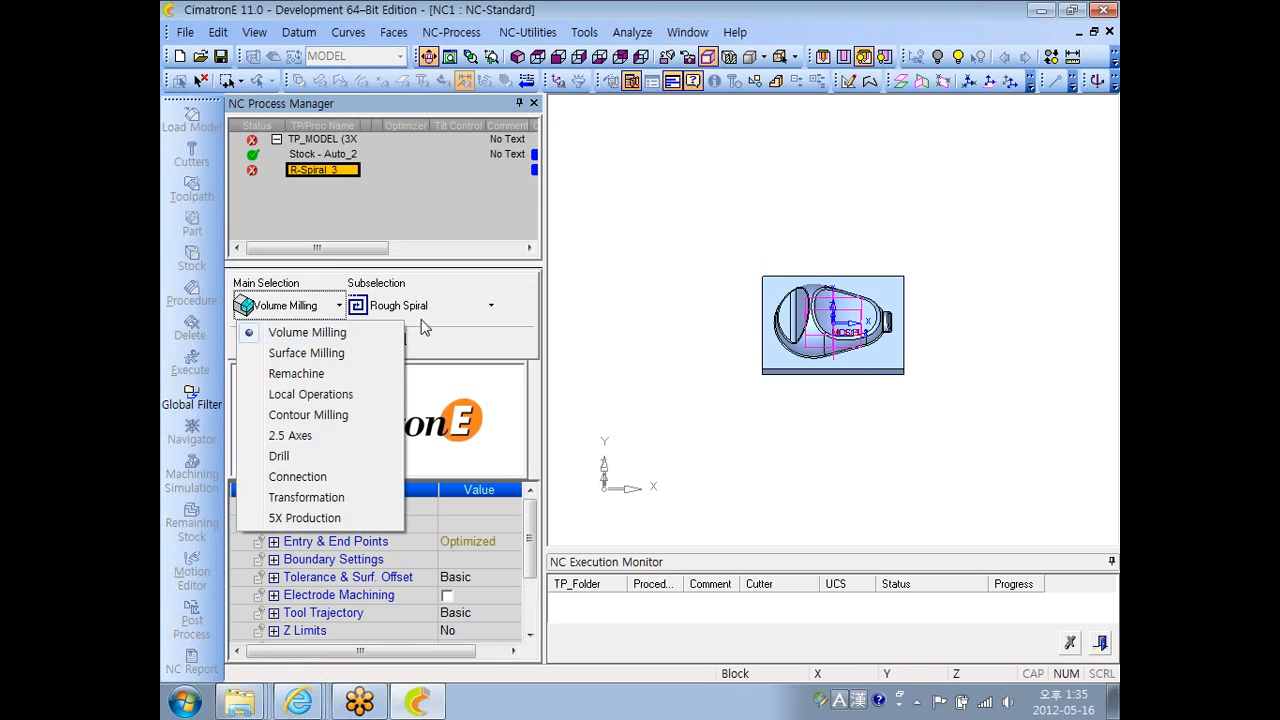
click(490, 305)
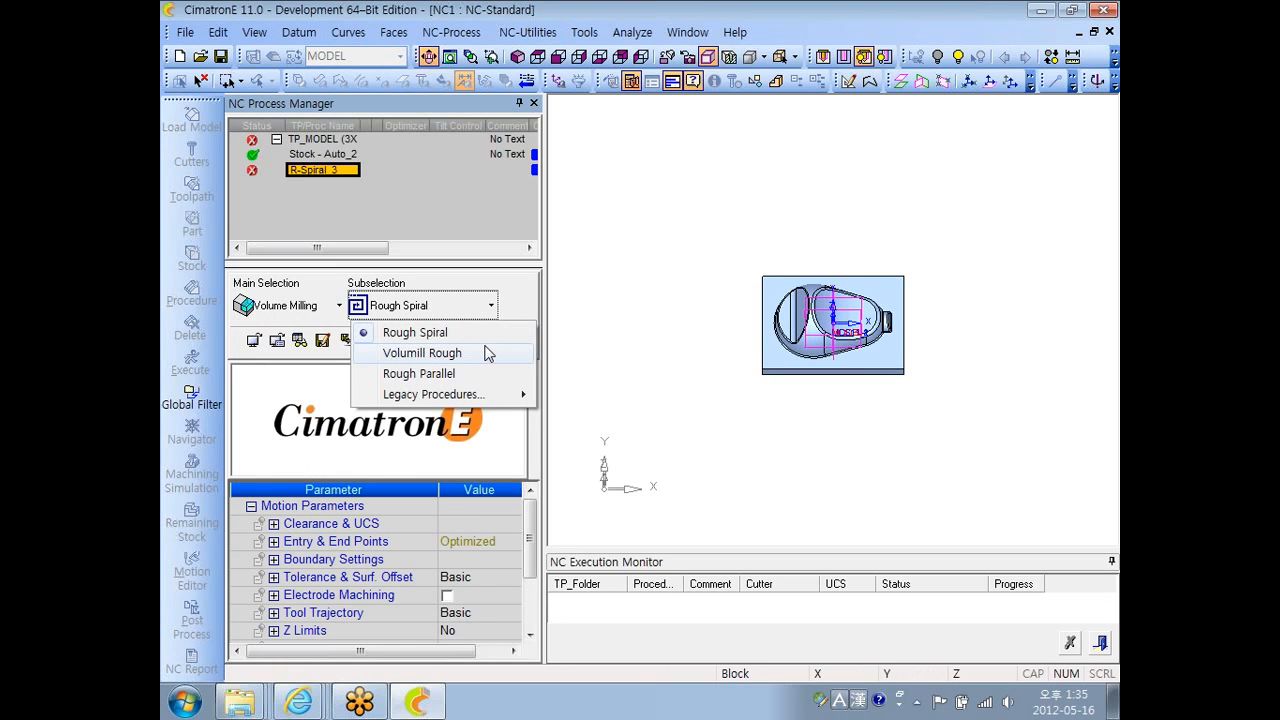
click(487, 355)
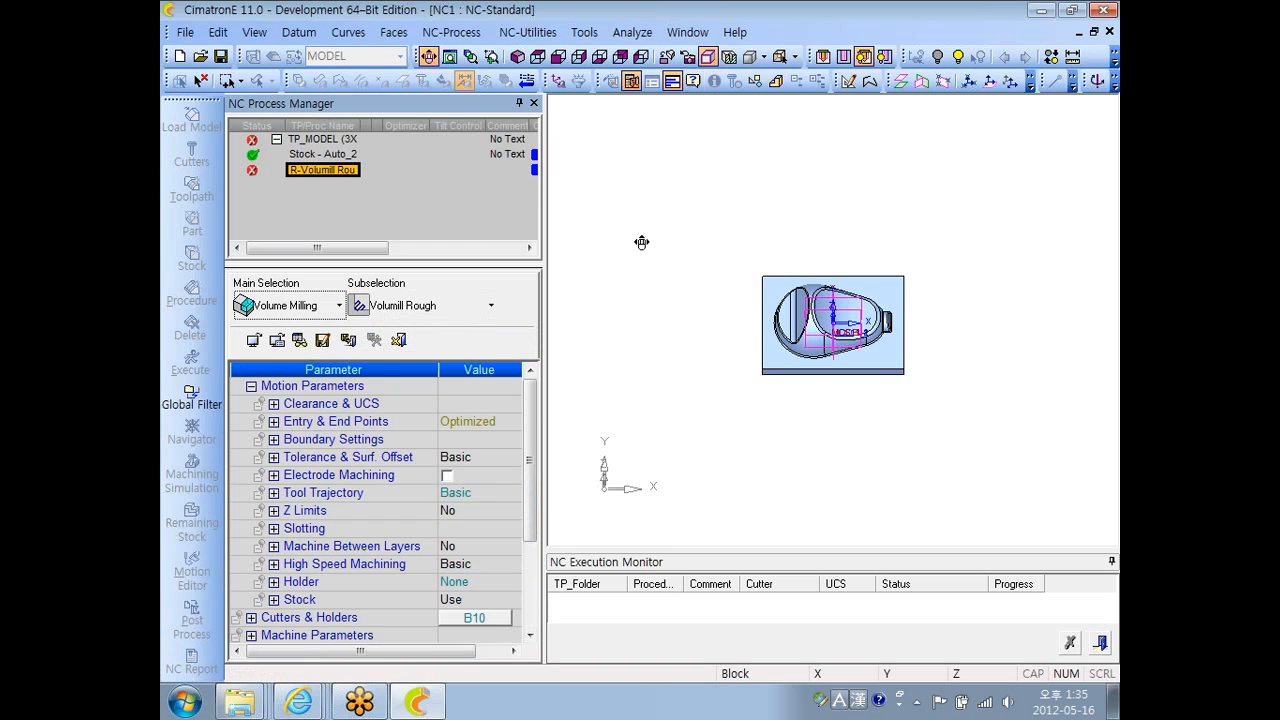
- Assign all displayed model surfaces as the part surfaces of the Volumill Rough procedure
scroll(526, 468, down, 1)
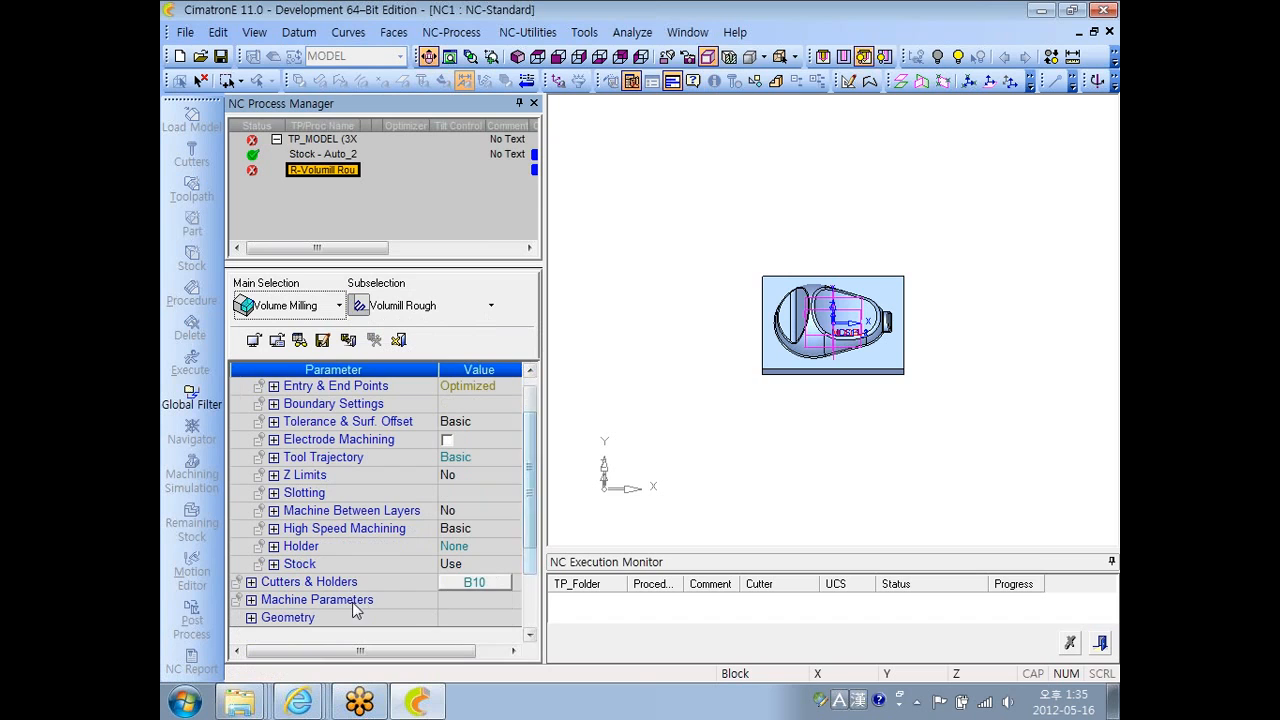
click(251, 617)
click(469, 617)
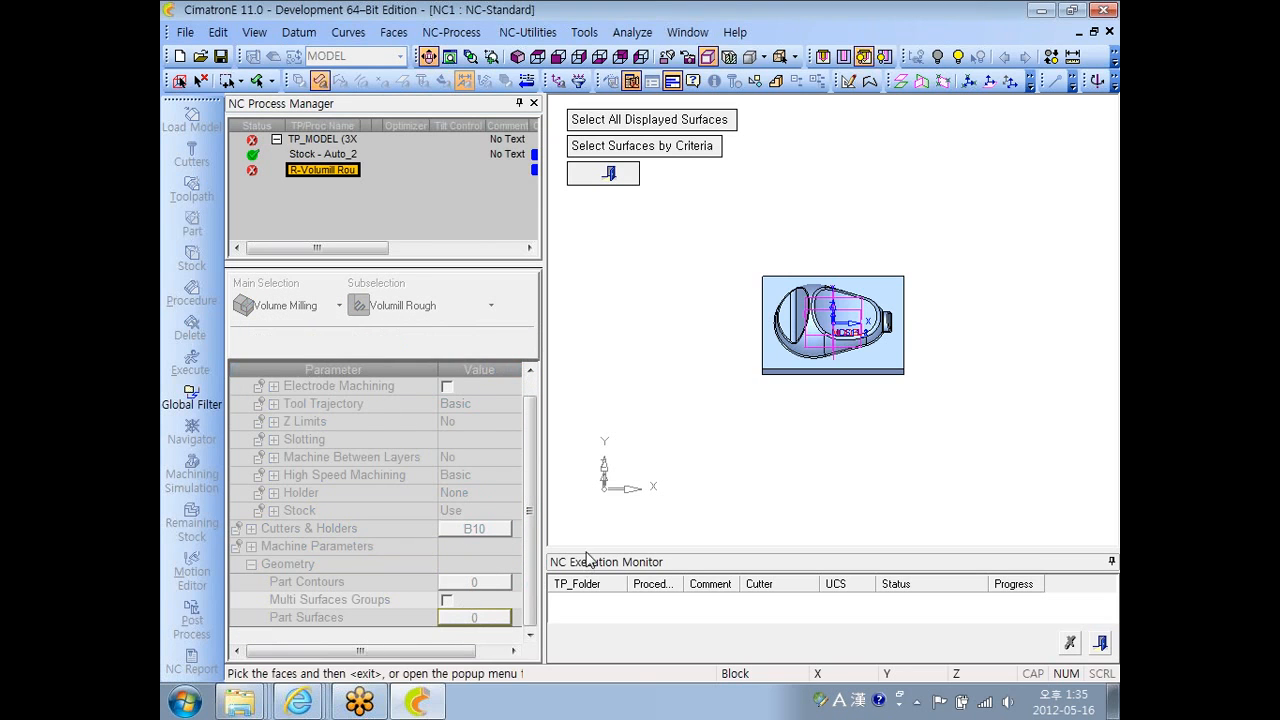
click(648, 119)
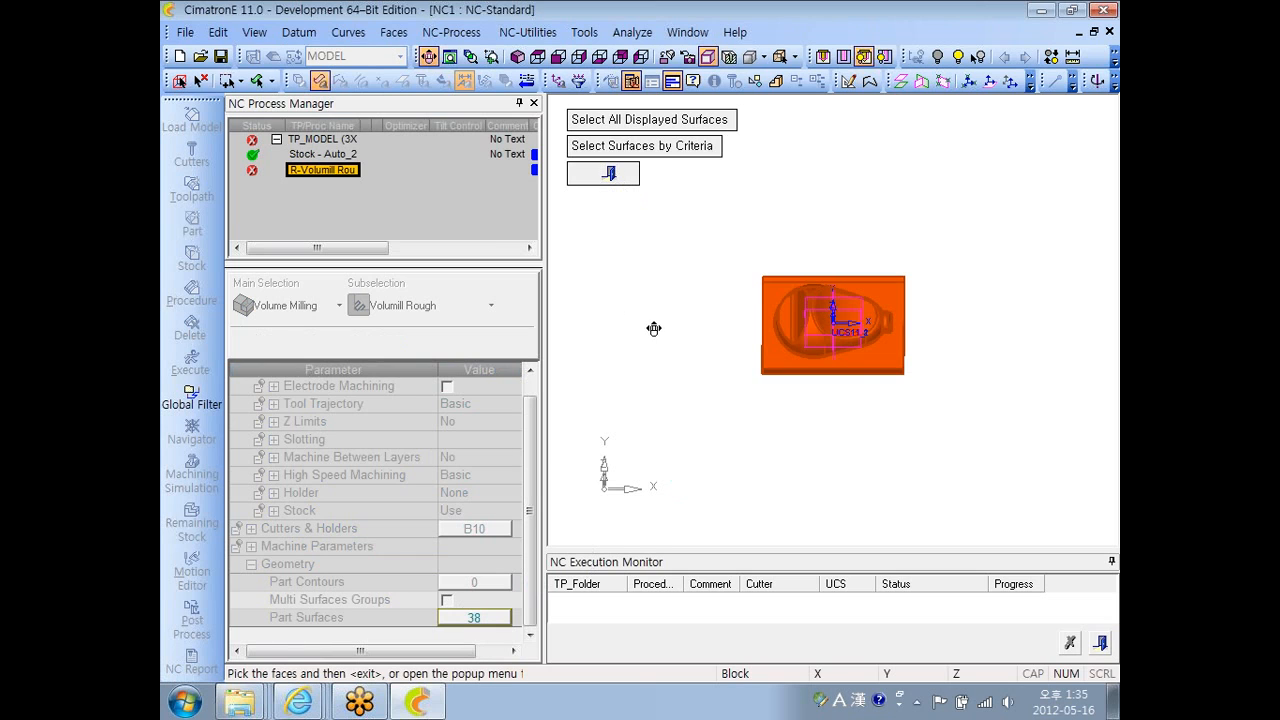
right_click(602, 324)
click(614, 177)
click(610, 176)
- Save and calculate the Volumill Rough procedure
ctrl+drag(638, 371, 643, 367)
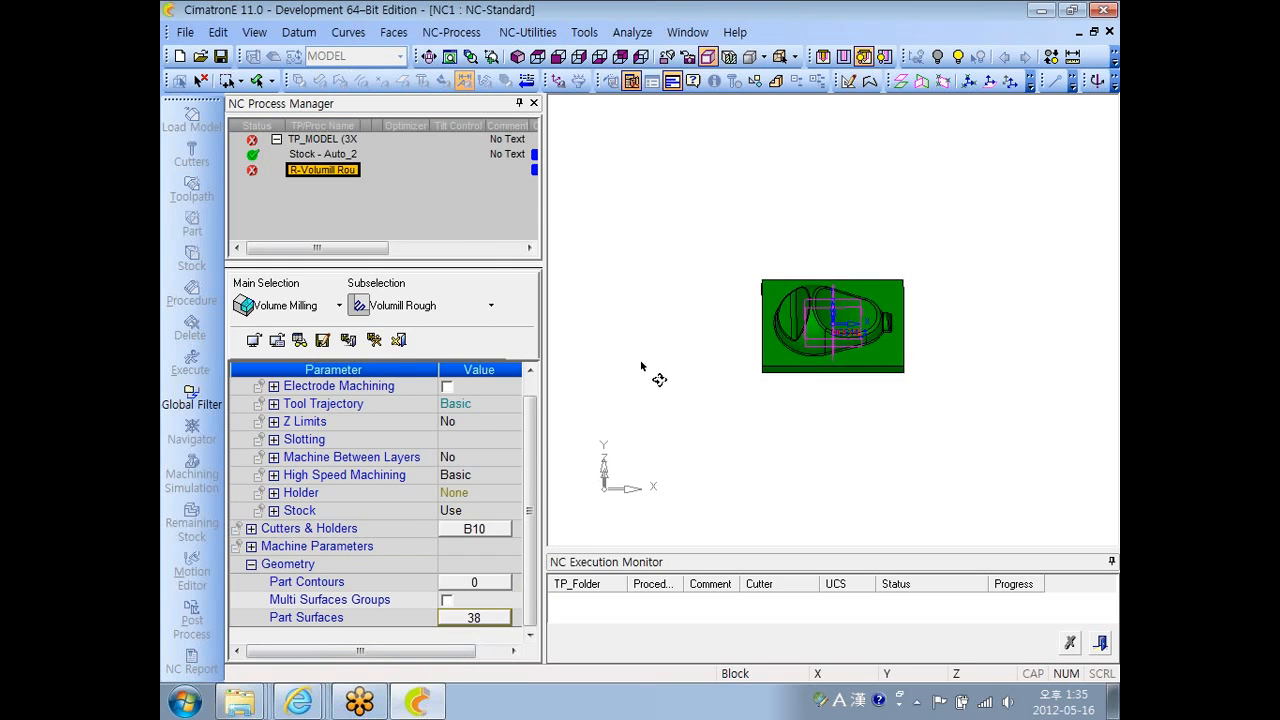
ctrl+right_drag(643, 367, 643, 293)
right_click(614, 252)
click(666, 354)
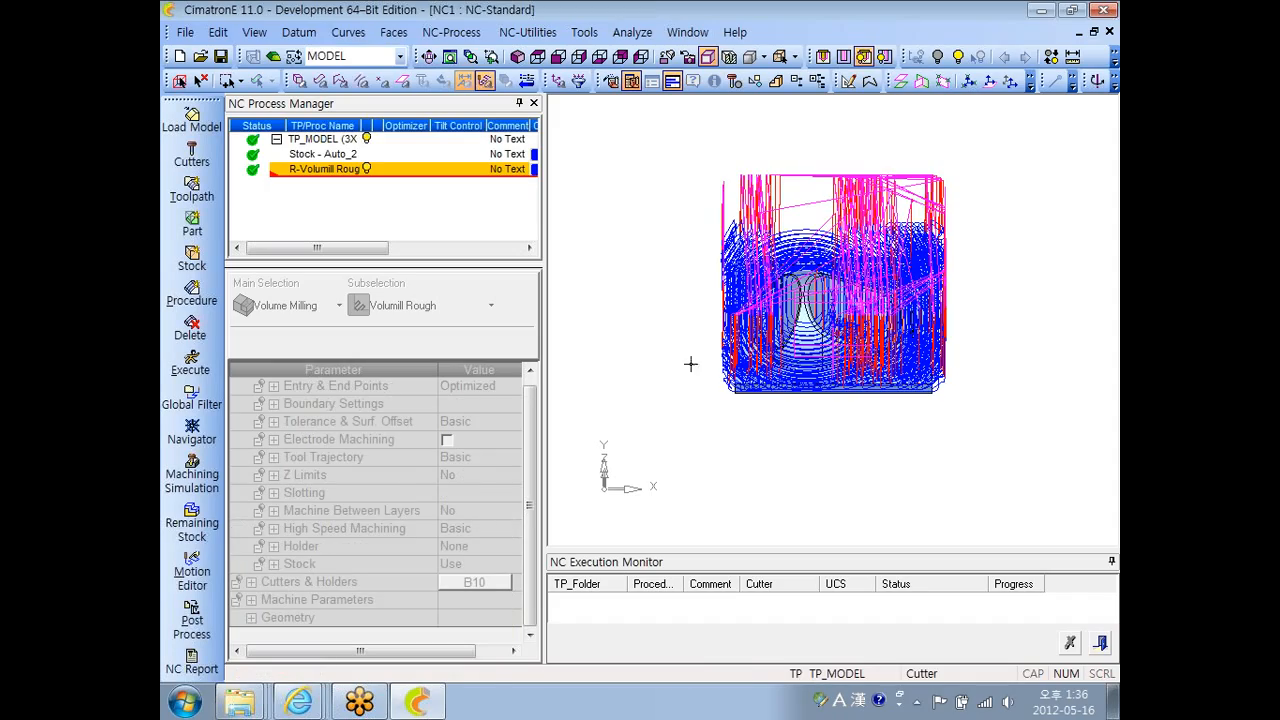
- Hide the Rapid, Phantom Connections and Max. Feed motions of the toolpath with the Global Filter
ctrl+right_drag(737, 439, 701, 280)
ctrl+drag(701, 280, 775, 385)
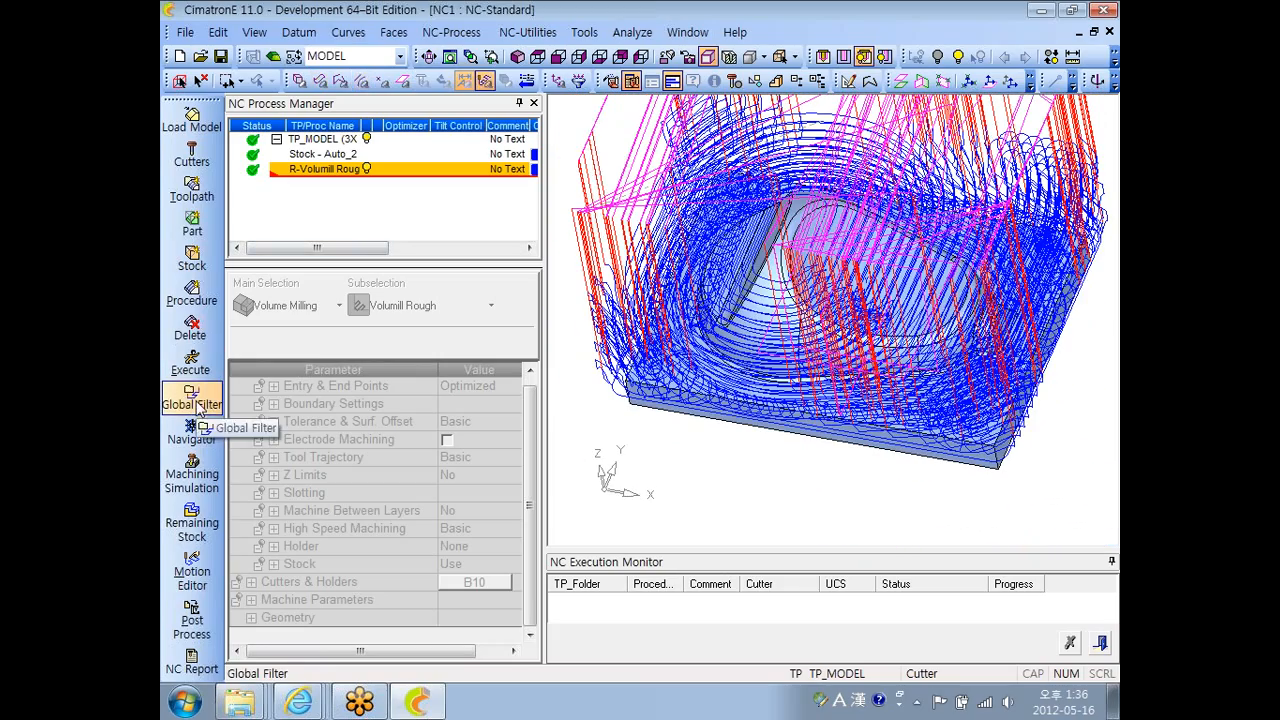
click(192, 396)
click(515, 269)
click(515, 285)
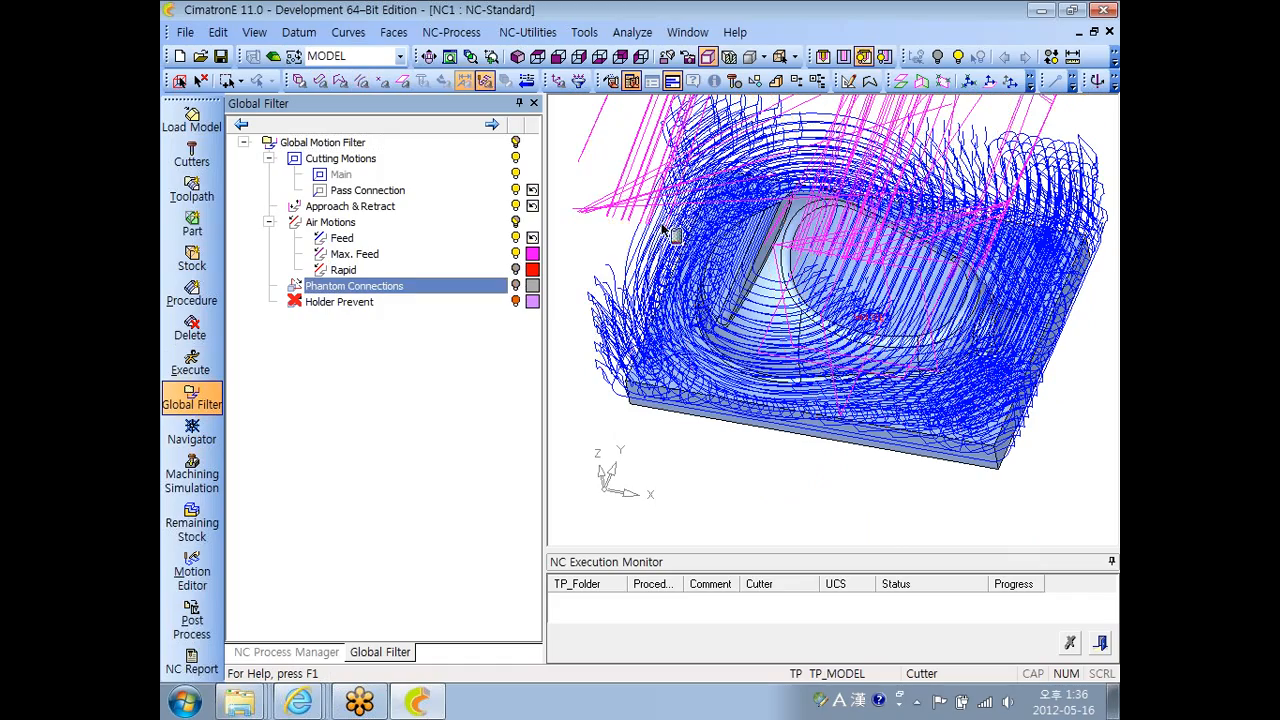
ctrl+drag(628, 270, 672, 338)
ctrl+right_drag(672, 338, 668, 290)
click(515, 254)
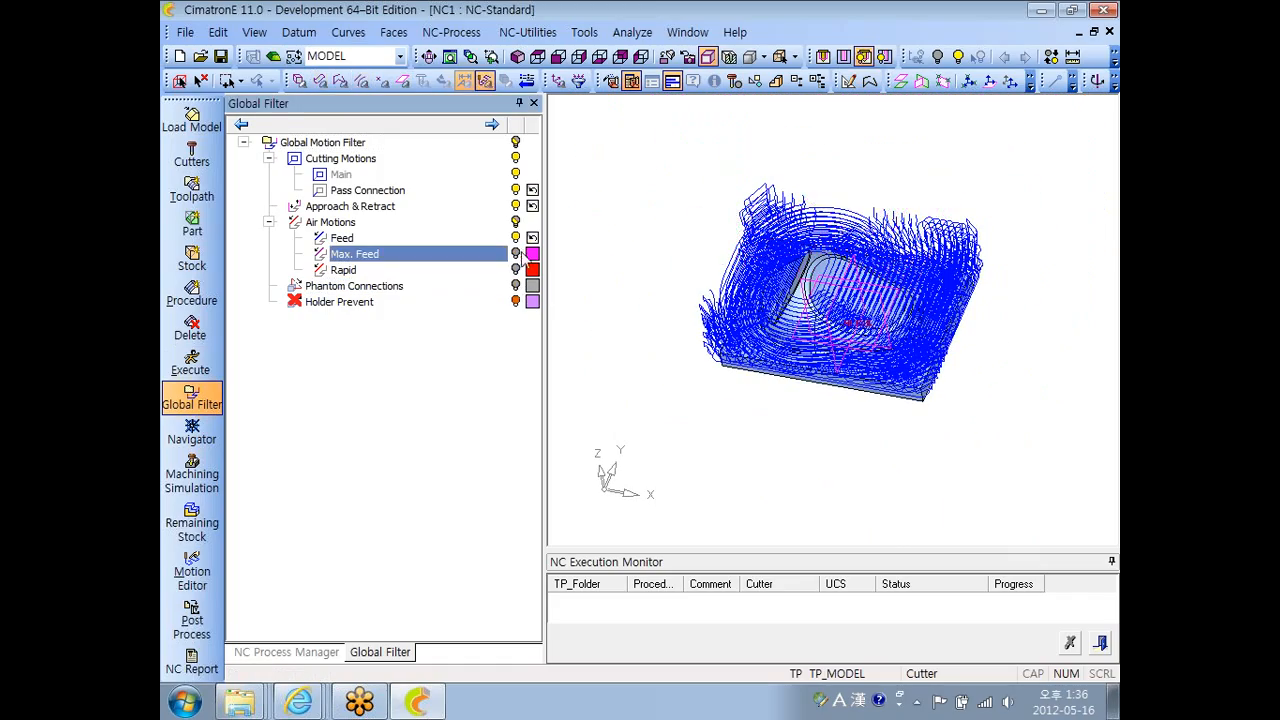
- Examine the remaining cutting motions around the model from above and at oblique angles, and close the Global Filter
ctrl+right_drag(735, 232, 748, 268)
ctrl+drag(748, 268, 743, 308)
ctrl+right_drag(743, 308, 735, 228)
ctrl+drag(735, 228, 674, 268)
click(537, 57)
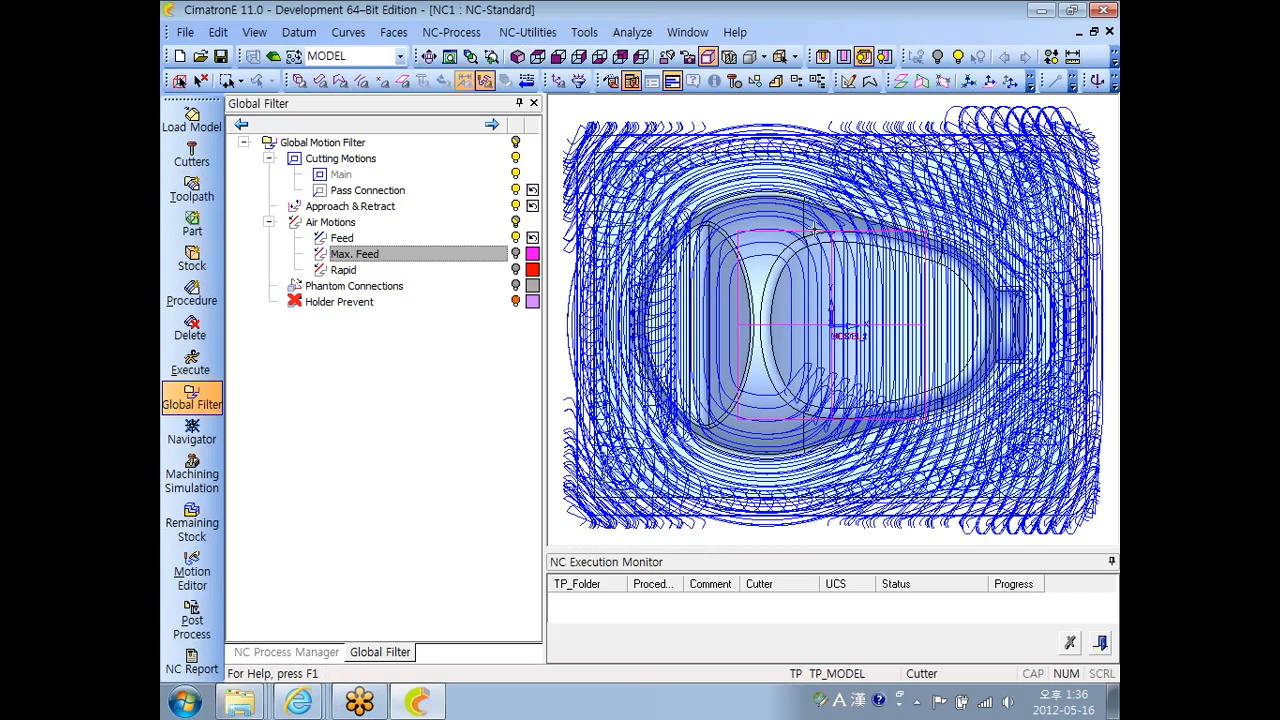
ctrl+right_drag(773, 258, 774, 312)
ctrl+drag(774, 312, 771, 260)
ctrl+right_drag(771, 260, 776, 236)
mouse_move(776, 236)
ctrl+mouse_down()
mouse_move(794, 189)
mouse_move(800, 214)
mouse_move(784, 236)
ctrl+mouse_up()
ctrl+right_drag(784, 236, 765, 267)
ctrl+drag(765, 267, 750, 257)
click(535, 104)
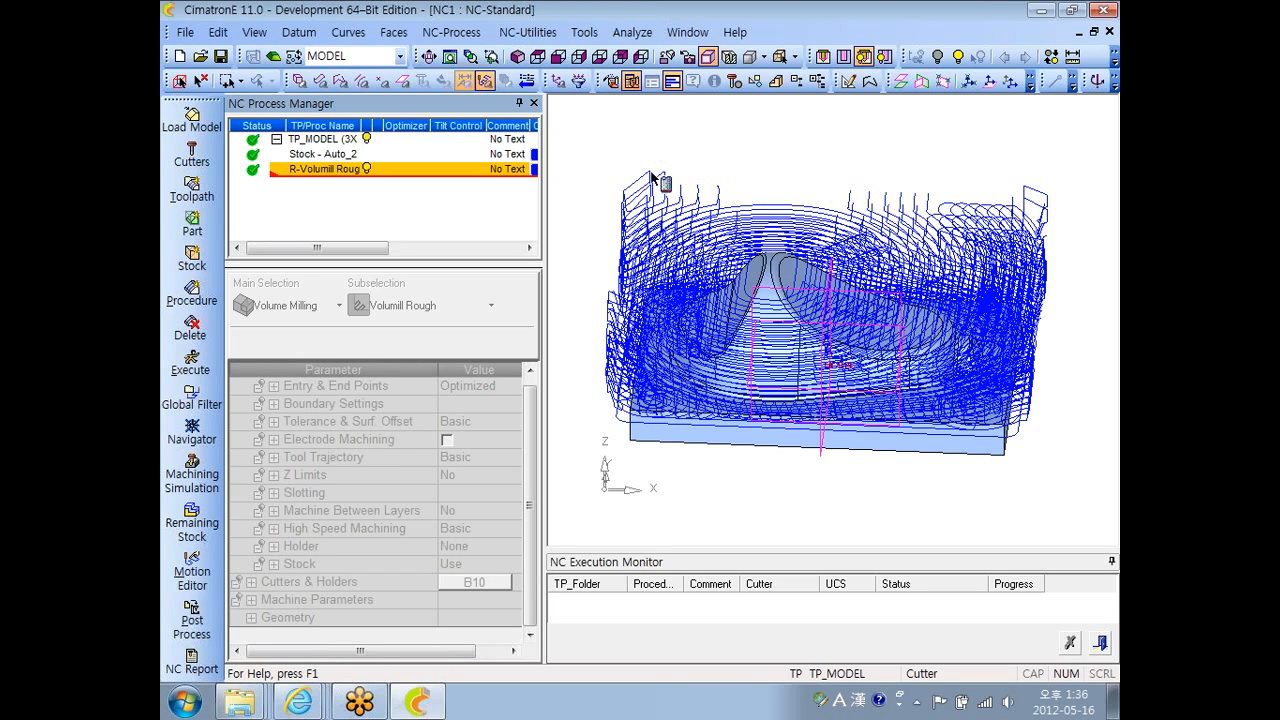
- Inspect the depth layers of the Volumill toolpath from the front and in a tilted view
click(558, 58)
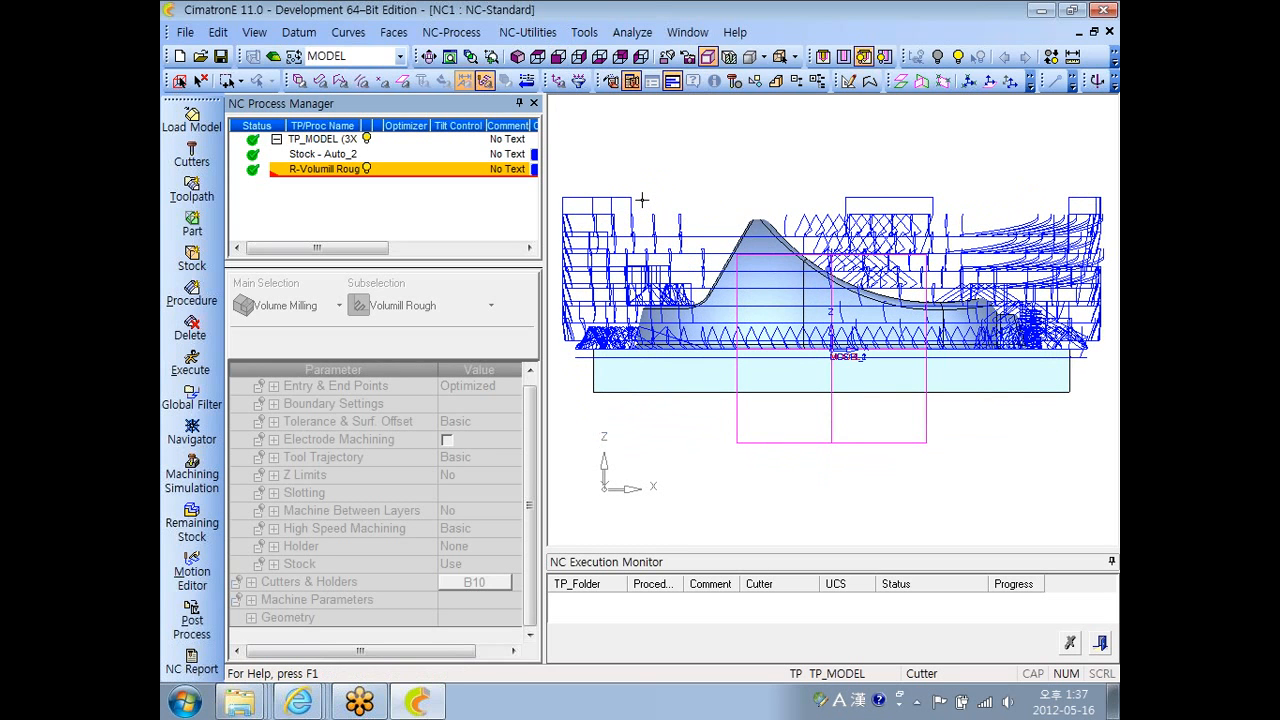
ctrl+drag(648, 169, 652, 232)
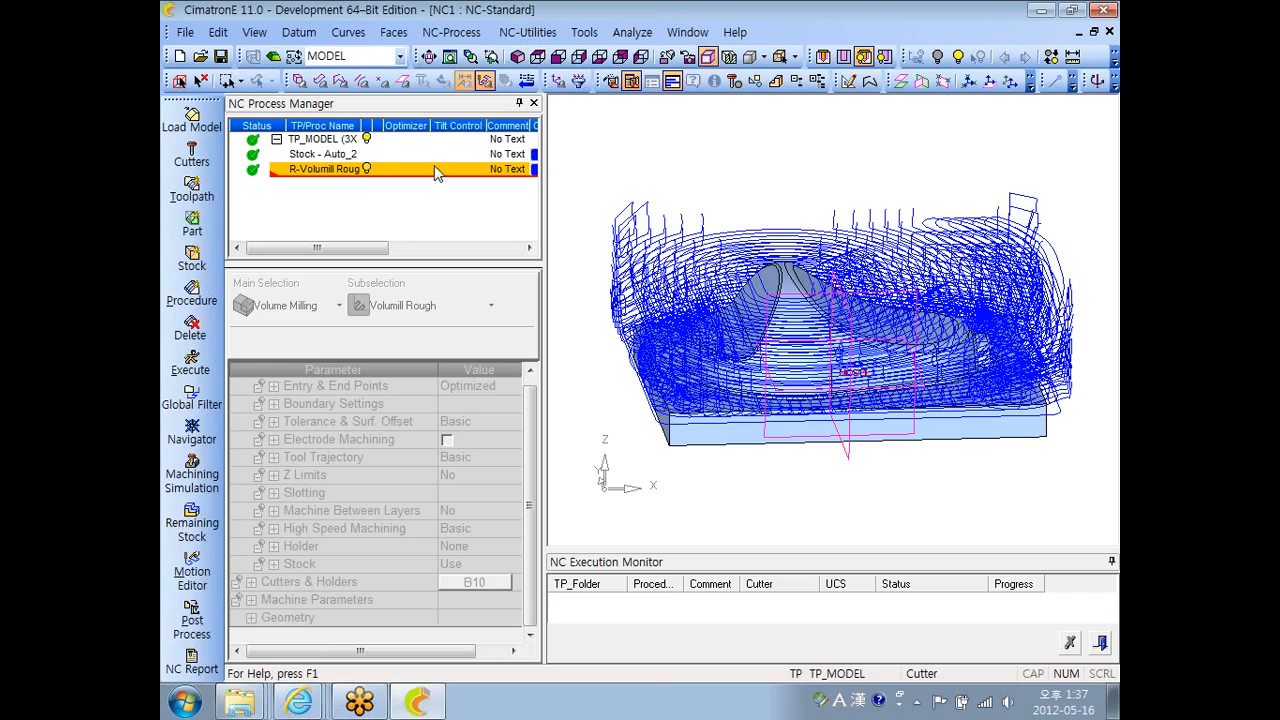
middle_drag(657, 229, 674, 198)
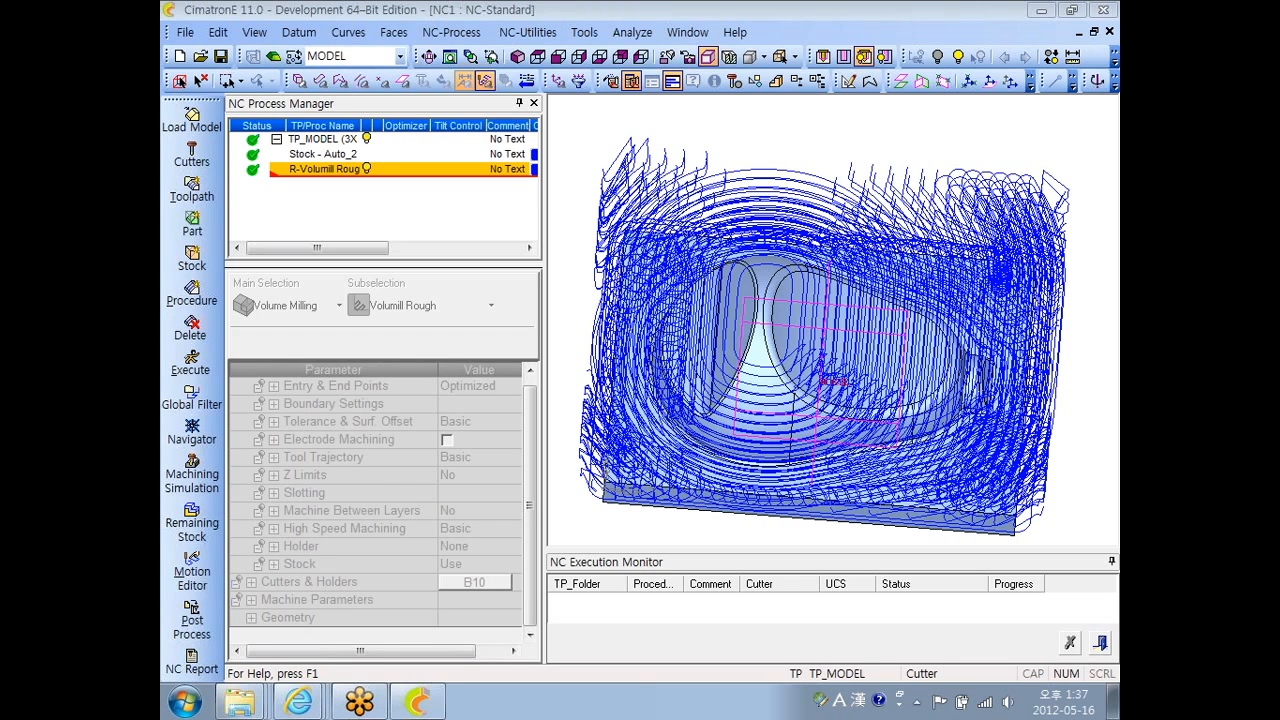
key(Hangul)
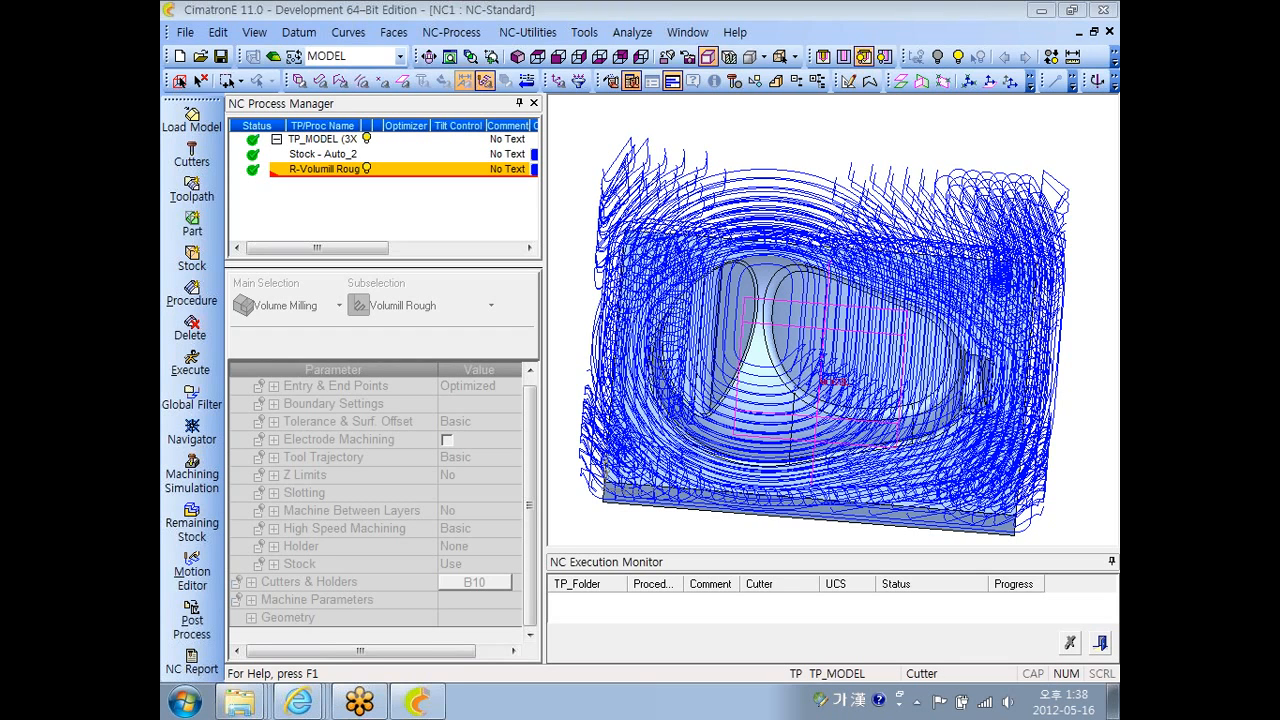